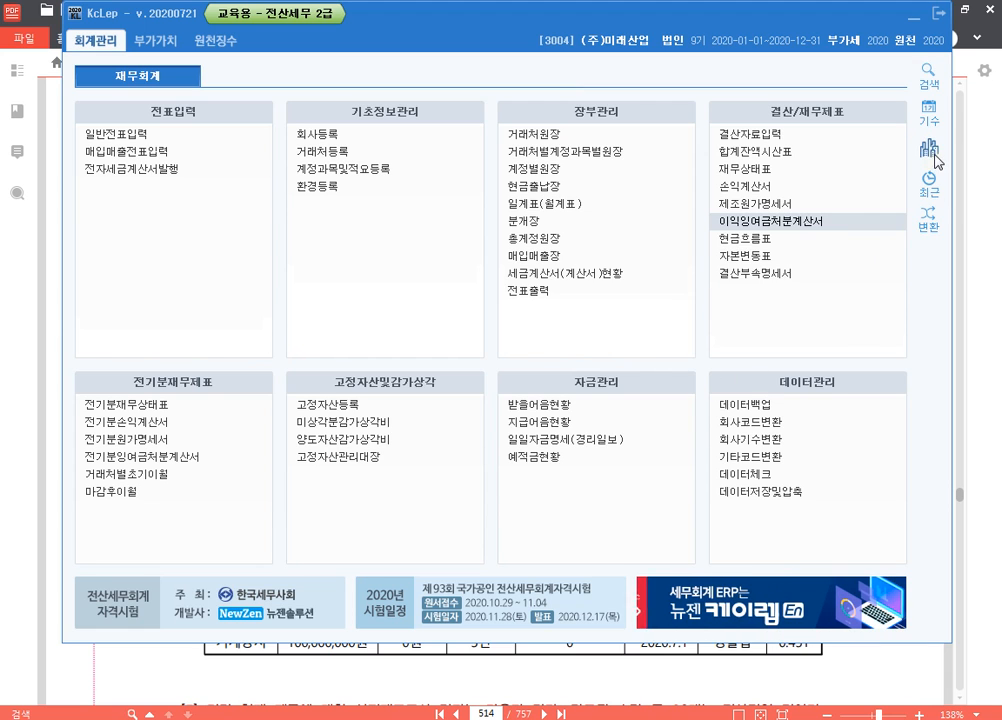
Change the working company in KcLep to code 0274, (주)대흥
click(926, 145)
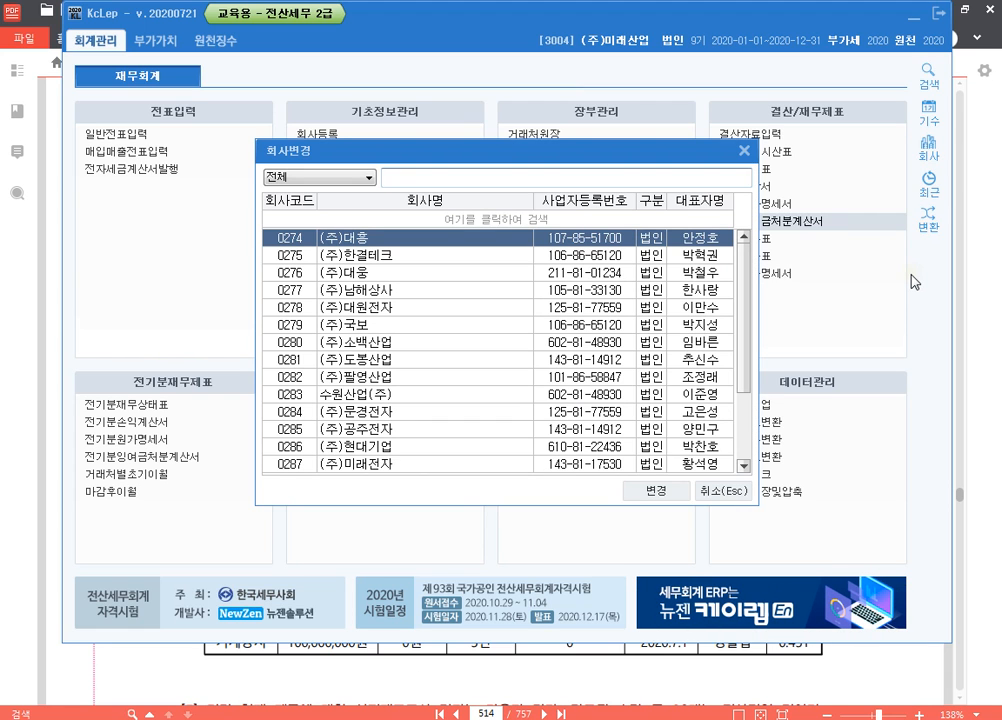
text(274)
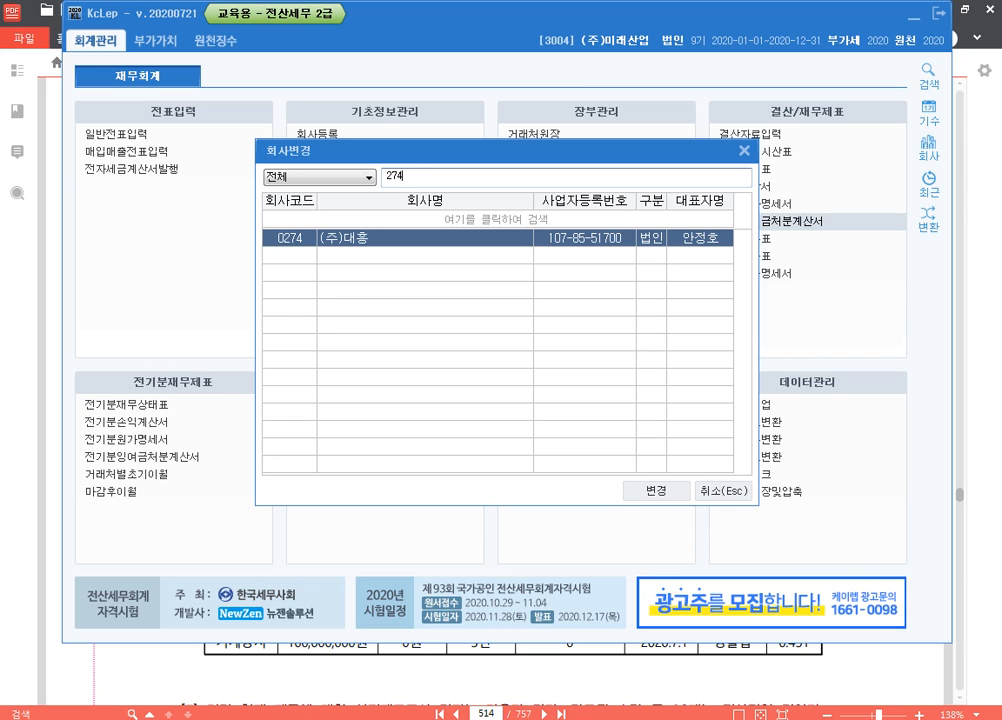
key(Return)
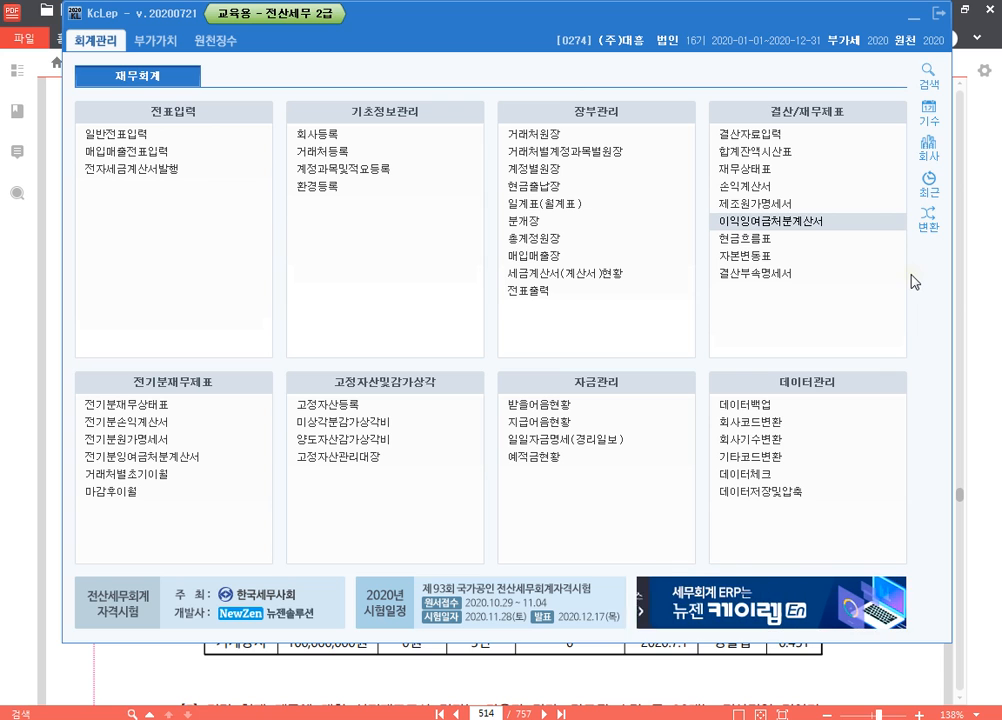
Switch to the 알PDF document and read the 문제4 closing items, especially item [1] on the 5월 1일 insurance premiums
click(987, 252)
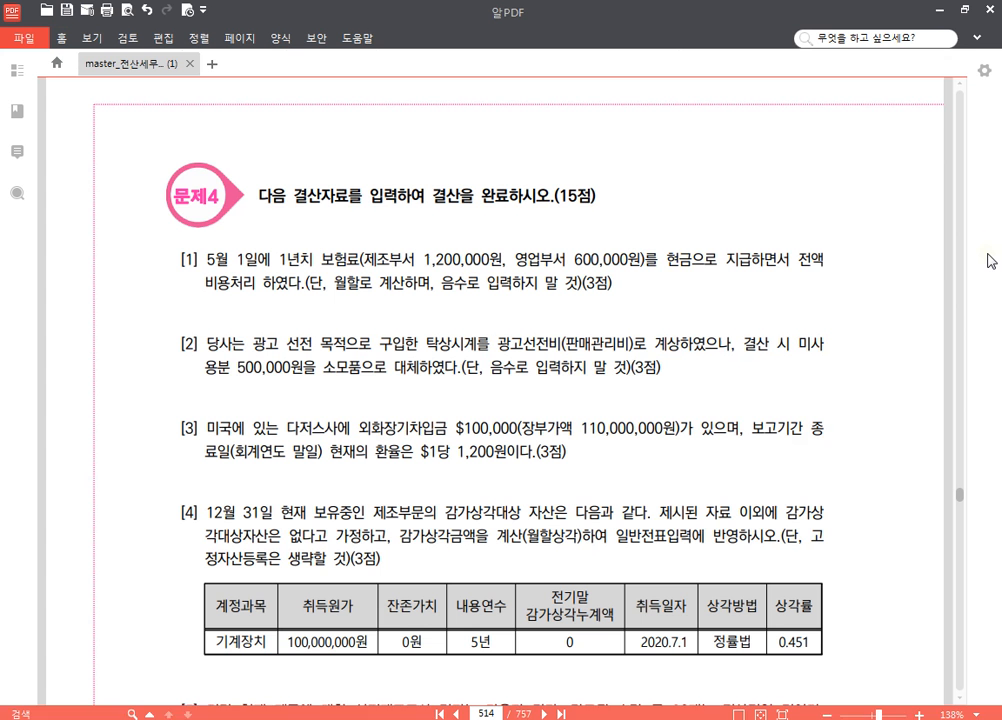
scroll(584, 396, down, 2)
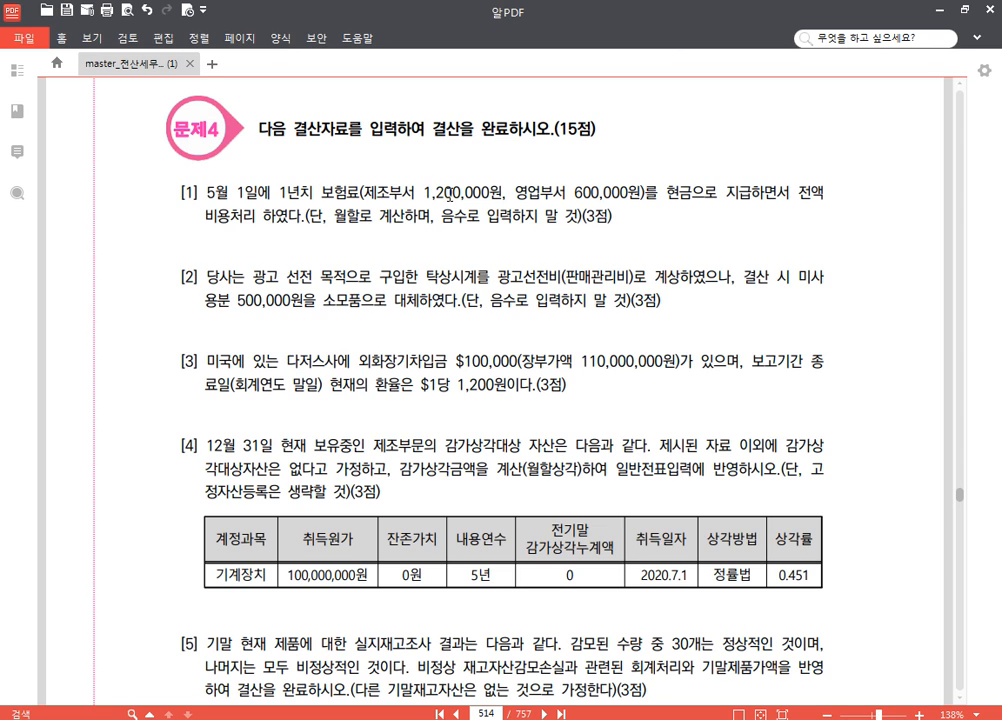
click(578, 193)
scroll(661, 236, down, 1)
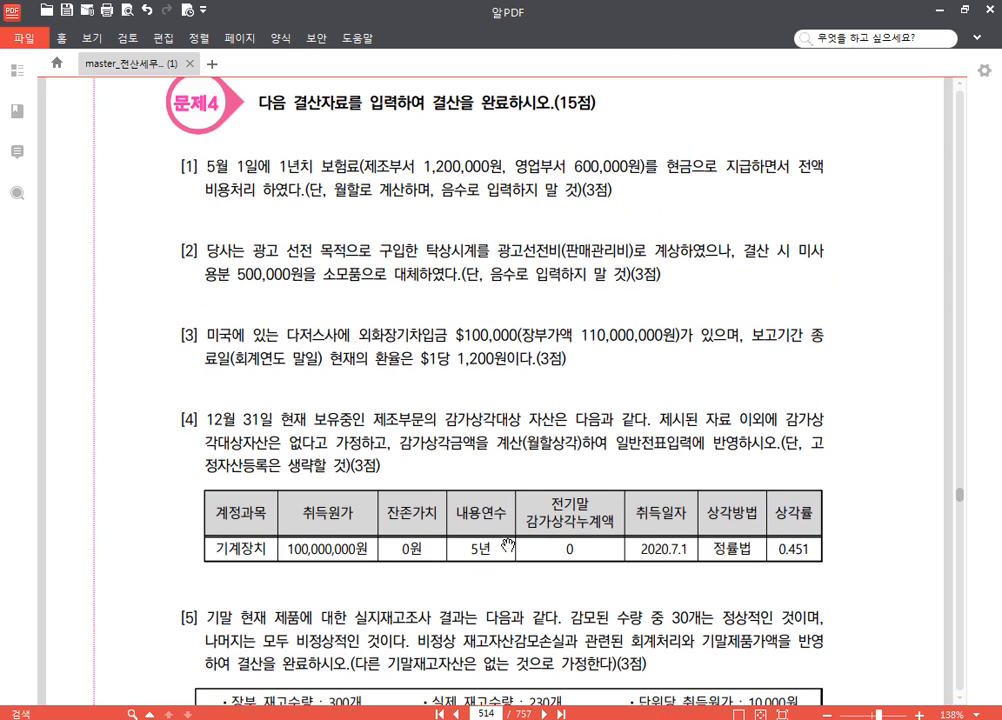
Return to KcLep and open 일반전표입력 for the date 2020년 12월 31일
mouse_move(323, 718)
click(335, 640)
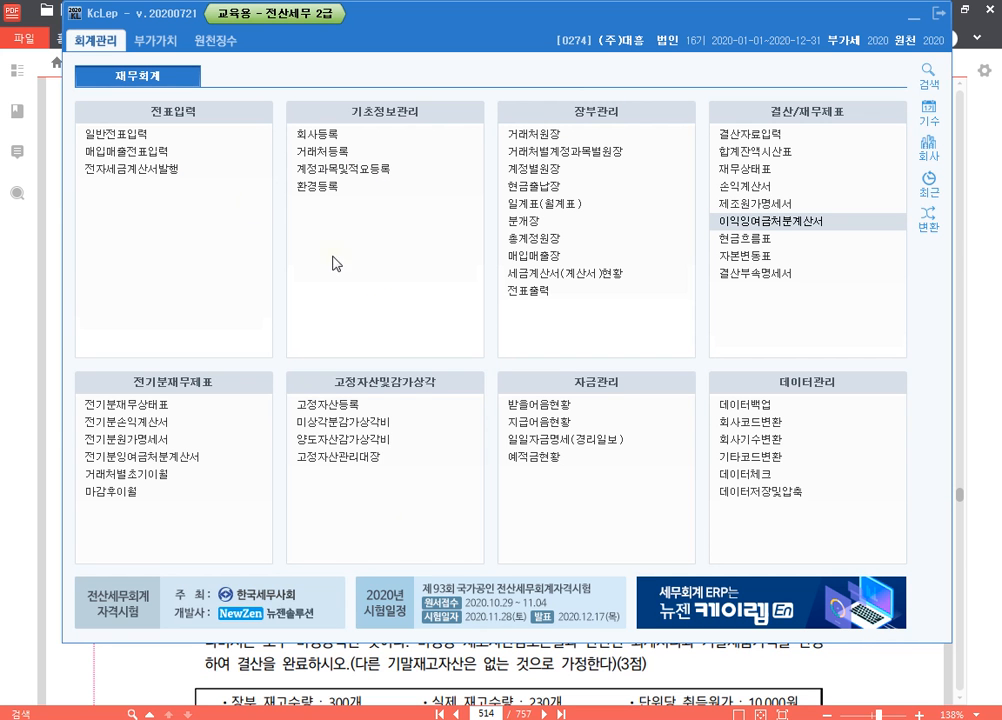
click(142, 132)
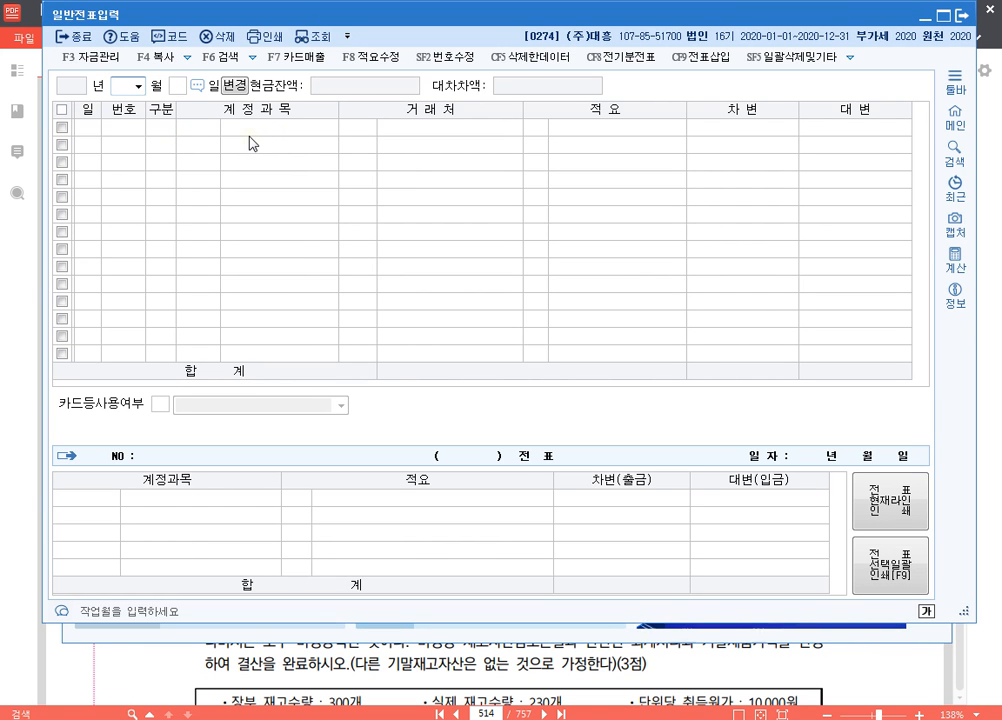
text(31)
key(Return)
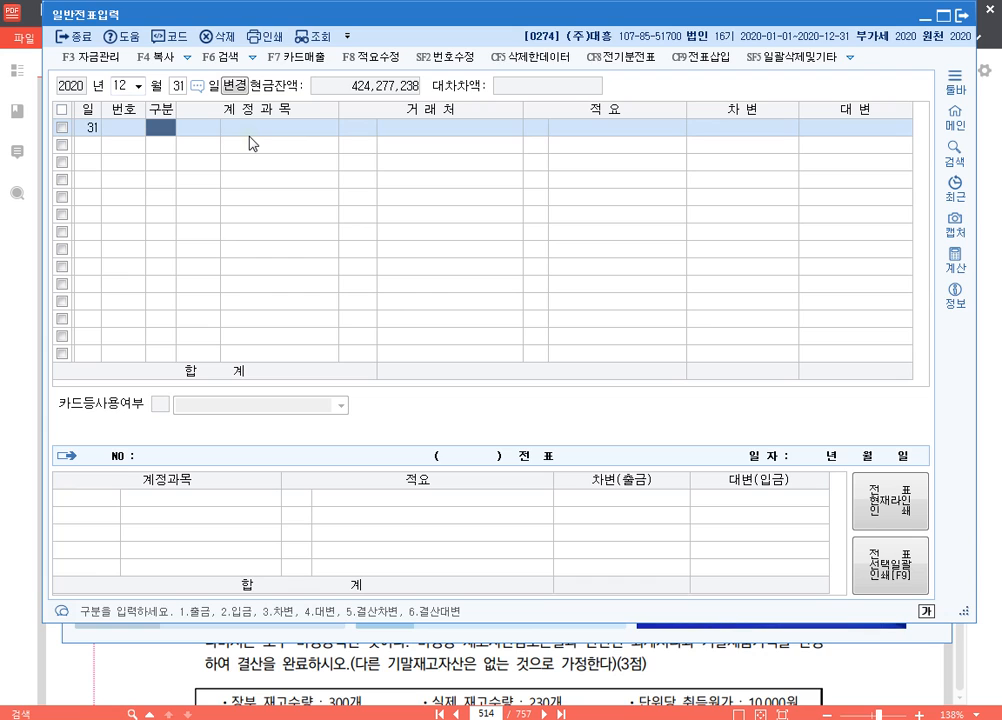
Enter a credit (대변) line for account 0521 보험료 with an amount of 400,000
text(4)
key(Return)
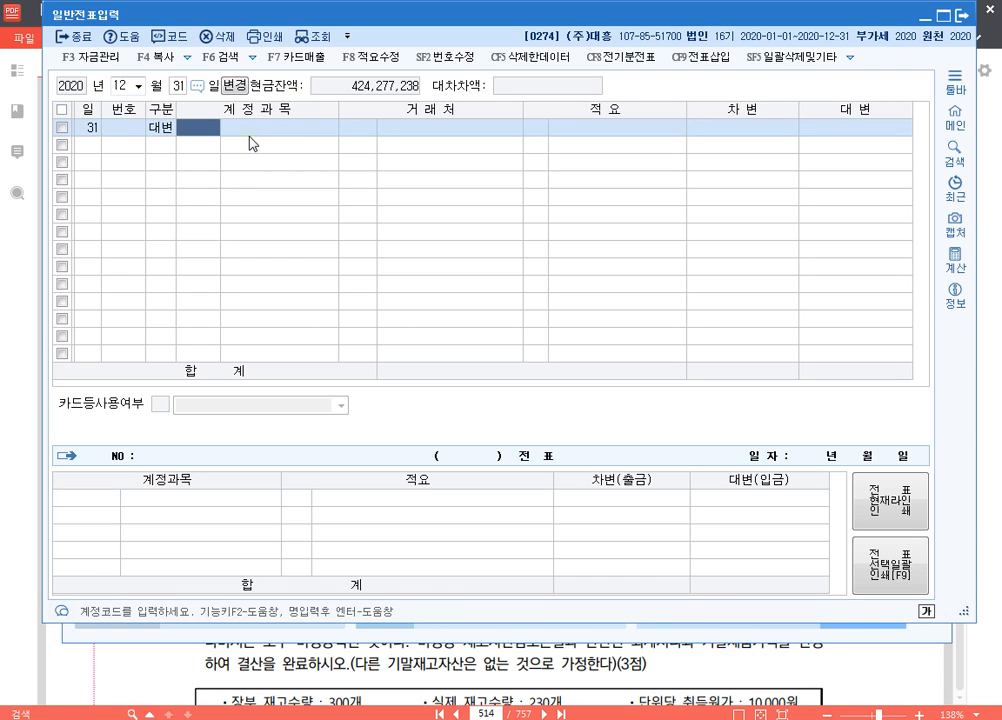
text(0521)
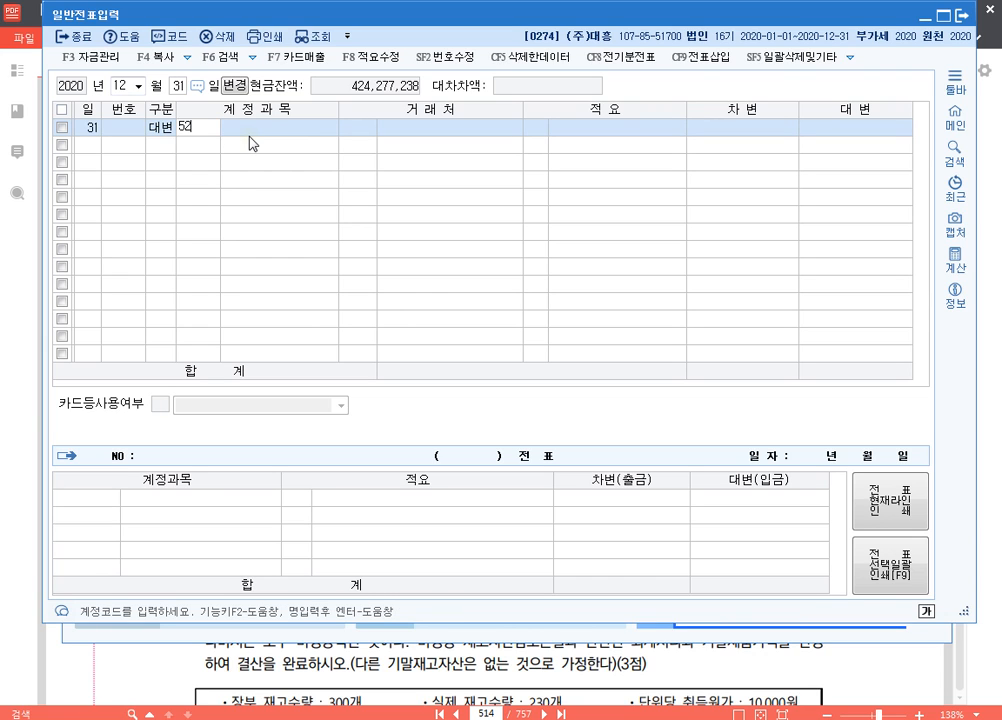
key(Return)
key(Return)
key(Return)
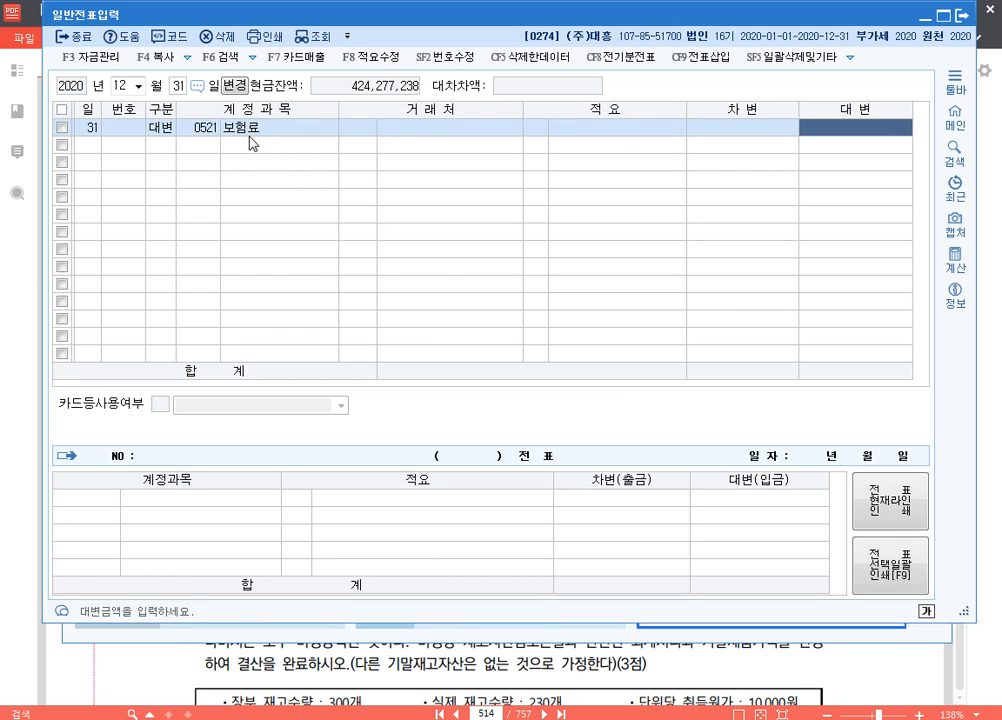
text(400000)
Add a second credit (대변) line for account 0821 보험료 with an amount of 200,000
key(Return)
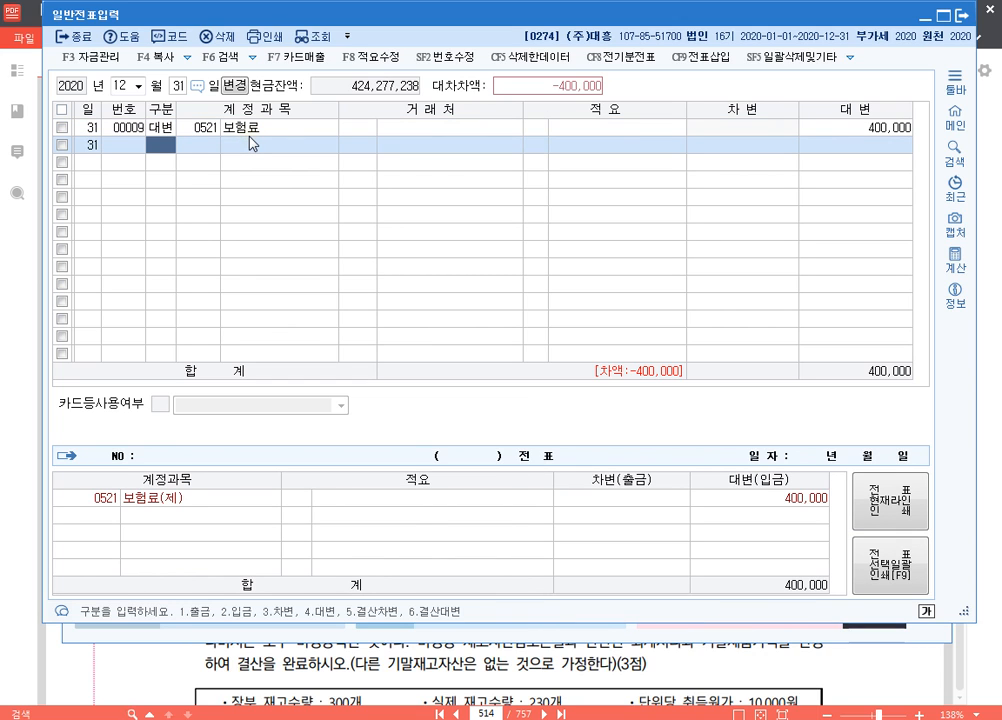
text(4)
key(Return)
text(0821)
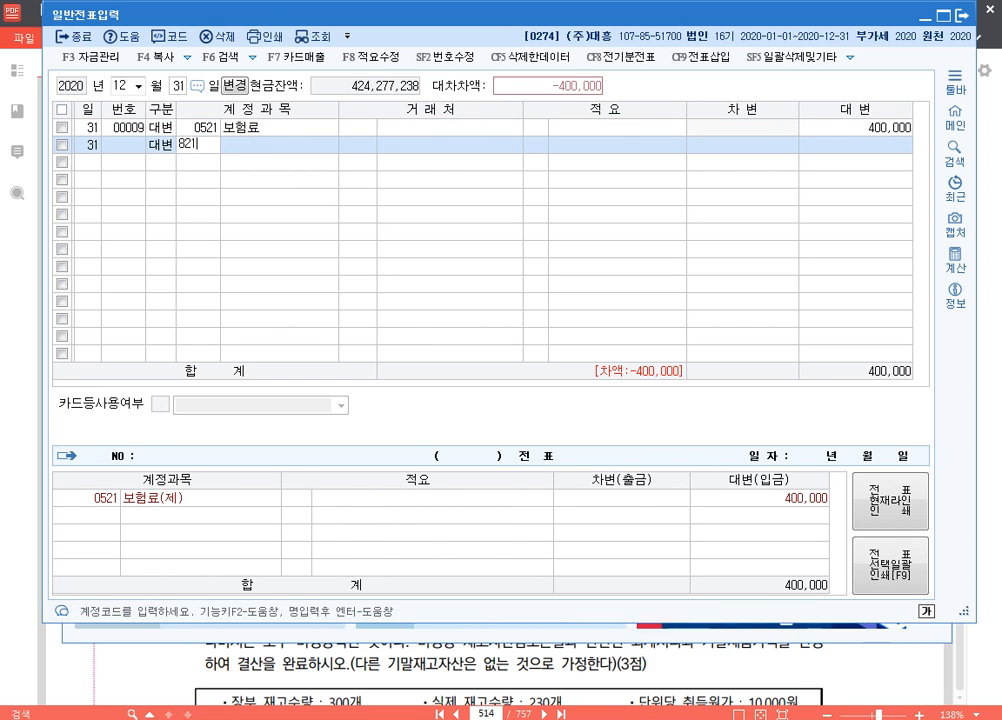
key(Return)
key(Return)
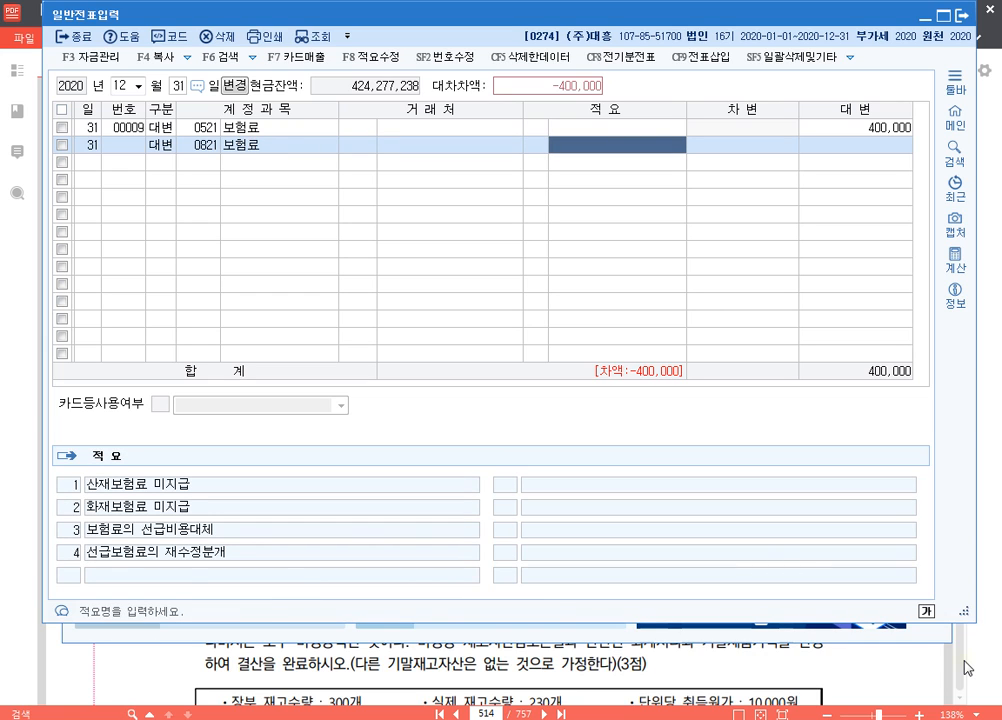
key(Return)
text(2000000)
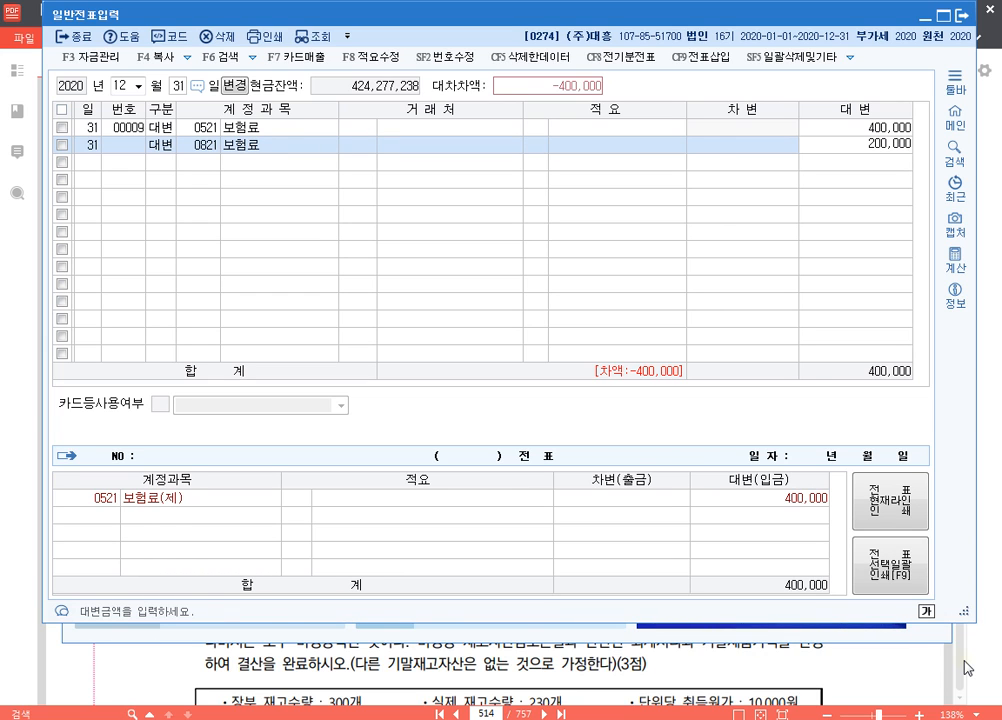
key(Return)
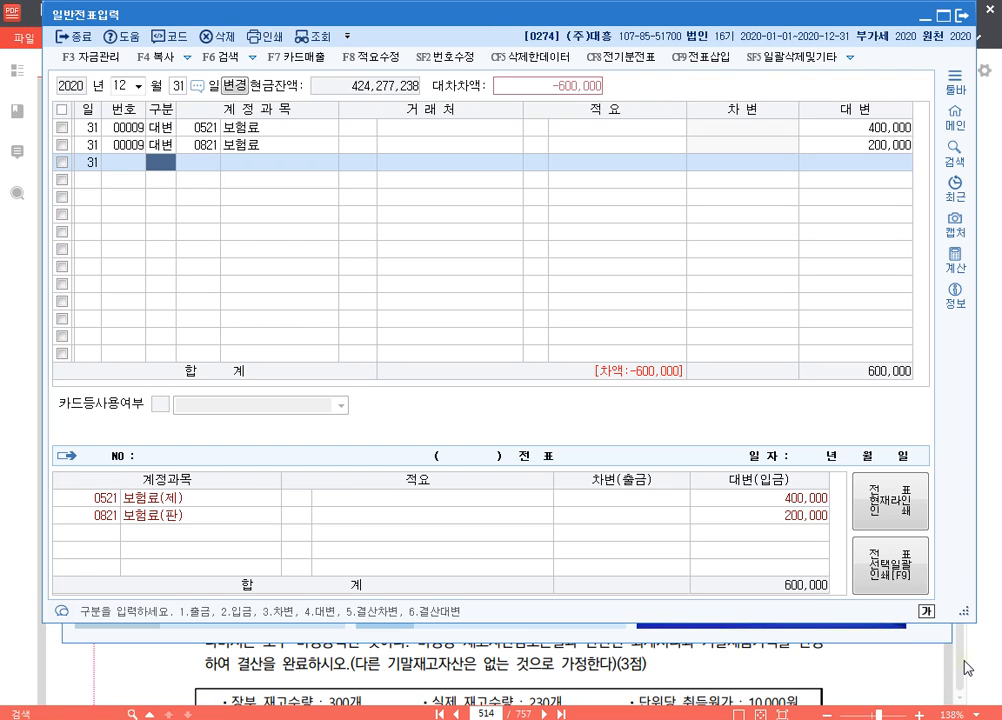
Complete the voucher with a debit (차변) line for account 0133 선급비용 of 600,000
text(3)
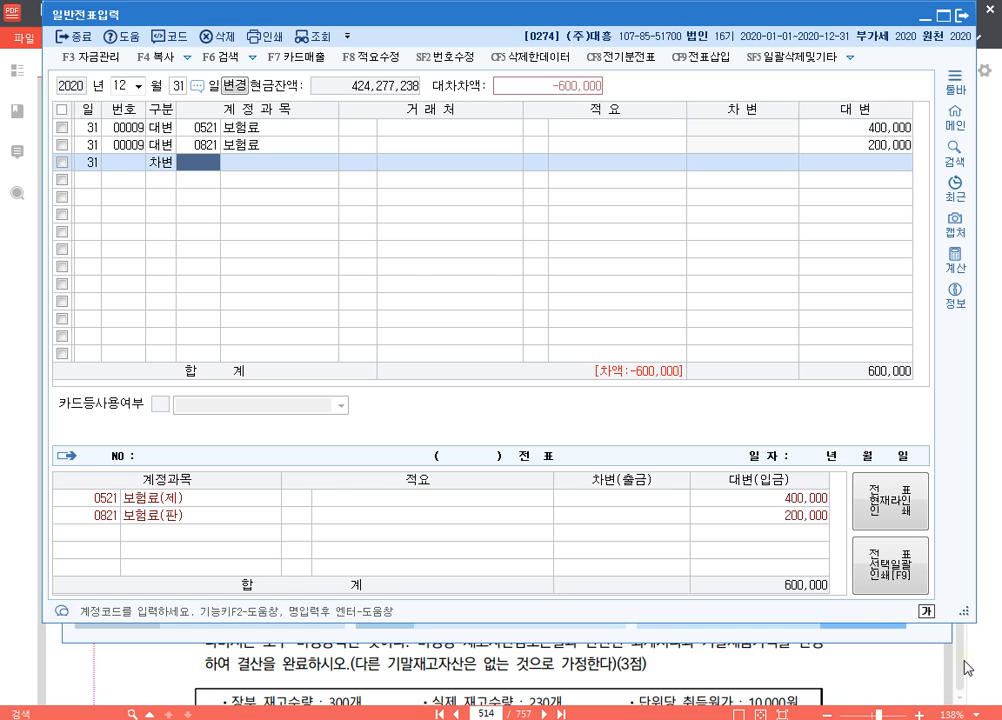
text(선급)
key(Return)
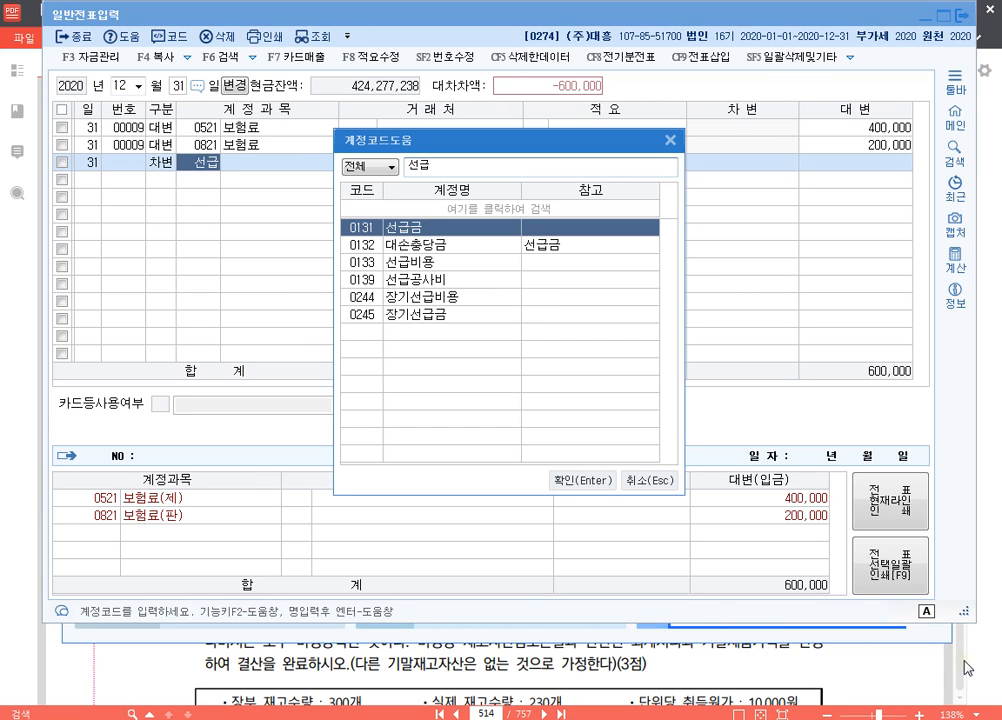
key(Down)
key(Down)
key(Return)
key(Return)
key(Return)
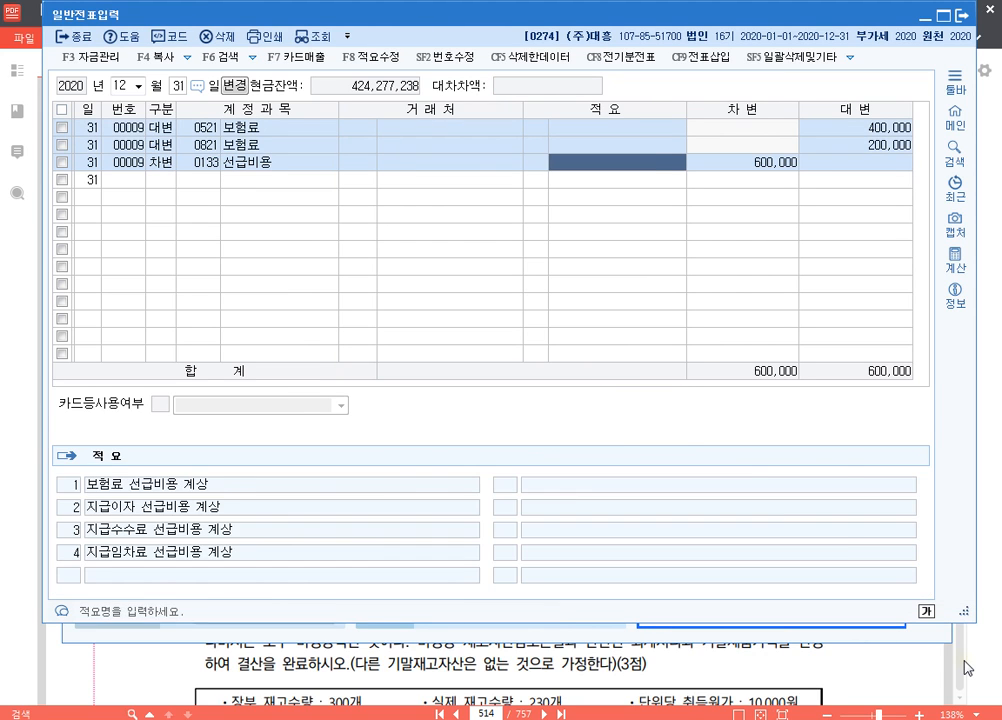
key(Return)
key(Return)
key(Up)
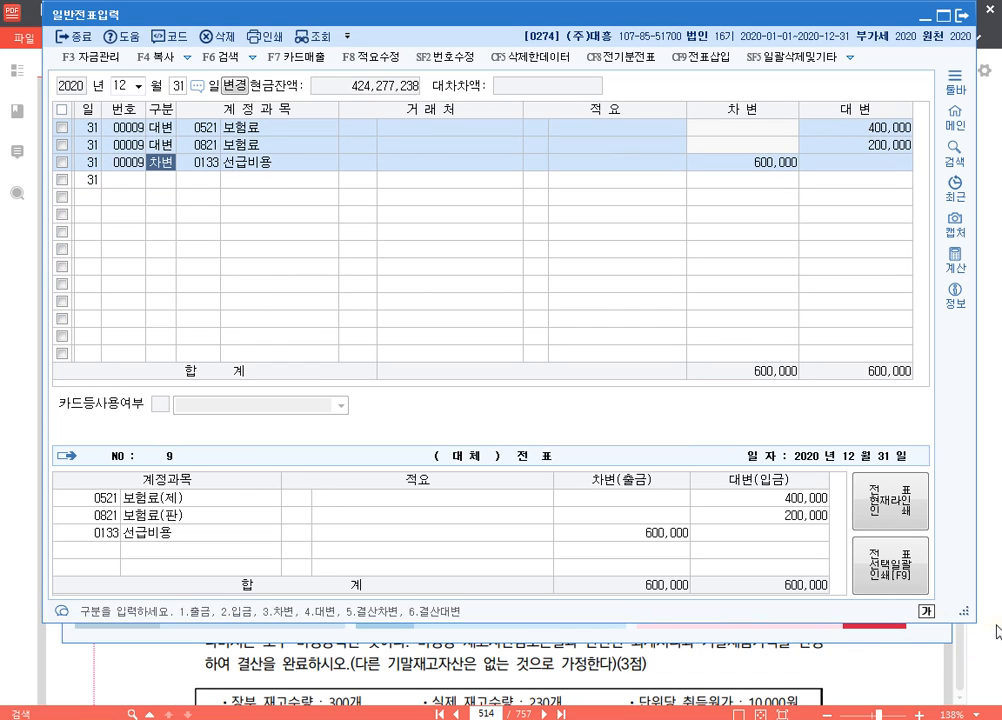
Bring up the 5월 1일 vouchers and look at the 0521 and 0821 보험료 payment entries
click(124, 85)
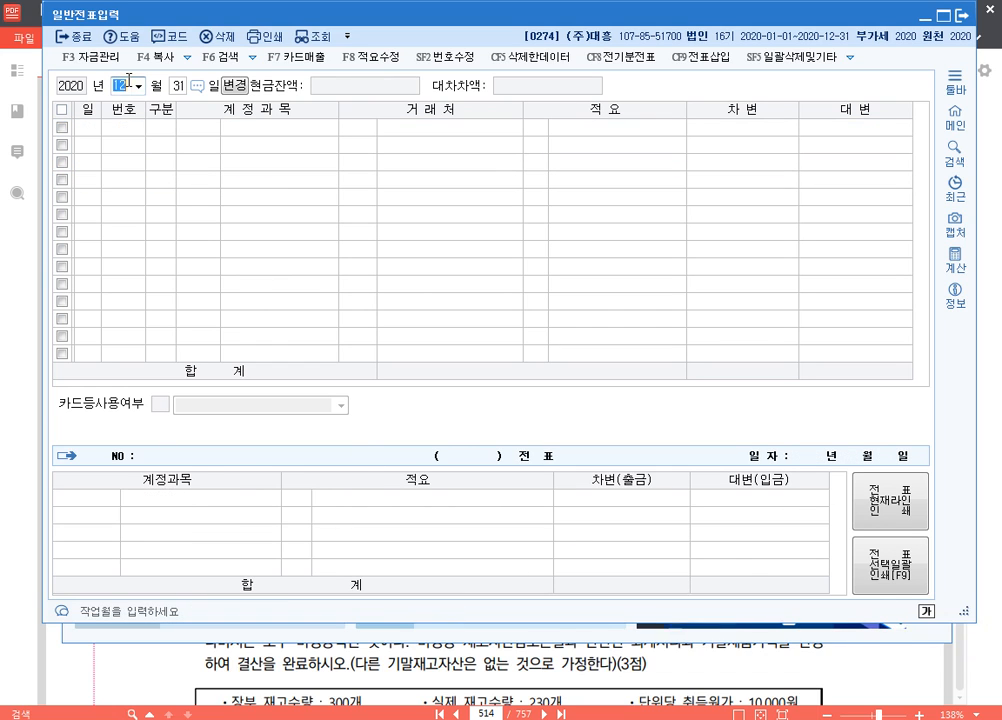
text(5)
key(Return)
text(1)
key(Return)
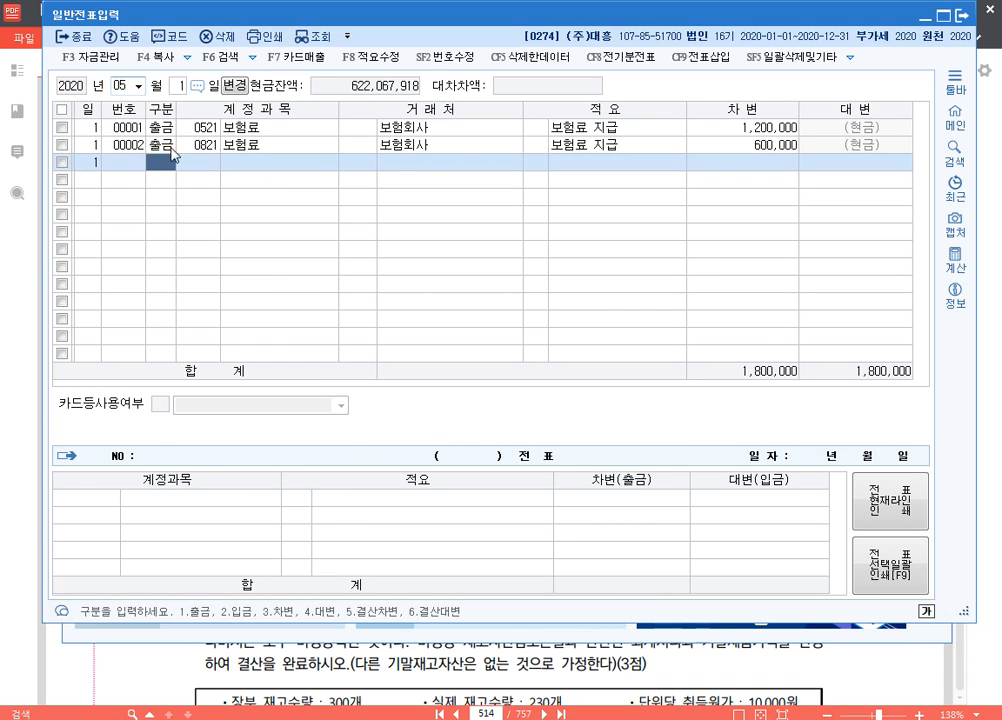
click(200, 128)
click(205, 146)
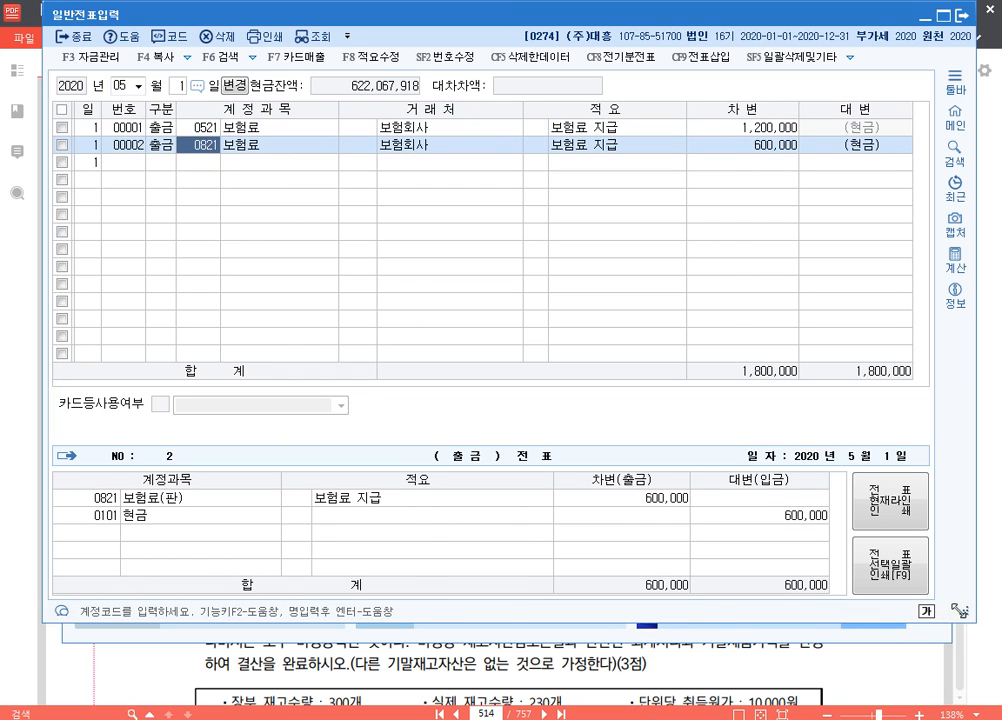
Shorten the voucher window and compare the 제 and 판 classification of the two 보험료 entries in the voucher detail
drag(966, 609, 970, 501)
click(205, 389)
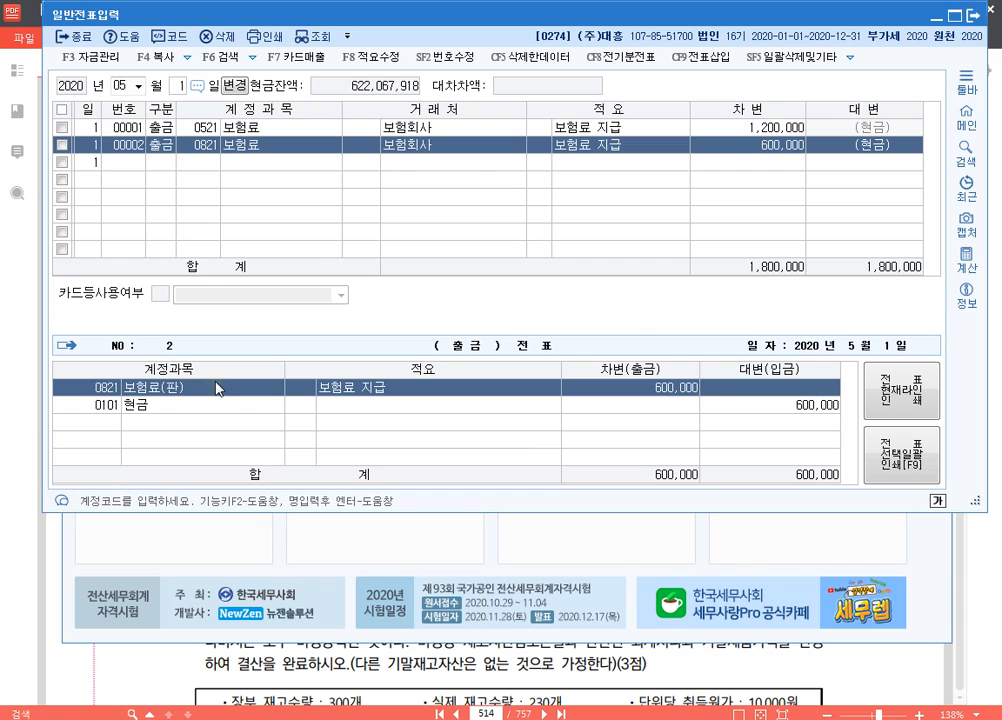
click(190, 130)
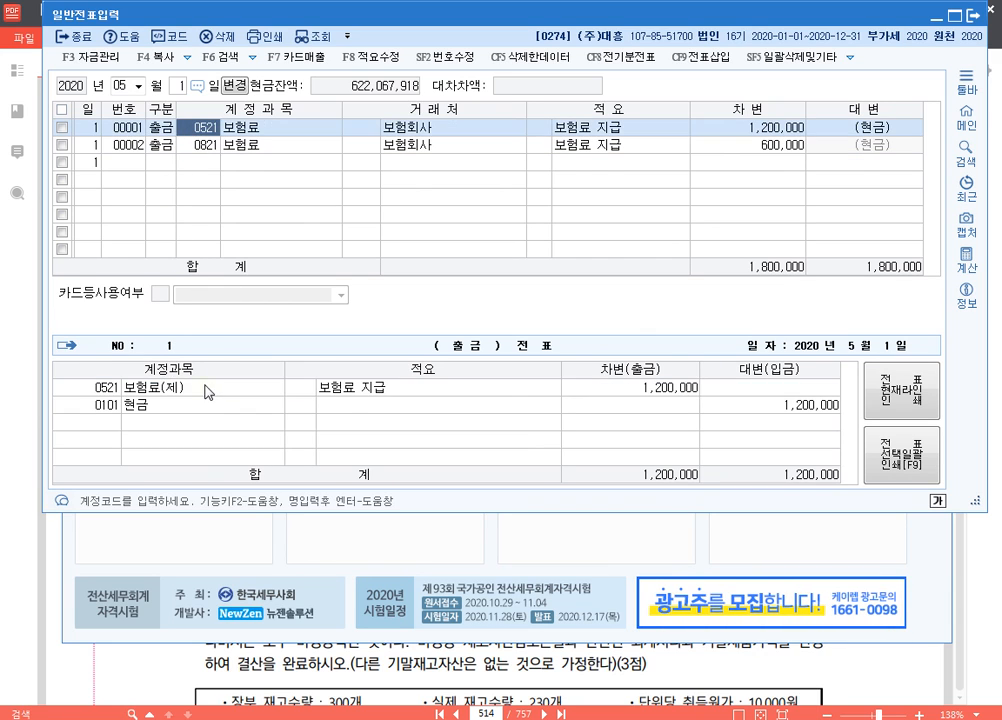
click(205, 388)
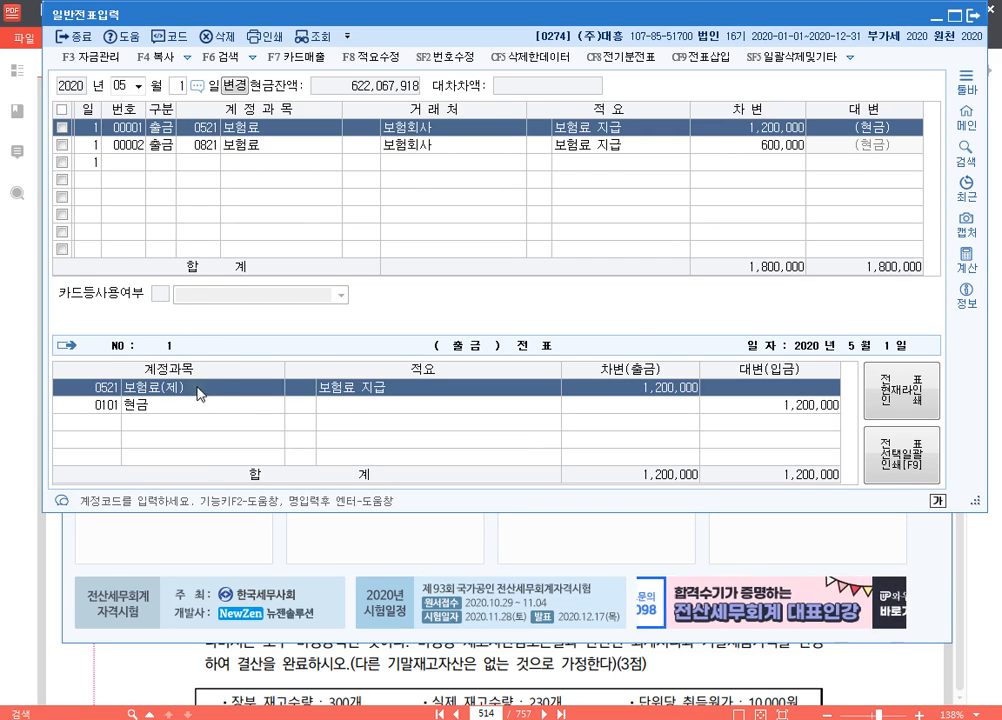
click(205, 145)
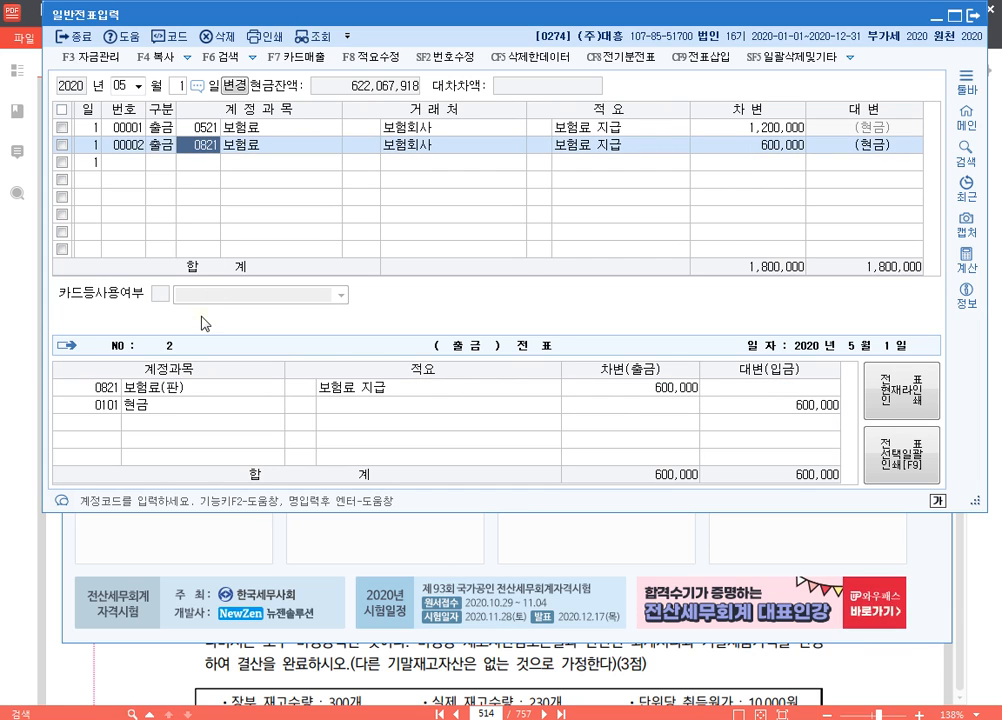
Go back to the 12월 31일 vouchers and review the two 보험료 credits and the 선급비용 debit
click(120, 86)
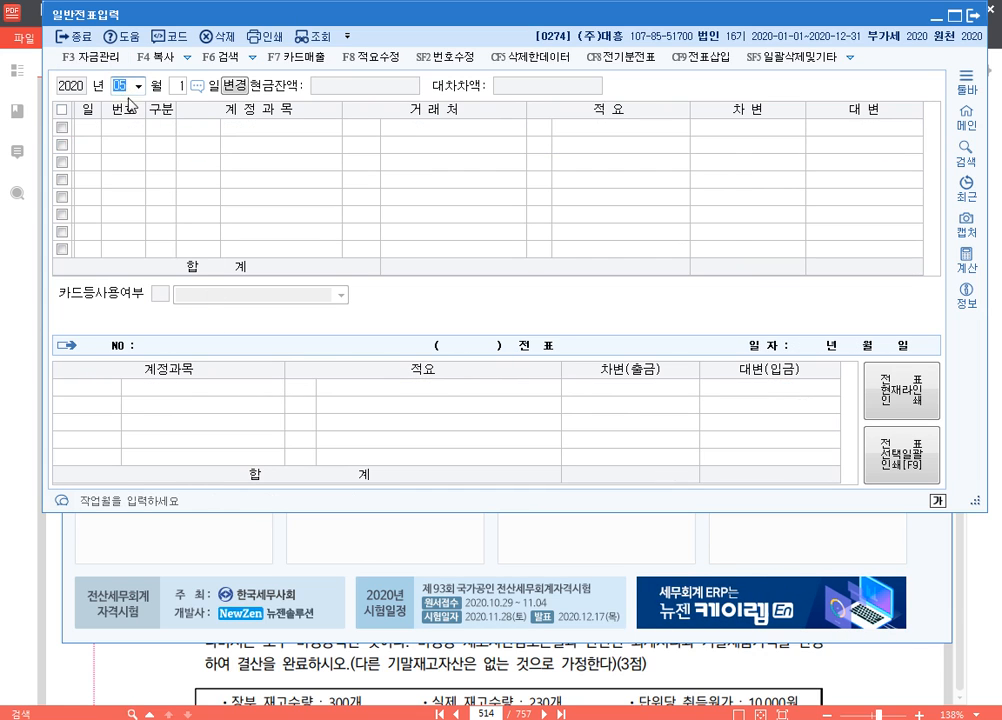
text(1231)
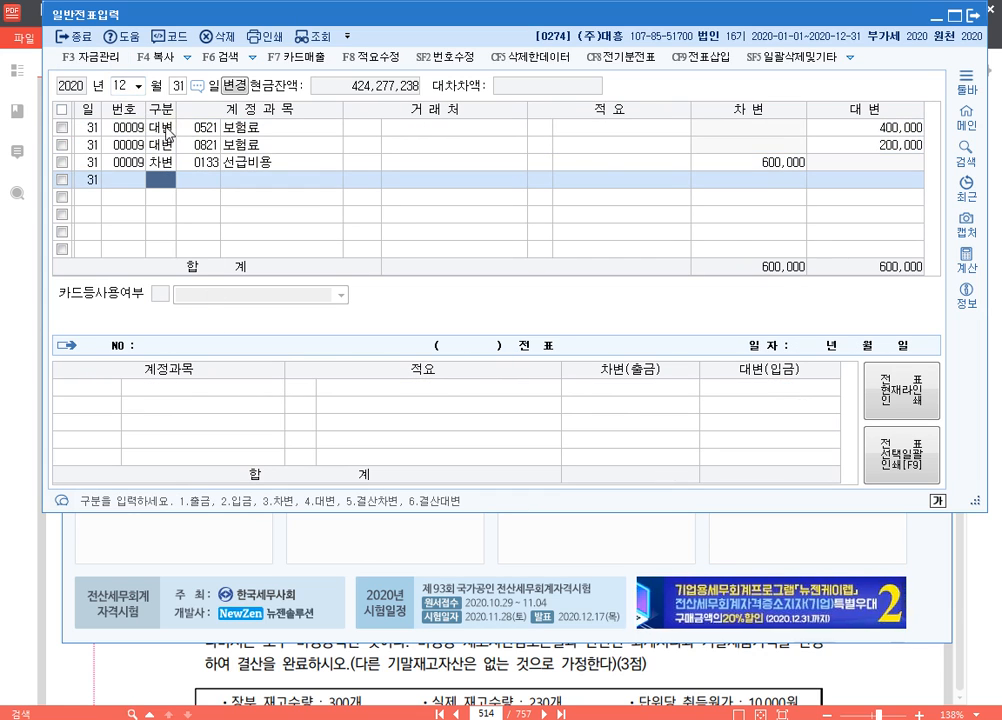
click(158, 127)
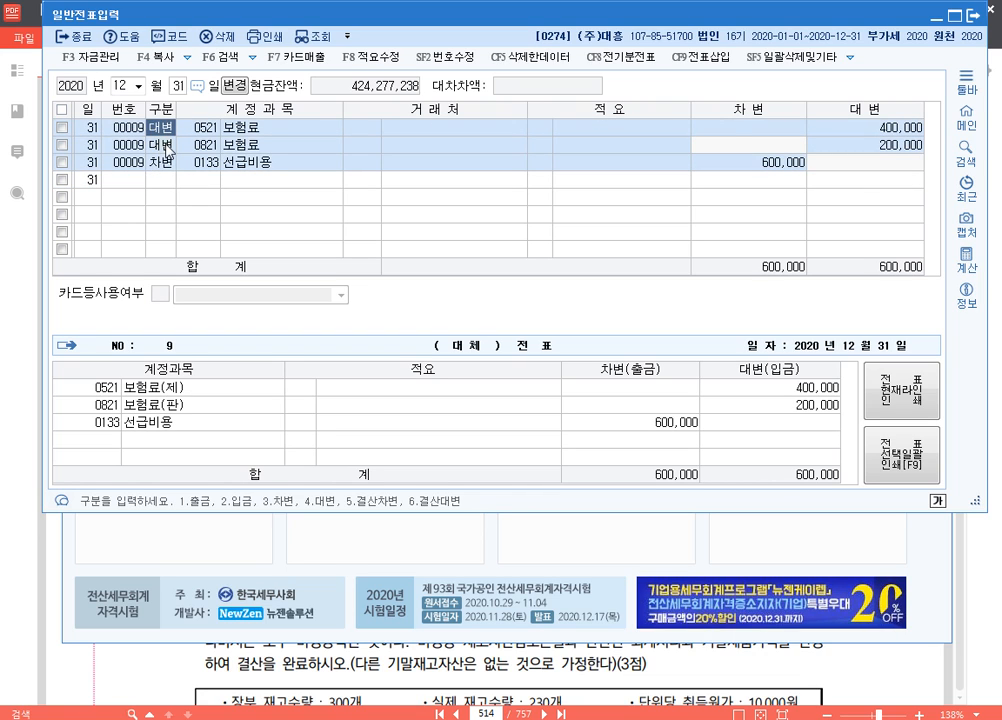
click(165, 146)
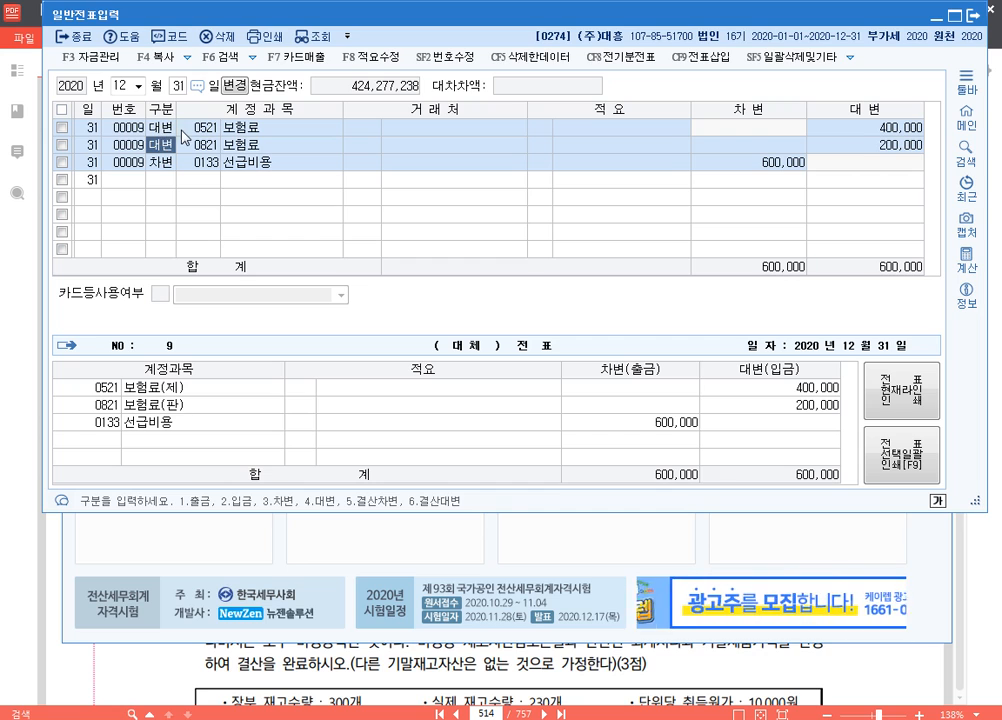
click(880, 130)
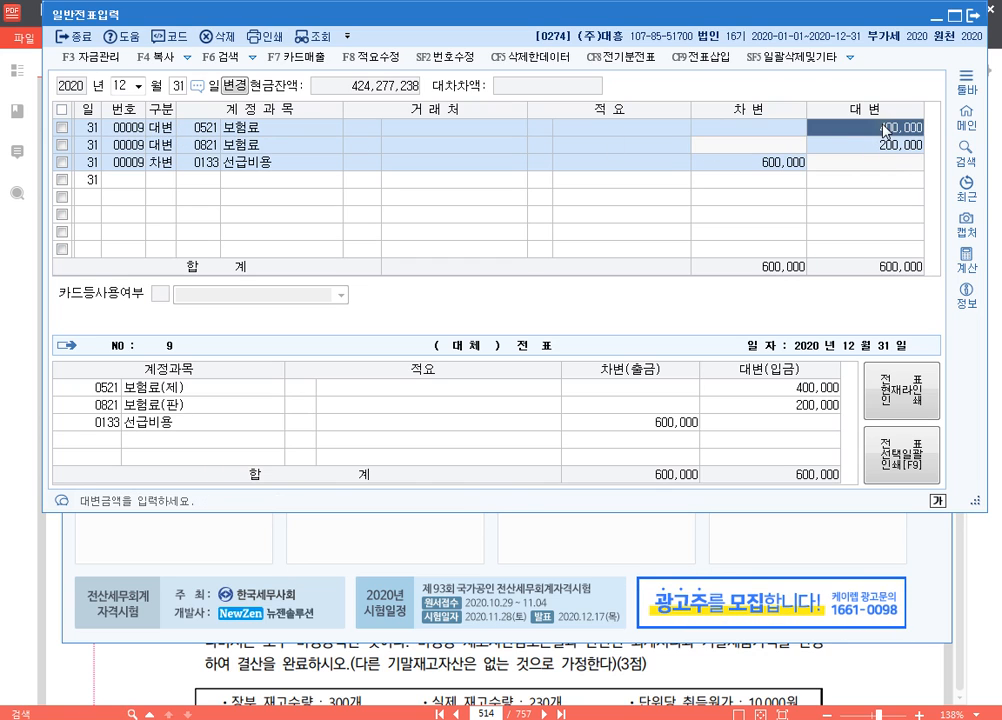
click(887, 147)
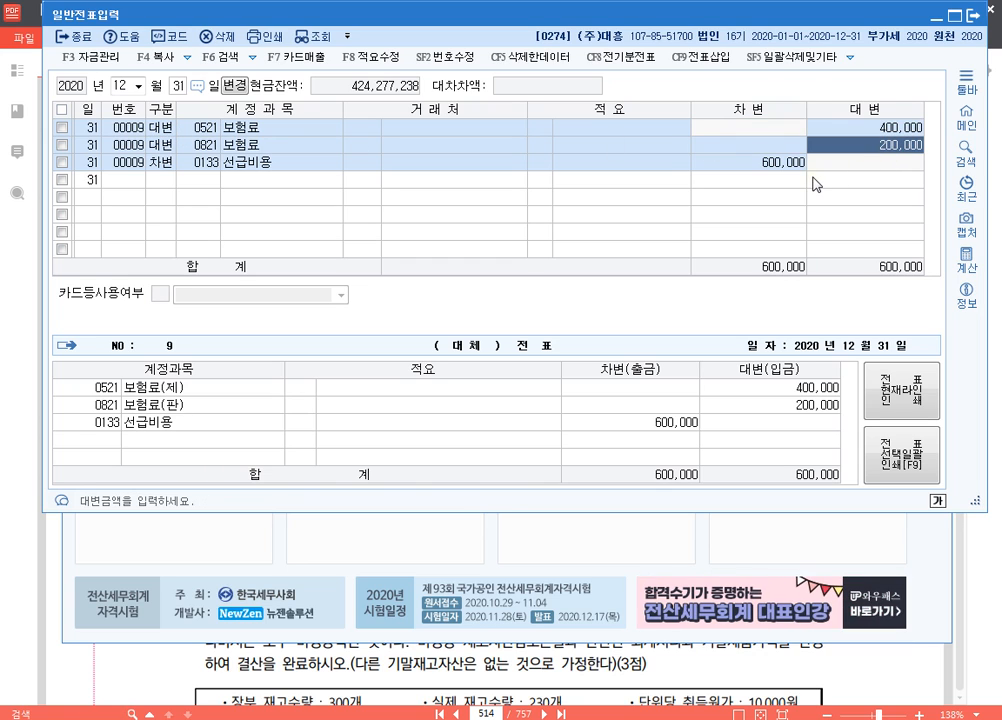
click(748, 165)
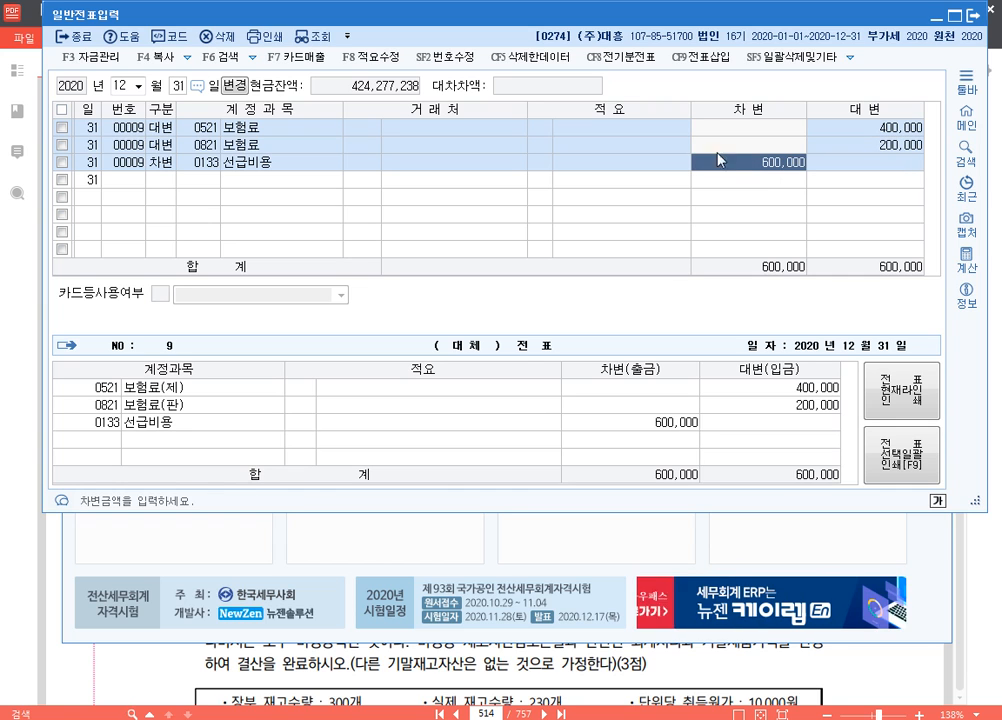
Switch to the exam PDF and read 문제4 question [2] on reclassifying the unused 탁상시계 from 광고선전비 to 소모품
click(910, 685)
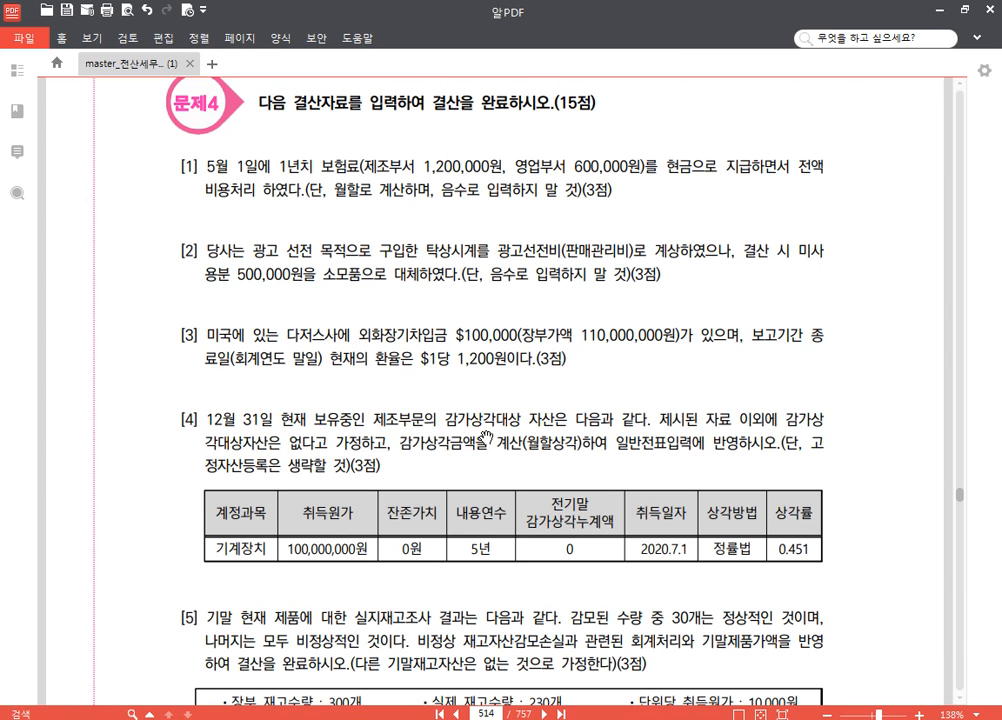
scroll(476, 370, down, 1)
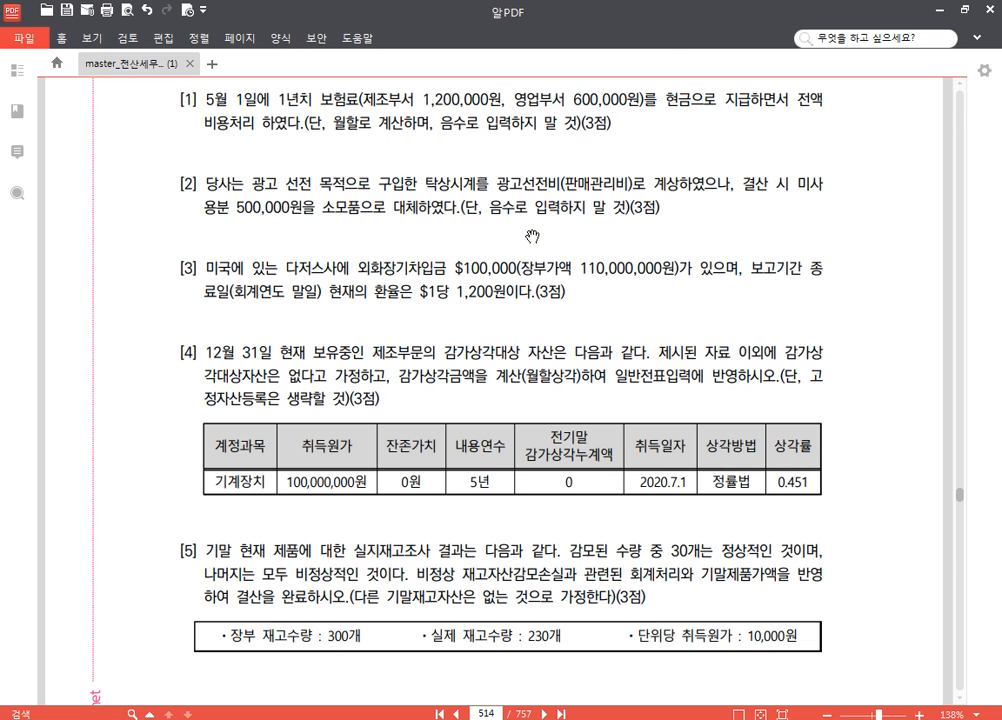
scroll(532, 233, down, 1)
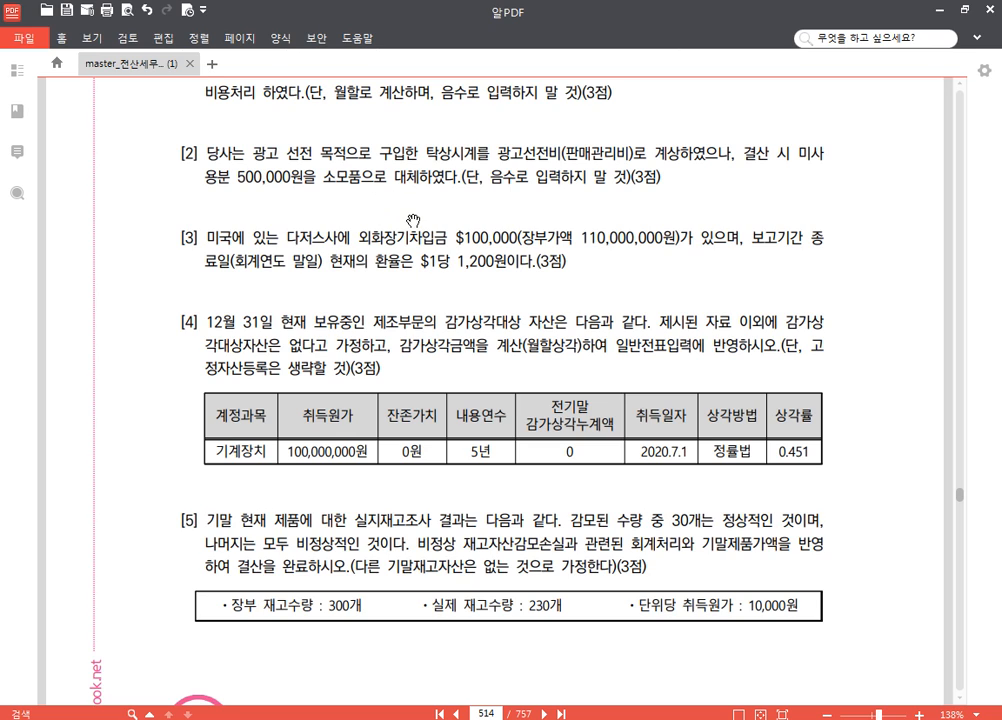
scroll(445, 216, down, 1)
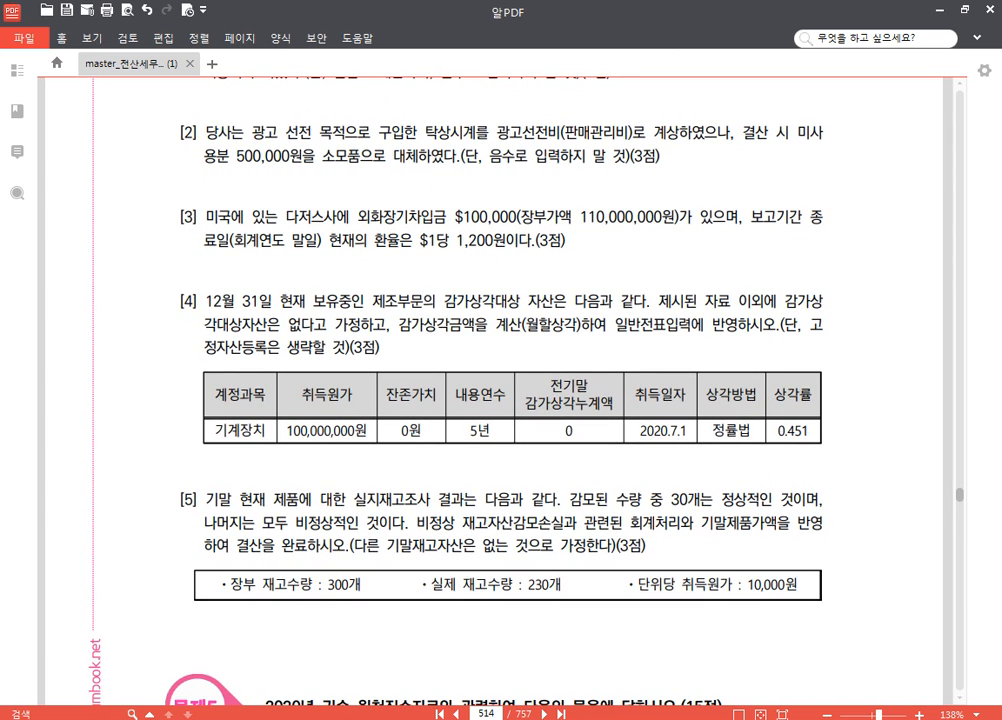
Switch to KcLep's 일반전표입력 and add a 12월 31일 credit (대변) line for account 0833 광고선전비 (판매관리비) of 500,000
mouse_move(366, 717)
click(372, 661)
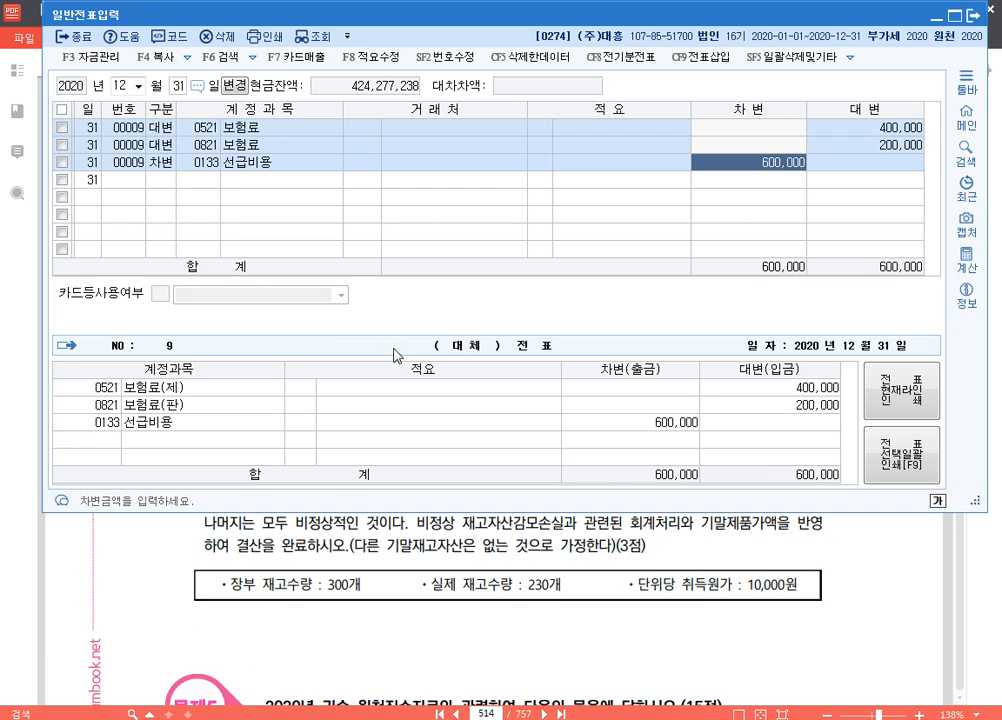
click(161, 181)
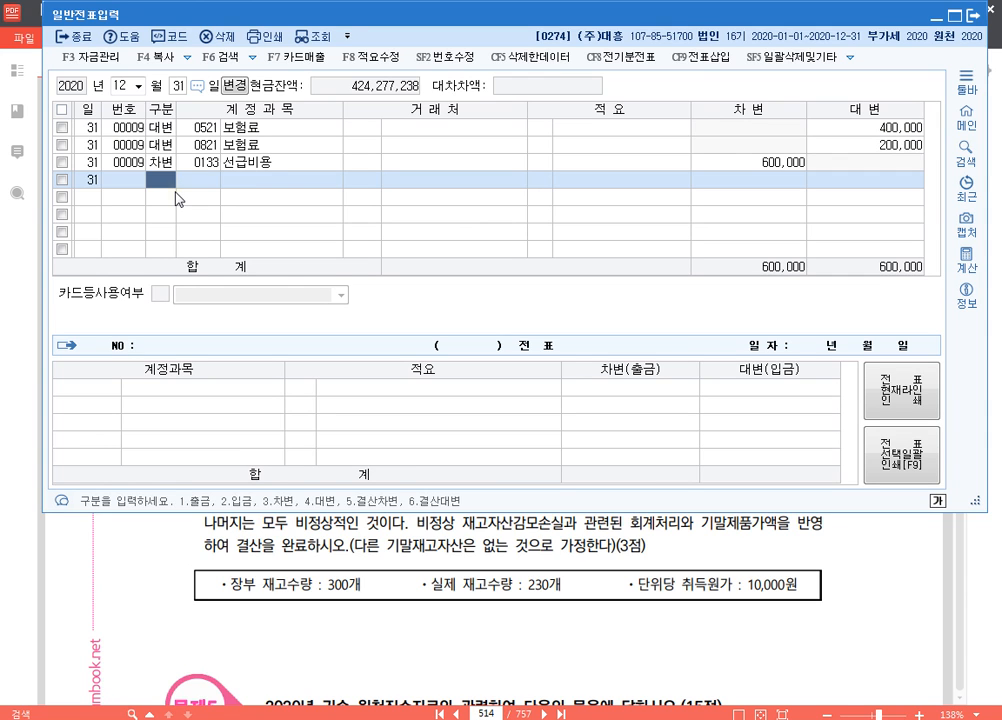
text(4)
key(Return)
text(광고)
key(Return)
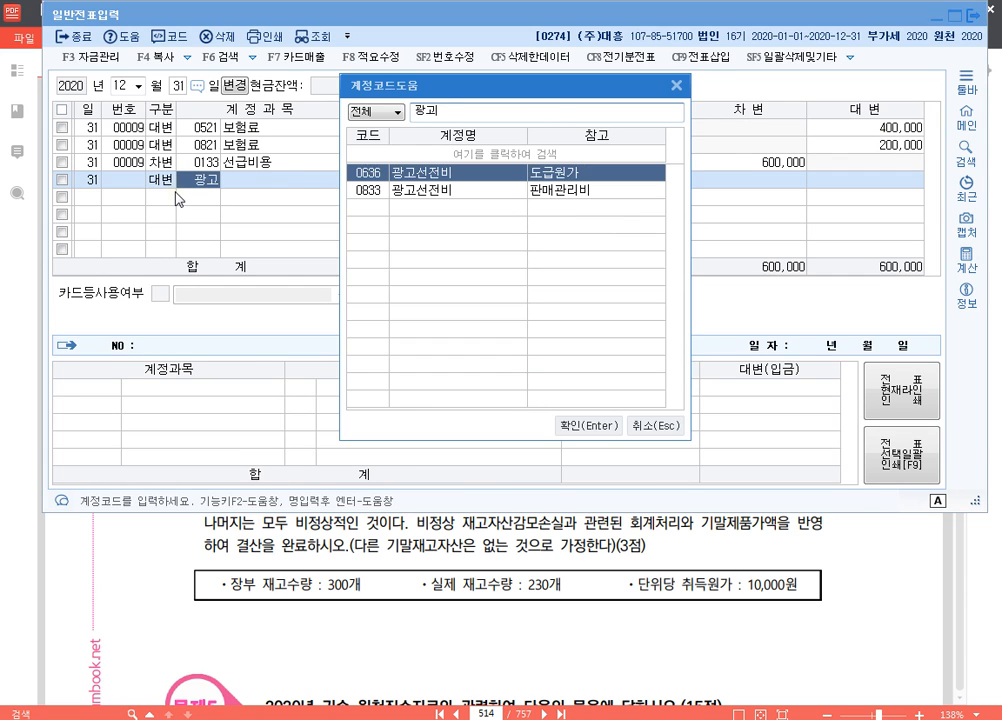
key(Return)
key(Return)
key(Return)
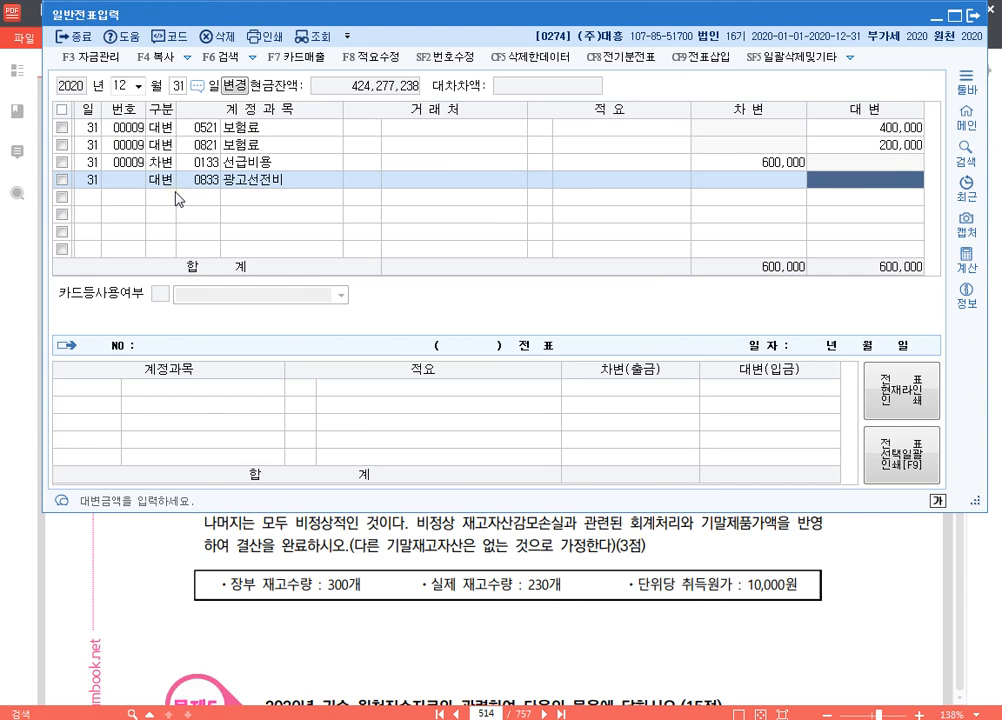
text(5000000)
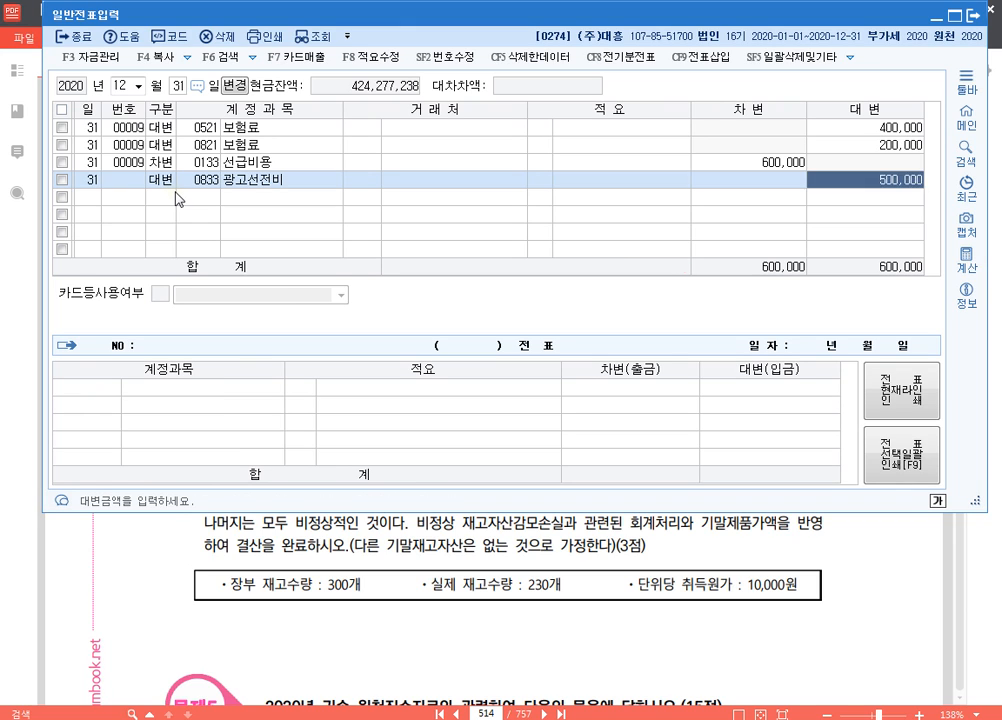
key(Return)
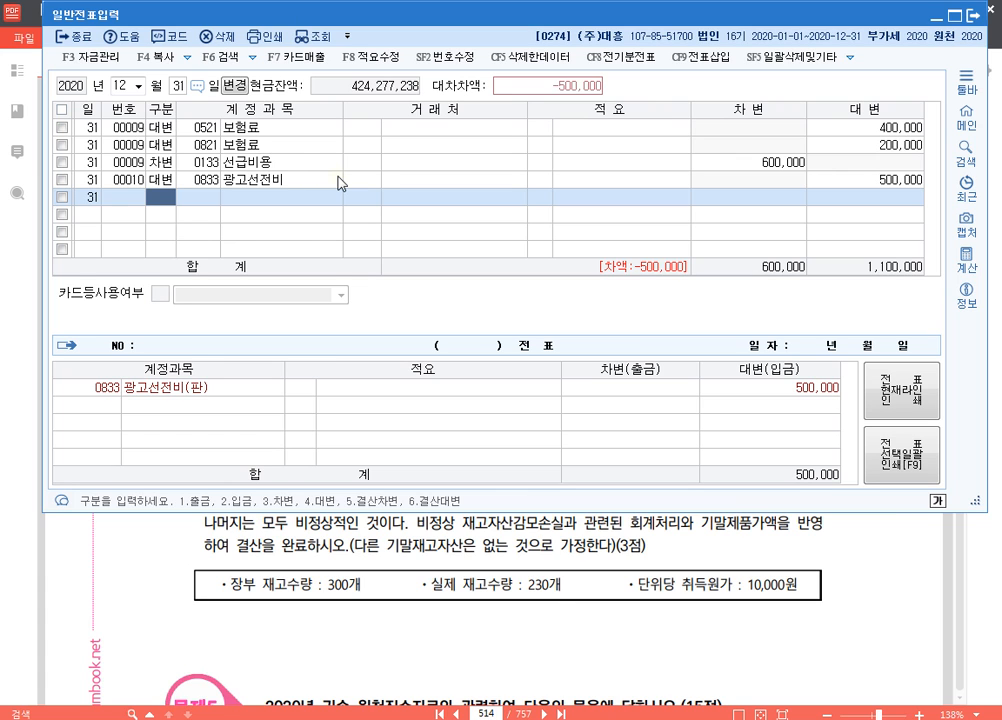
Balance the 광고선전비 voucher with a debit (차변) line for account 0122 소모품 of 500,000 and check the voucher detail
text(3)
key(Return)
text(소모)
key(Return)
key(Return)
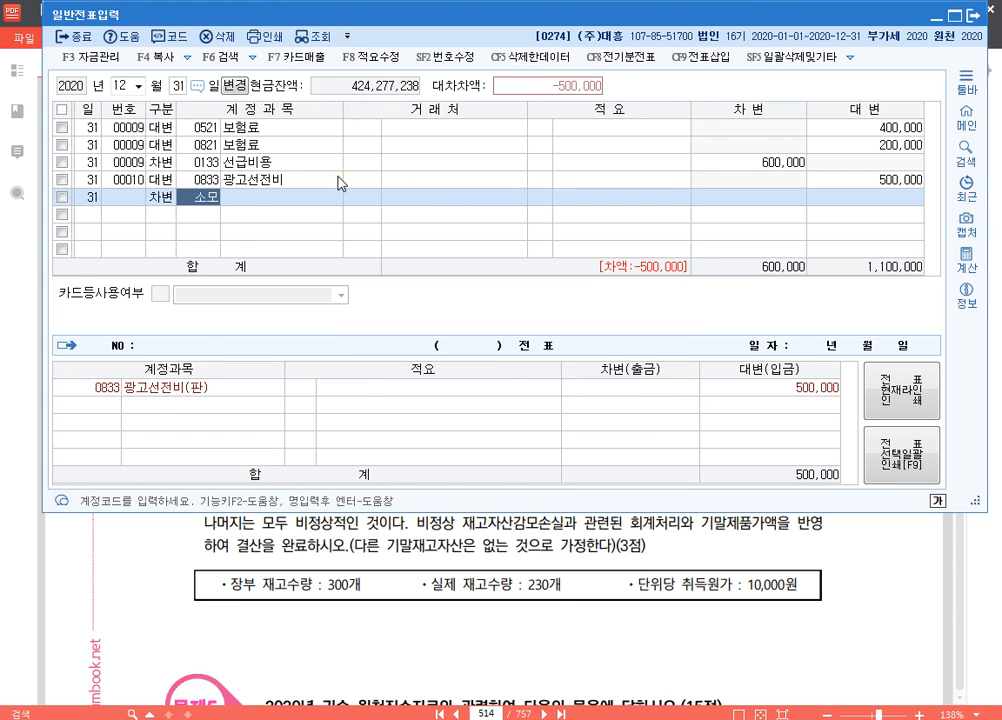
key(Return)
key(Return)
key(Return)
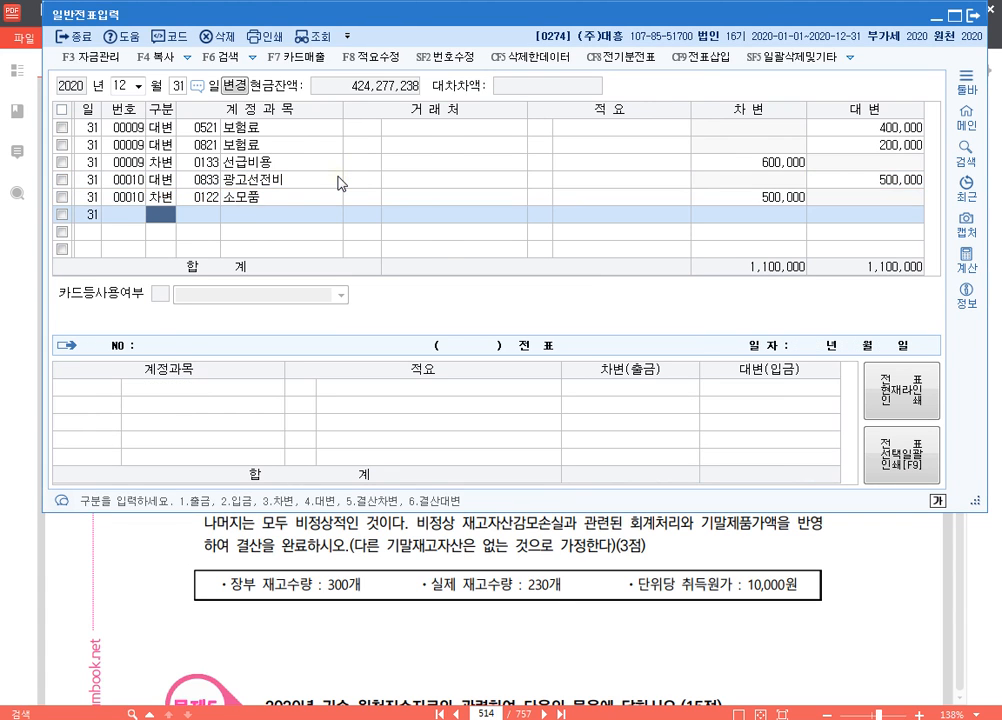
key(Up)
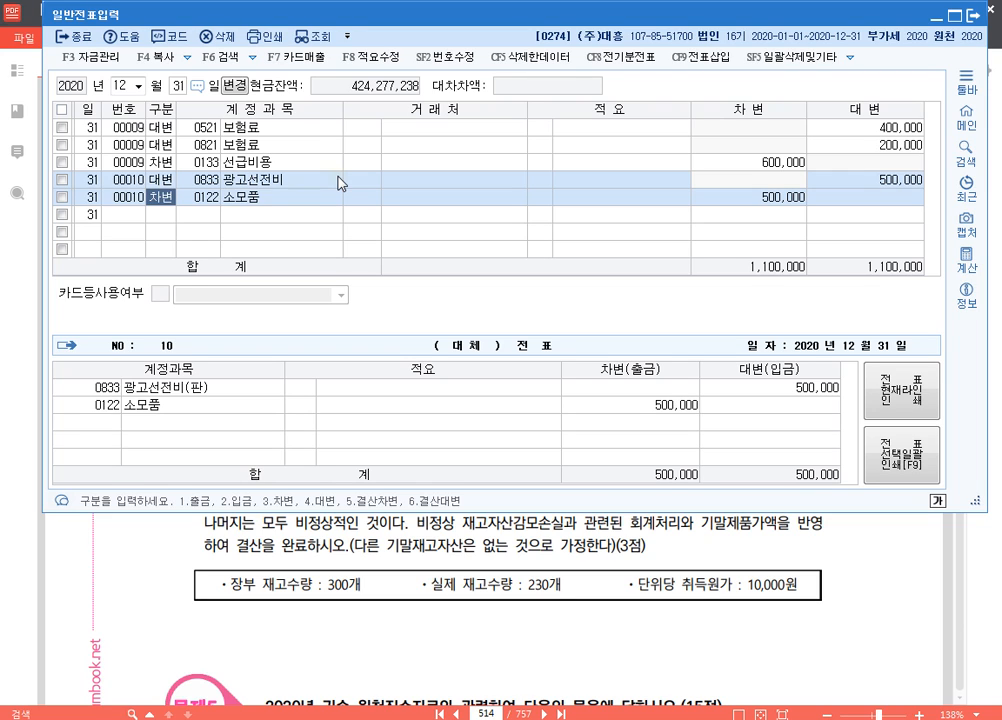
Switch to the exam PDF and read question [3] on the year-end translation of the 다저스사 외화장기차입금
click(881, 584)
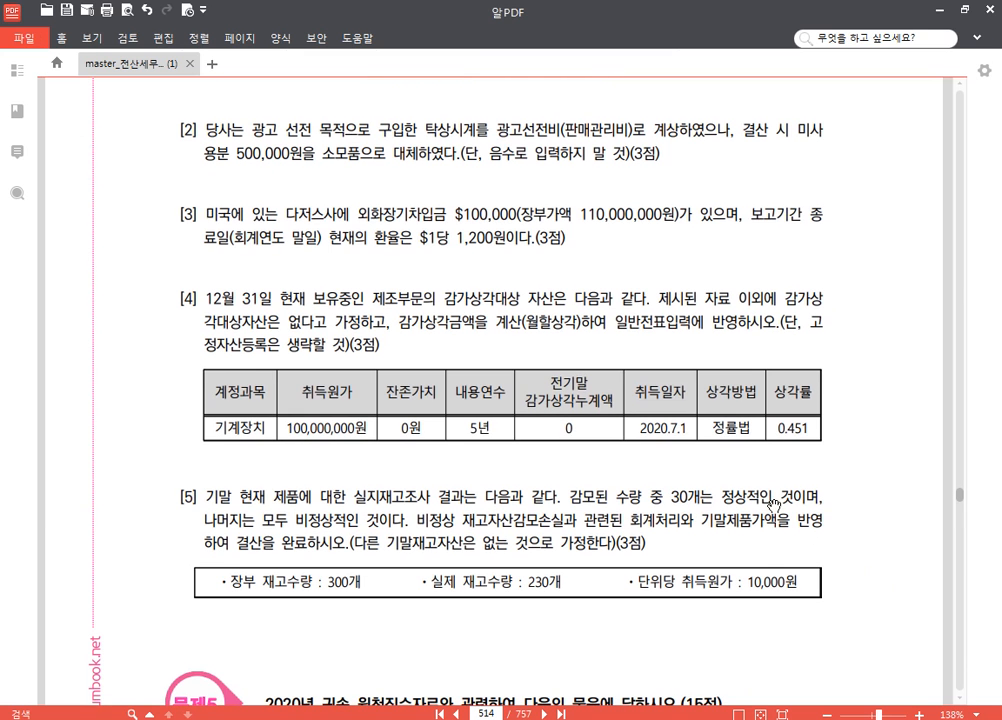
scroll(436, 428, down, 2)
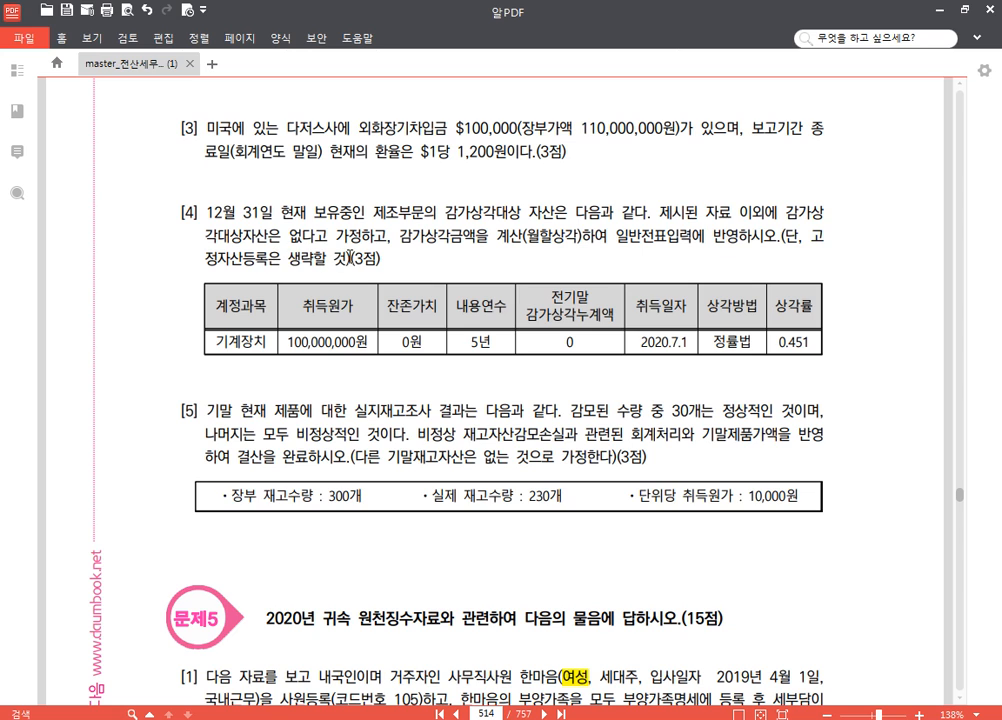
drag(485, 257, 498, 209)
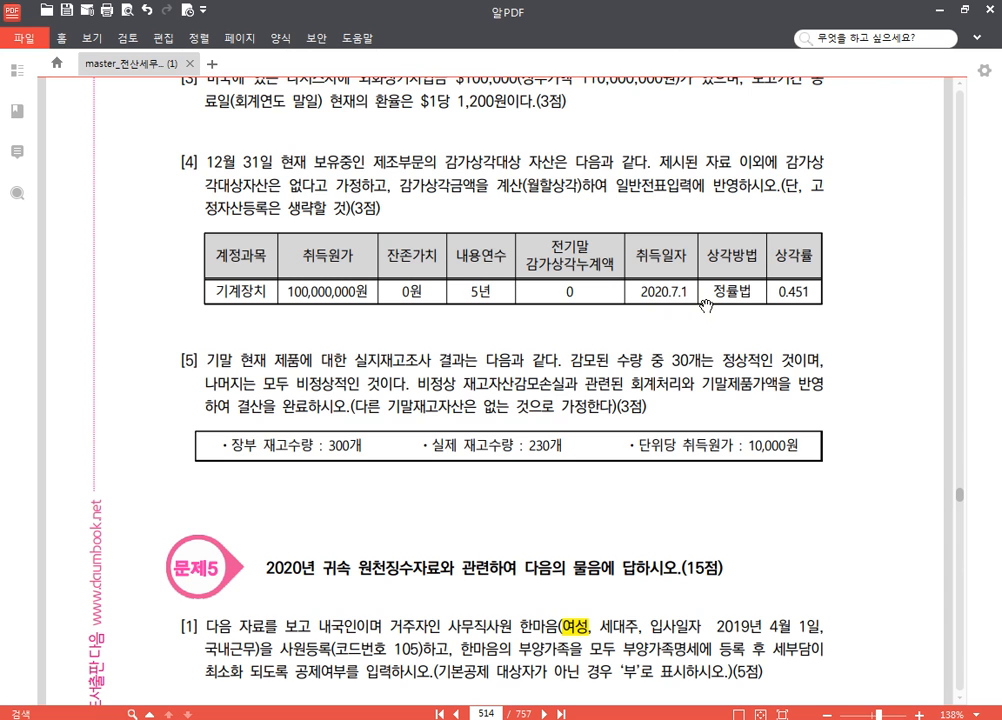
scroll(374, 152, up, 3)
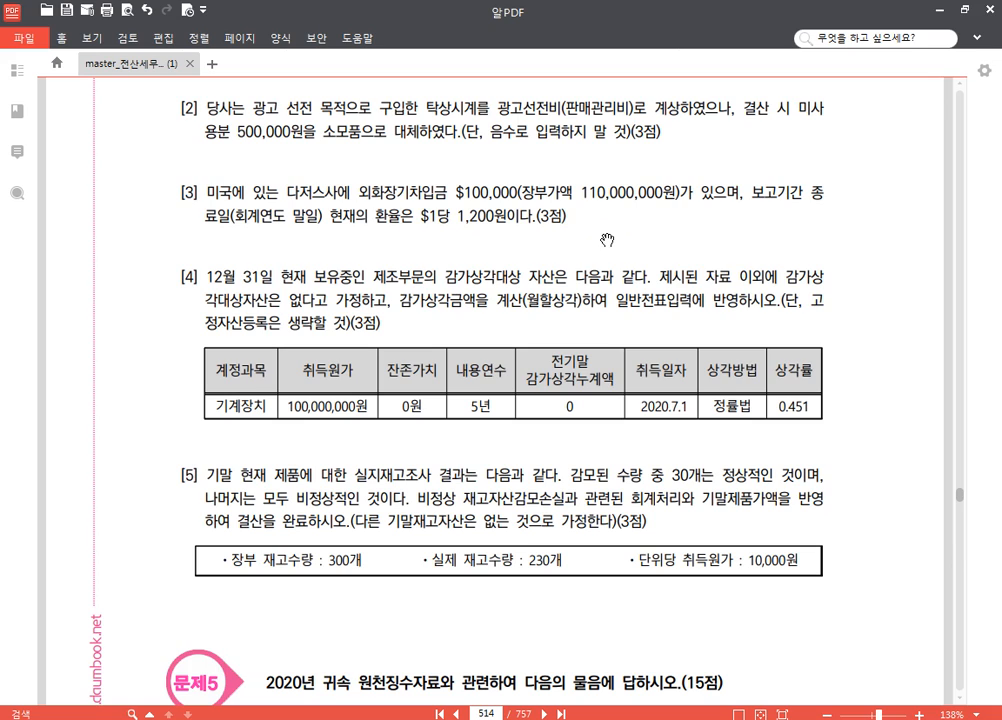
Annotate question [3] with the screen pen, writing 120,000,000 in red after it and boxing 외화장기차입금, and clear the annotations
key(ctrl+1)
click(981, 391)
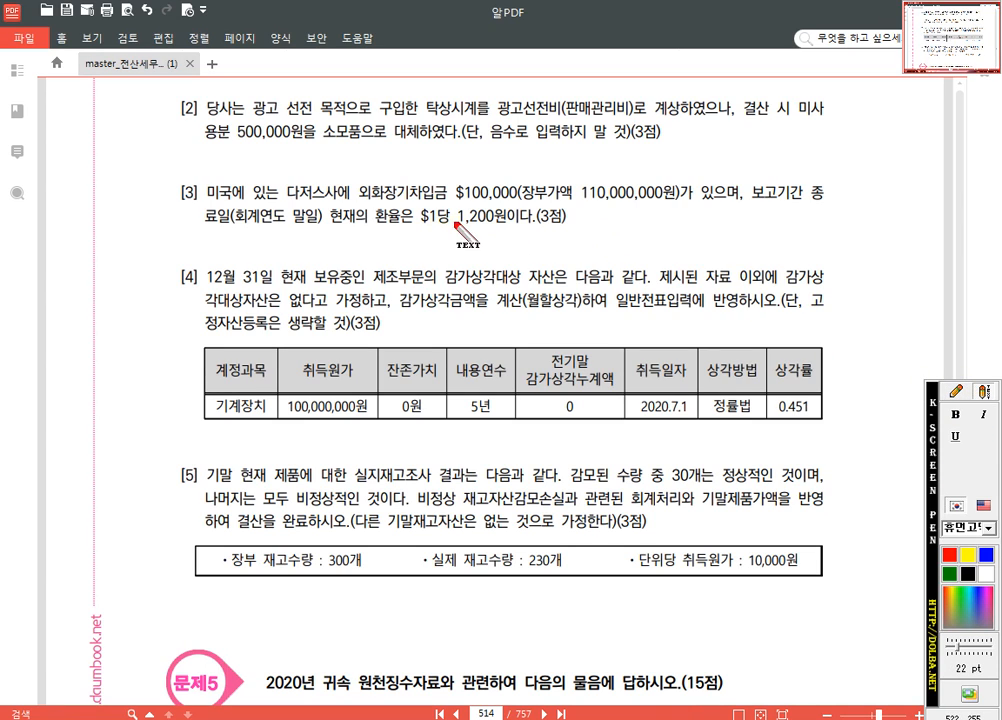
click(593, 216)
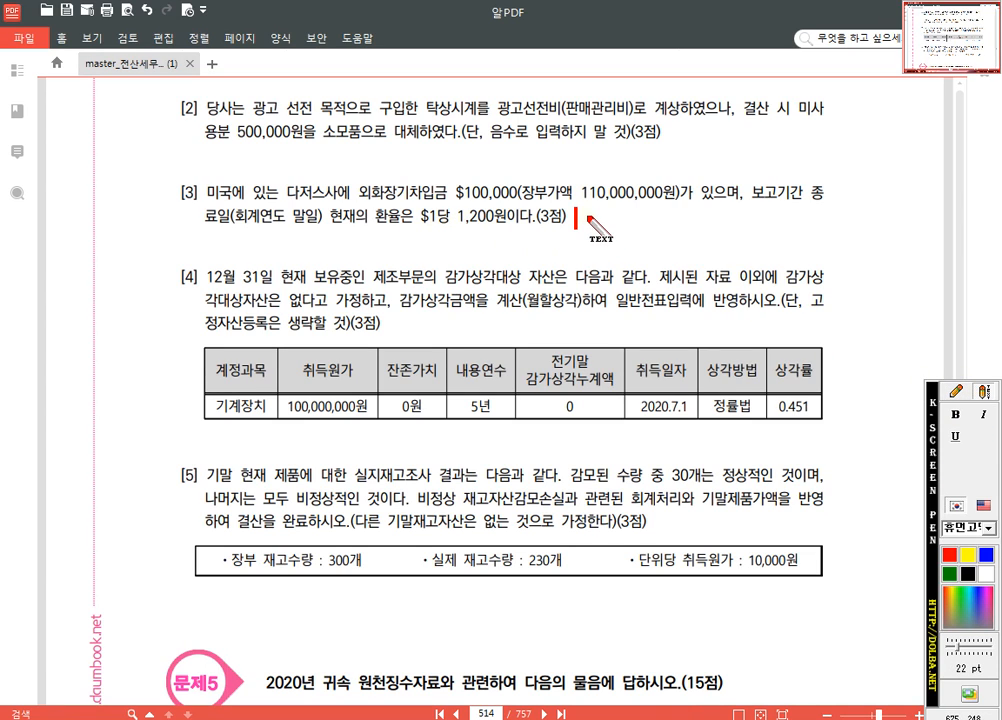
text(120,000,000)
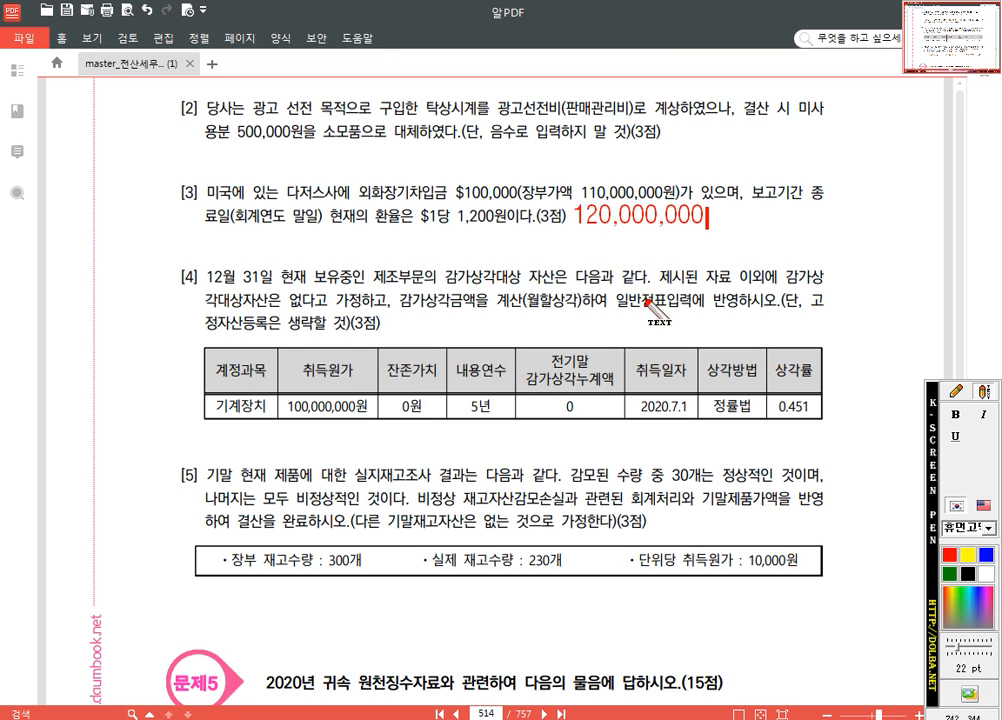
click(957, 391)
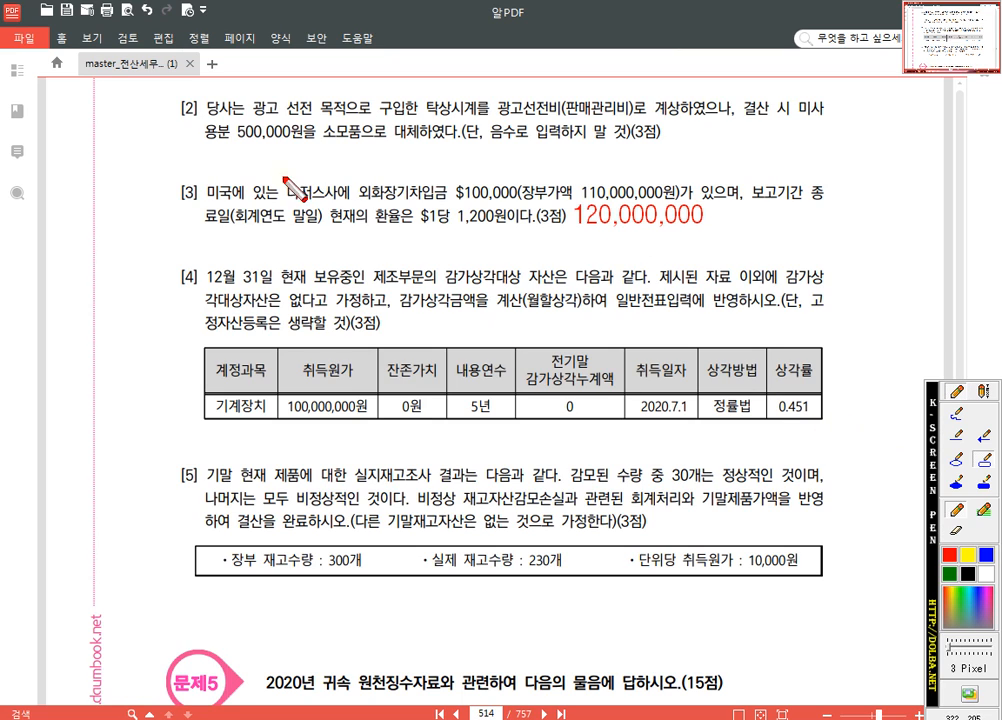
drag(354, 176, 440, 204)
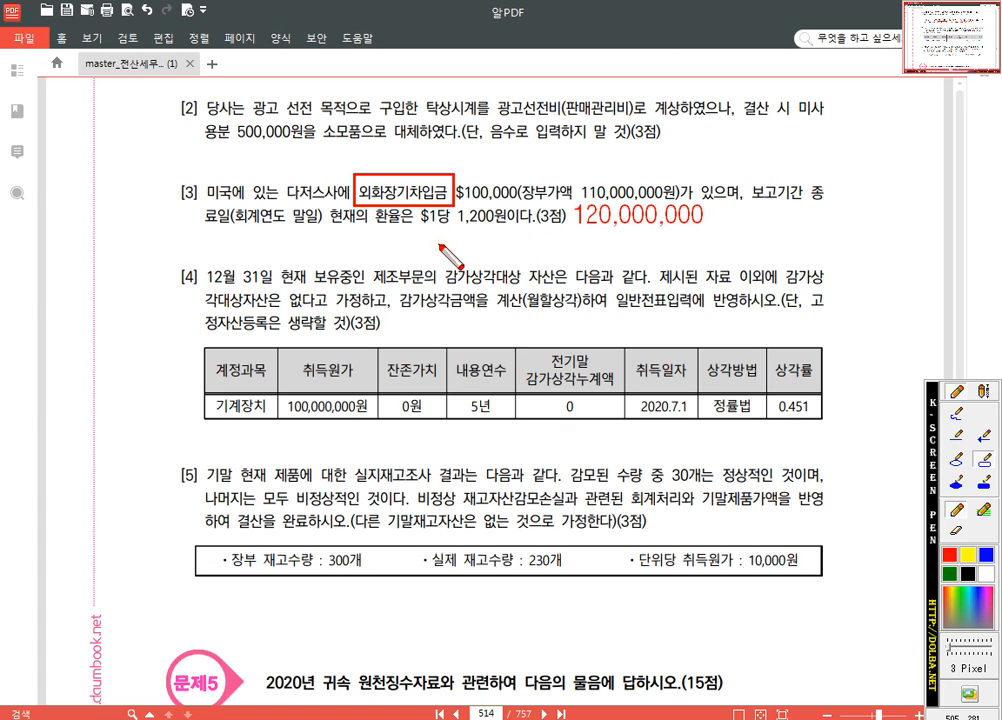
key(Escape)
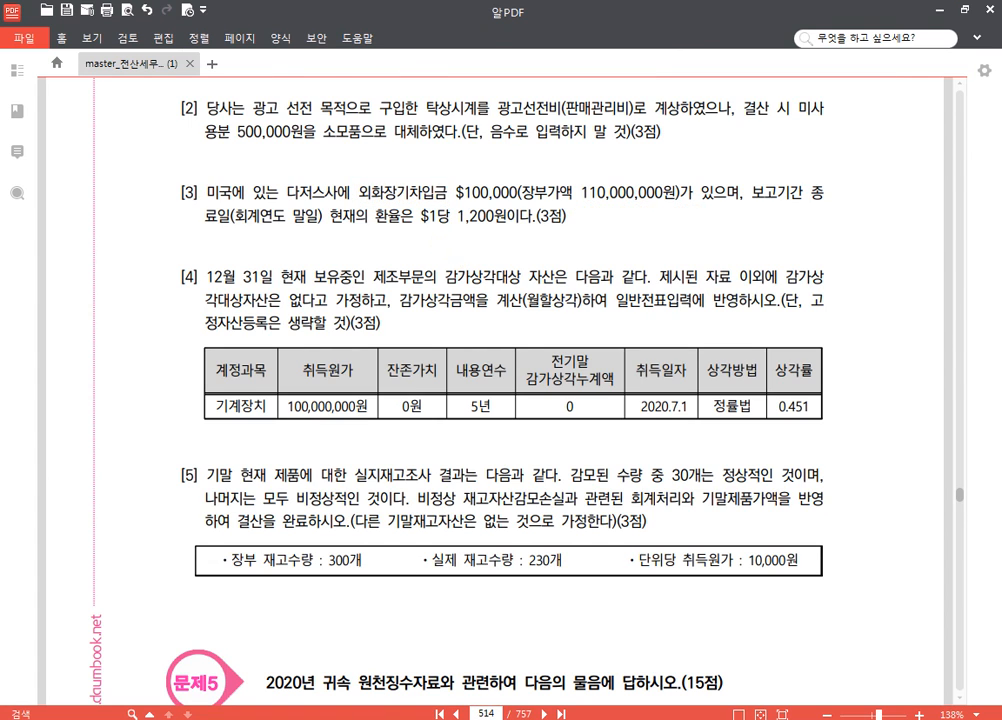
Switch to KcLep's 일반전표입력 and start a 12월 31일 credit (대변) line with account 0305 외화장기차입금
click(392, 718)
click(157, 217)
text(4)
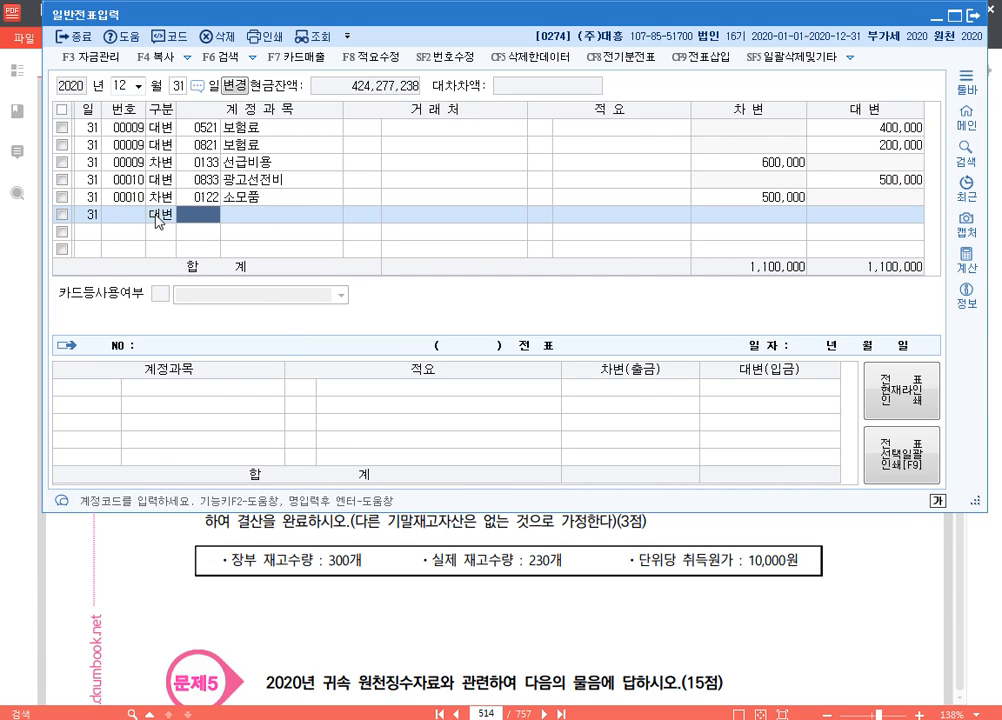
text(외화)
key(Return)
key(Return)
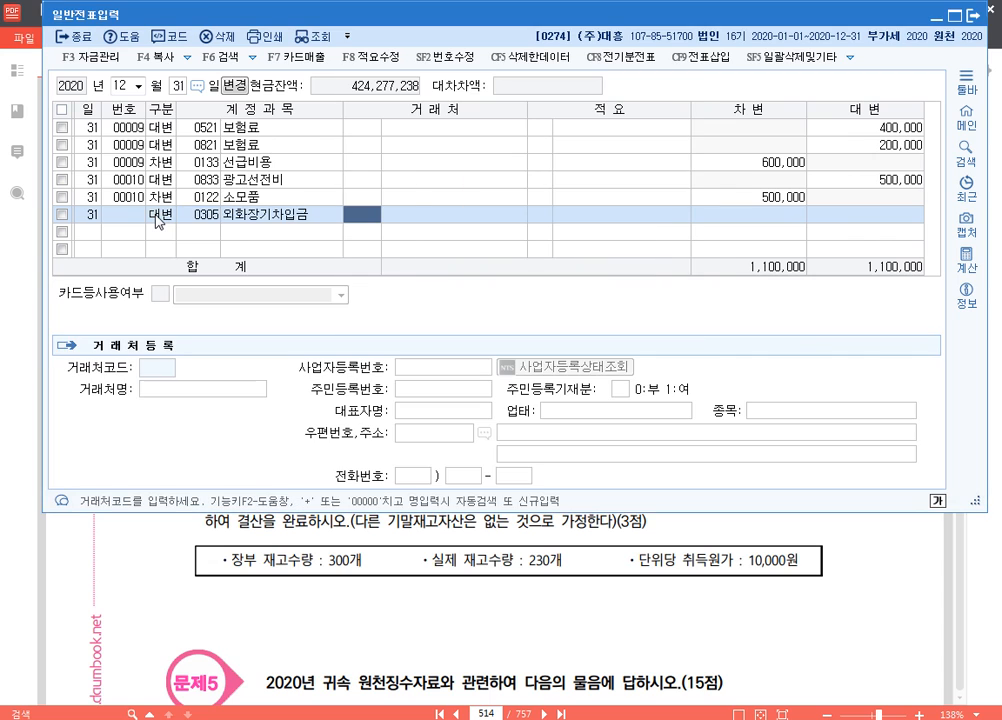
Set the 외화장기차입금 line's 거래처 to 00333 다저스 and its credit amount to 10,000,000
text(다이)
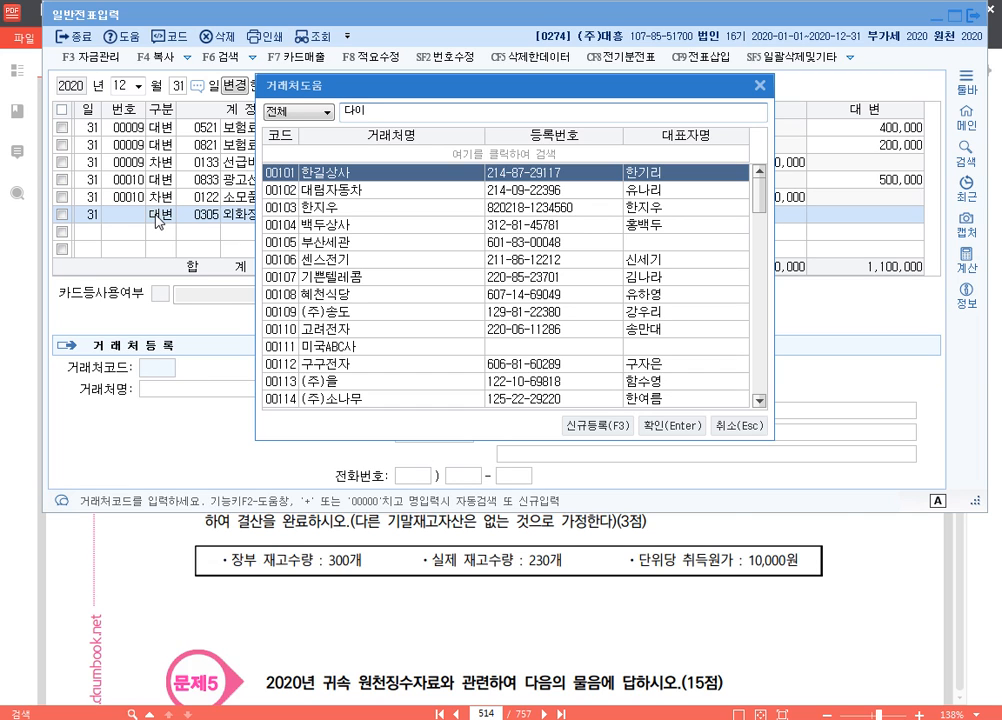
key(BackSpace)
text(저)
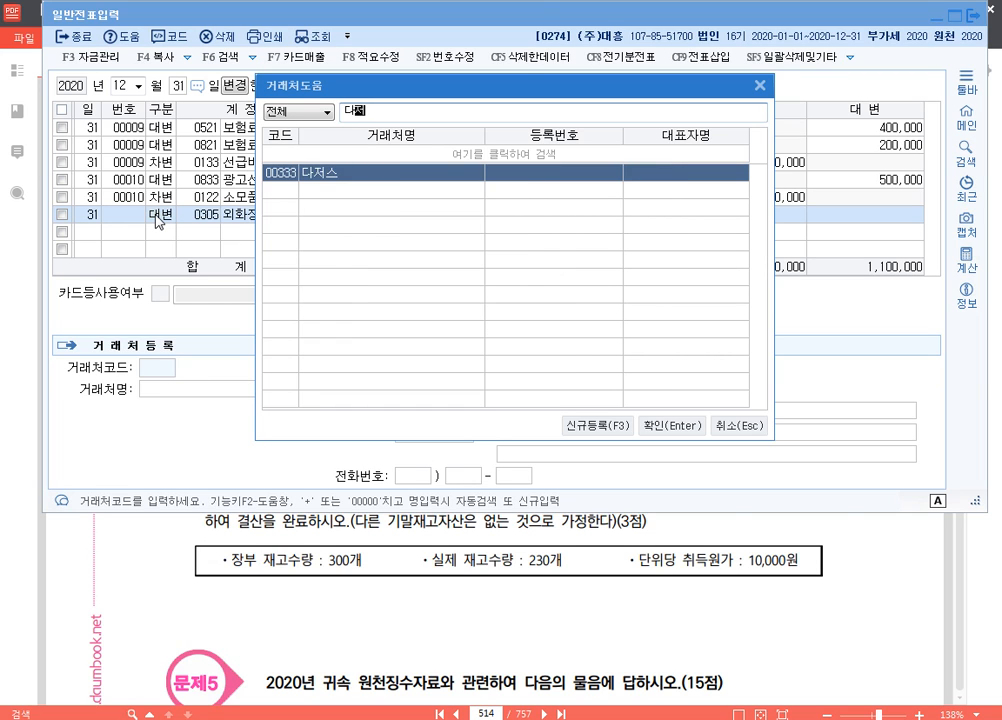
key(Return)
key(Return)
text(10000000)
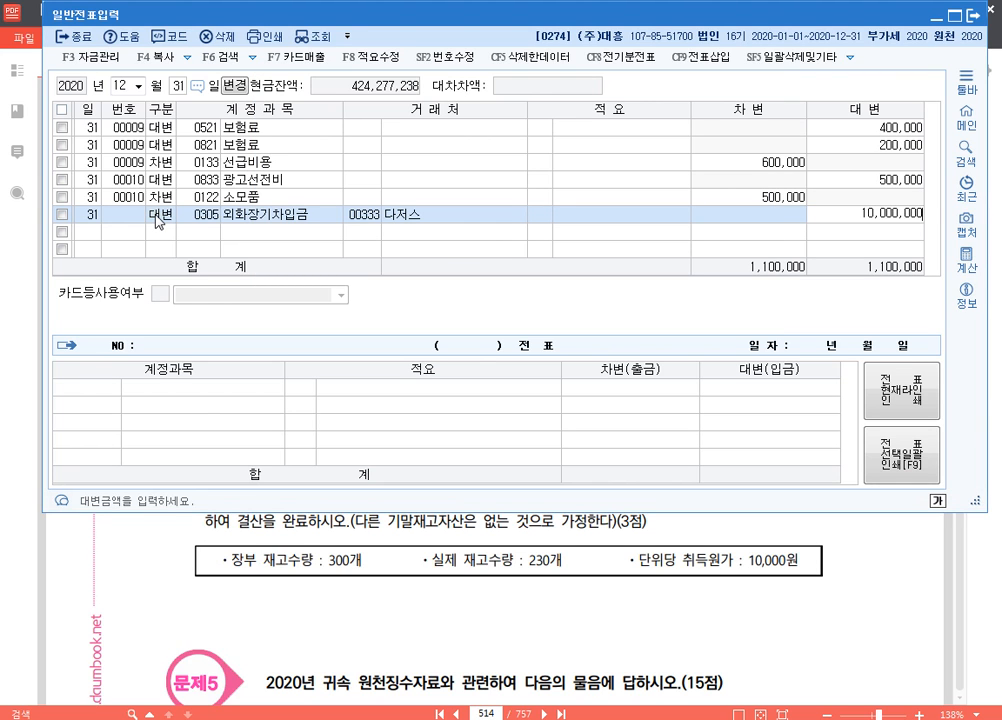
key(Return)
Balance the 외화장기차입금 voucher with a debit (차변) line for account 0955 외화환산손실 of 10,000,000
text(3)
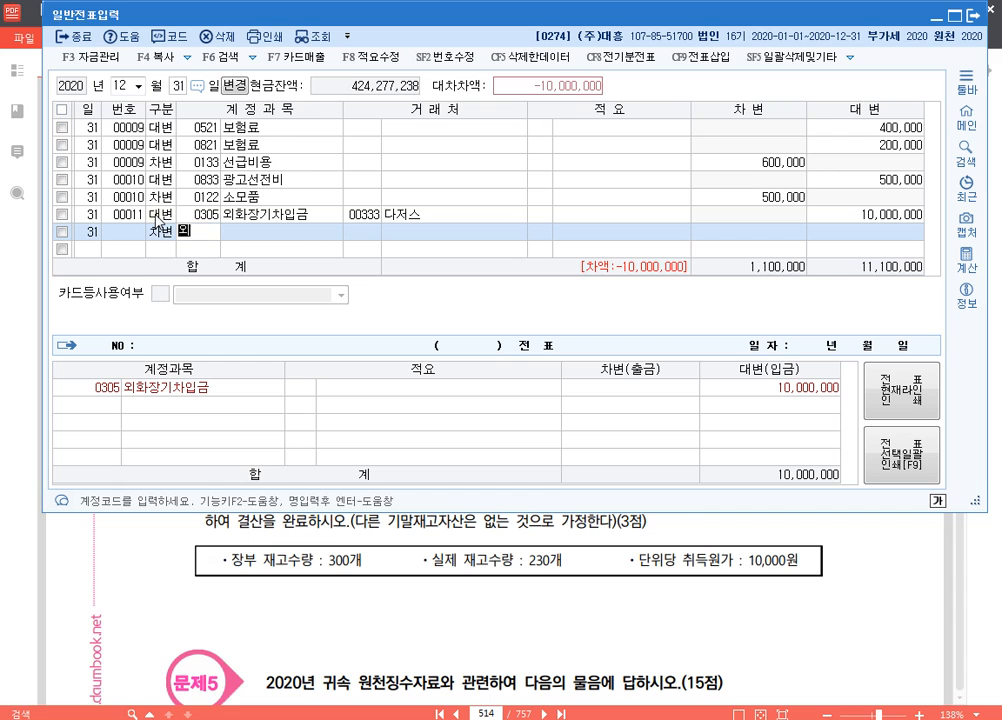
text(외화)
key(Return)
key(Down)
key(Down)
key(Return)
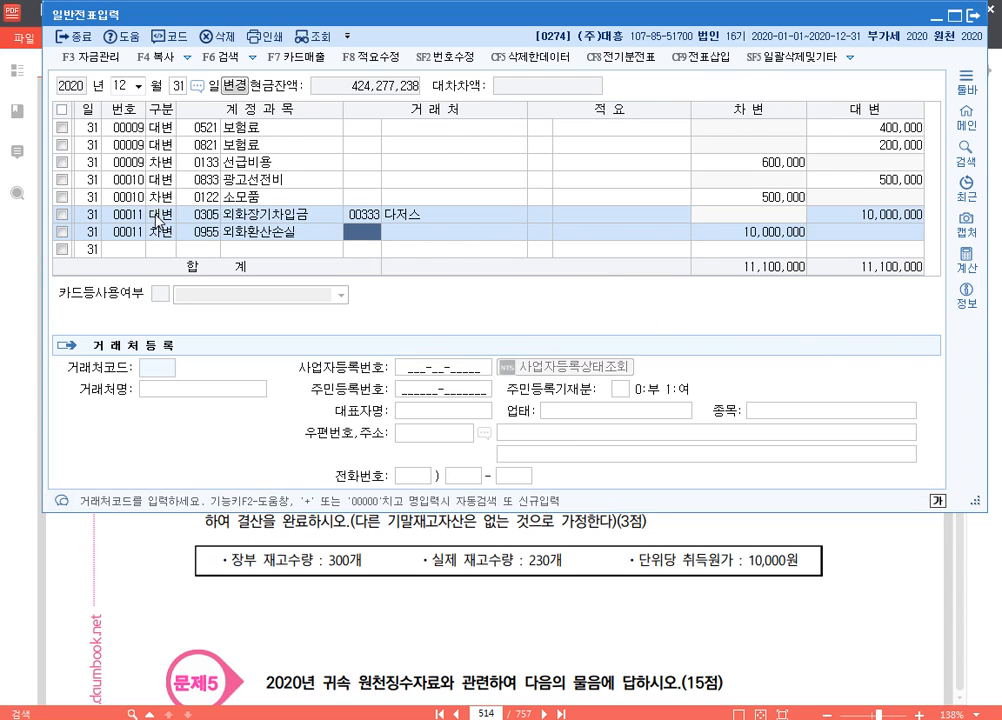
key(Return)
key(Return)
key(Return)
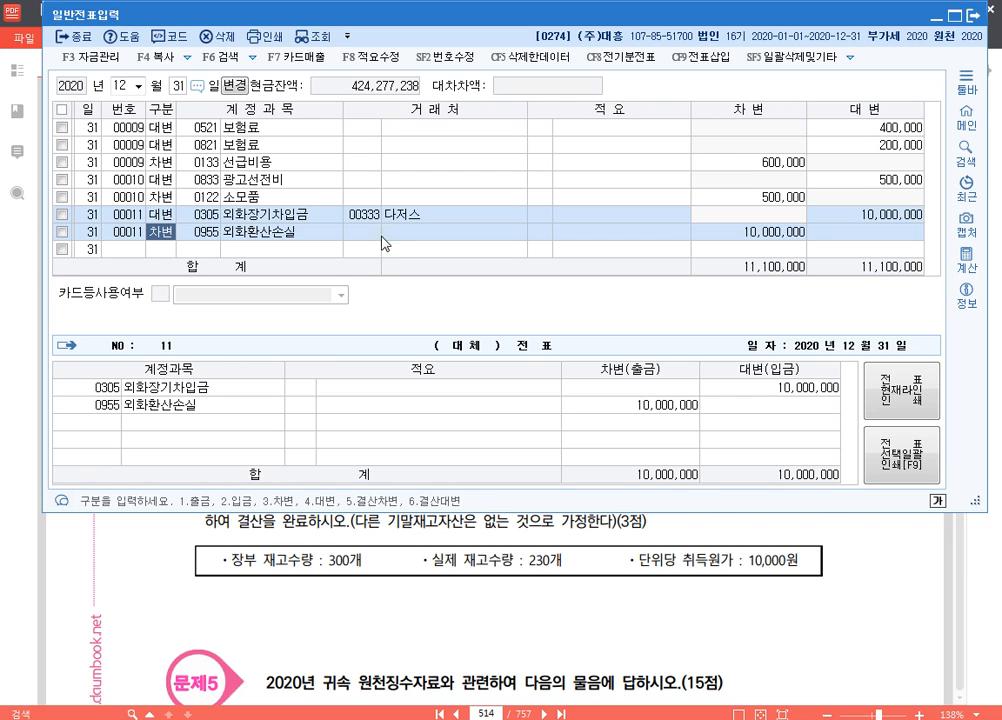
Switch to the exam PDF and read question [4] with the 기계장치 depreciation table
click(858, 591)
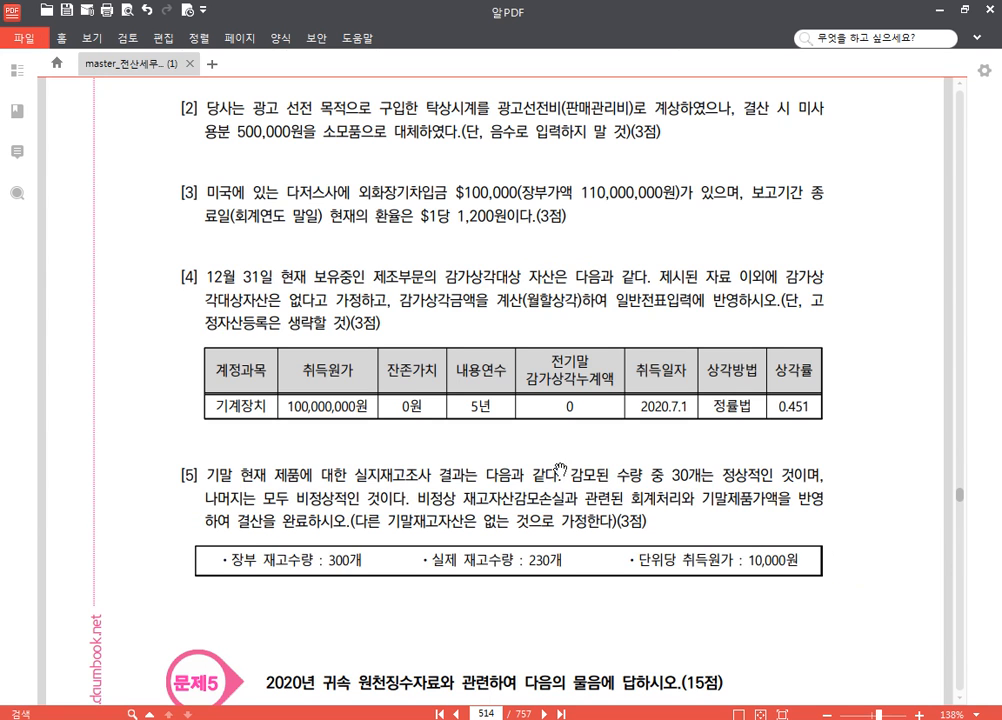
drag(522, 476, 540, 415)
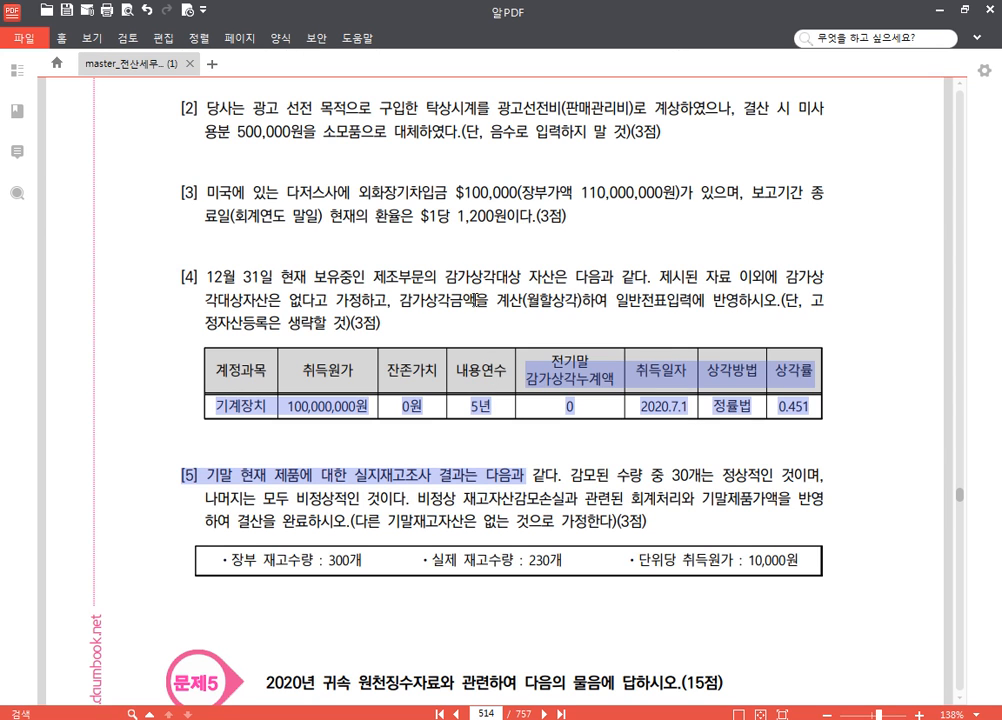
click(487, 371)
scroll(722, 368, down, 2)
scroll(722, 368, down, 2)
scroll(565, 254, up, 1)
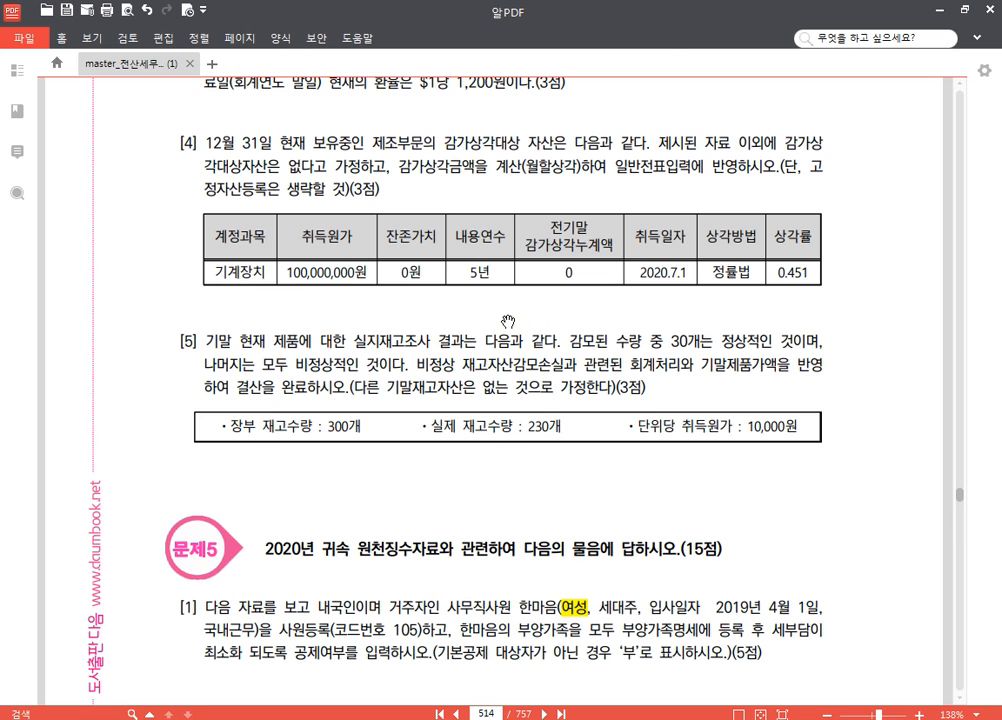
drag(508, 321, 508, 279)
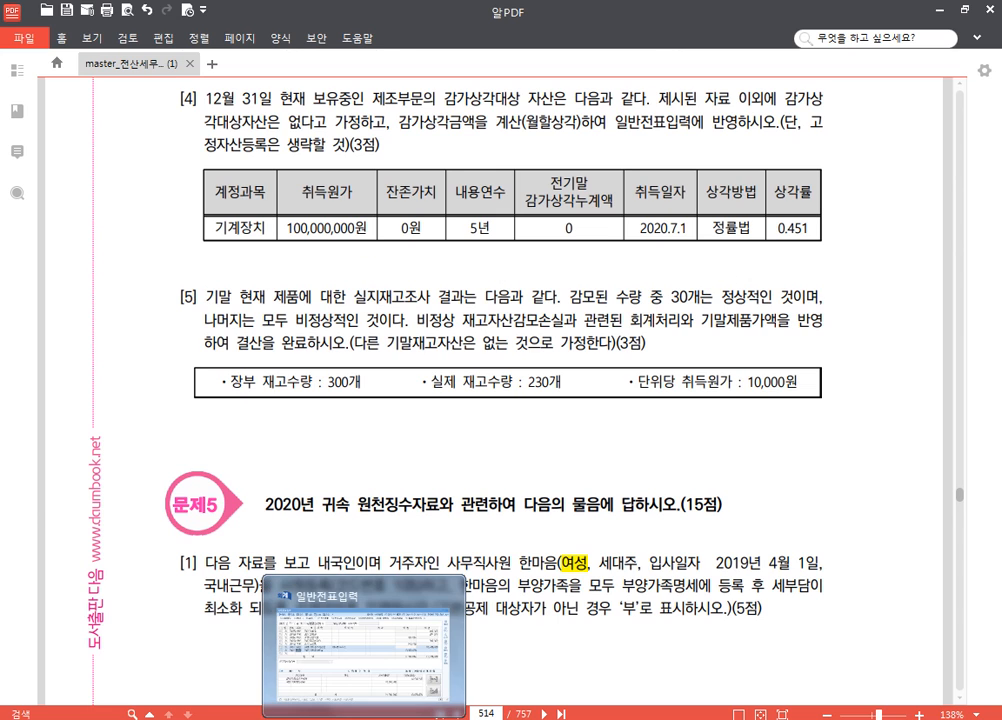
Switch to KcLep's 일반전표입력 and open its calculator with decimal handling set to 3자리
click(365, 716)
click(969, 262)
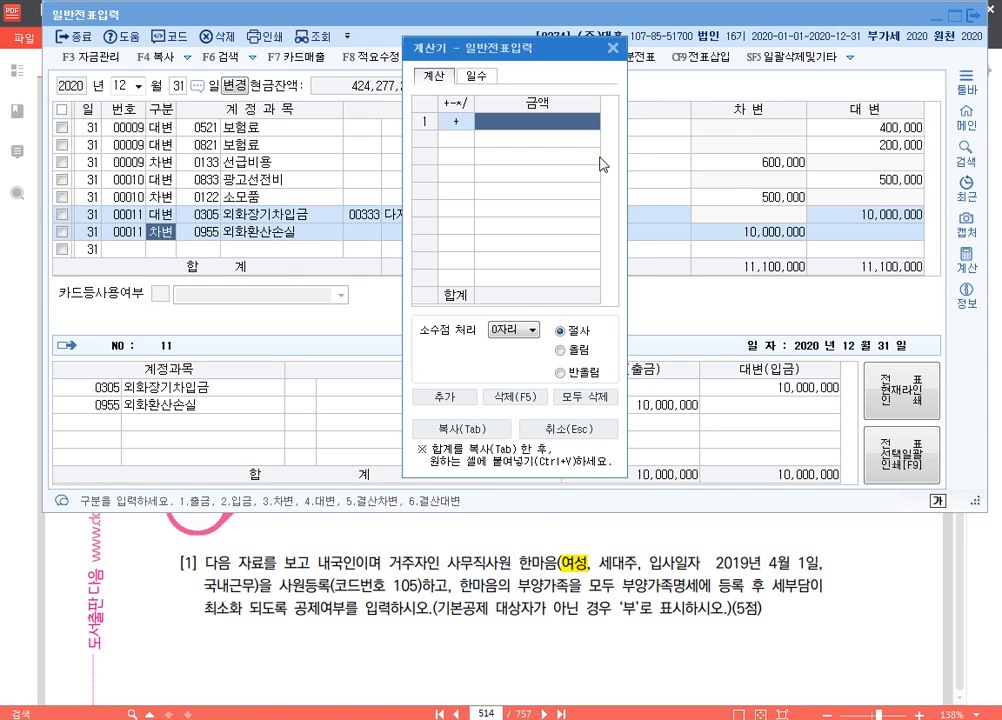
click(530, 329)
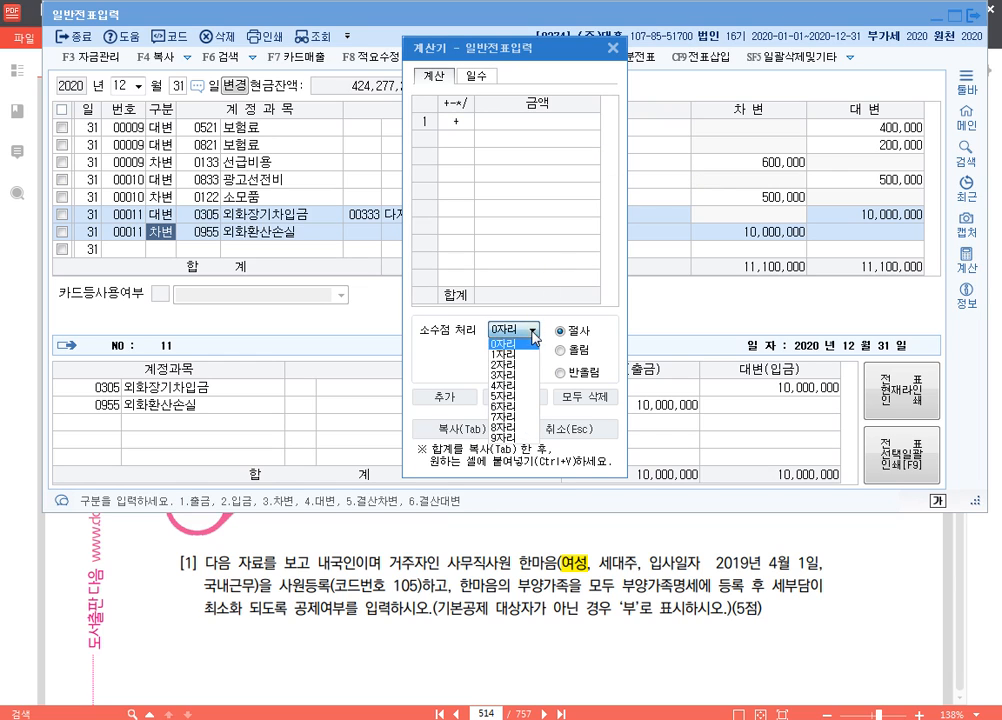
click(505, 388)
click(531, 121)
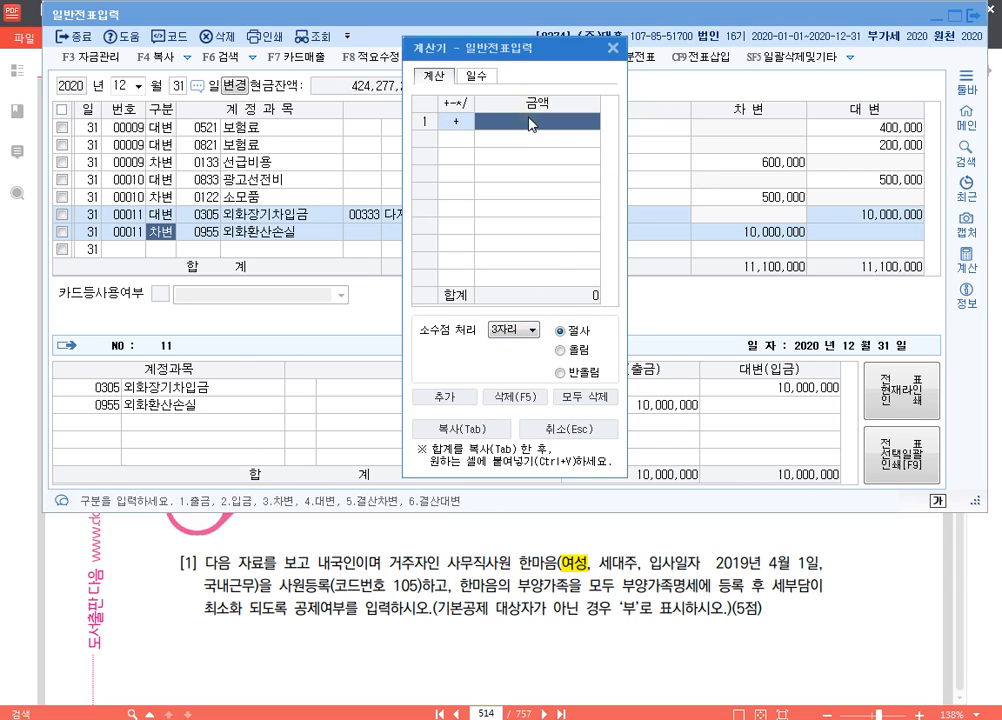
Calculate the 기계장치 half-year depreciation as 100,000,000 × 0.451 × 6 ÷ 12, and close the calculator
text(100000000)
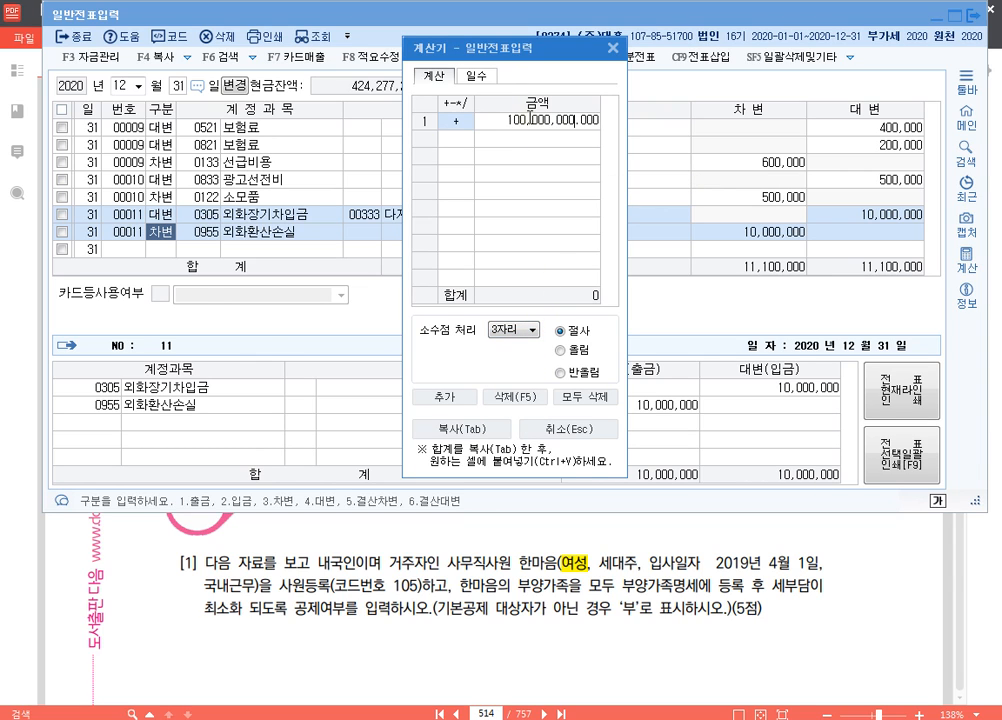
key(Return)
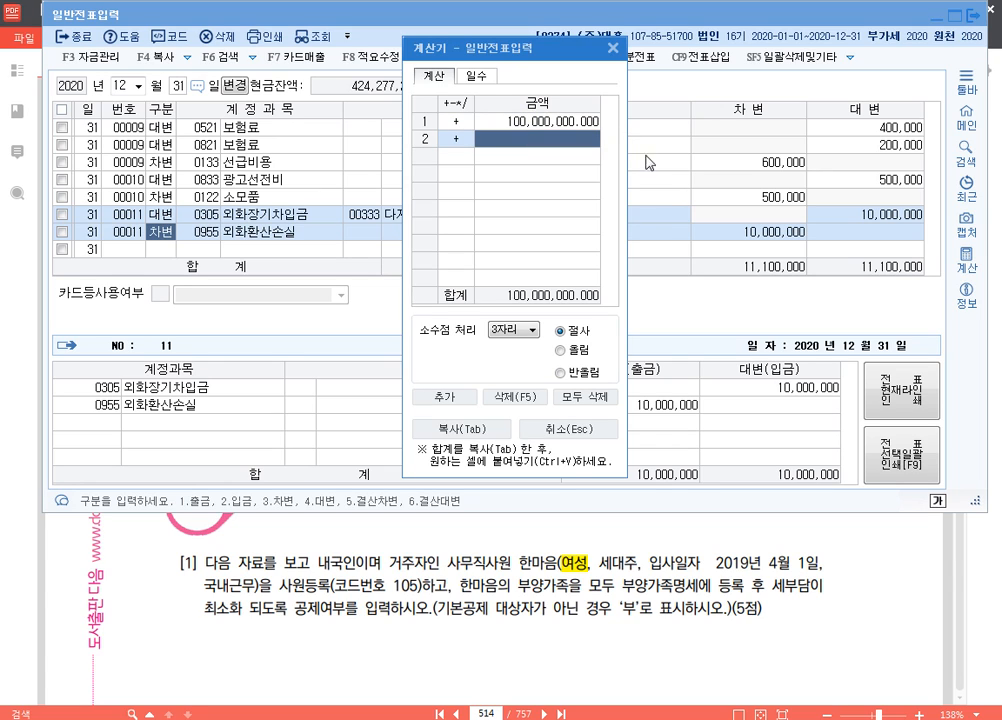
text(*0.451)
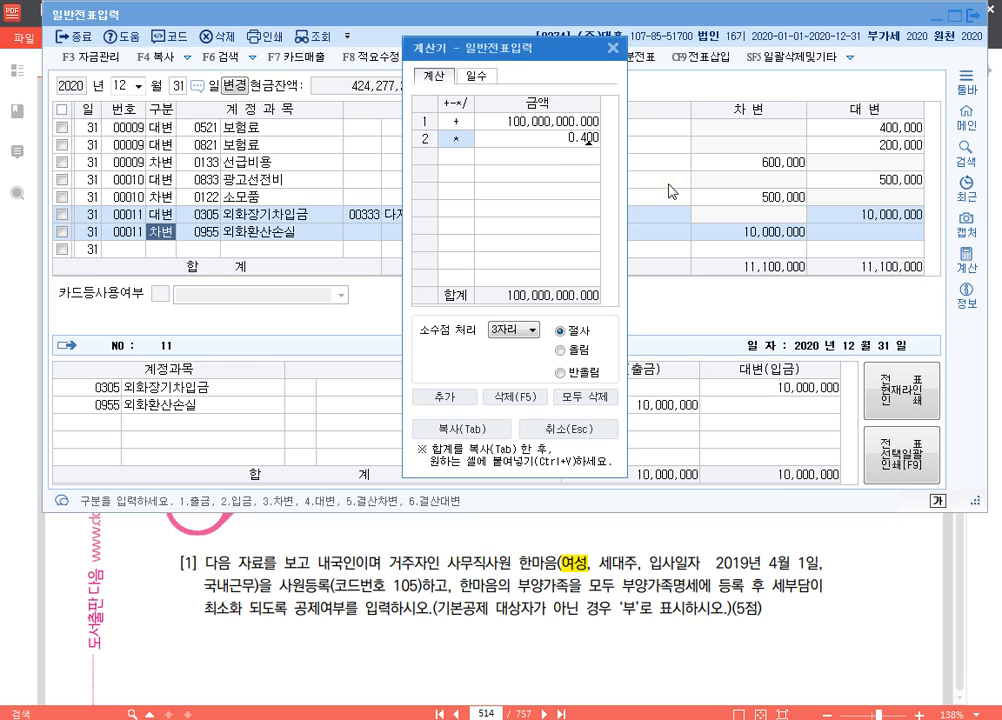
key(Return)
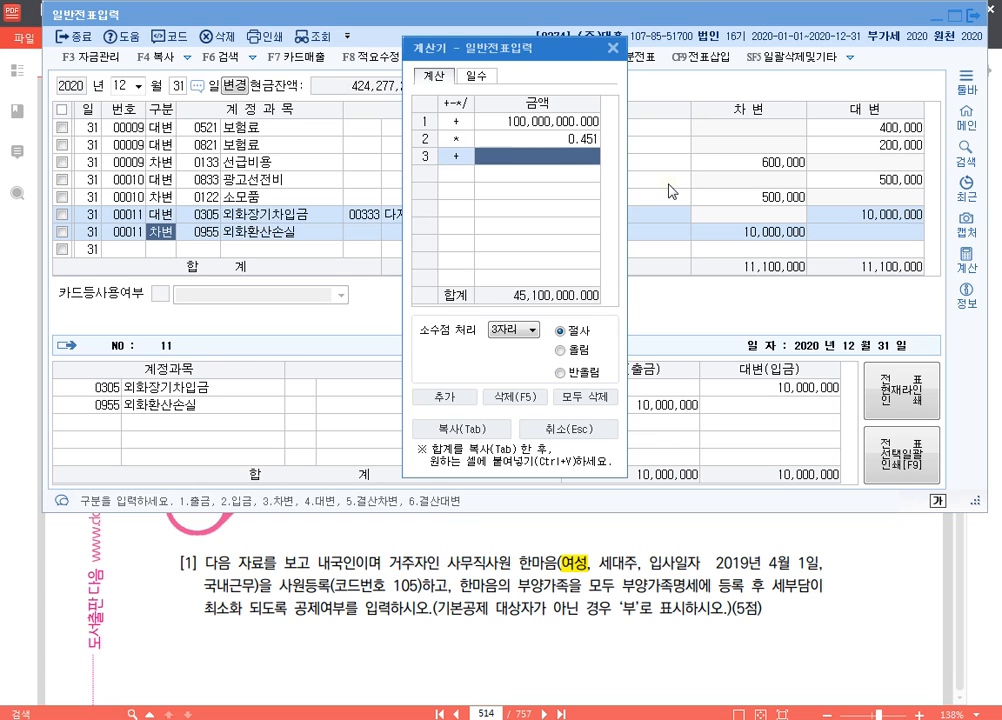
key(Left)
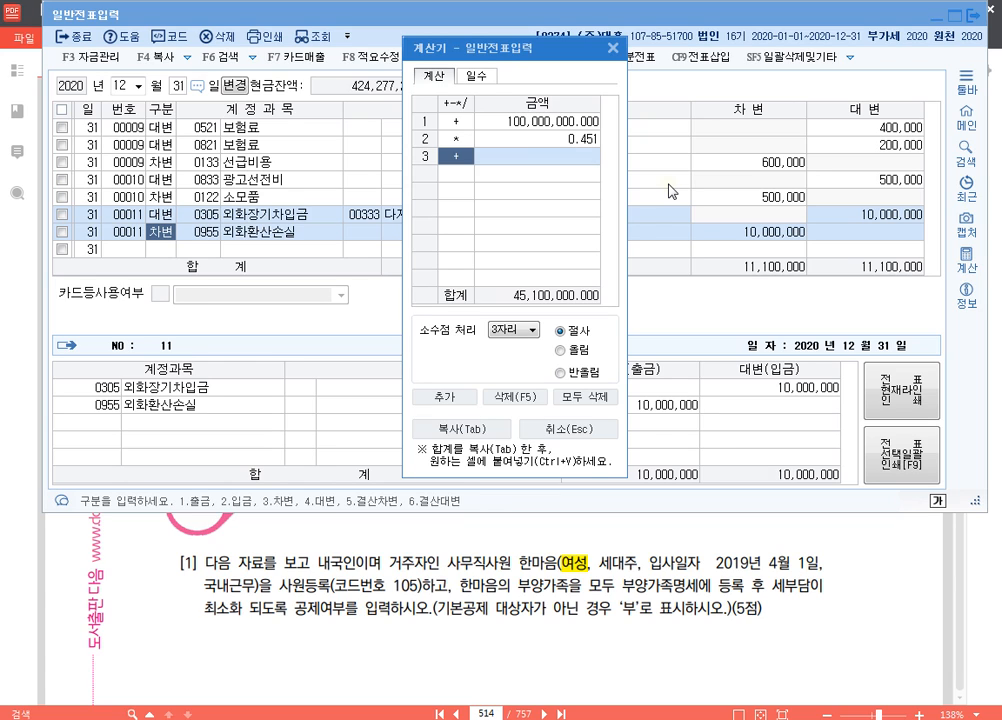
text(* 6)
key(Return)
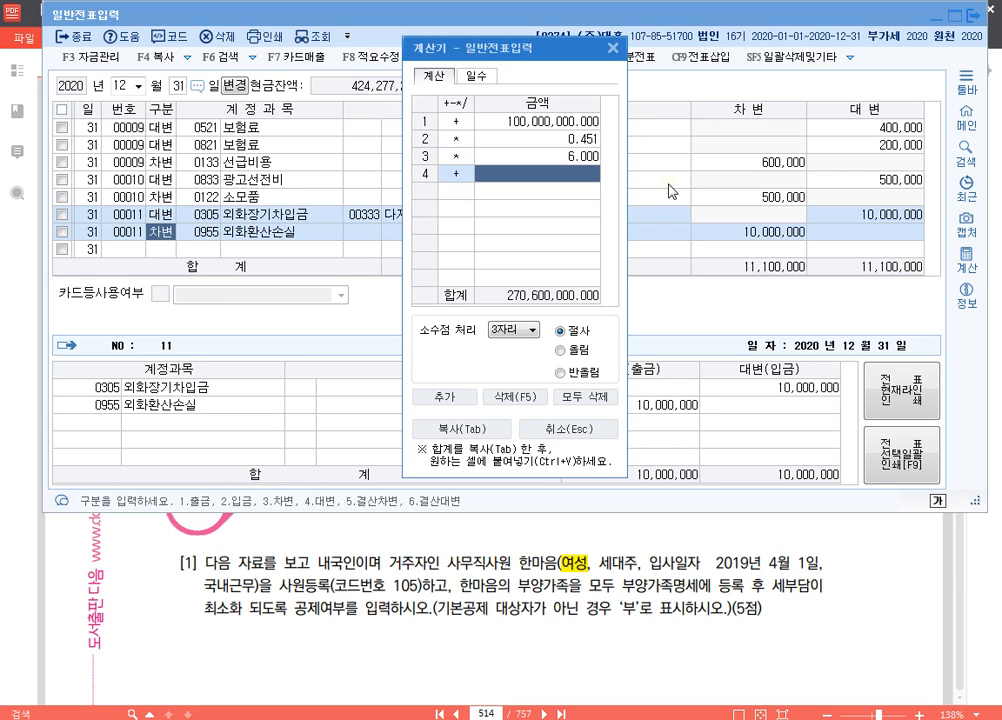
text(/12)
key(Return)
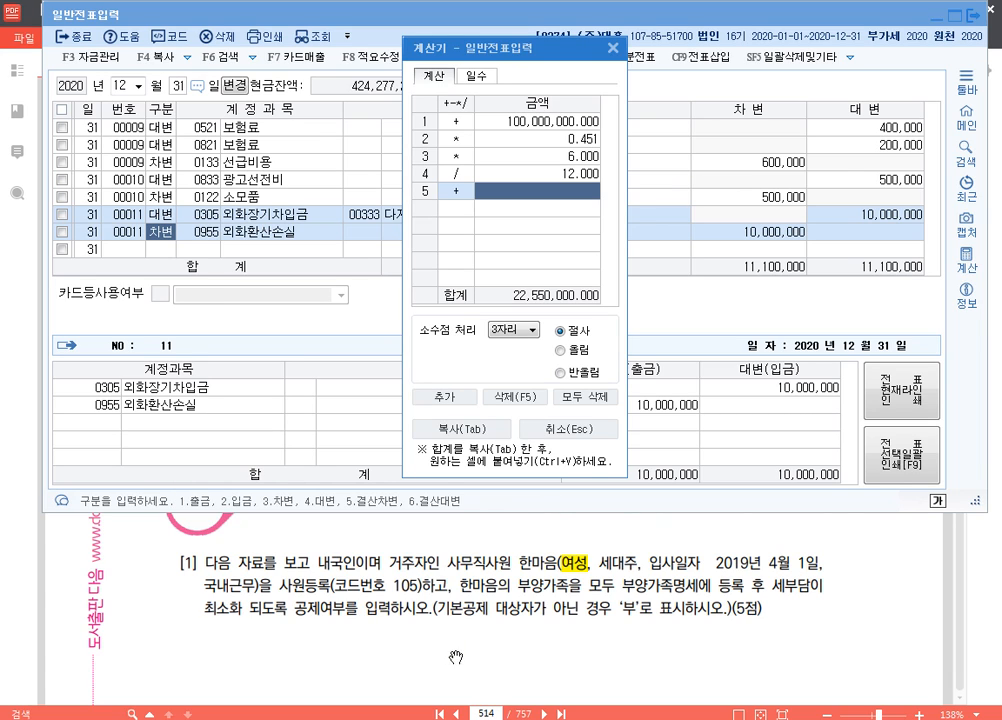
click(510, 603)
click(613, 48)
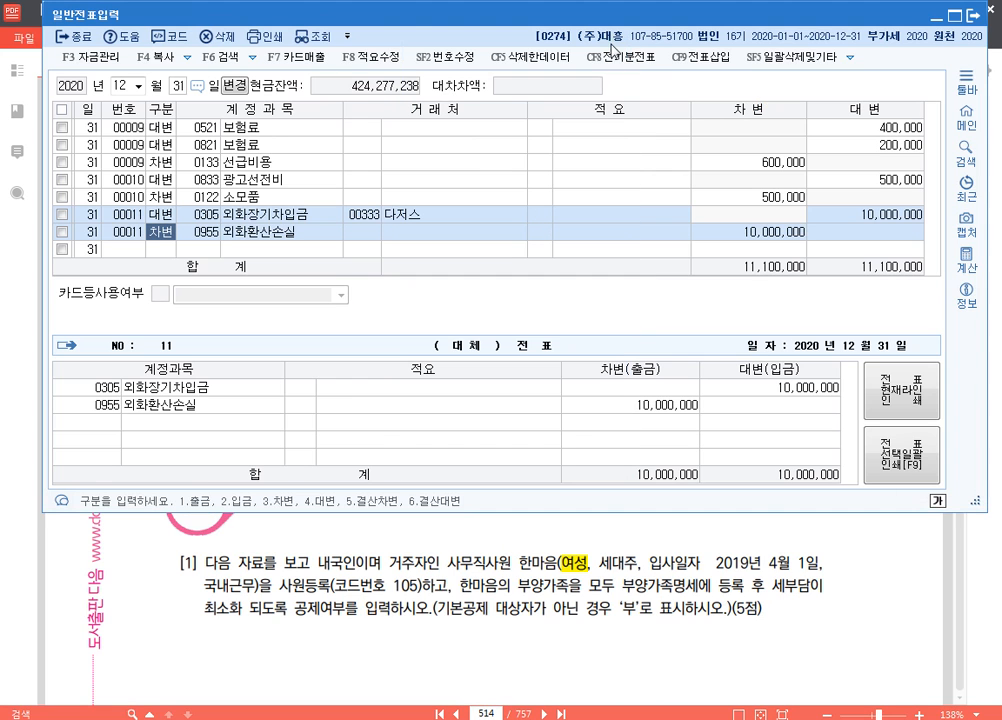
Switch to the exam PDF and start a K-Screen Pen text annotation below question [4]'s 기계장치 table
click(491, 606)
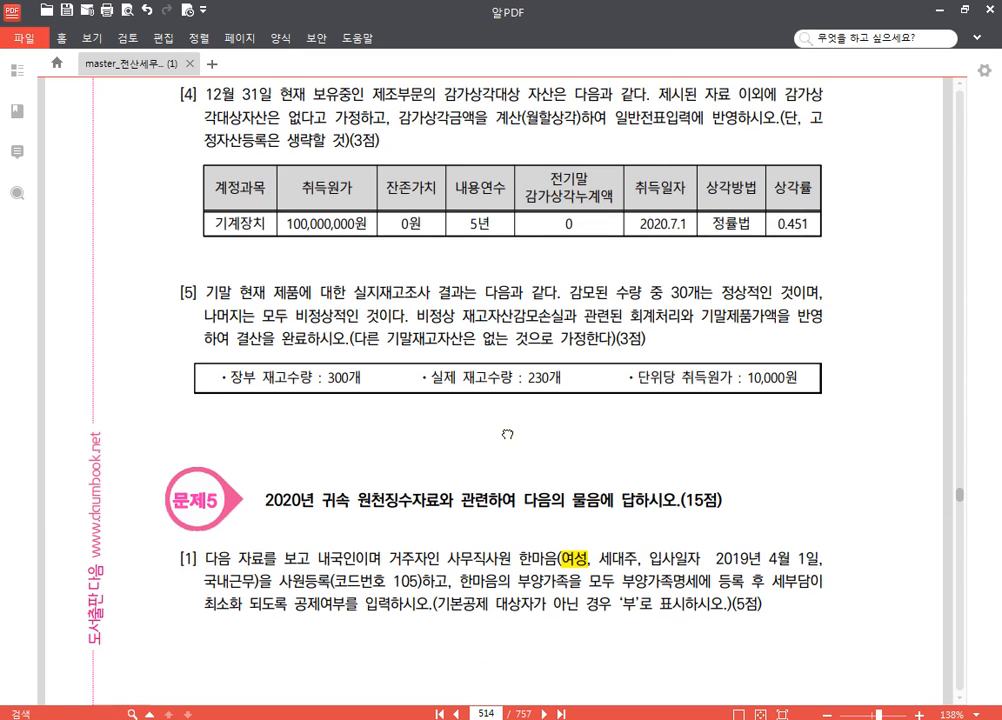
scroll(700, 430, down, 1)
mouse_move(972, 470)
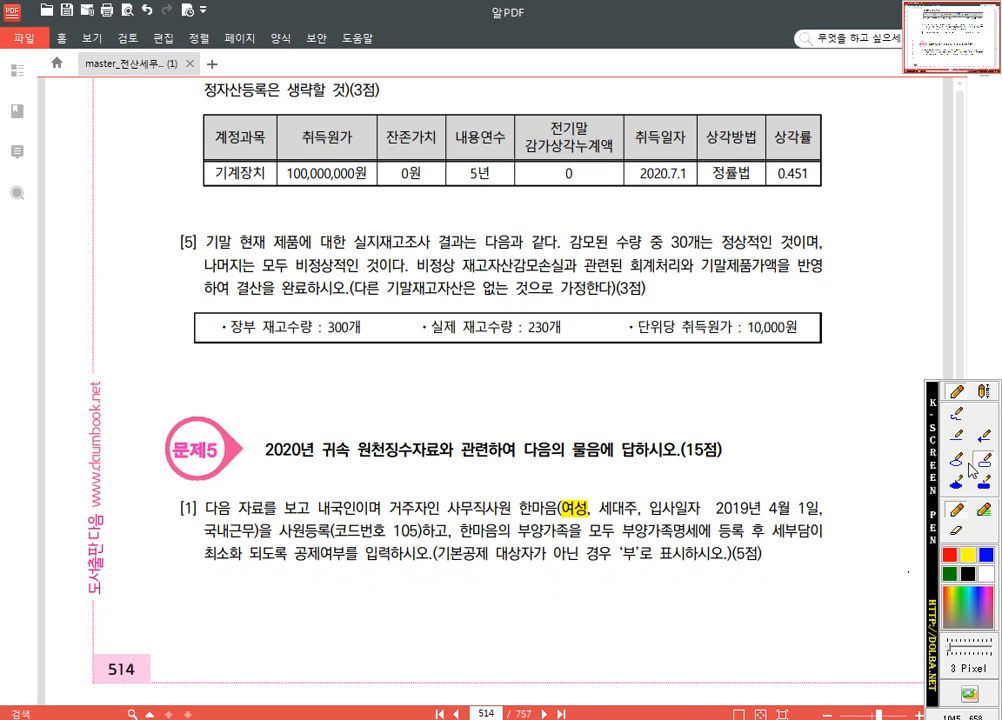
click(984, 391)
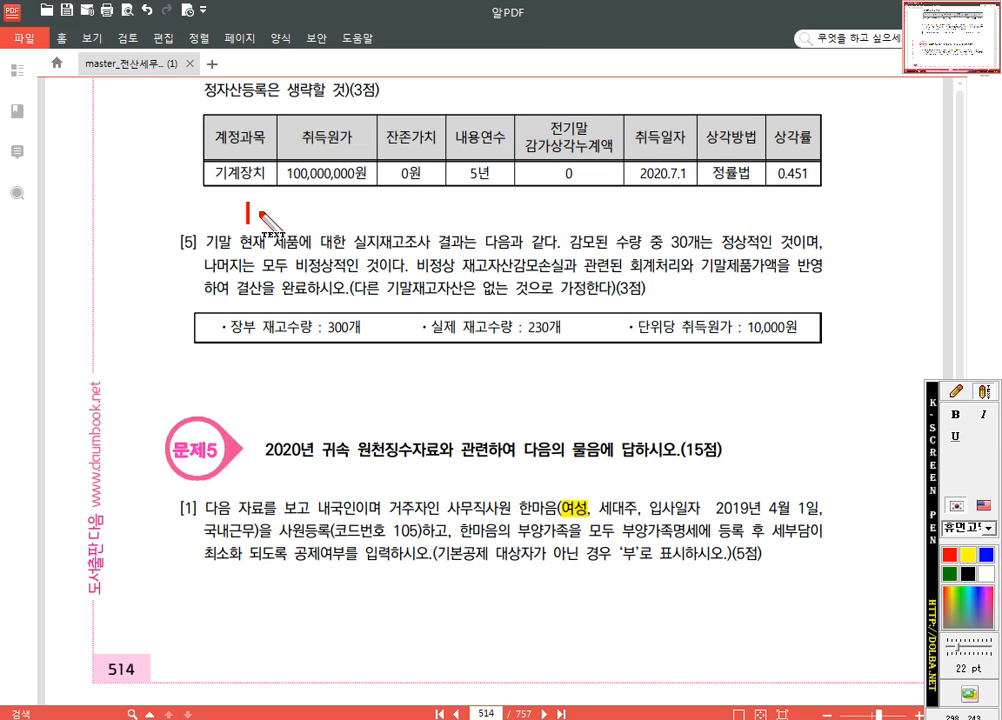
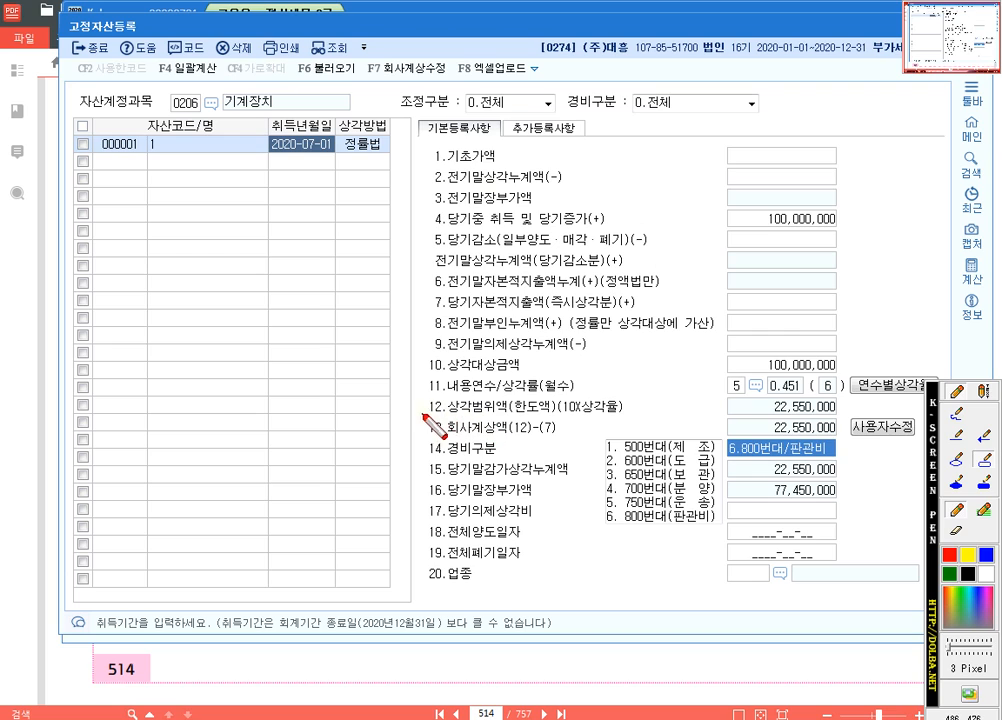
Outline the 13.회사계상액 row in 고정자산등록 with a red pen rectangle, and clear the annotation
mouse_move(420, 414)
mouse_down()
mouse_move(615, 440)
mouse_move(844, 443)
mouse_up()
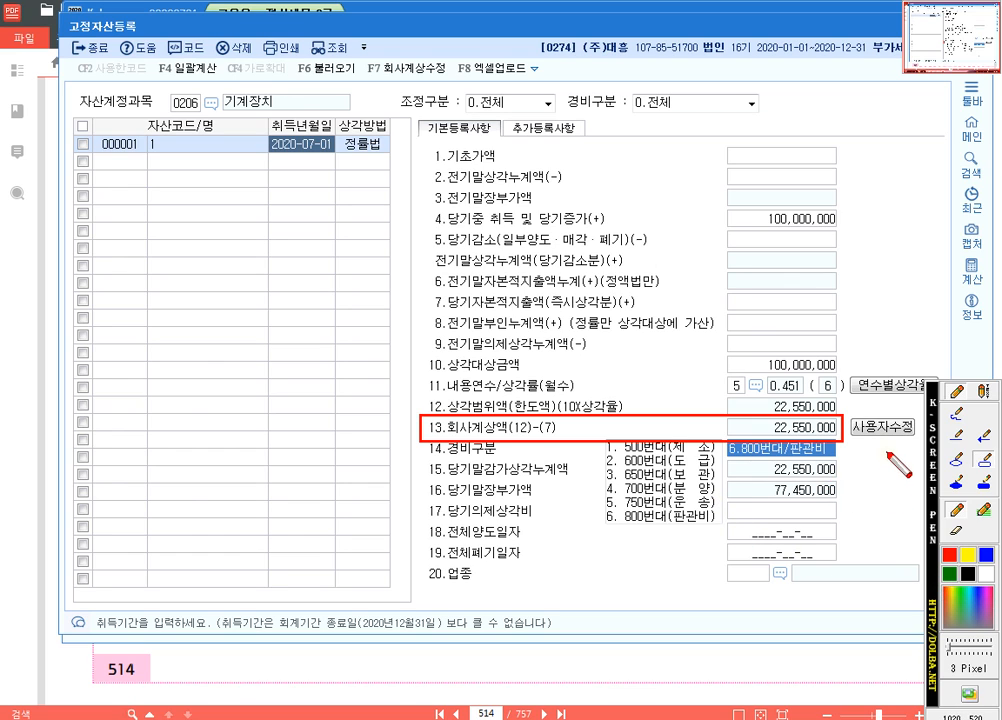
key(Escape)
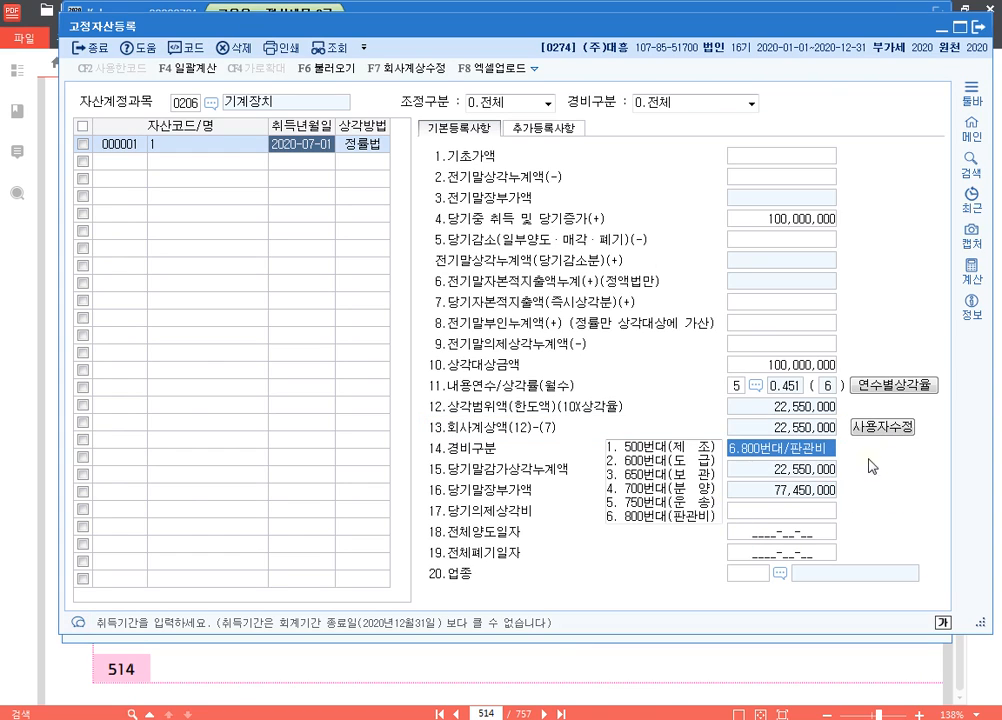
Switch to the exam PDF and read question [5] about the 제품 physical count and 재고자산감모손실
click(772, 676)
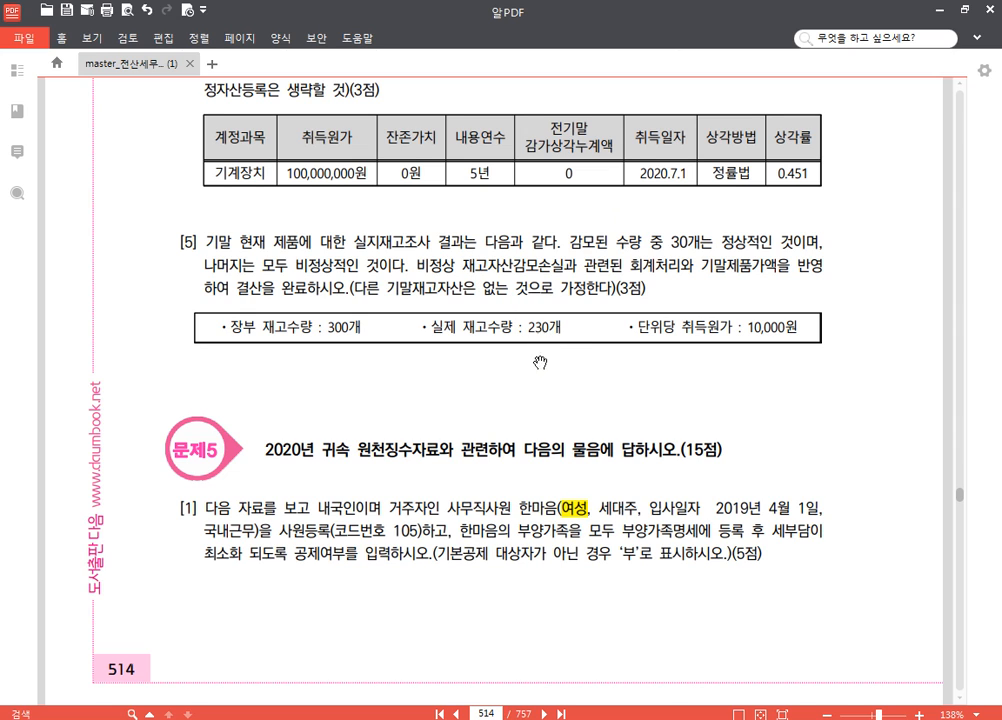
scroll(510, 348, down, 1)
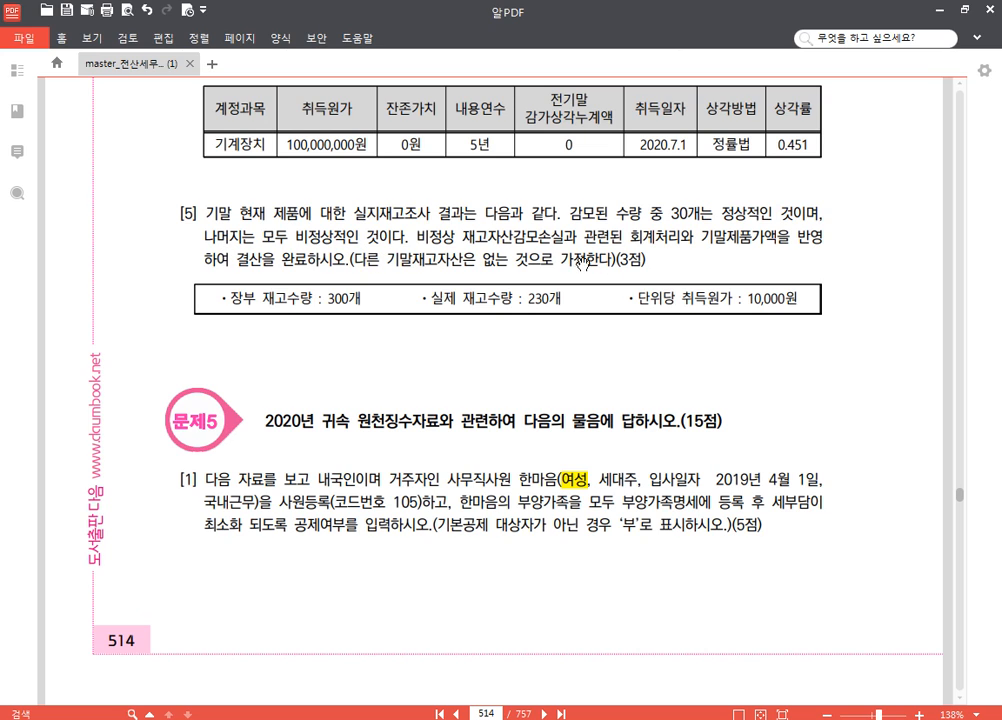
scroll(680, 369, down, 1)
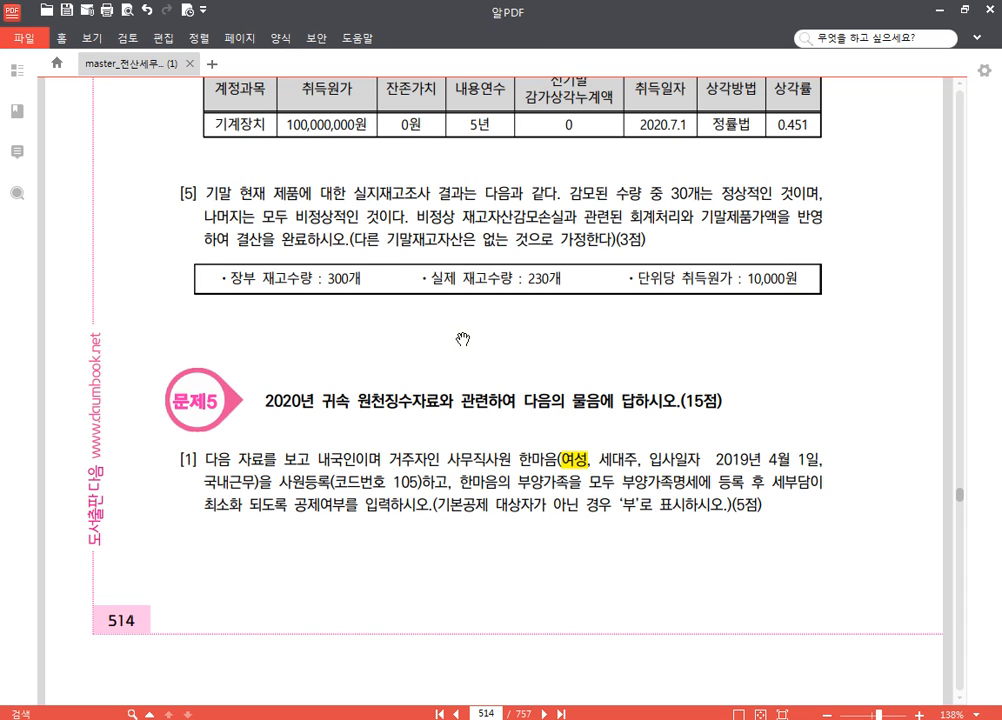
scroll(465, 330, down, 1)
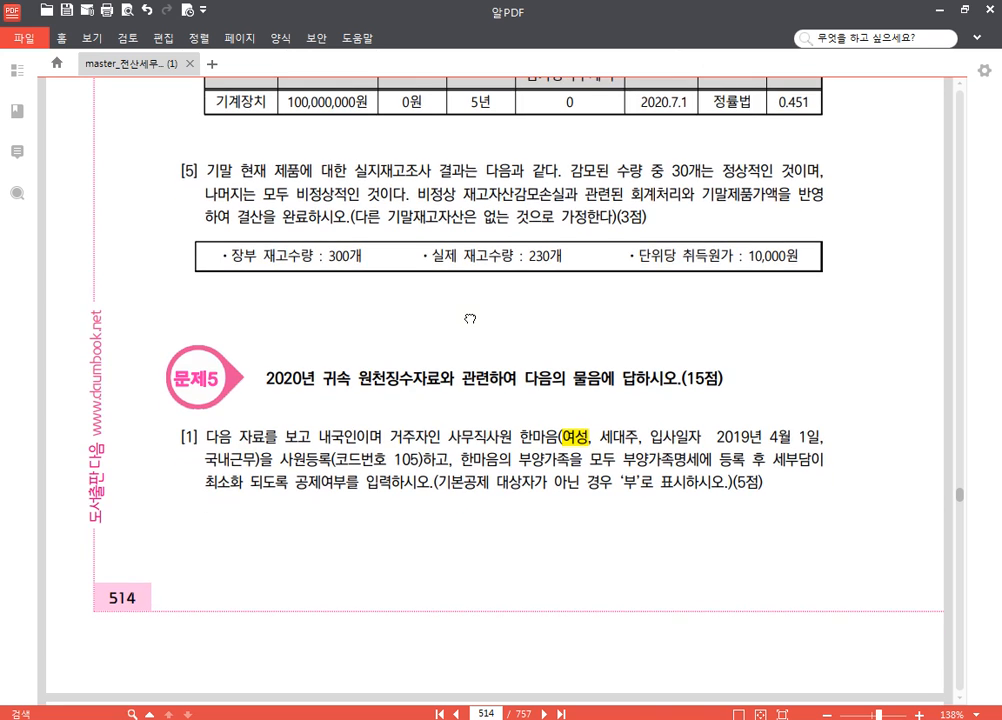
Switch to KcLep's 일반전표입력 and enter a December 31 대변 line for 0150 제품 with 적요 8 and 400,000
click(362, 717)
click(172, 250)
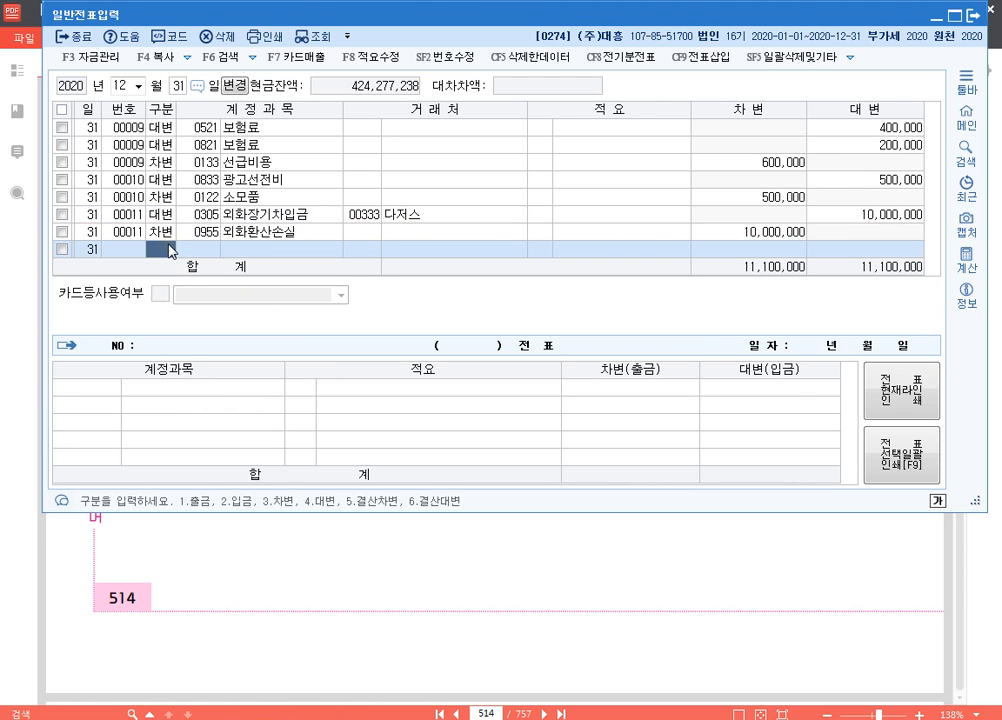
text(4)
key(Return)
text(150)
key(Return)
key(Return)
key(Return)
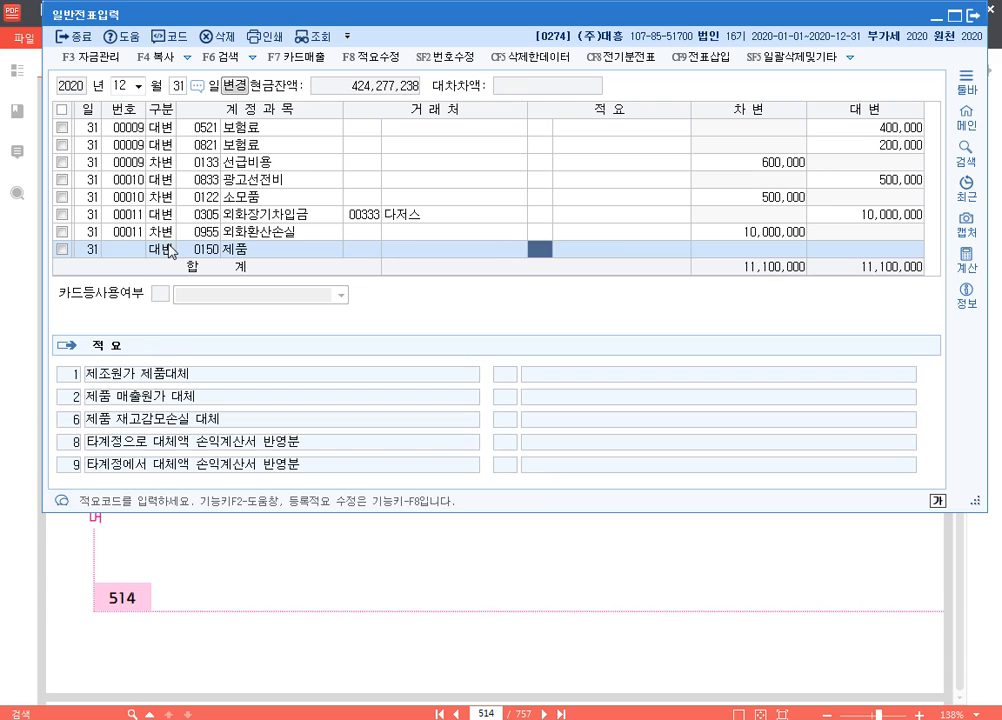
text(8)
key(Return)
key(Return)
text(4000000)
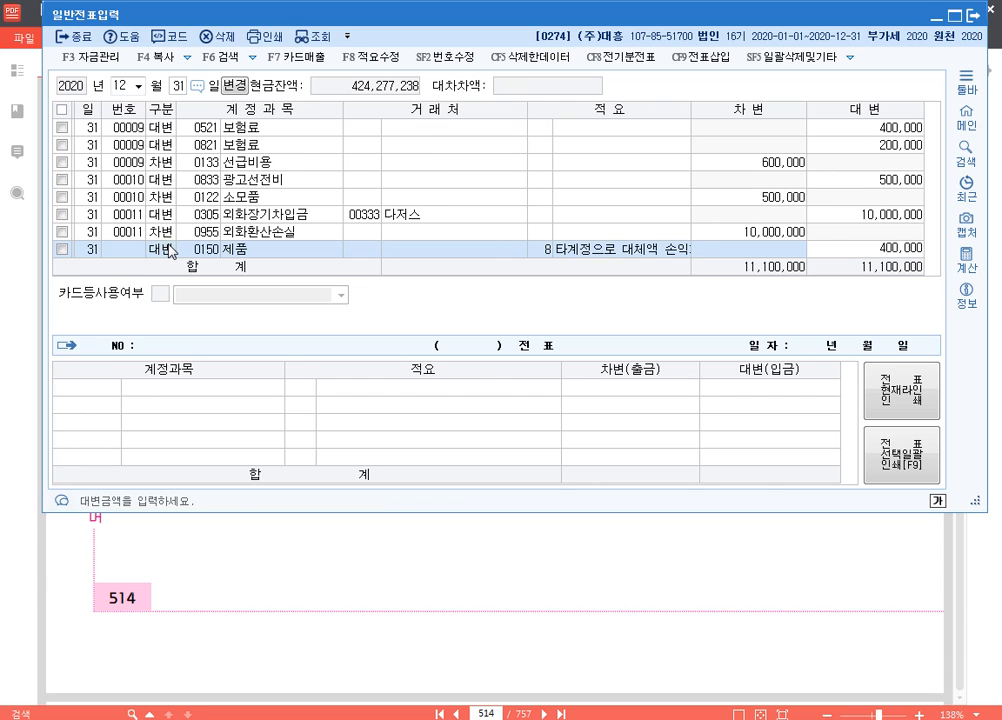
key(Return)
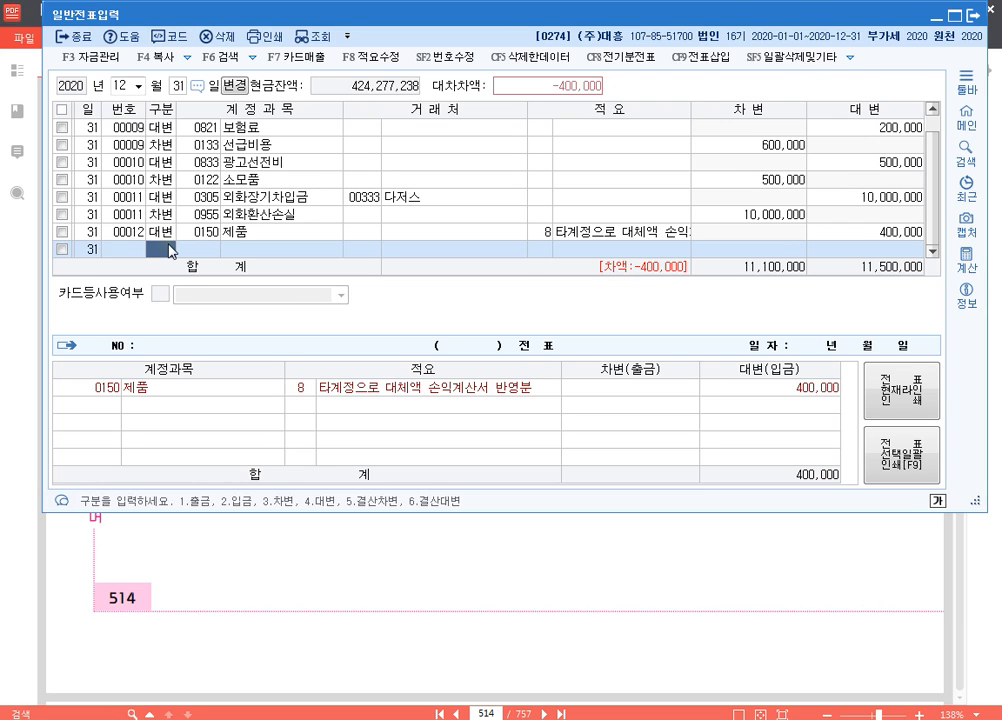
Add the matching 차변 line for 0959 재고자산감모손실 with 400,000
text(3)
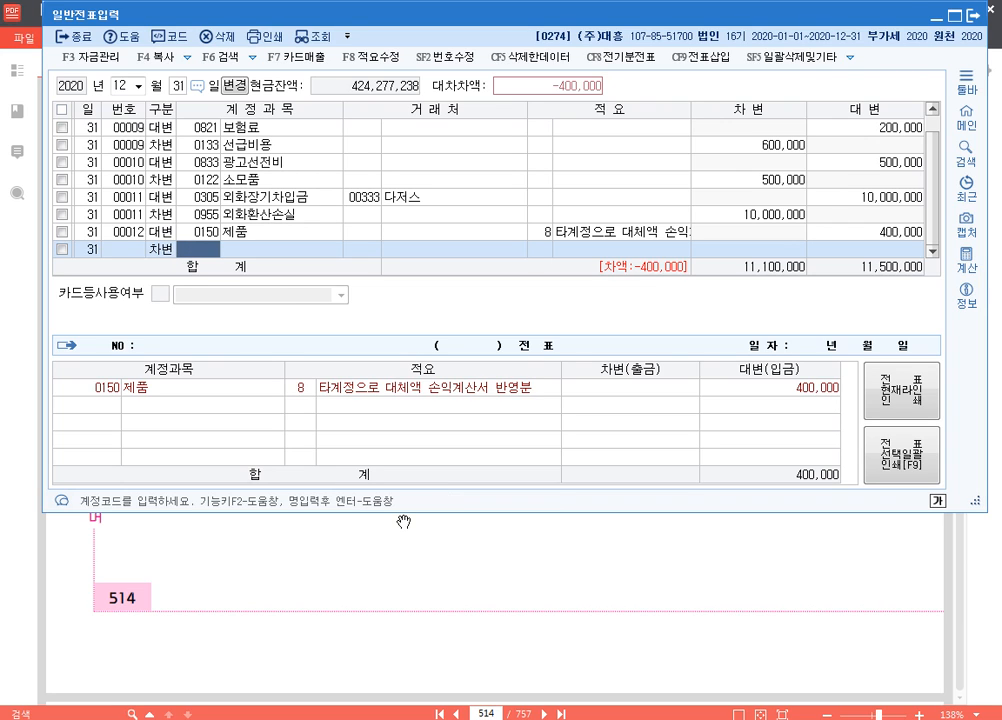
text(재고자)
key(Return)
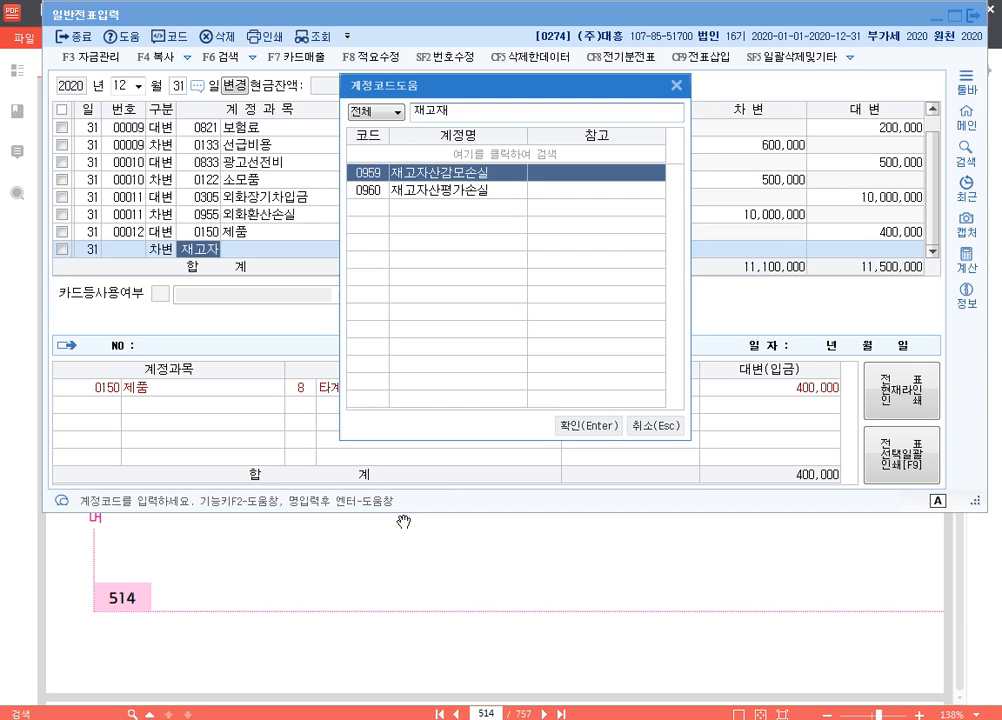
key(Return)
key(Return)
key(Return)
key(Return)
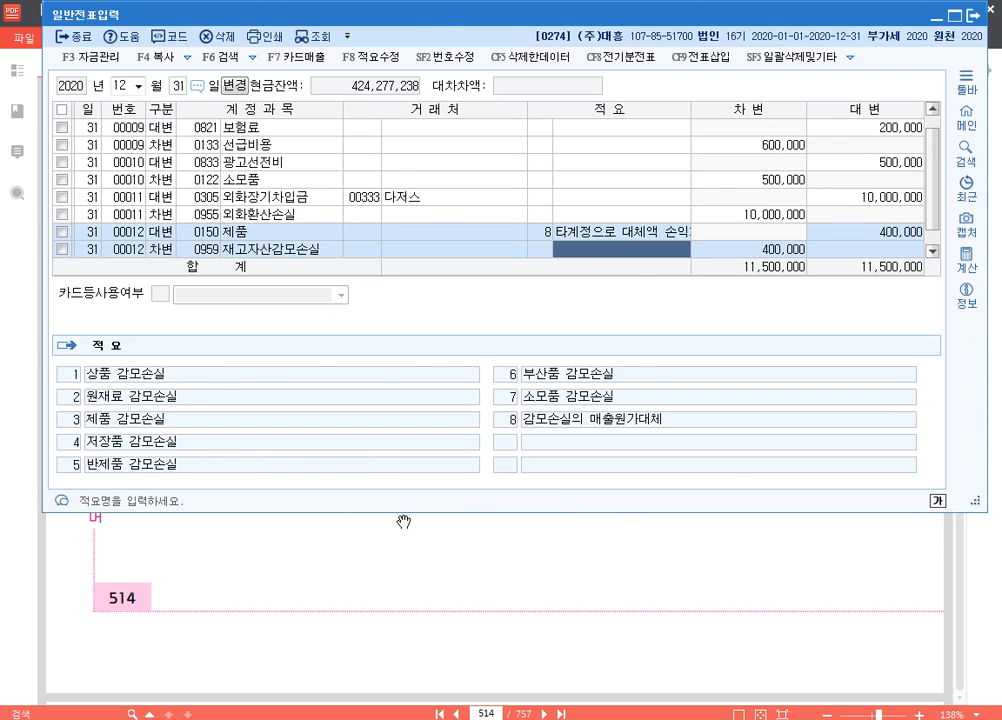
key(Left)
key(Up)
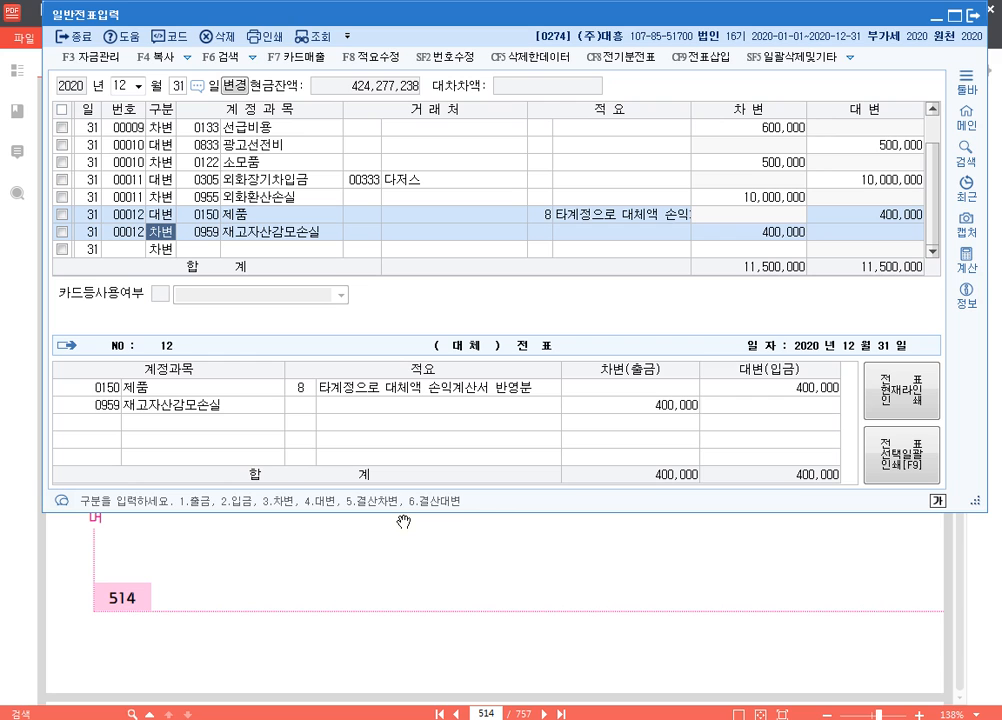
Return to the exam PDF and review question [5]'s 실제 재고수량 and 단위당 취득원가 for the 기말제품가액
click(453, 545)
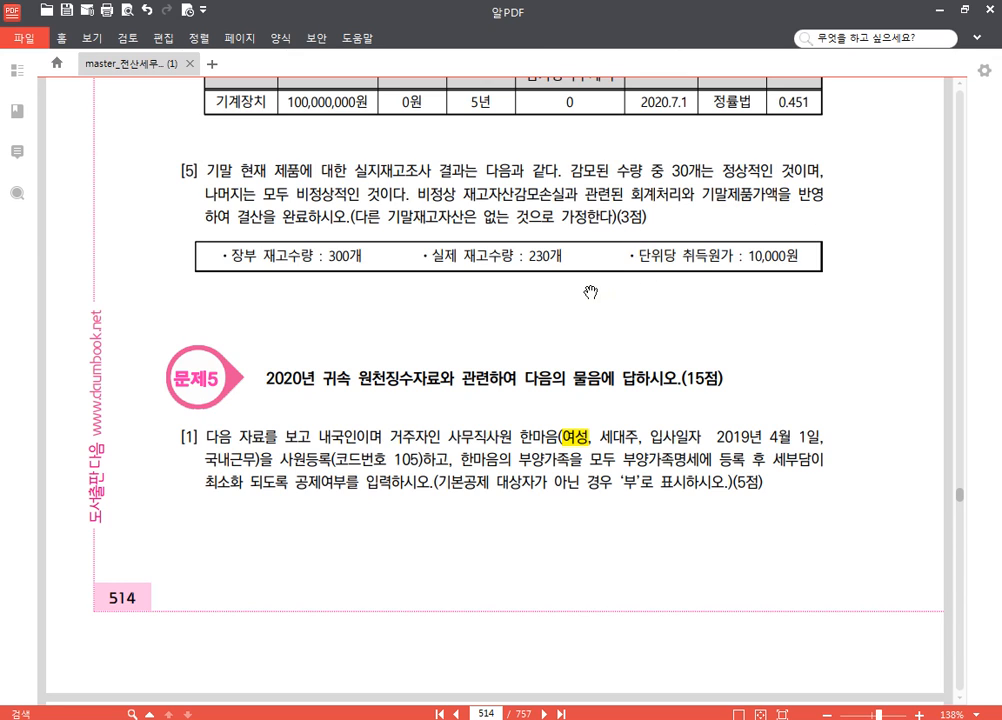
key(F12)
key(F12)
drag(432, 262, 810, 257)
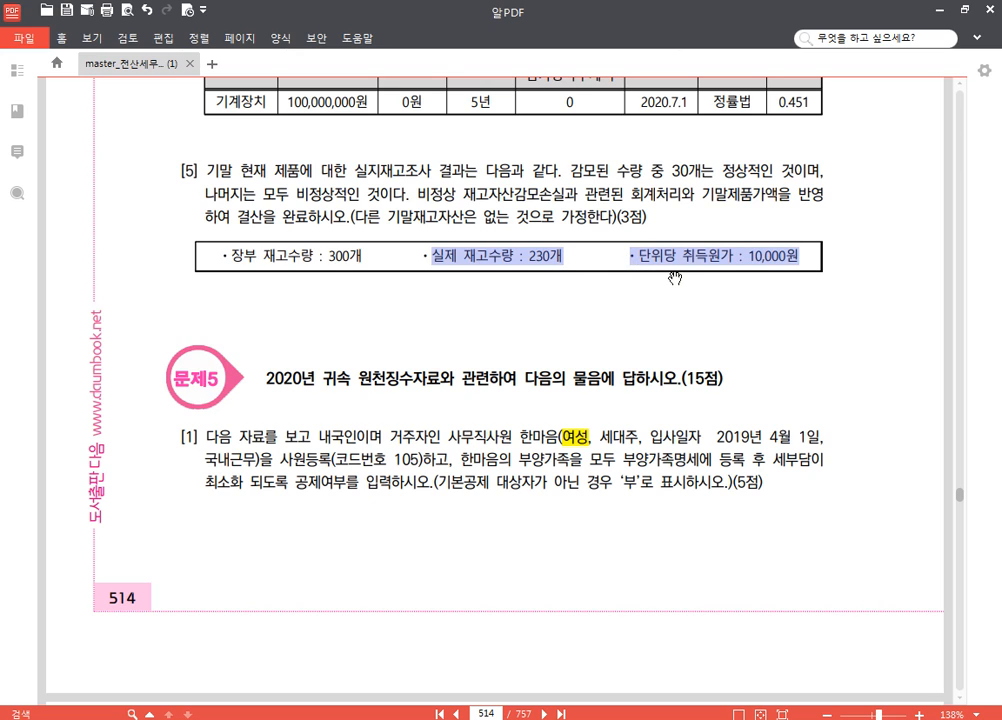
click(580, 264)
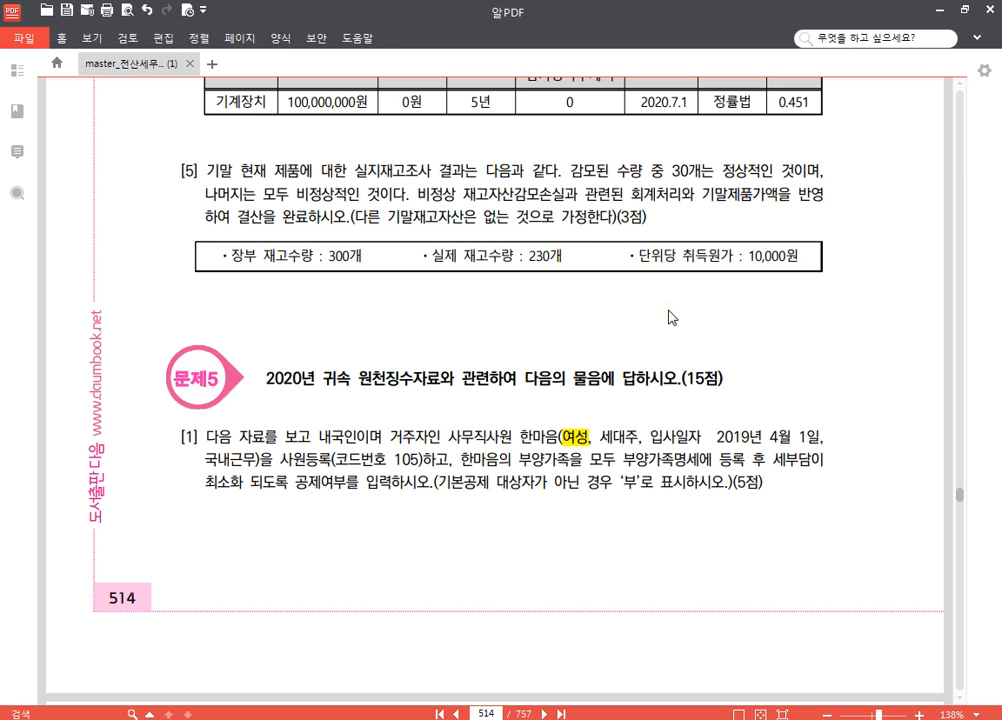
drag(590, 177, 593, 217)
scroll(596, 226, up, 2)
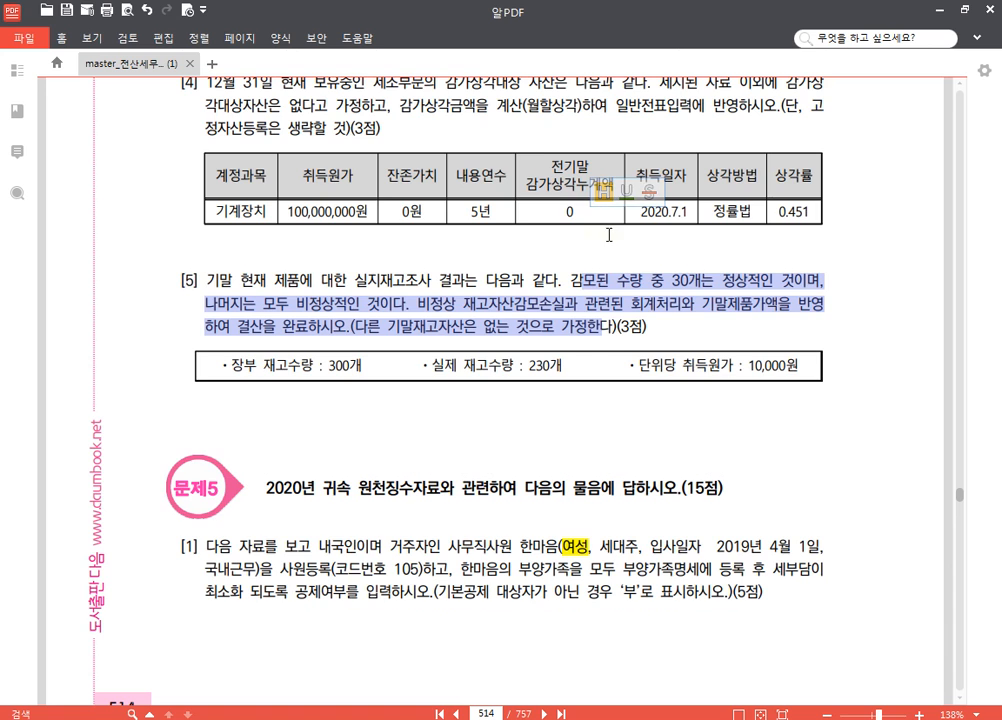
click(596, 282)
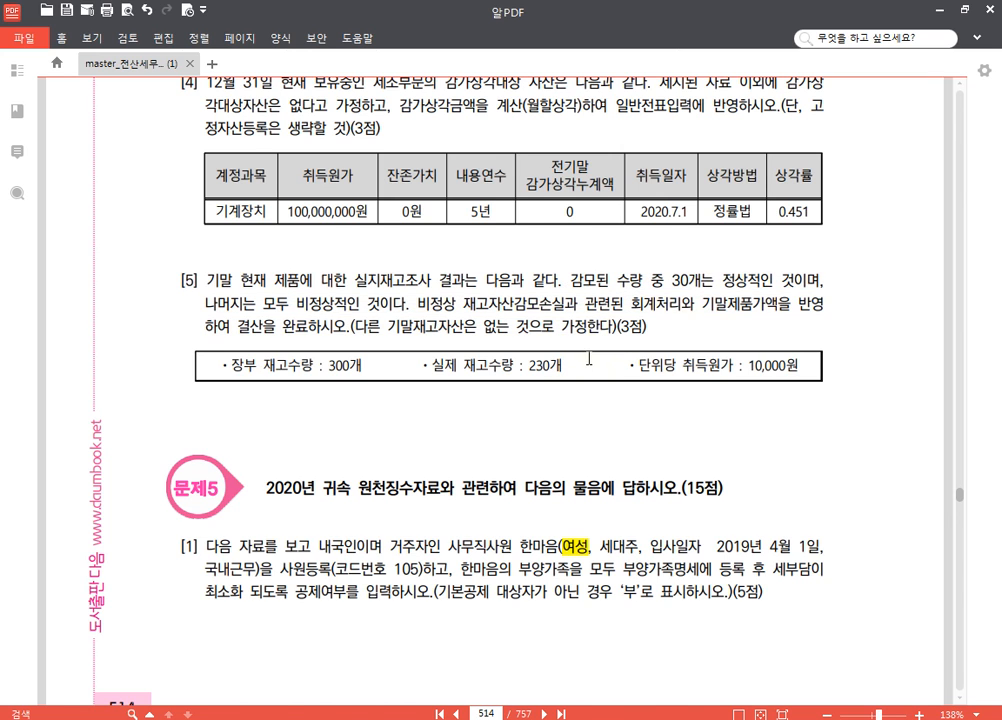
scroll(593, 267, up, 2)
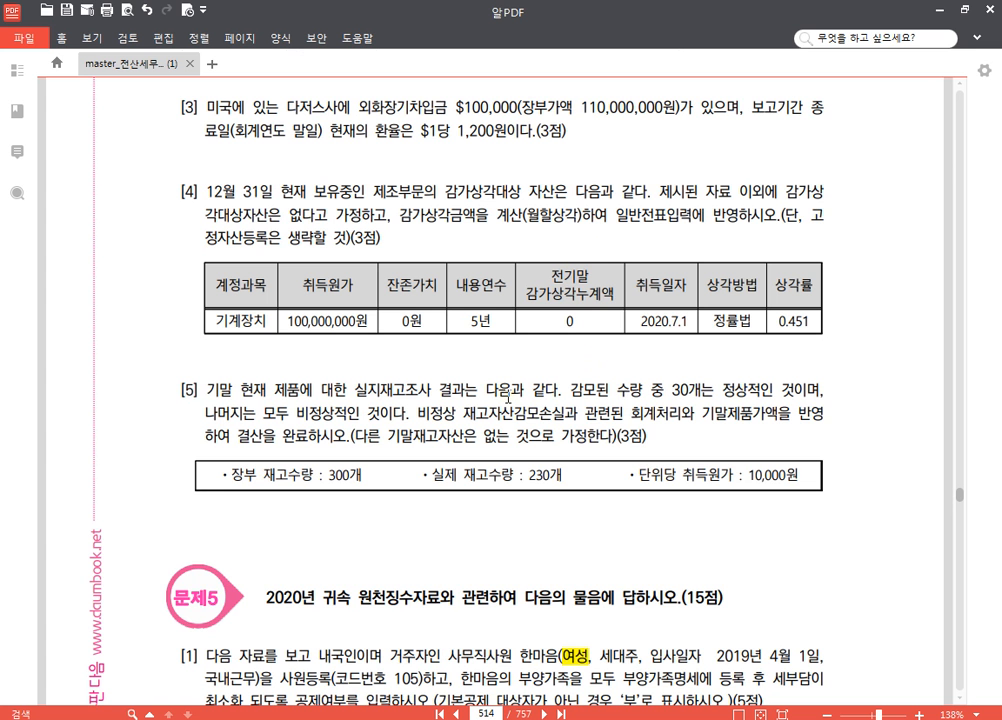
Switch to KcLep's main window and open 결산자료입력 for the period 2020년 01월 to 12월
key(alt+Tab)
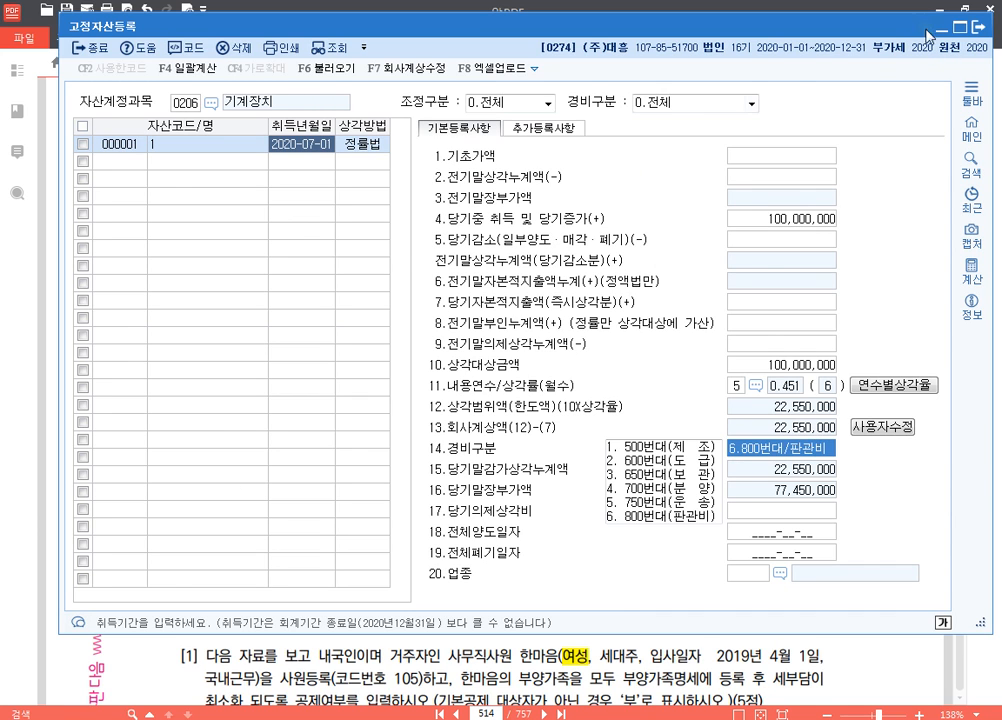
key(alt+Tab)
key(alt+Tab)
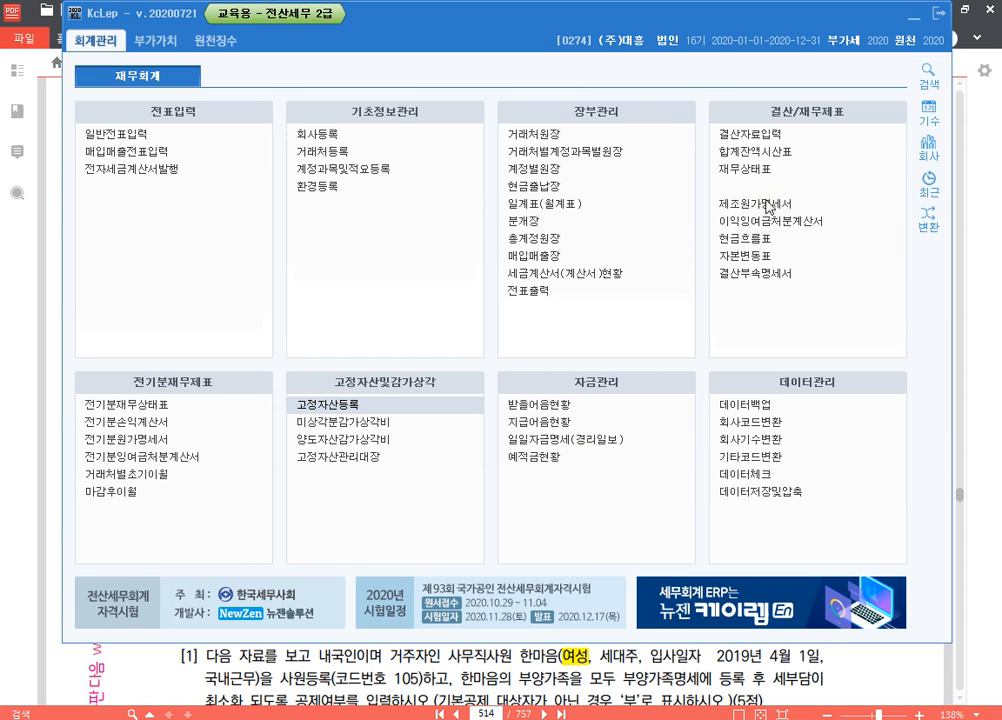
click(718, 132)
text(0112)
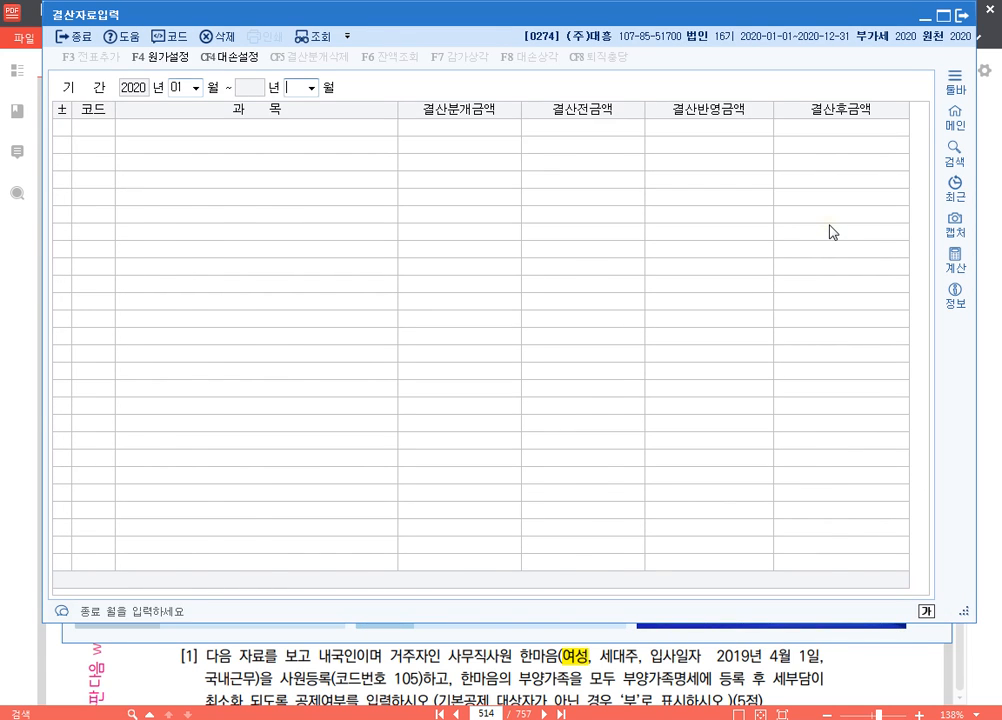
Enter 2,300,000 as the 결산반영금액 of 기말 제품 재고액 under 당기완성품제조원가
scroll(698, 353, down, 8)
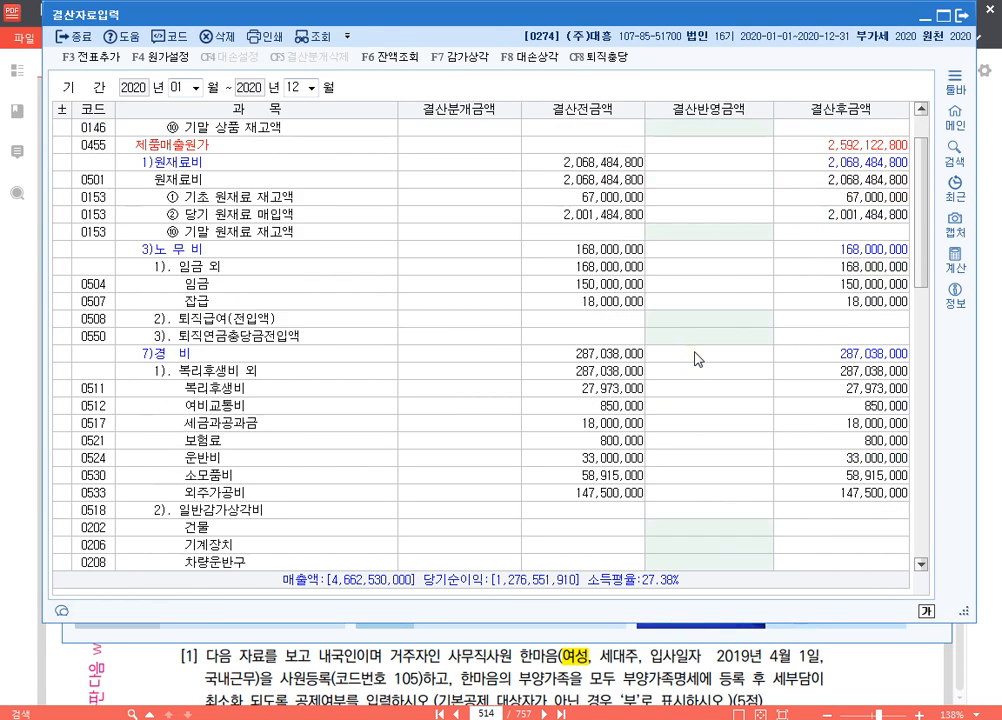
scroll(698, 358, down, 1)
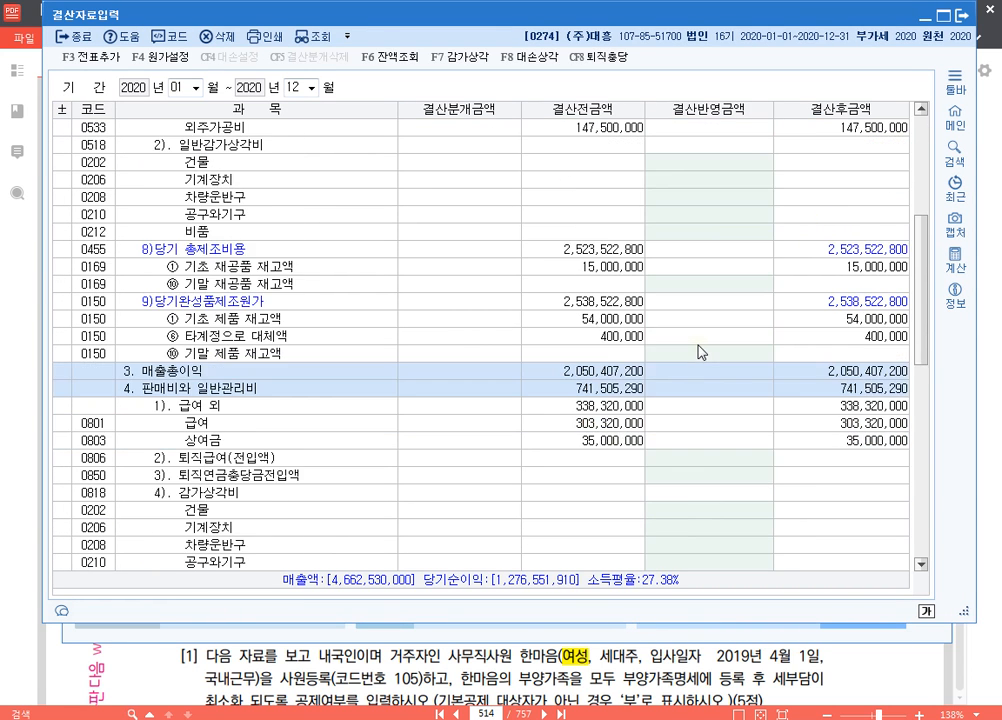
click(698, 352)
scroll(698, 345, down, 1)
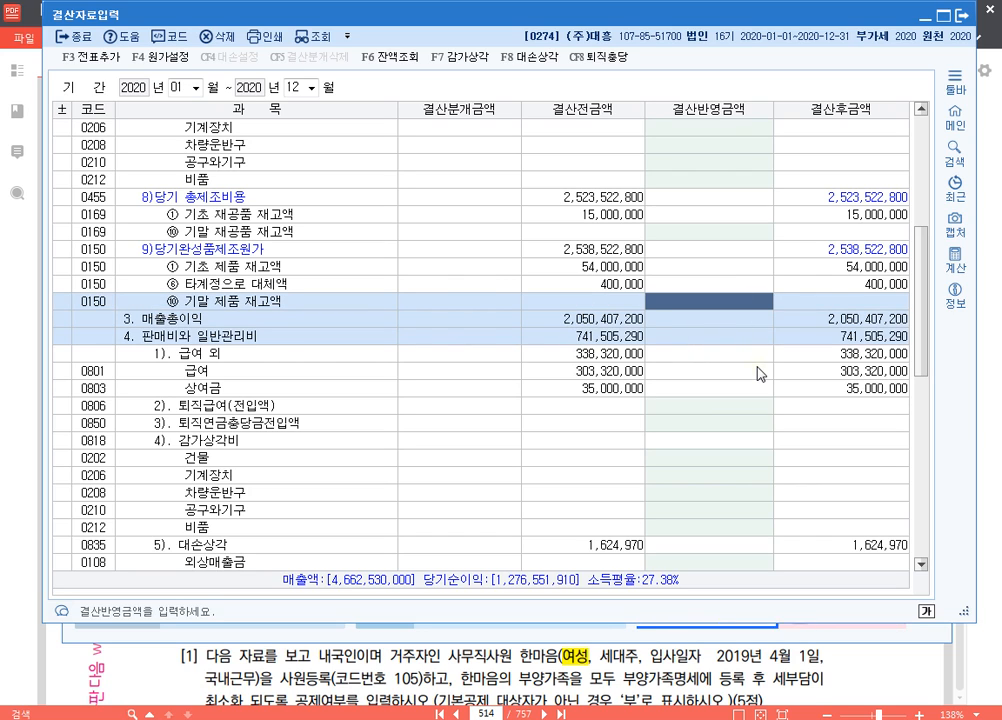
text(2300000)
key(Return)
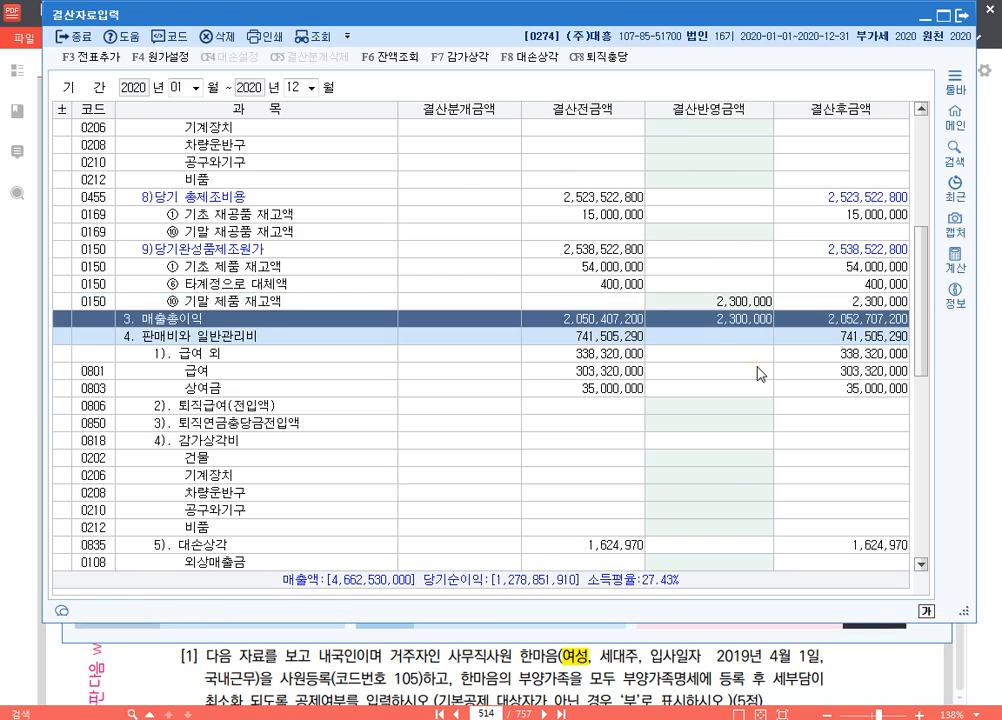
Compare the 타계정으로 대체액 row with the 기말 제품 재고액 entry below it
click(619, 285)
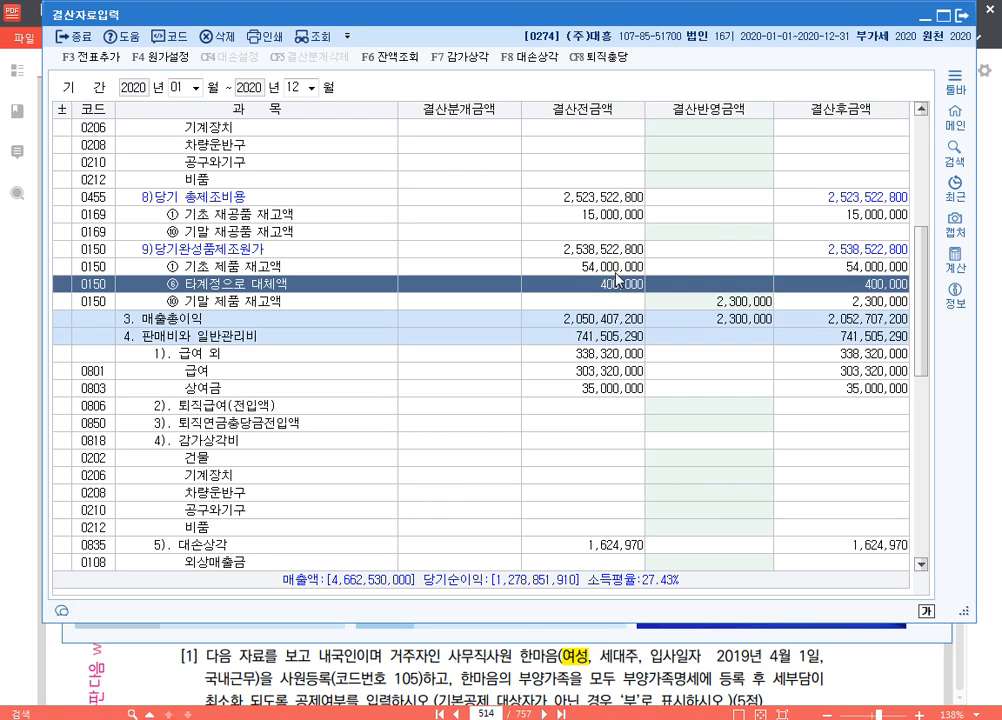
scroll(750, 268, down, 1)
click(722, 250)
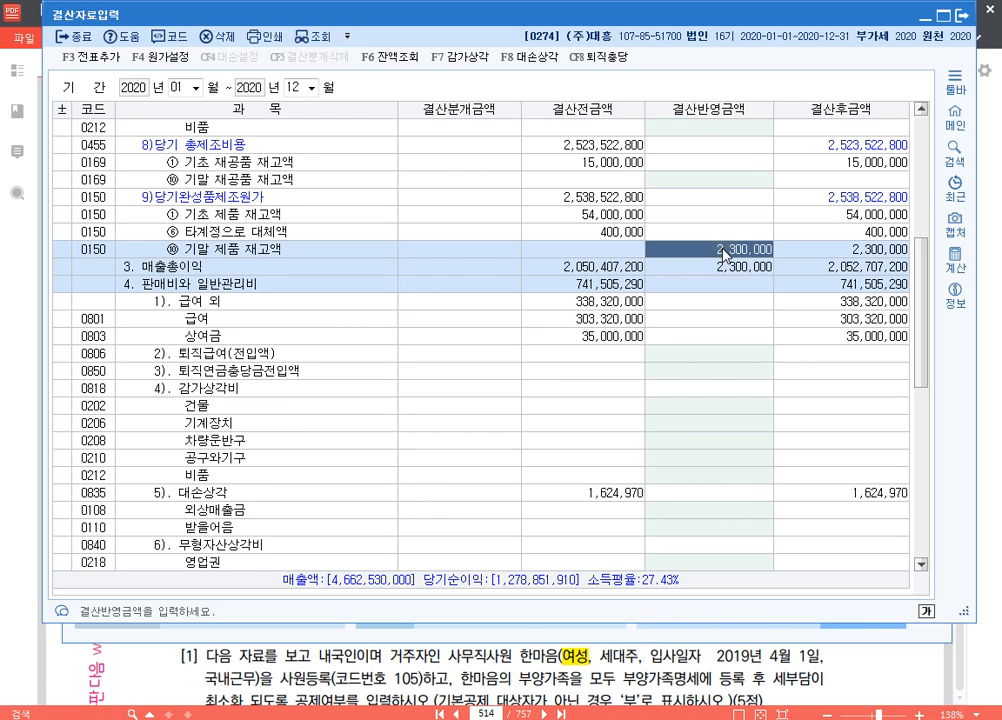
click(627, 234)
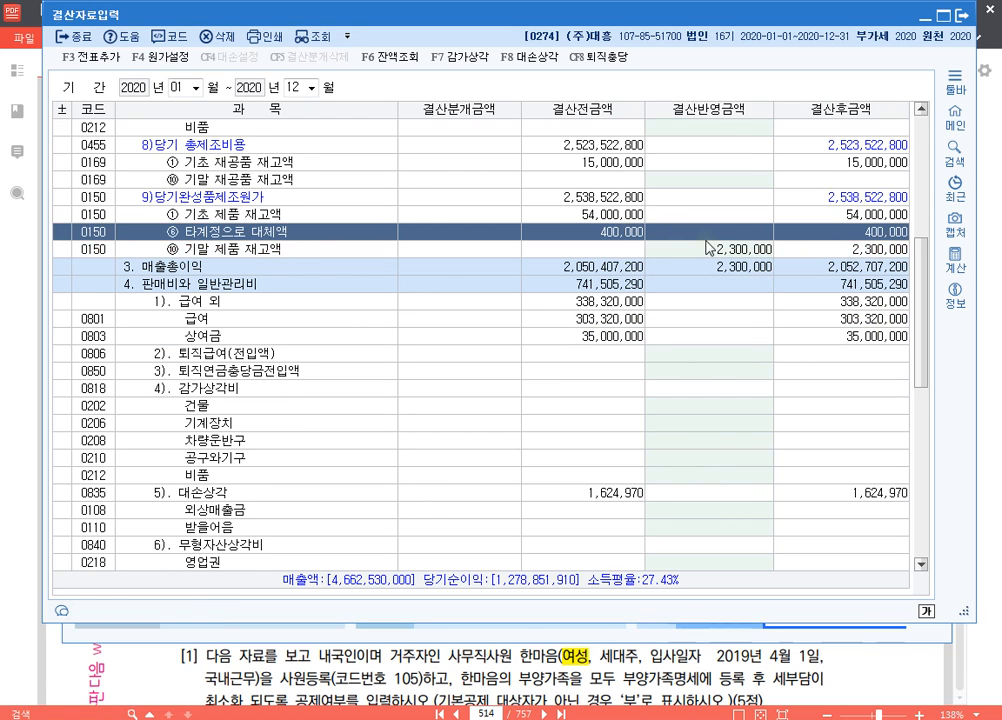
click(721, 250)
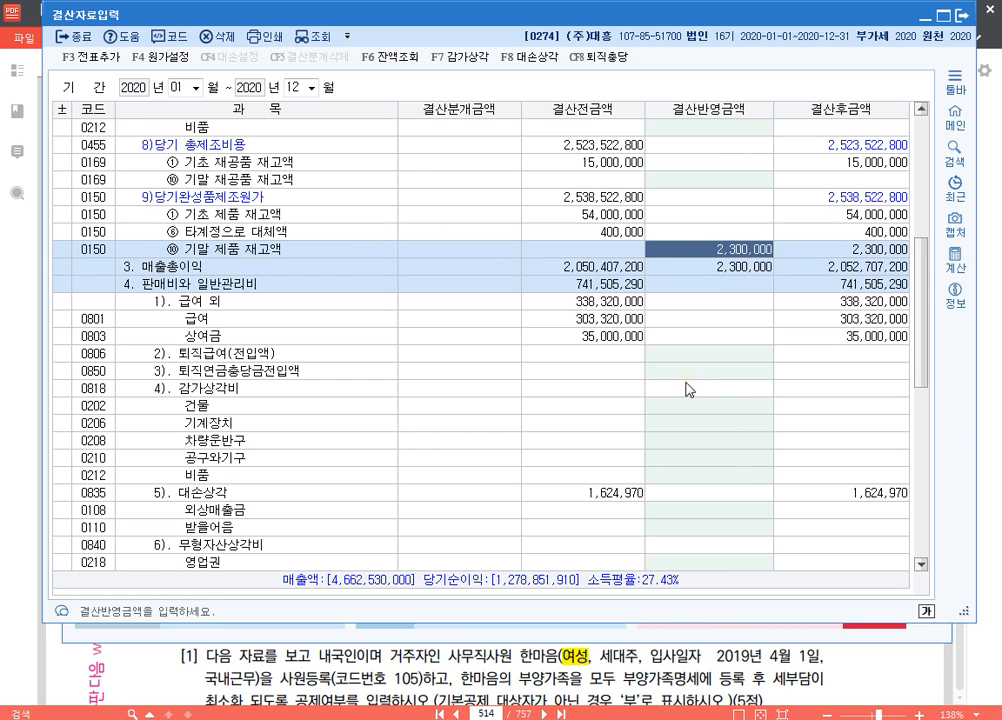
Look up the 기계장치 depreciation in 고정자산등록 and enter 22,550,000 as its 결산반영금액 under 일반감가상각비 in 결산자료입력
scroll(716, 387, up, 5)
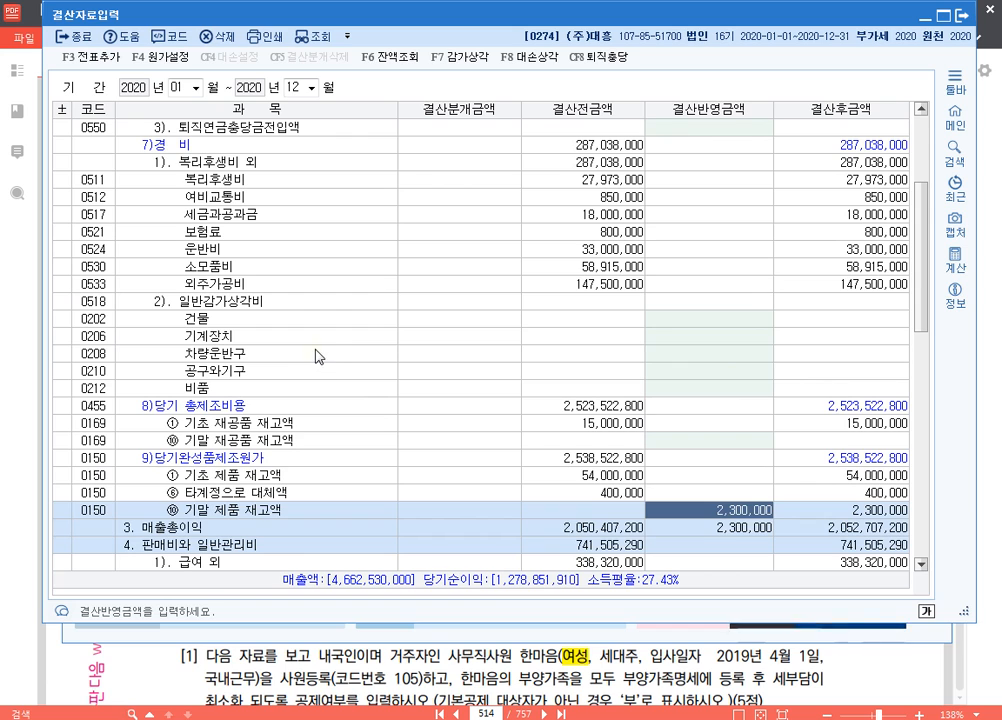
click(318, 338)
click(730, 338)
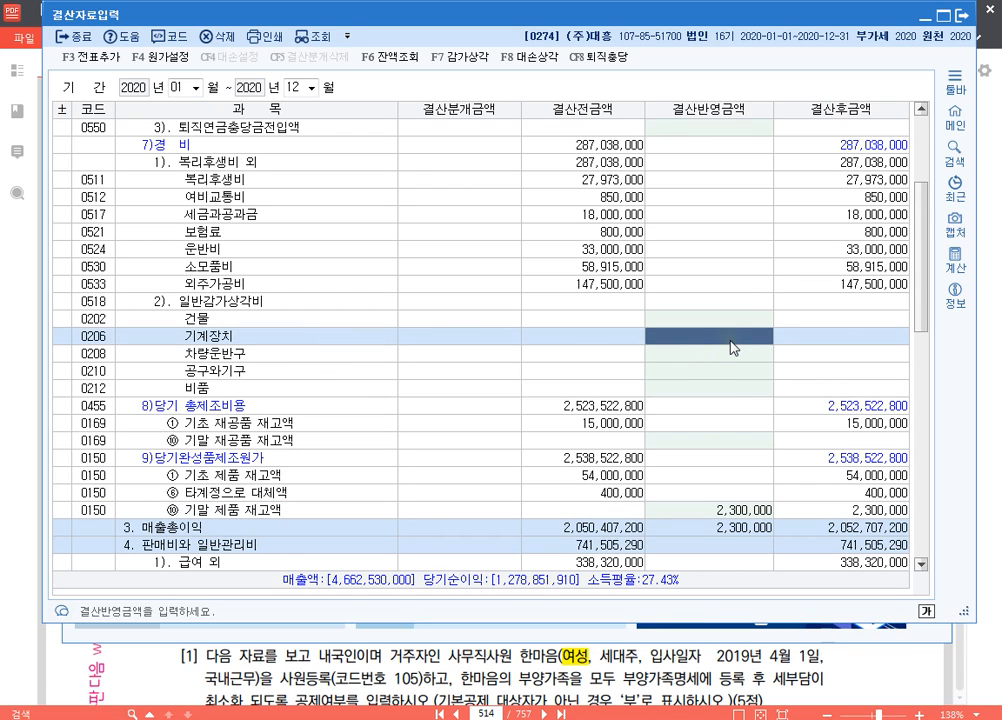
key(alt+Tab)
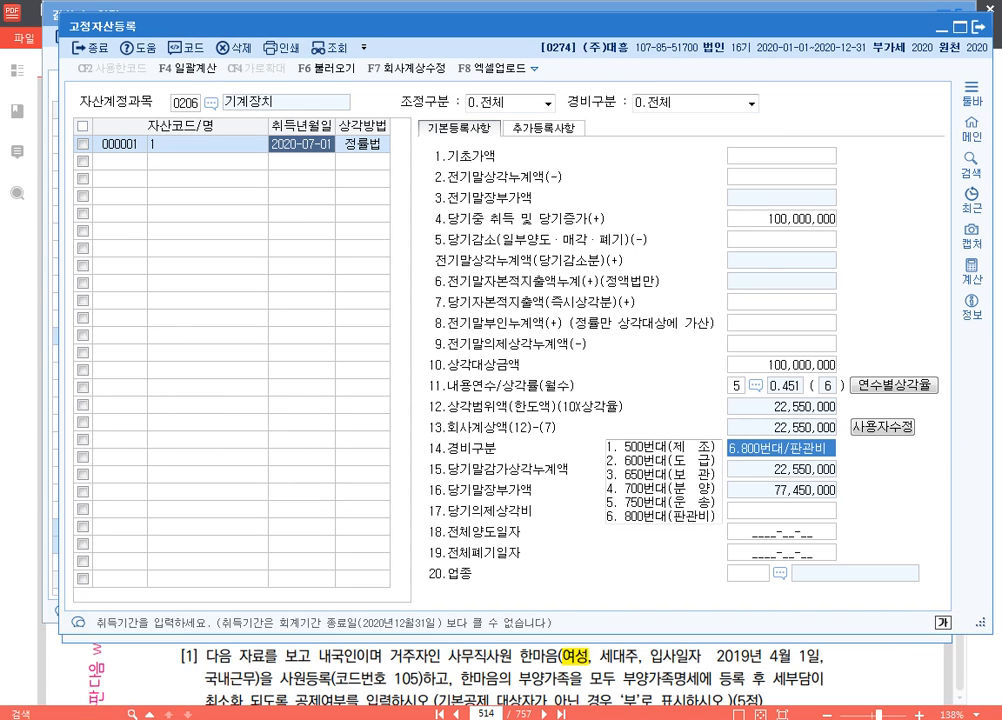
key(alt+Tab)
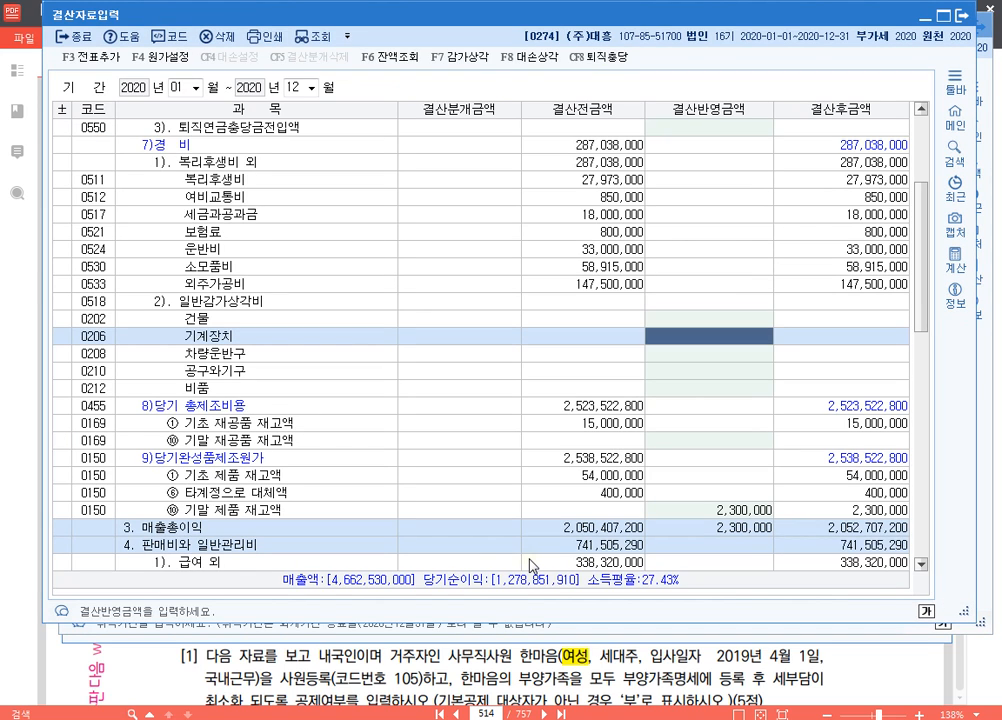
text(22,550,000)
key(Return)
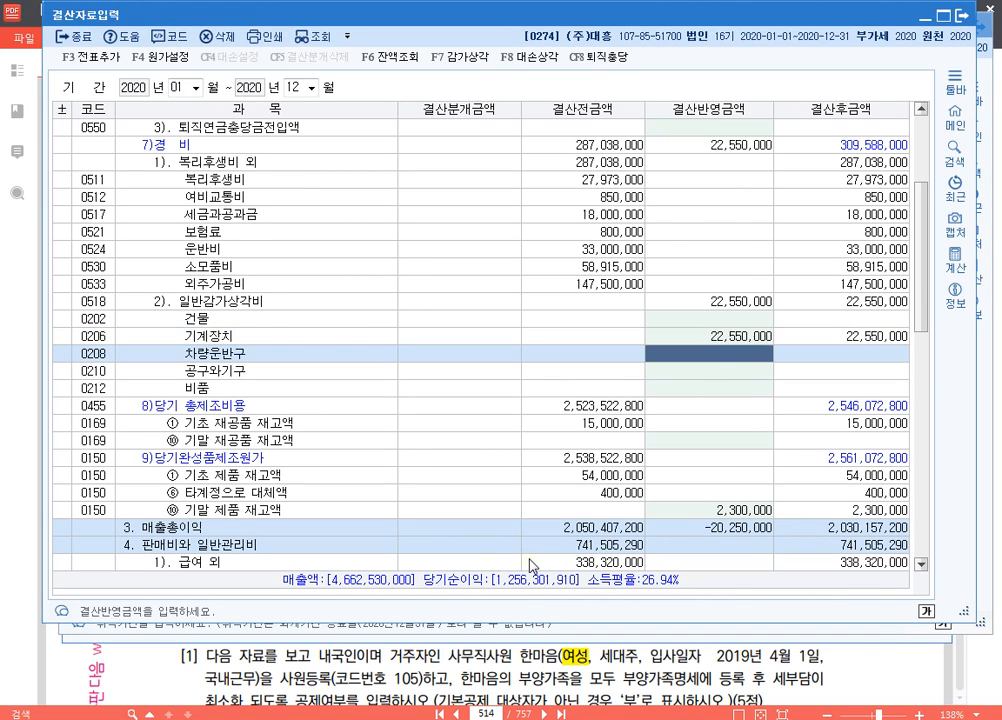
key(Up)
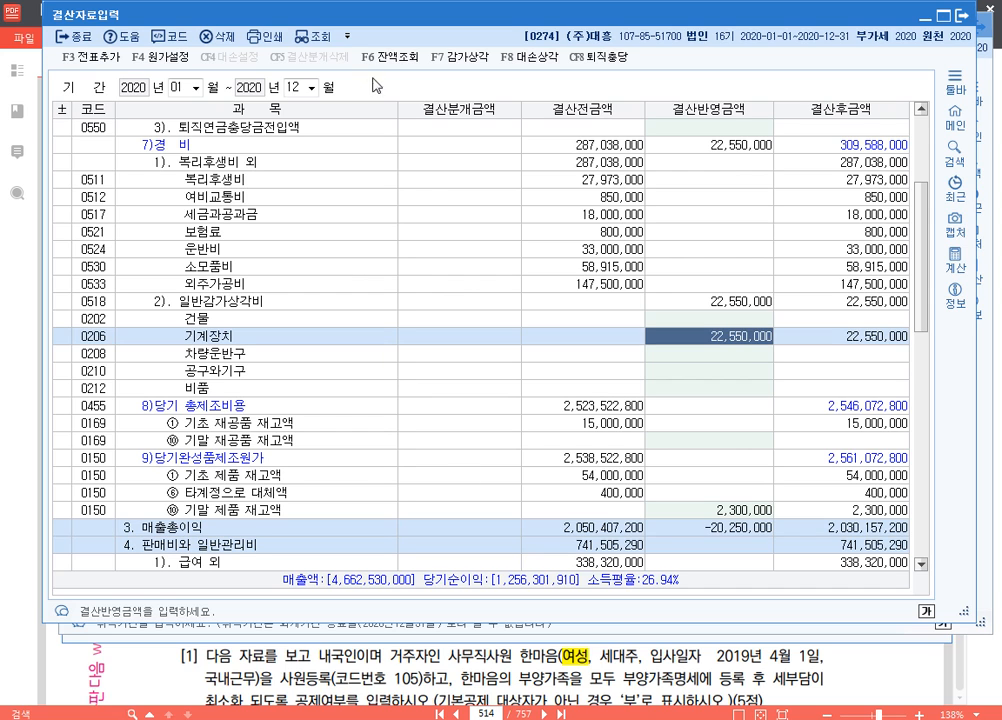
Post the closing figures as 결산분개 vouchers with 전표추가 and close 결산자료입력
click(95, 58)
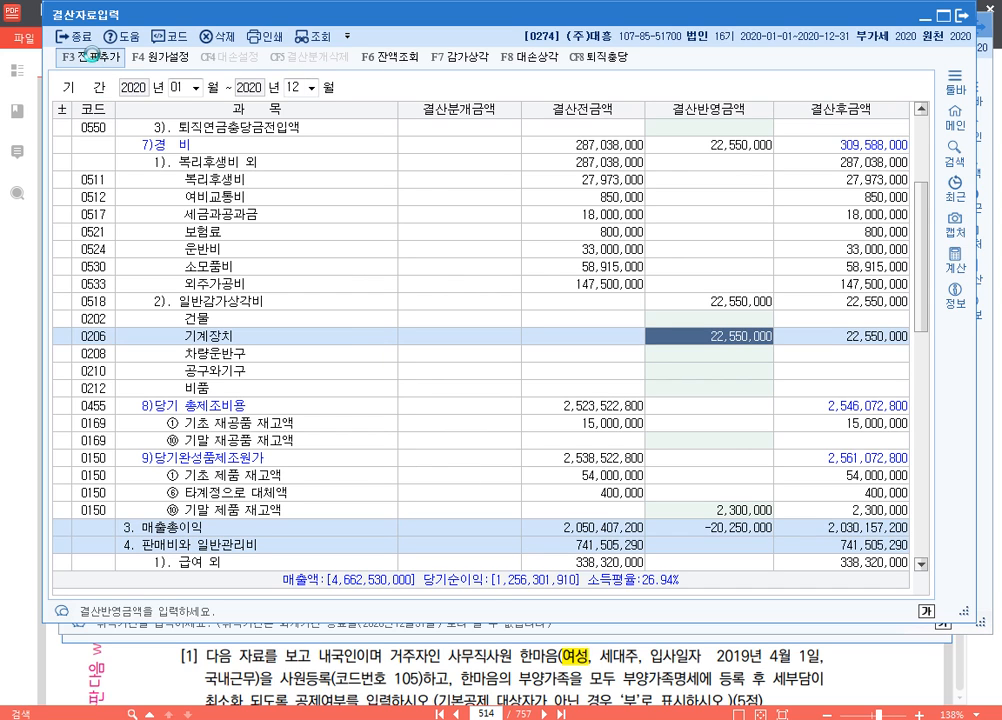
click(615, 342)
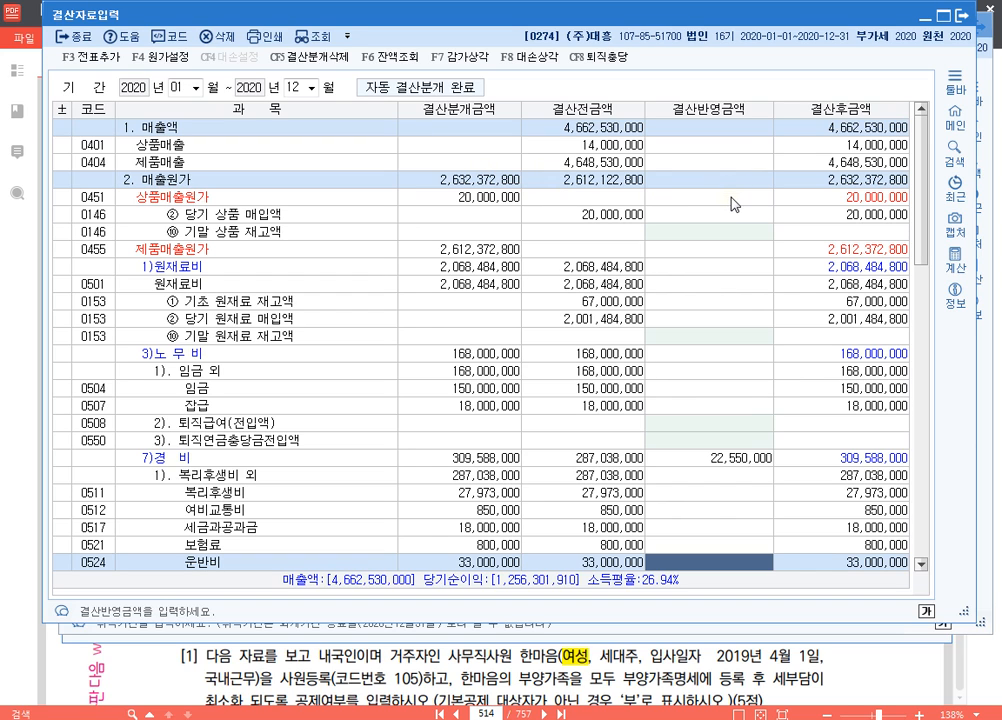
click(963, 15)
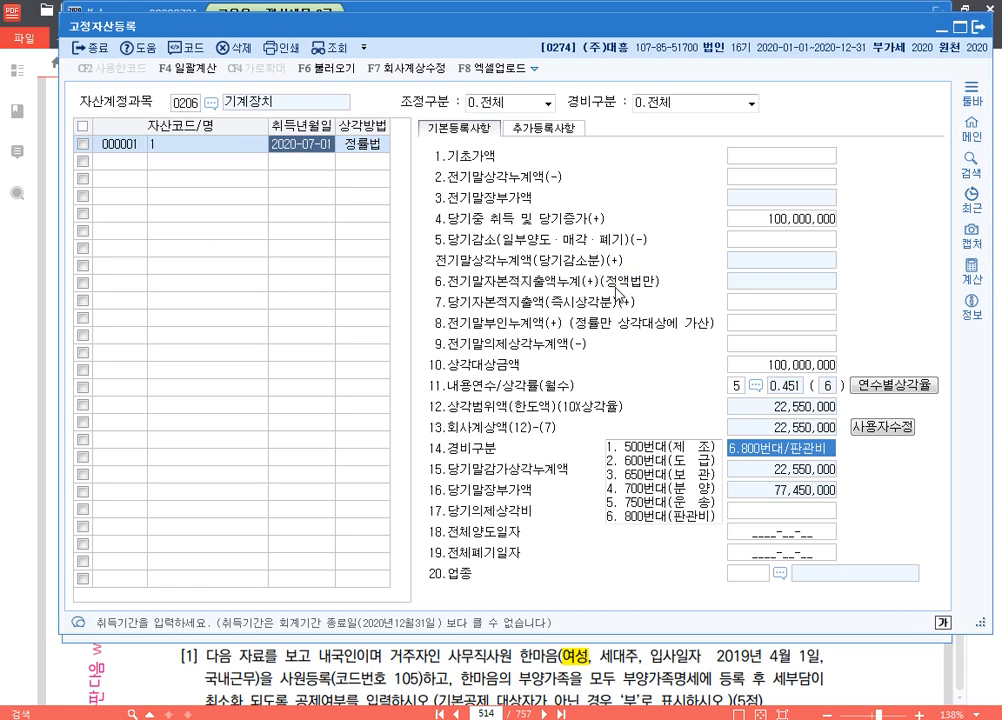
Delete the 기계장치 asset 000001 from 고정자산등록 and close the asset register
click(83, 144)
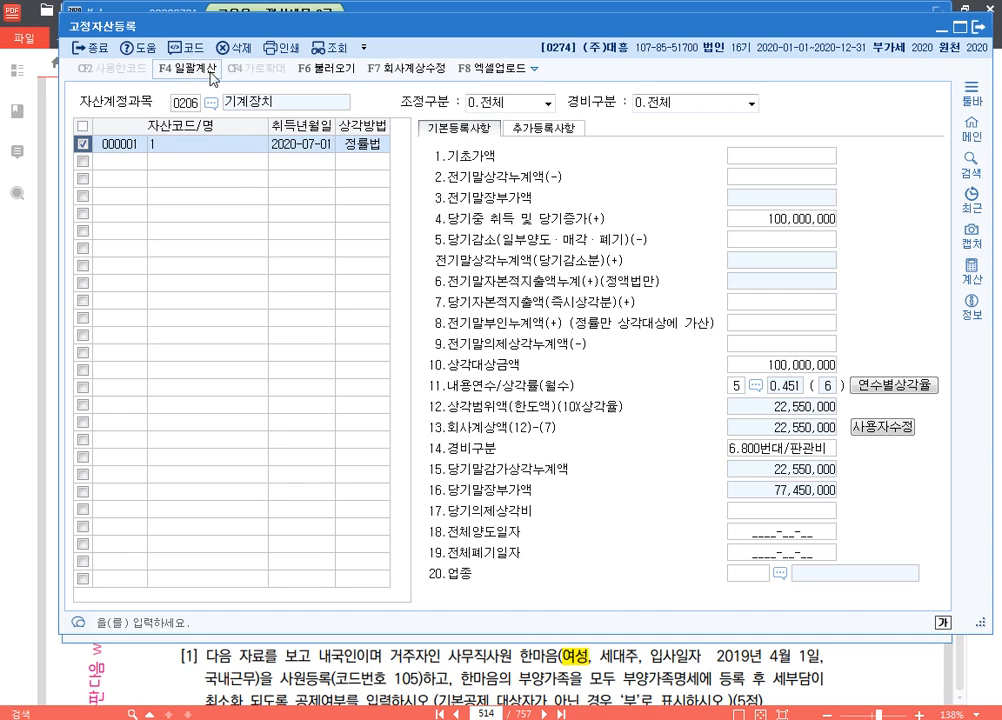
click(235, 47)
click(545, 362)
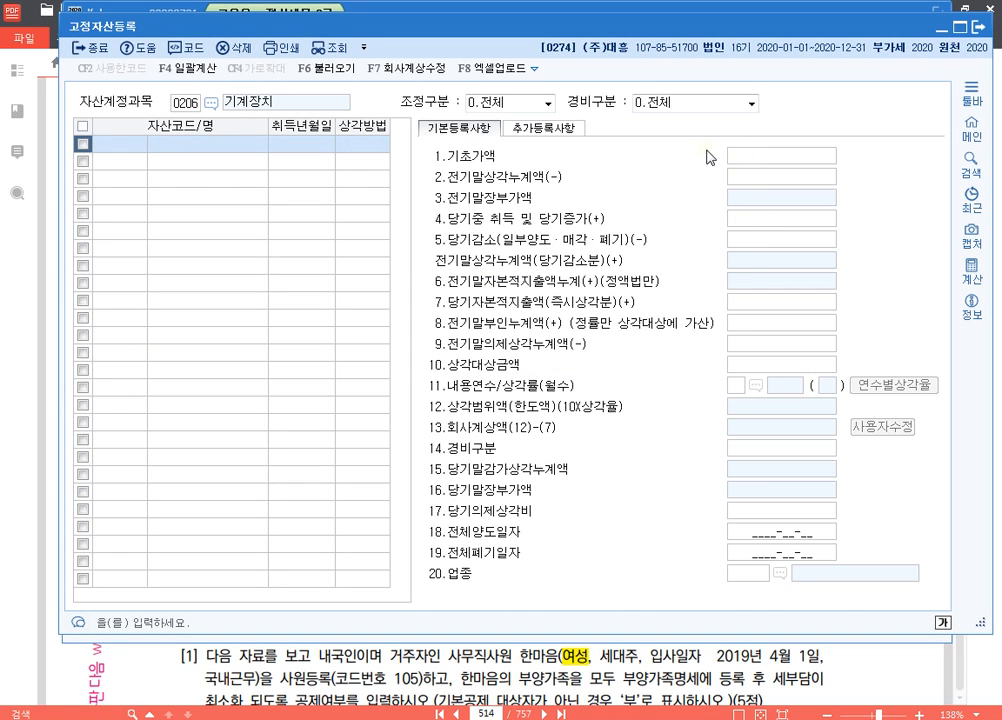
click(977, 28)
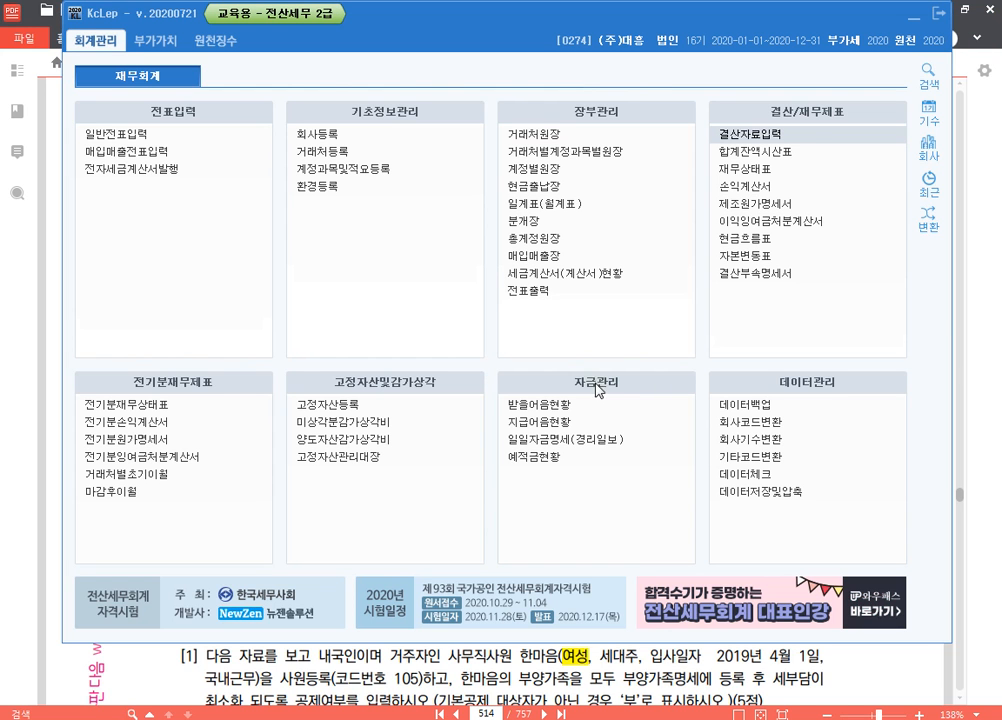
Reload the 12월 31일 vouchers in 일반전표입력 and examine the automatic 감가상각비 and 감가상각누계액 entry
click(140, 132)
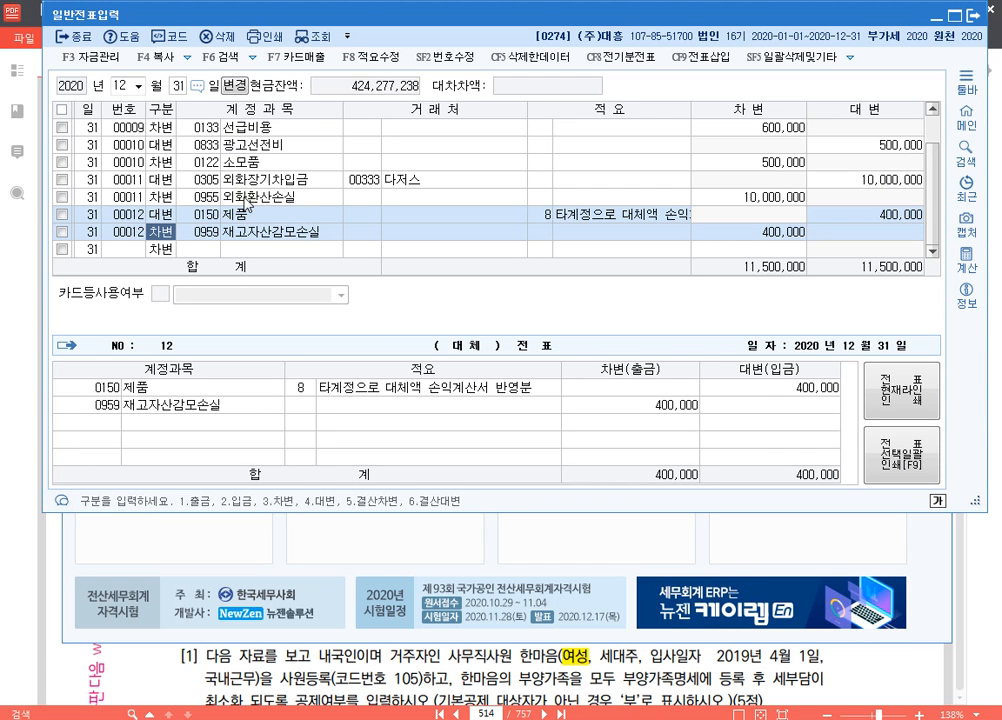
click(178, 86)
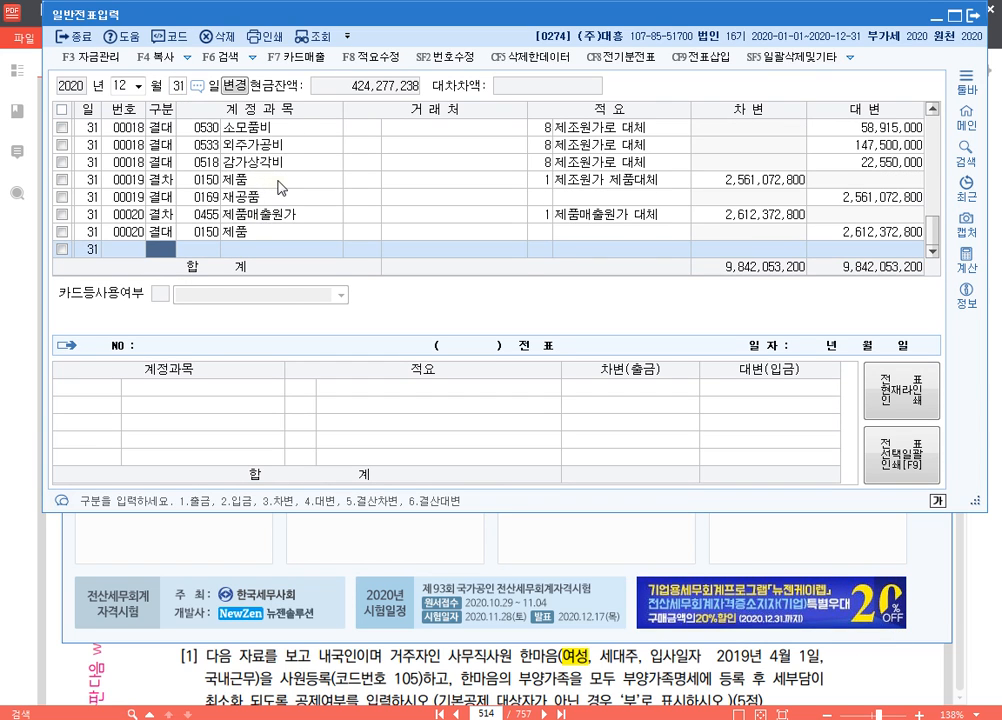
scroll(265, 180, up, 3)
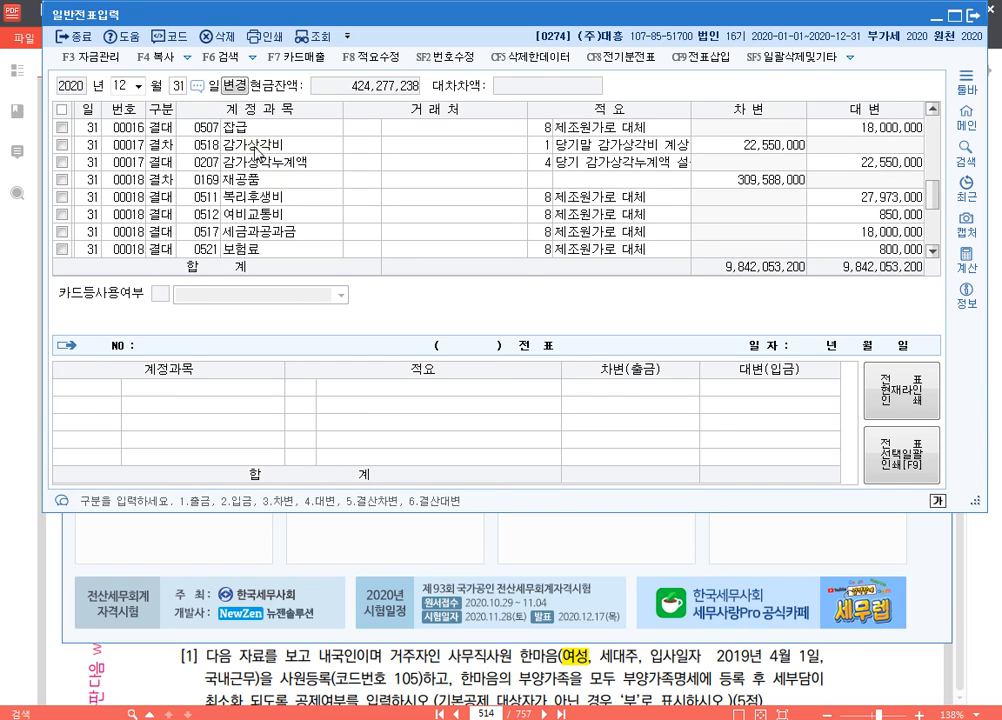
click(255, 147)
click(213, 146)
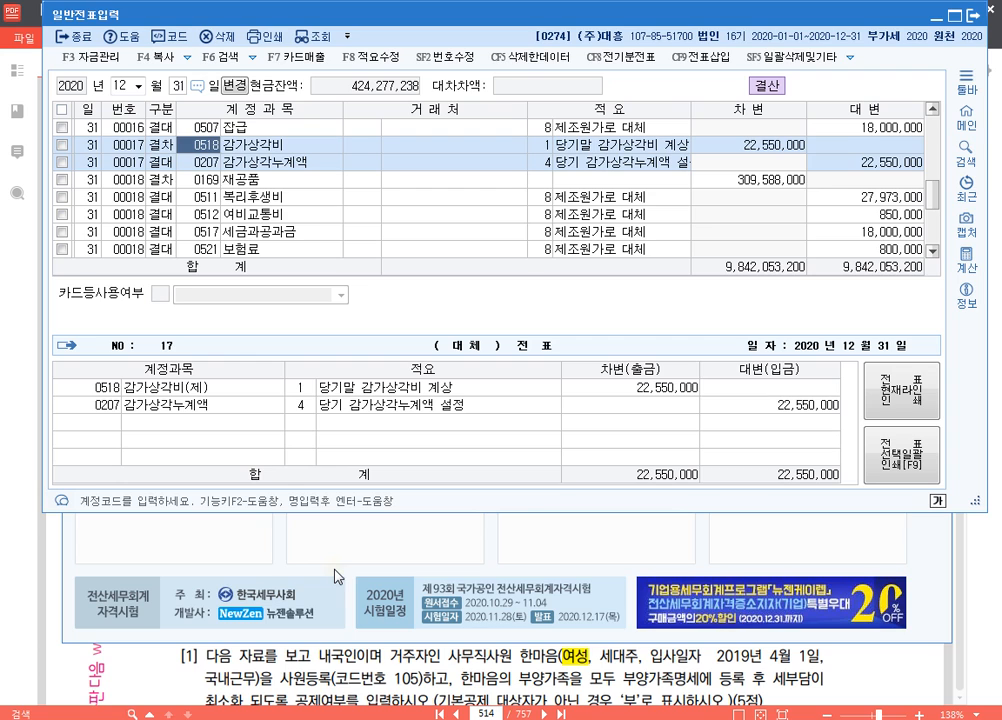
Switch to the exam PDF and go to 문제4 on page 524
click(665, 676)
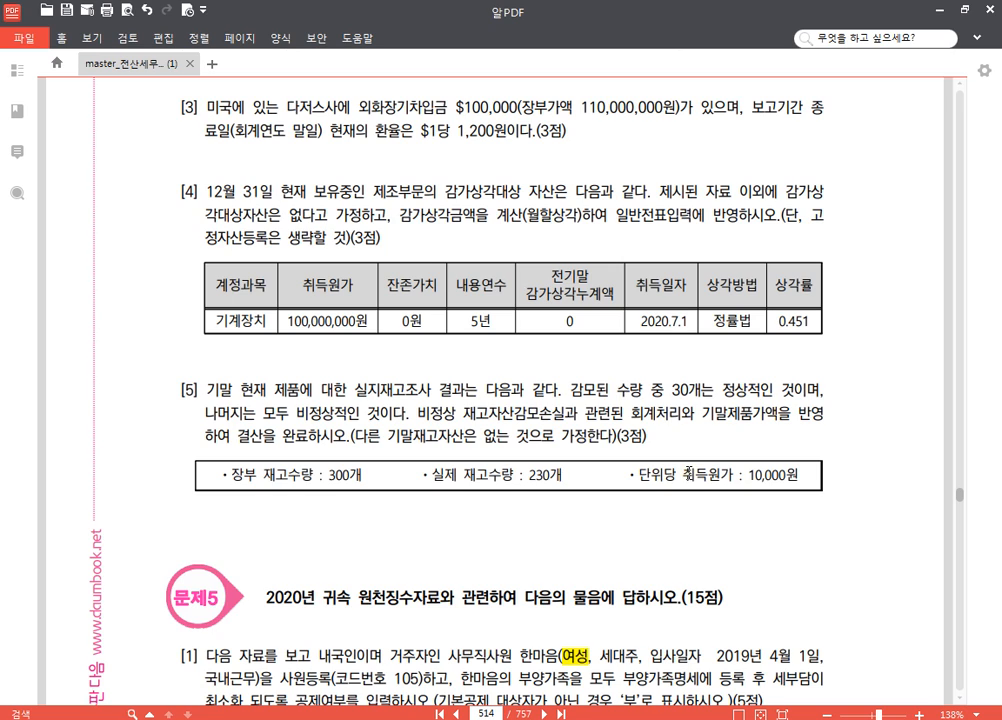
drag(496, 713, 454, 715)
text(524)
key(Return)
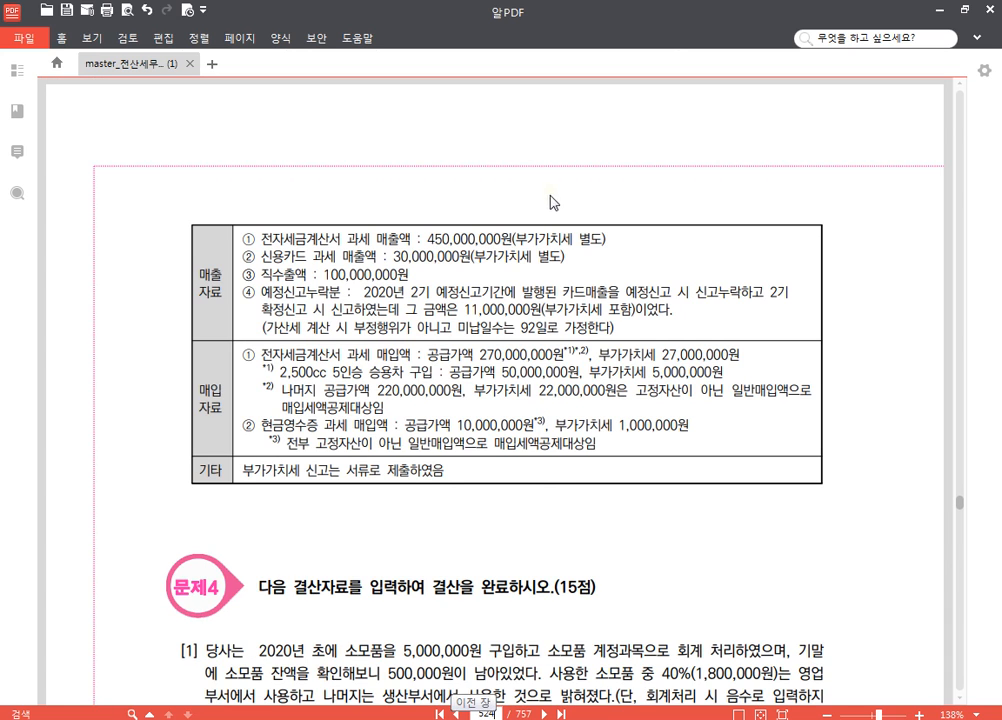
scroll(586, 303, down, 3)
scroll(586, 303, down, 1)
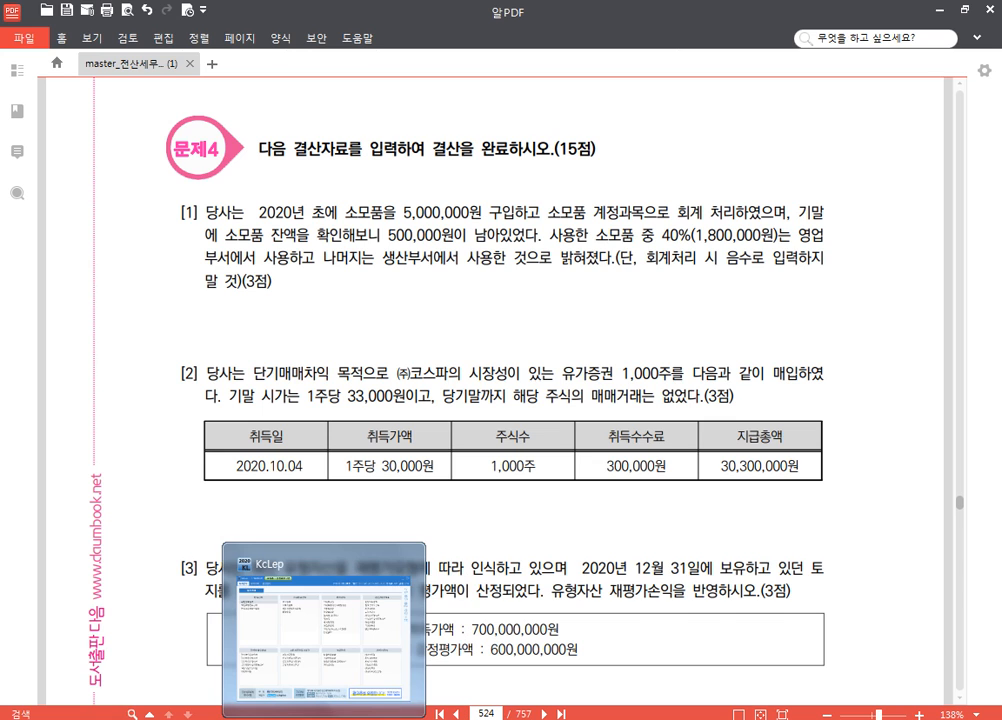
Switch to KcLep and change the working company to 0275 (주)한결테크, closing the open menus
click(324, 717)
click(928, 145)
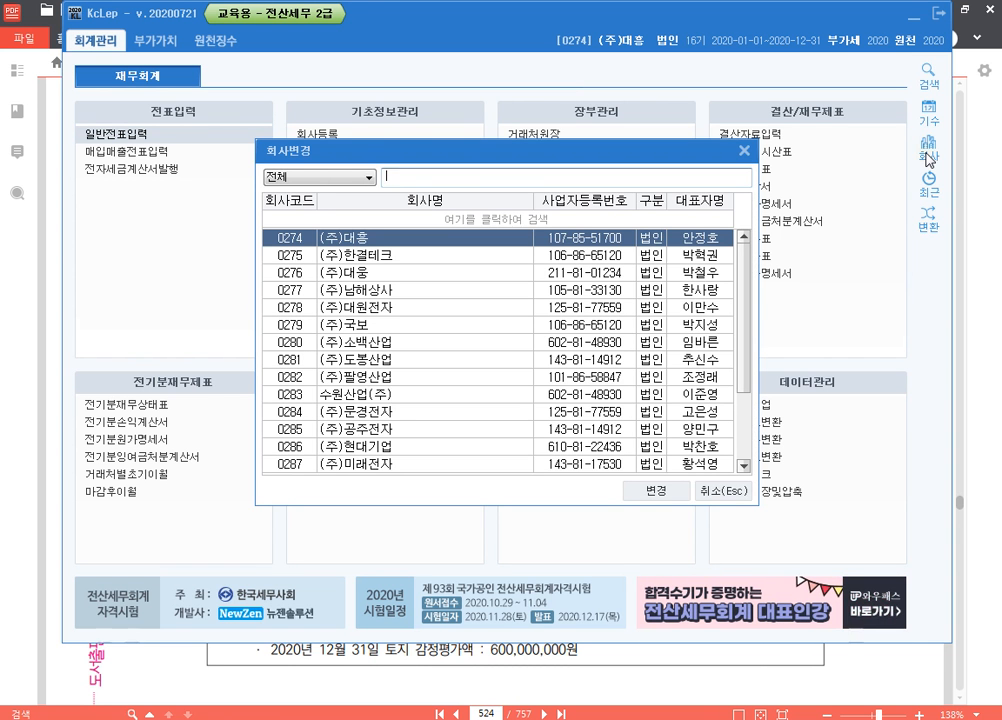
text(275)
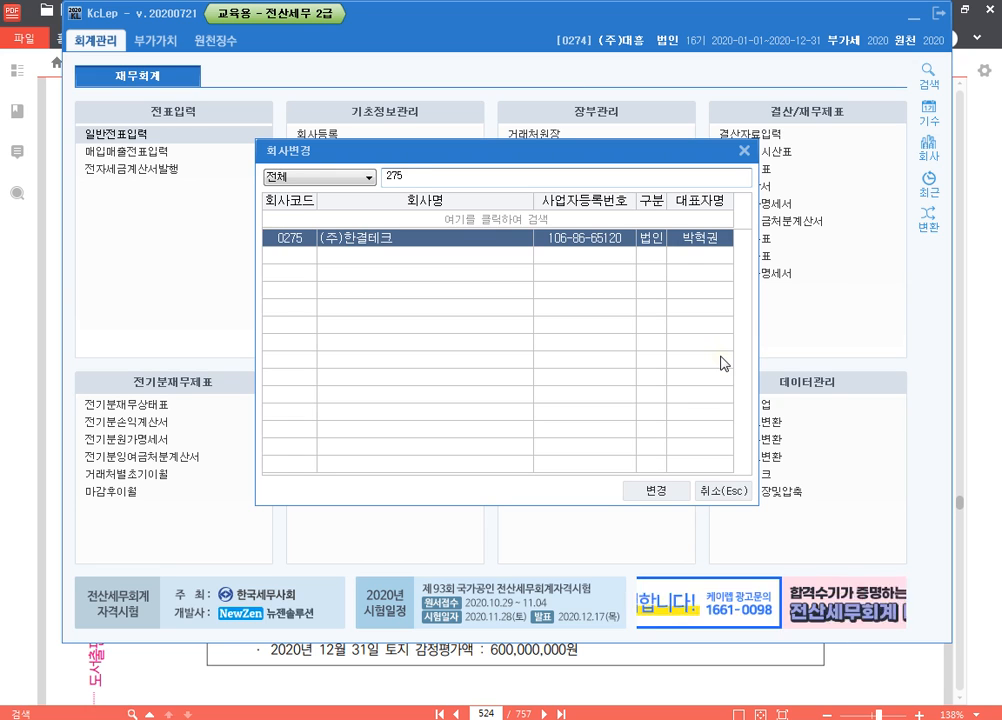
click(668, 494)
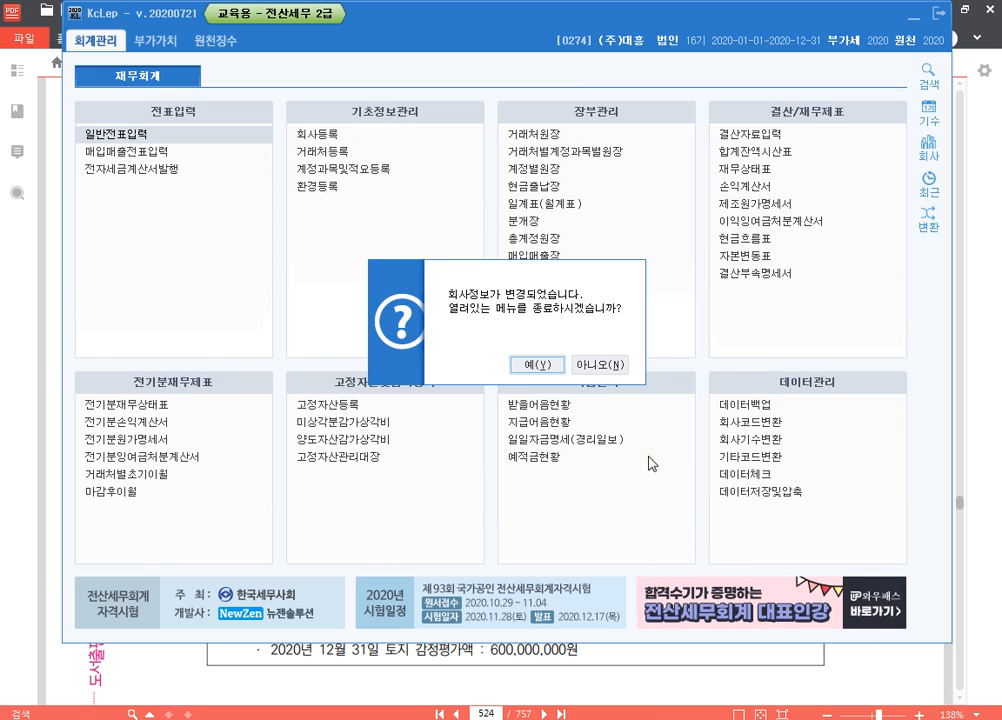
click(598, 425)
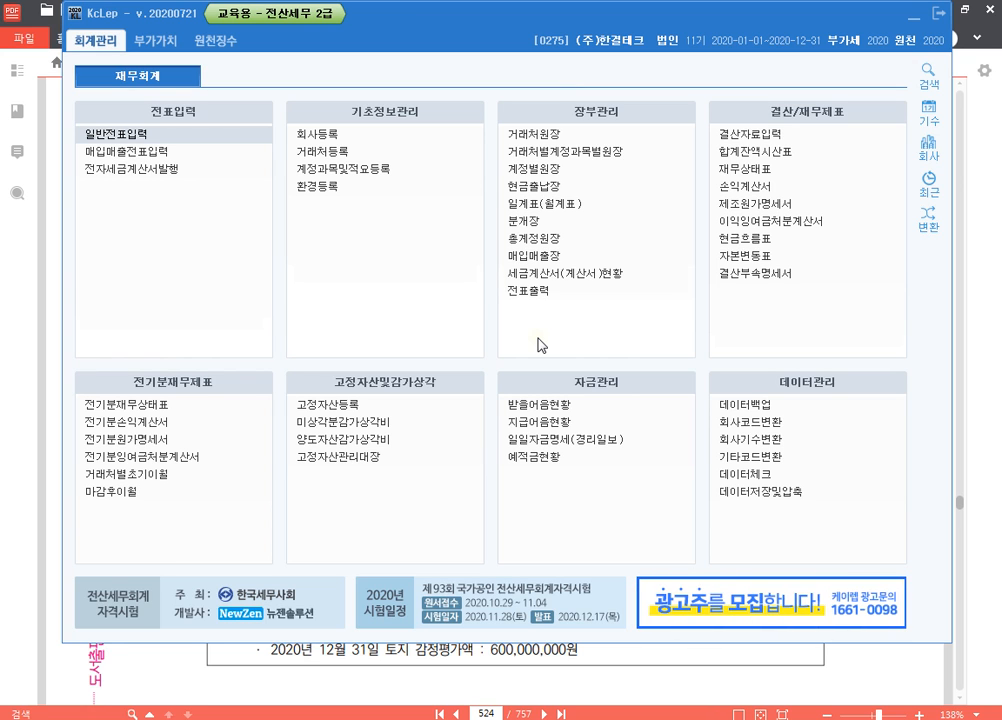
Return to the exam PDF and highlight "5,000,000원 구입" in question [1]
click(635, 669)
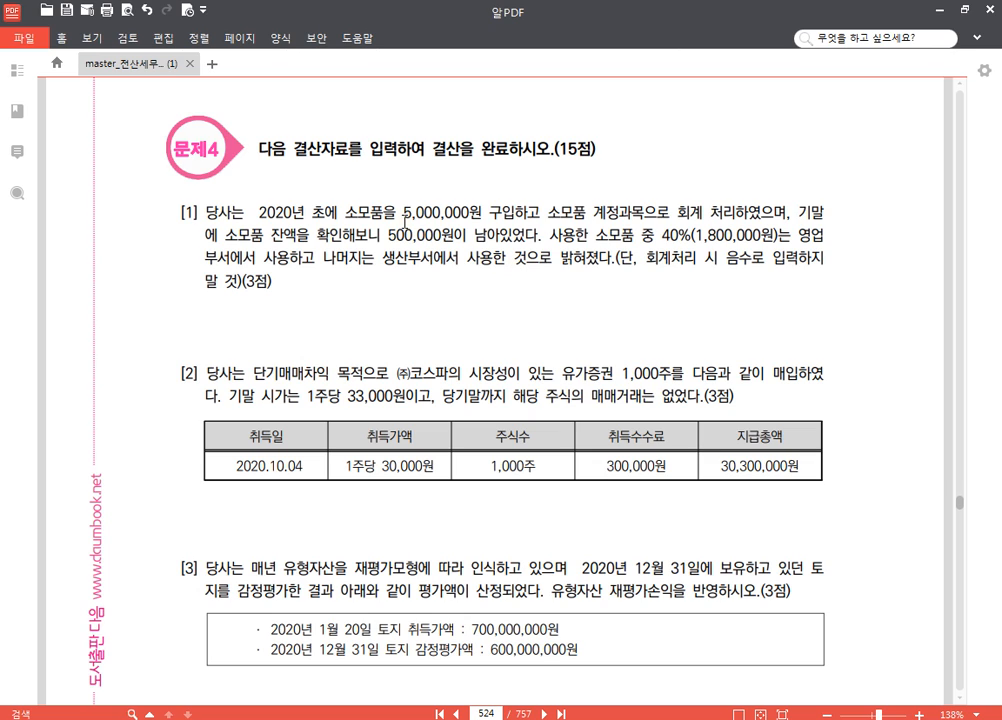
drag(404, 213, 513, 214)
click(521, 188)
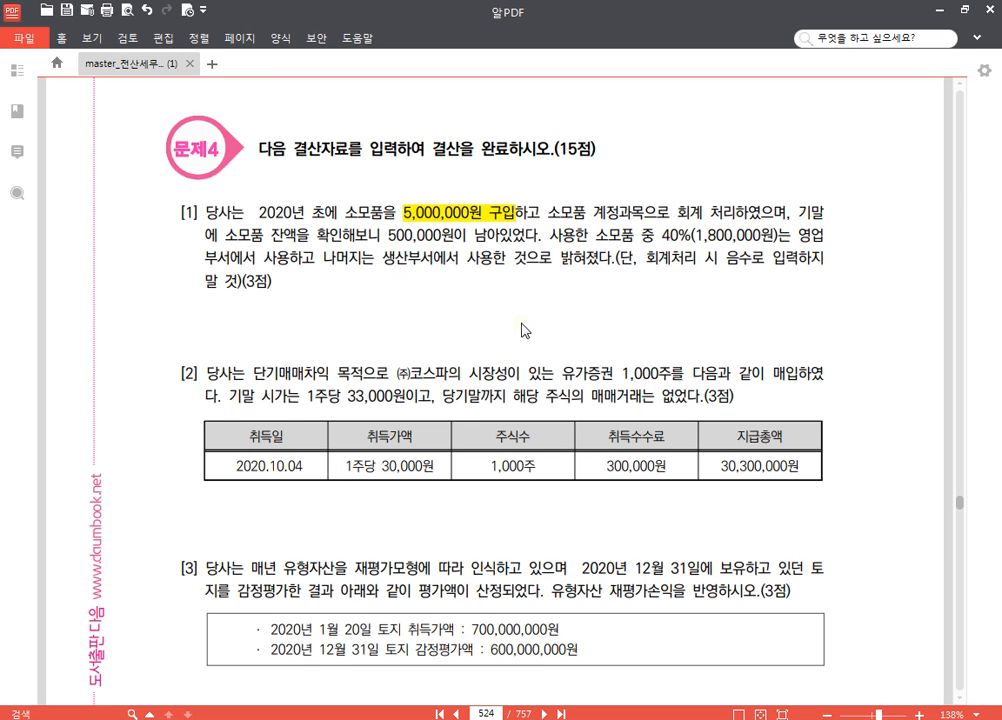
scroll(521, 330, down, 2)
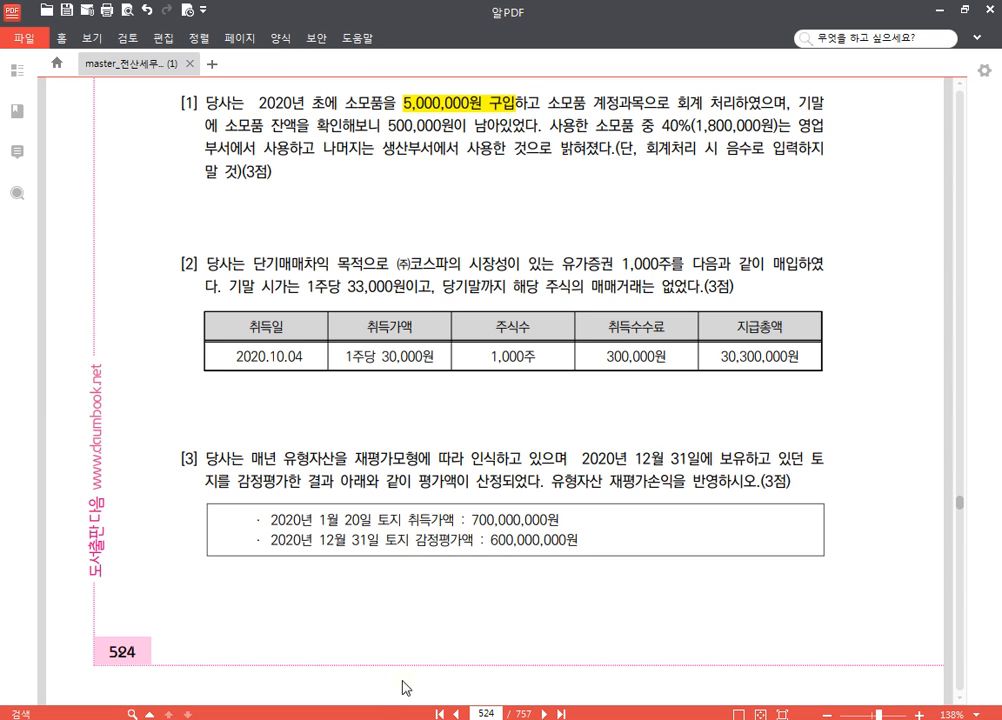
Switch to KcLep and open 일반전표입력 for 12월 31일
click(324, 645)
click(174, 133)
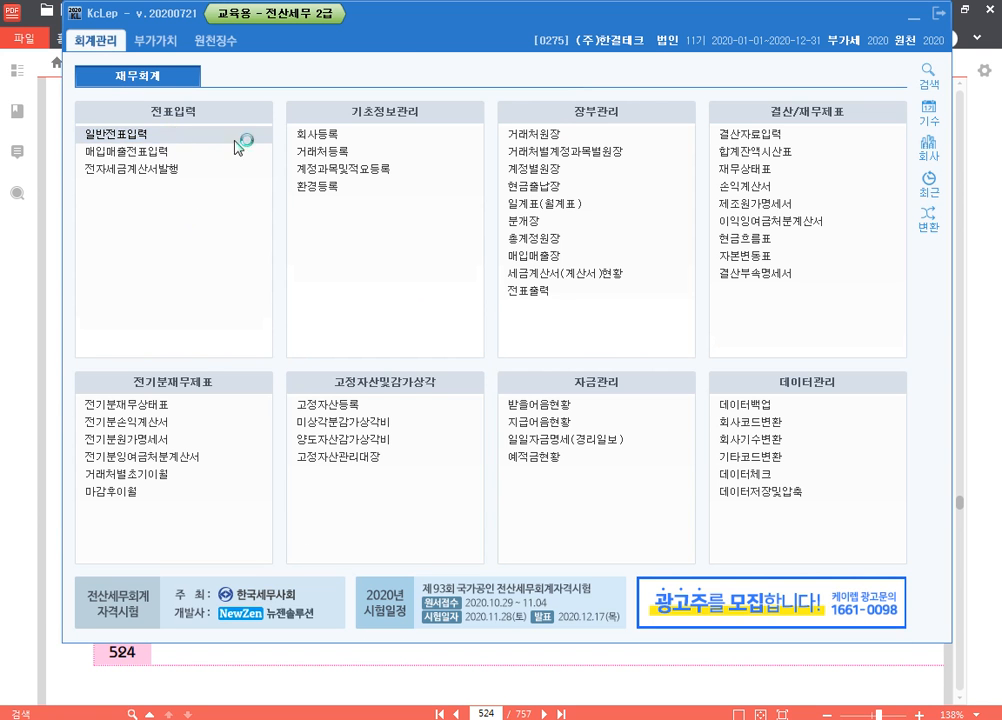
text(1231)
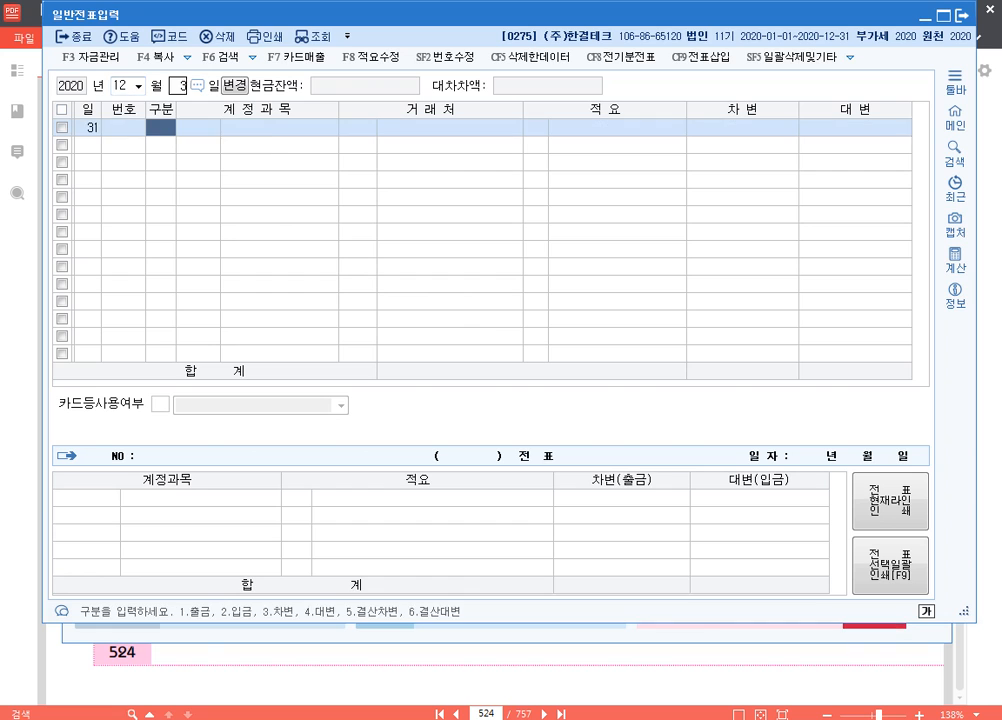
text(4)
Enter a 대변 line for account 0122 소모품 with 4,500,000, leaving 거래처 and 적요 blank
key(Return)
text(소모)
key(Return)
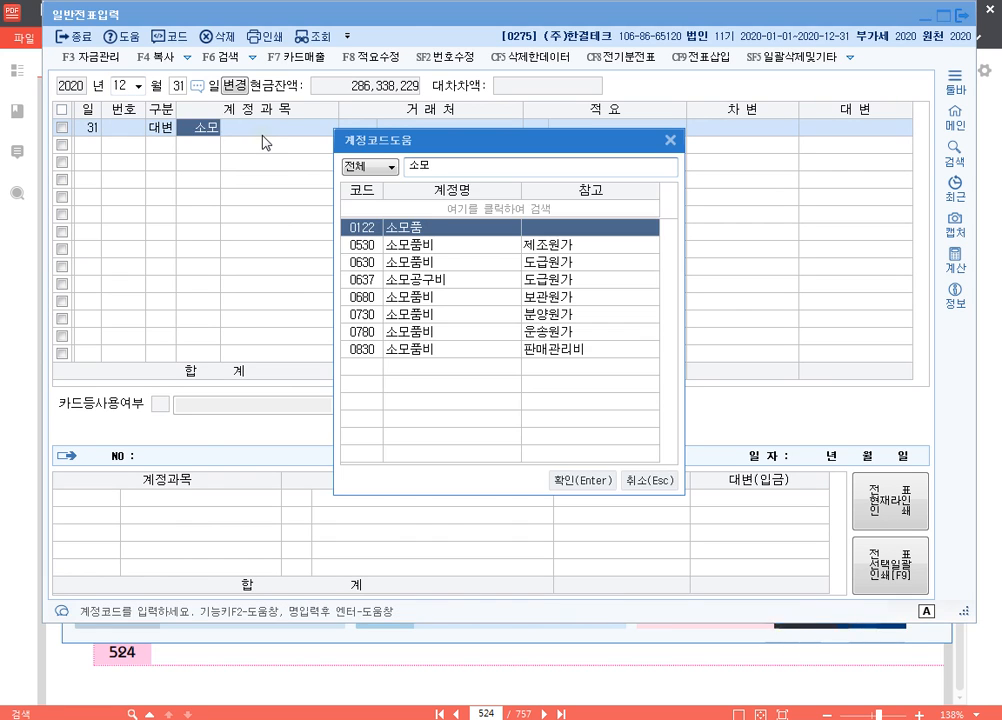
key(Return)
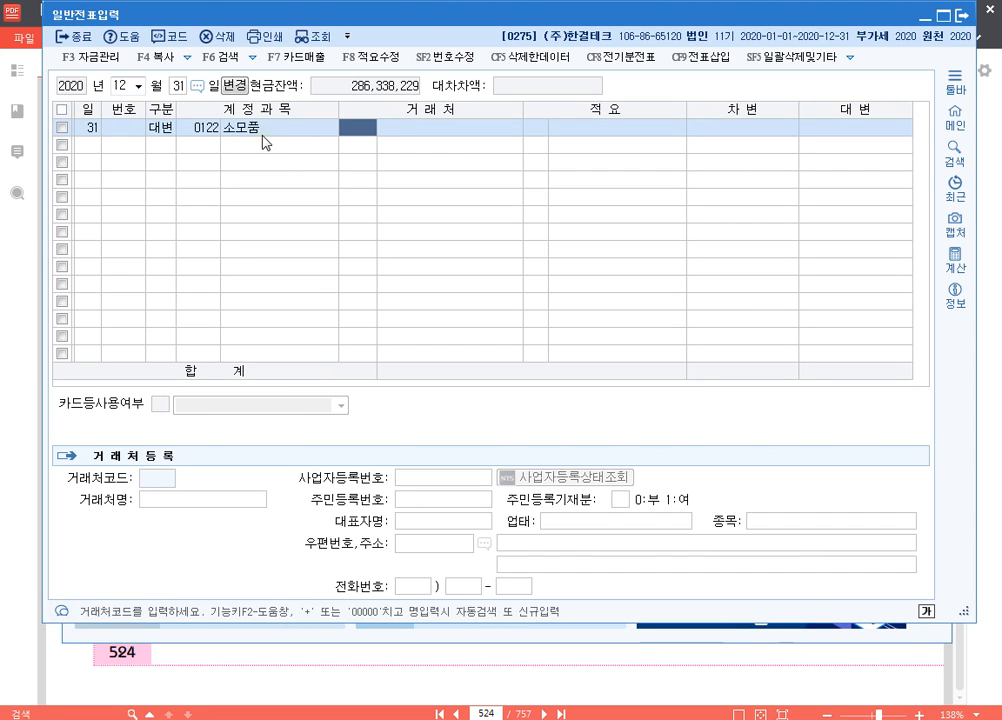
key(Return)
key(Return)
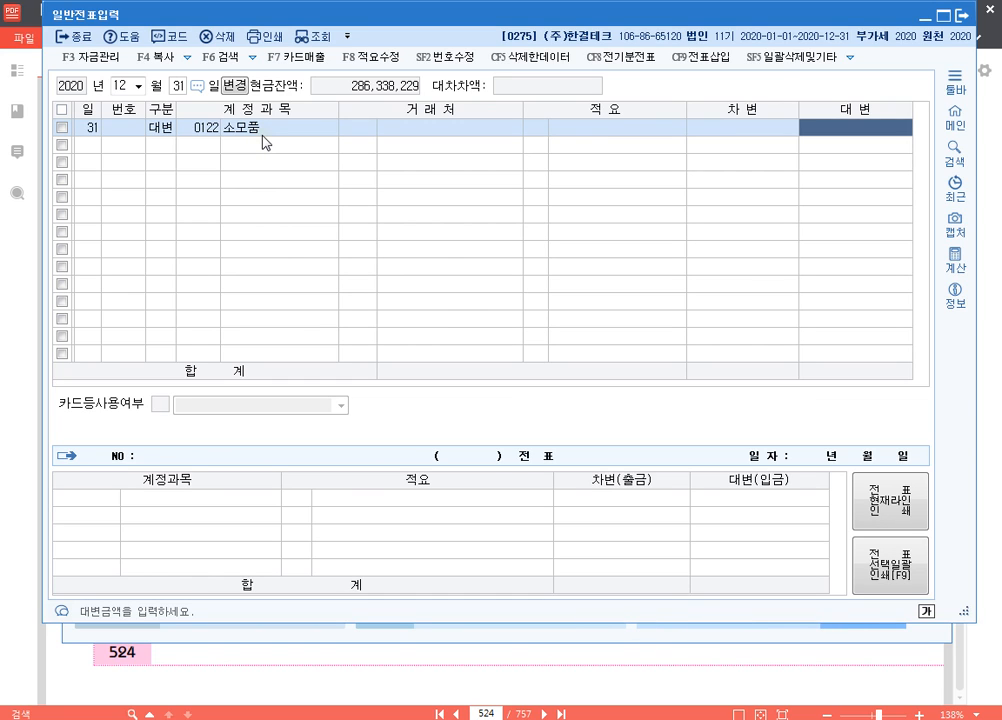
text(4500000)
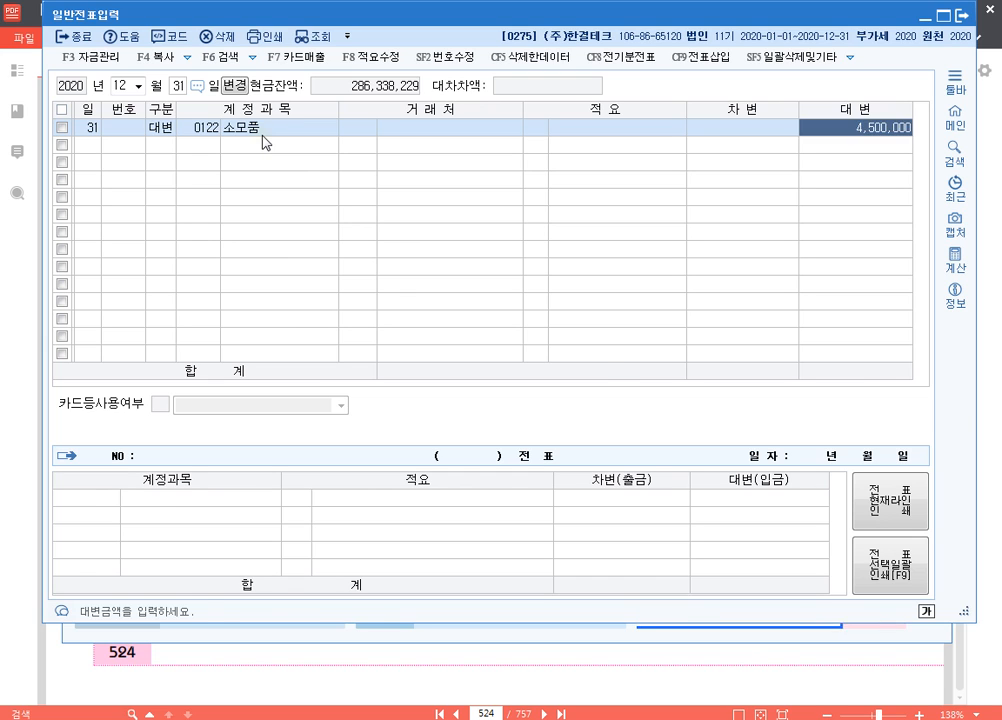
key(Return)
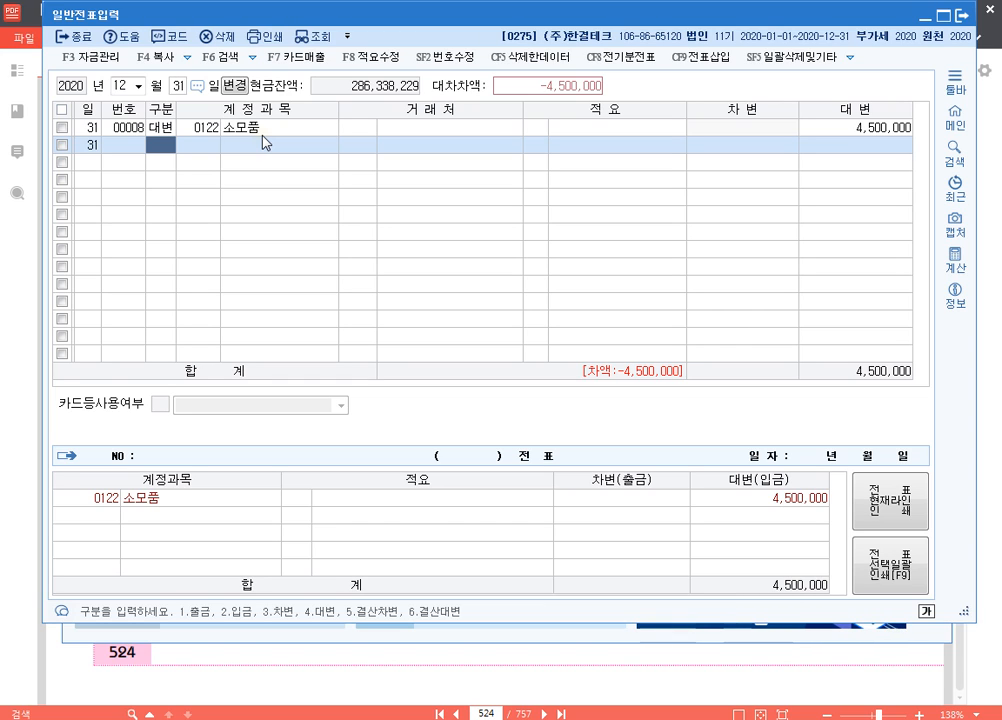
Add a 차변 line for account 0830 소모품비 (판매관리비) with 1,800,000, checking question [1] in the exam PDF and leaving 거래처 and 적요 blank
text(3)
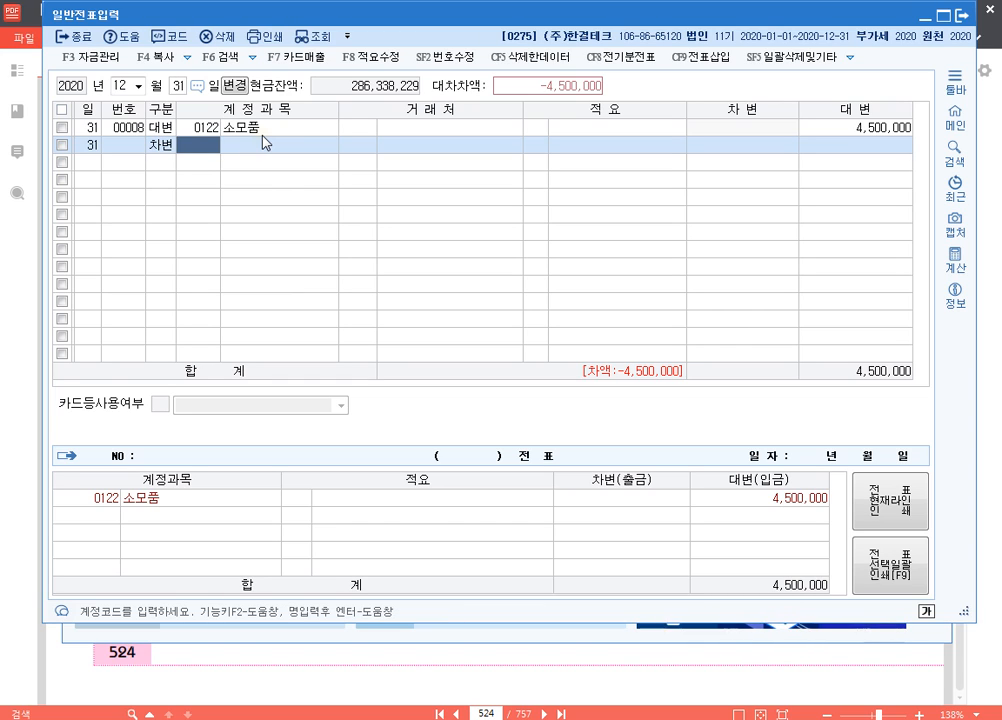
click(810, 667)
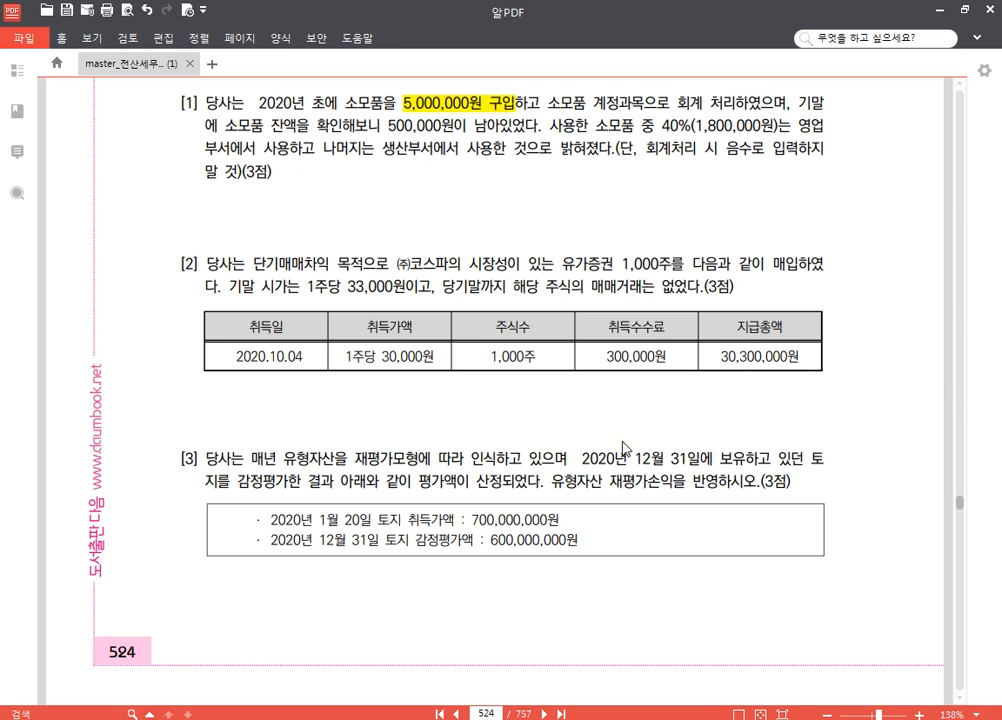
click(500, 719)
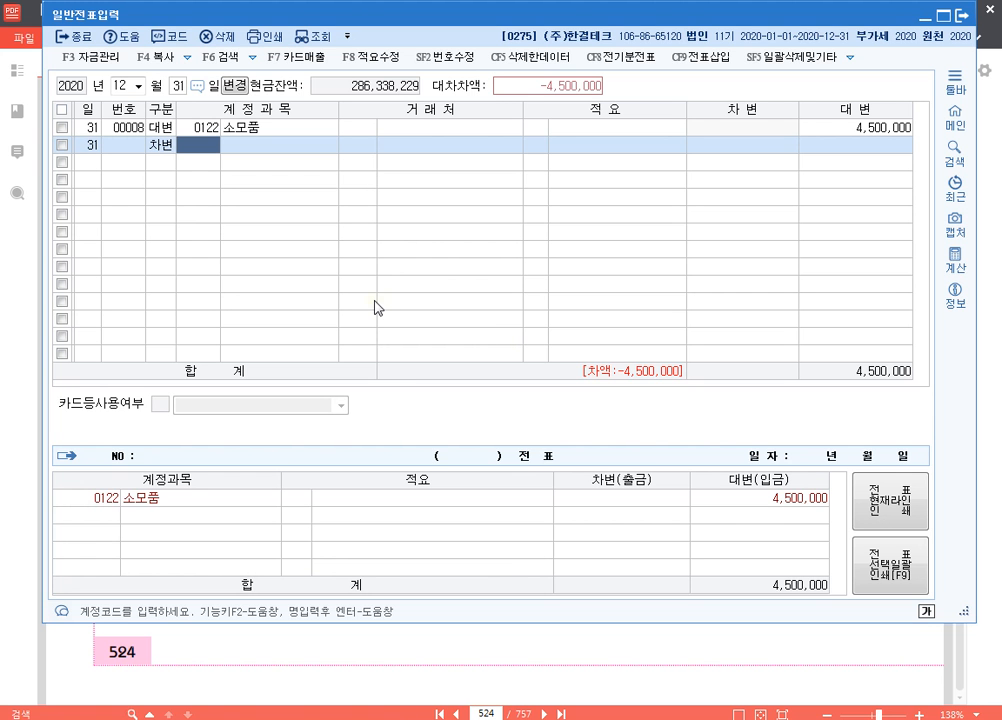
text(소모)
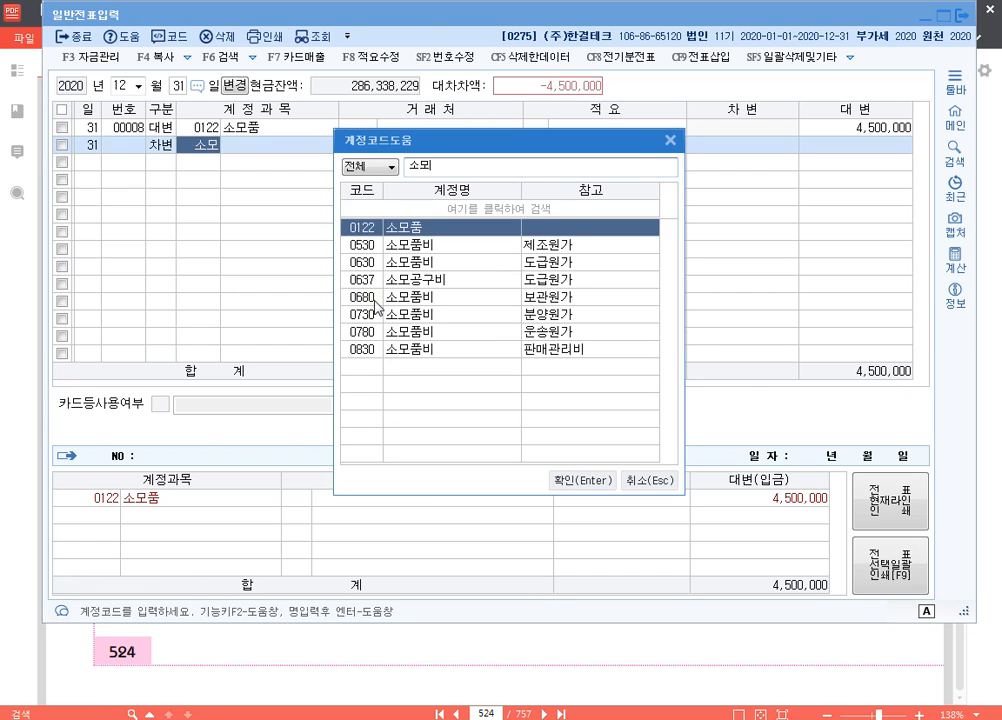
key(Up)
key(Return)
key(Return)
key(Return)
key(Return)
key(Return)
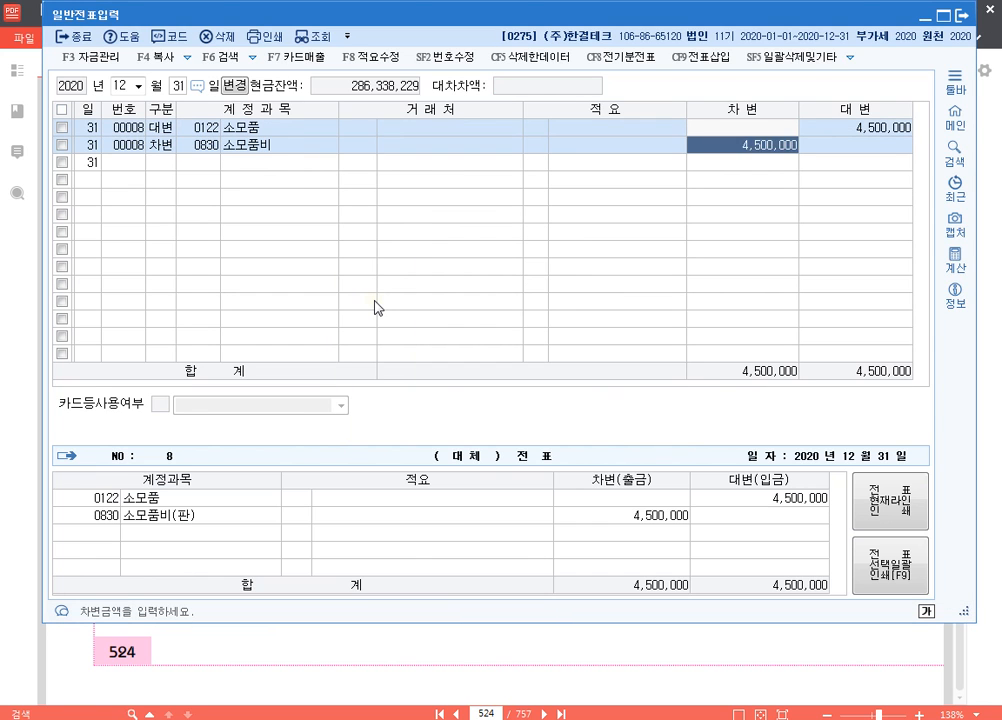
text(1800000)
Add a 차변 line for account 0530 소모품비 (제조원가) with 2,700,000, leaving 거래처 and 적요 blank
key(Return)
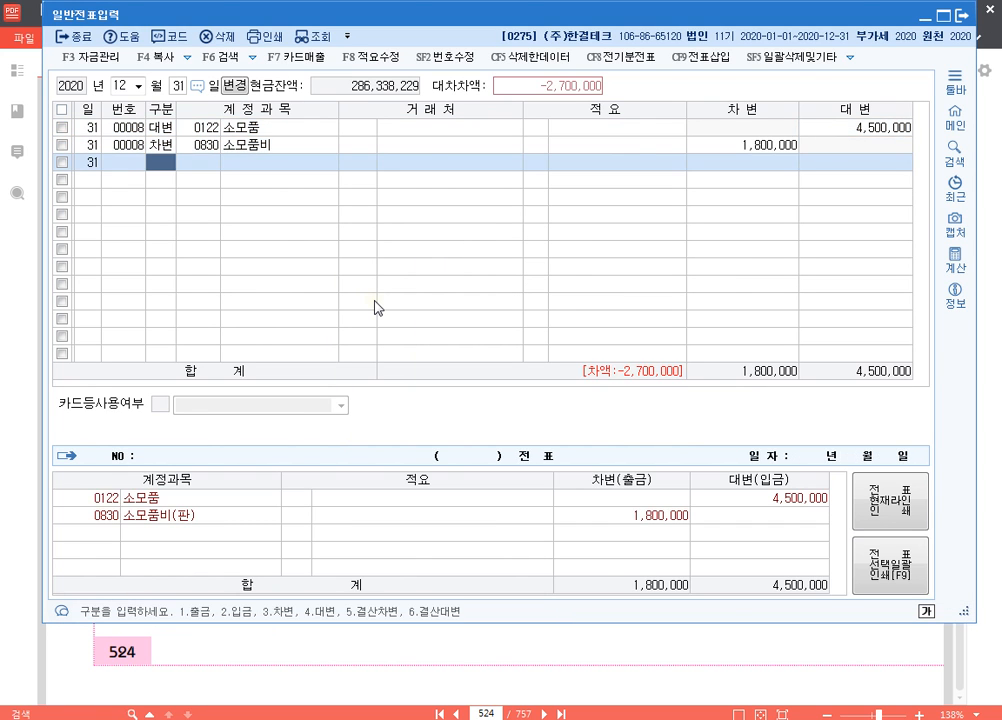
text(3)
text(530)
key(Return)
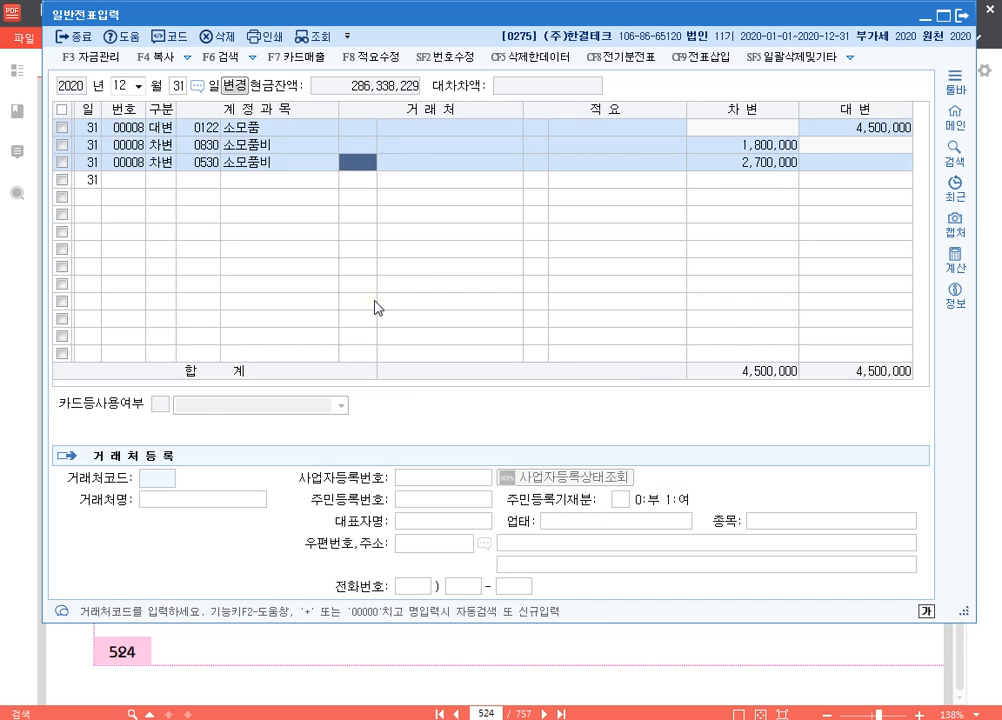
key(Return)
key(Return)
key(Return)
key(Up)
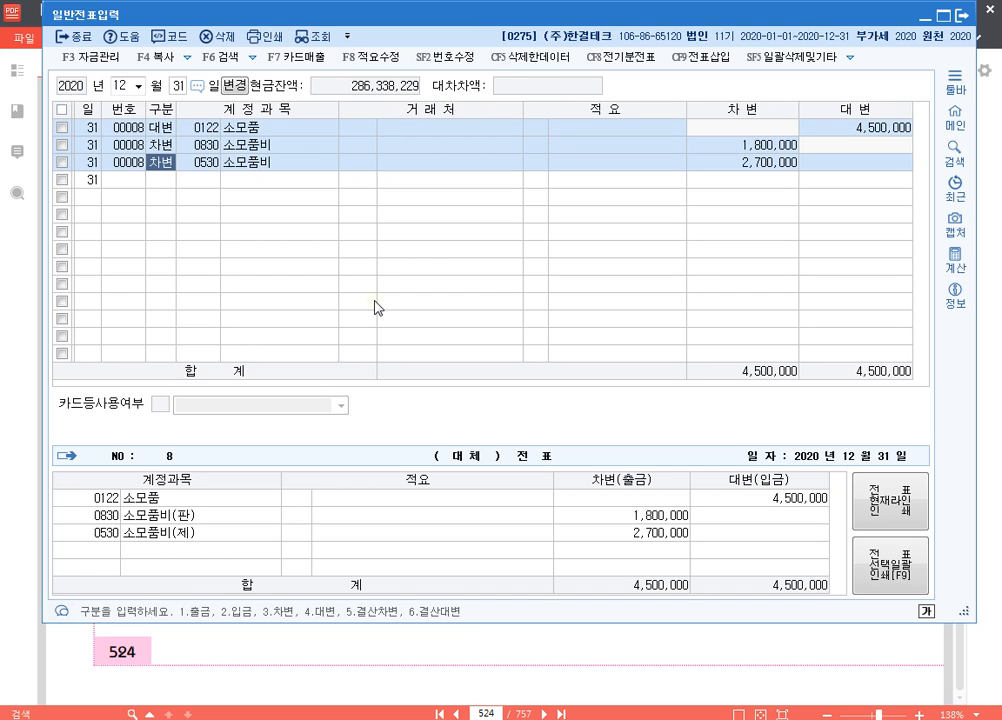
Switch to the exam PDF and highlight "단기매매차익 목적으로 ㈜코스파의 시장성이 있는" in question [2]
click(607, 661)
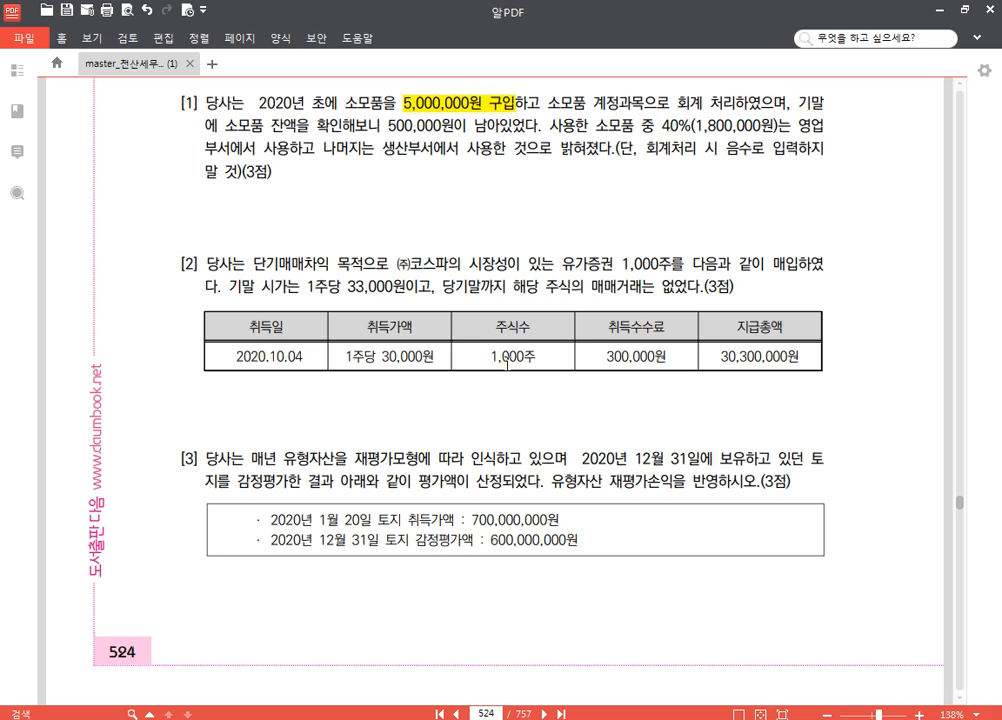
drag(253, 265, 548, 268)
click(563, 241)
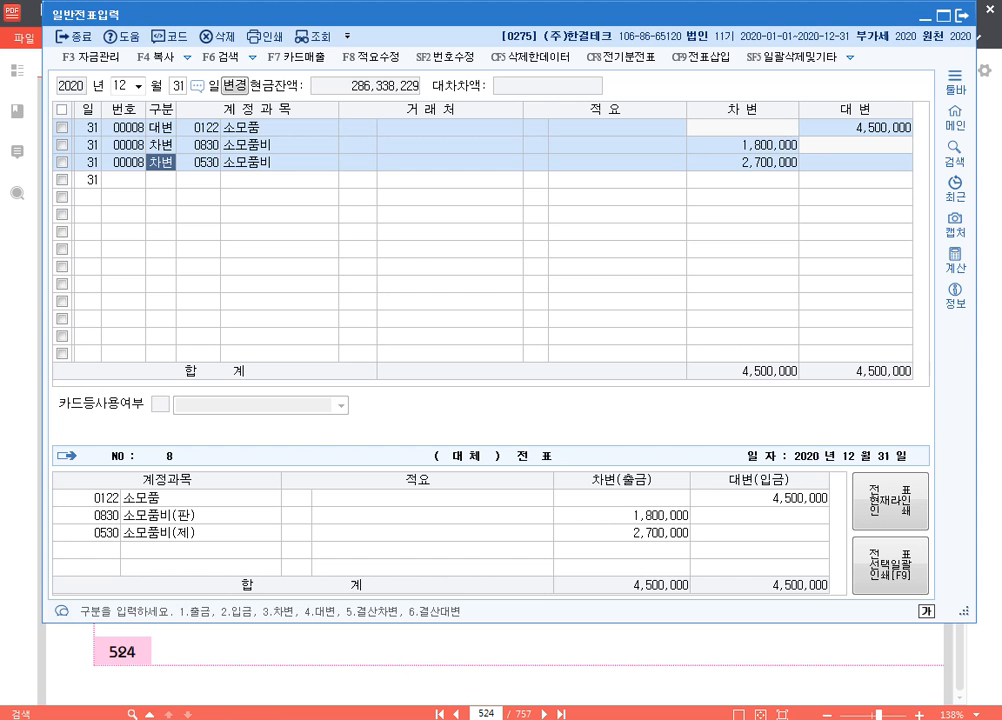
Switch to KcLep and enter a 차변 line for account 0107 단기매매증권 with 3,000,000 on a new row
key(alt+Tab)
click(157, 180)
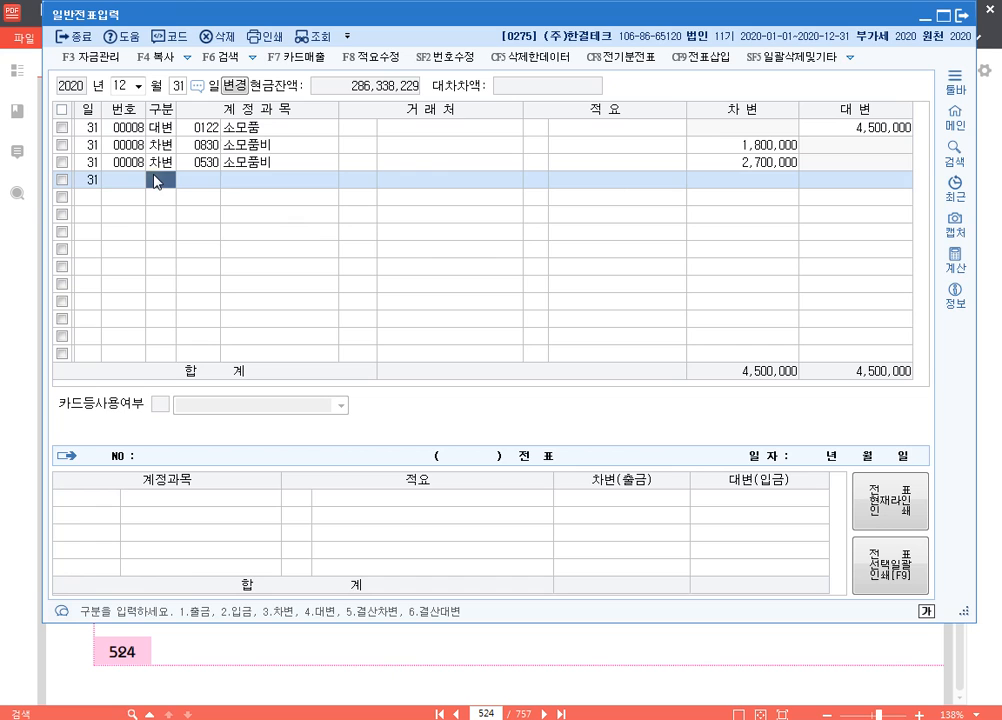
text(3)
key(Return)
text(107)
key(Return)
key(Return)
key(Return)
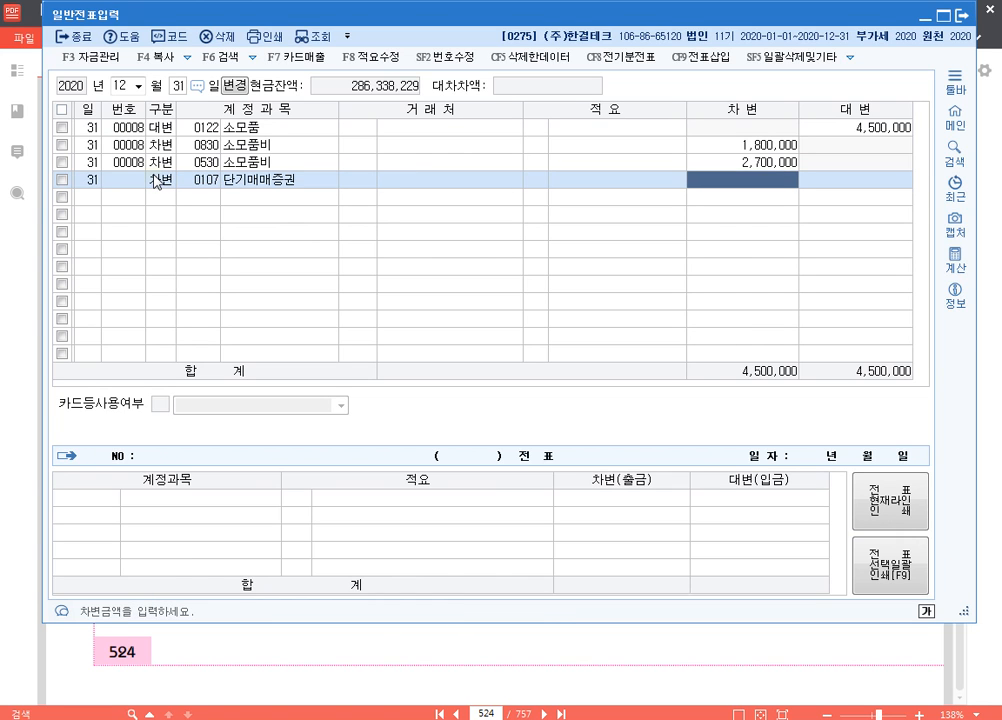
text(3000000)
key(Return)
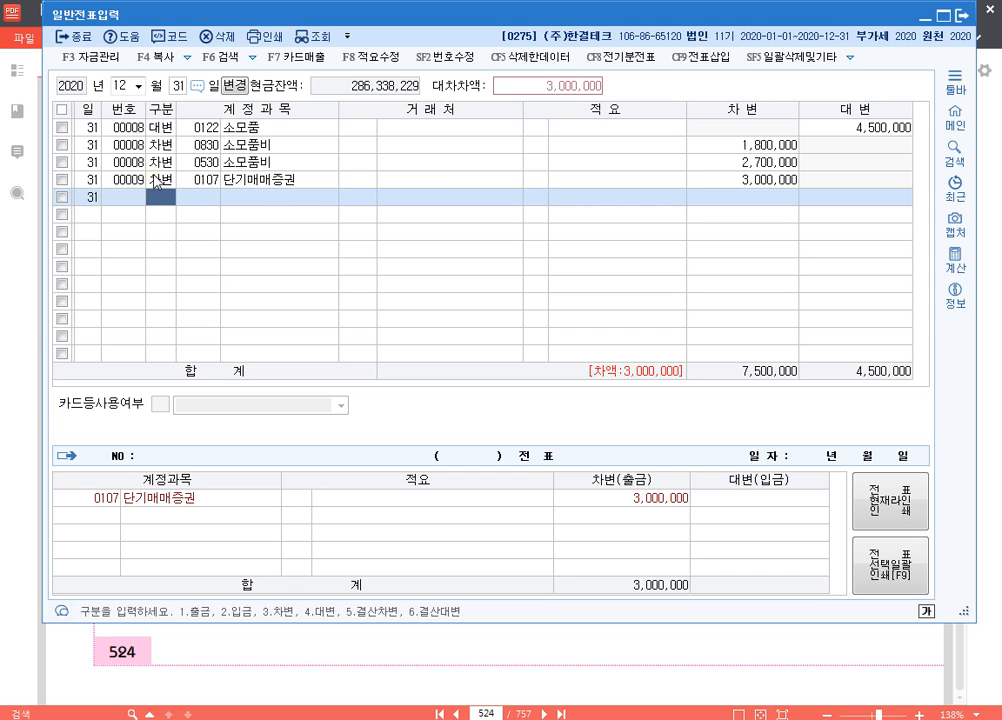
Add a 대변 line for account 0905 단기매매증권평가이익 with 3,000,000, leaving 거래처 and 적요 blank
text(4)
key(Return)
text(단기)
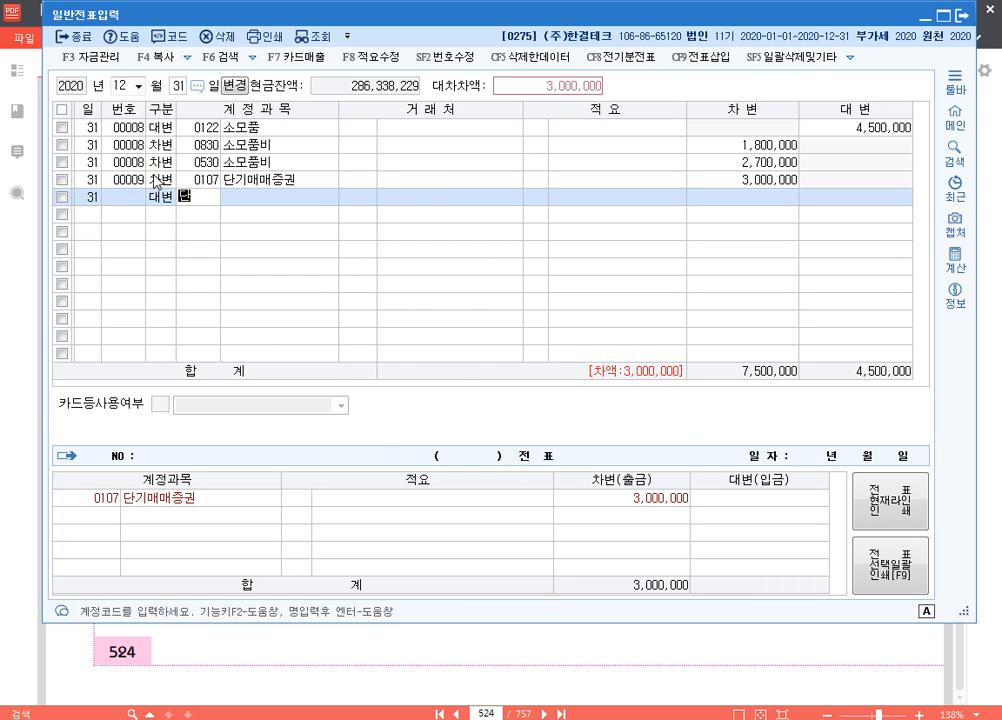
key(Return)
key(Down)
key(Down)
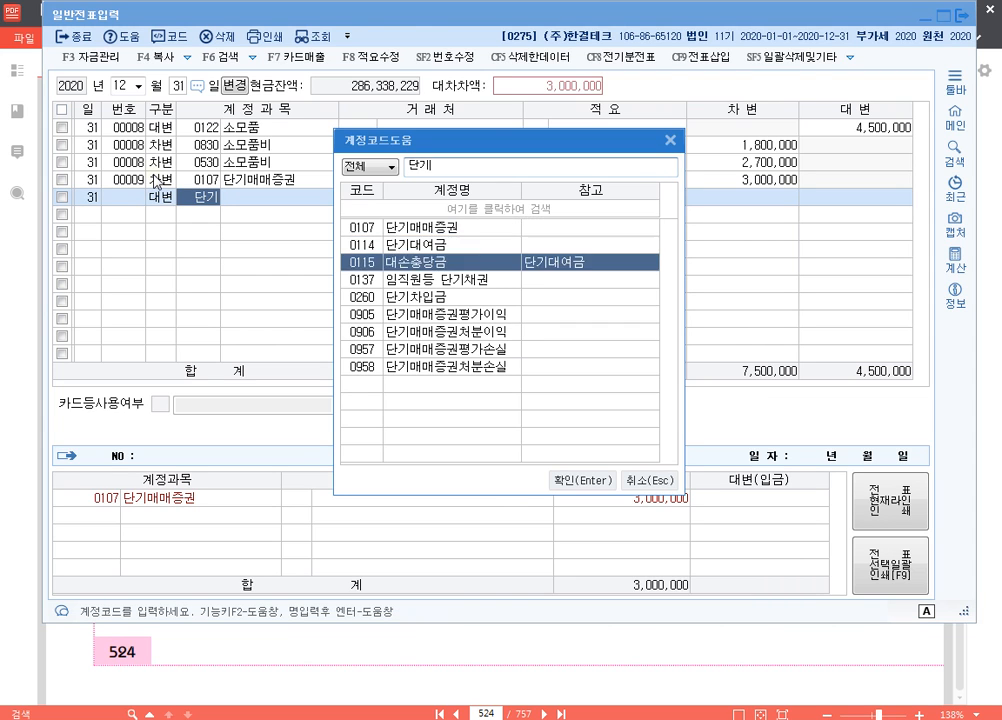
key(Down)
key(Down)
key(Down)
key(Return)
key(Return)
key(Return)
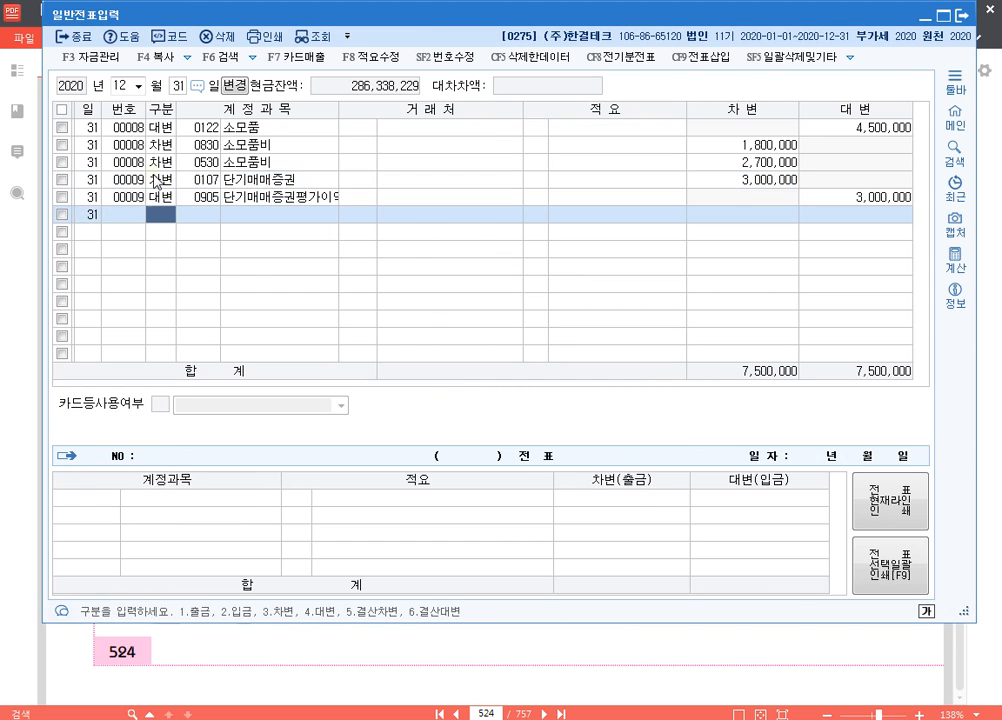
key(Up)
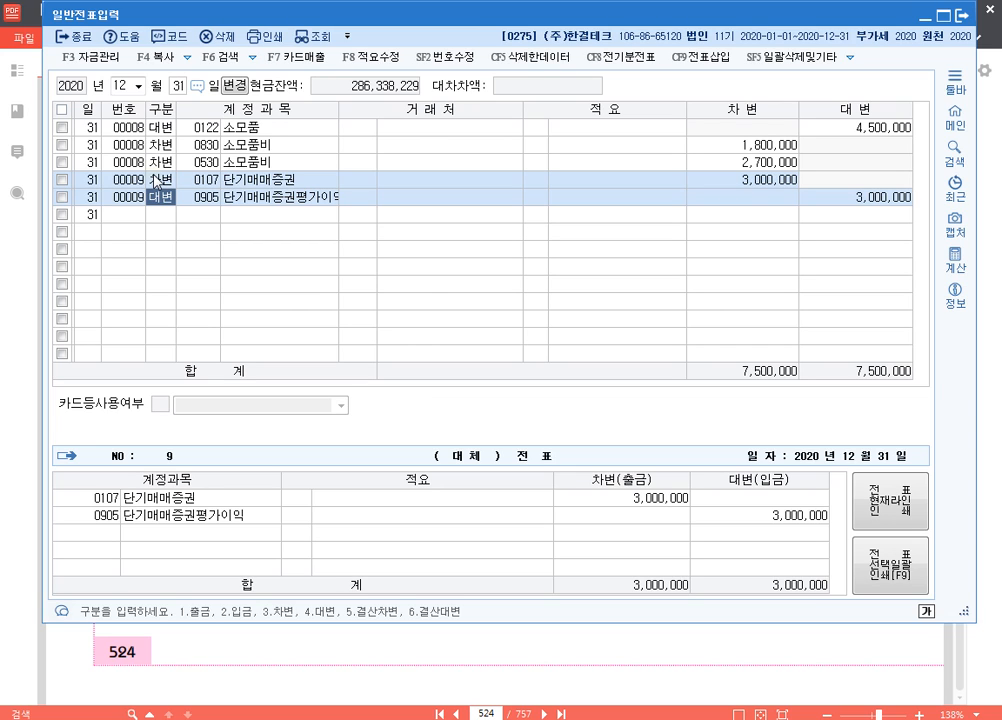
Consult question [3] in the exam PDF and enter a 대변 line in KcLep for account 0201 토지 with 100,000,000
click(988, 358)
scroll(441, 430, down, 5)
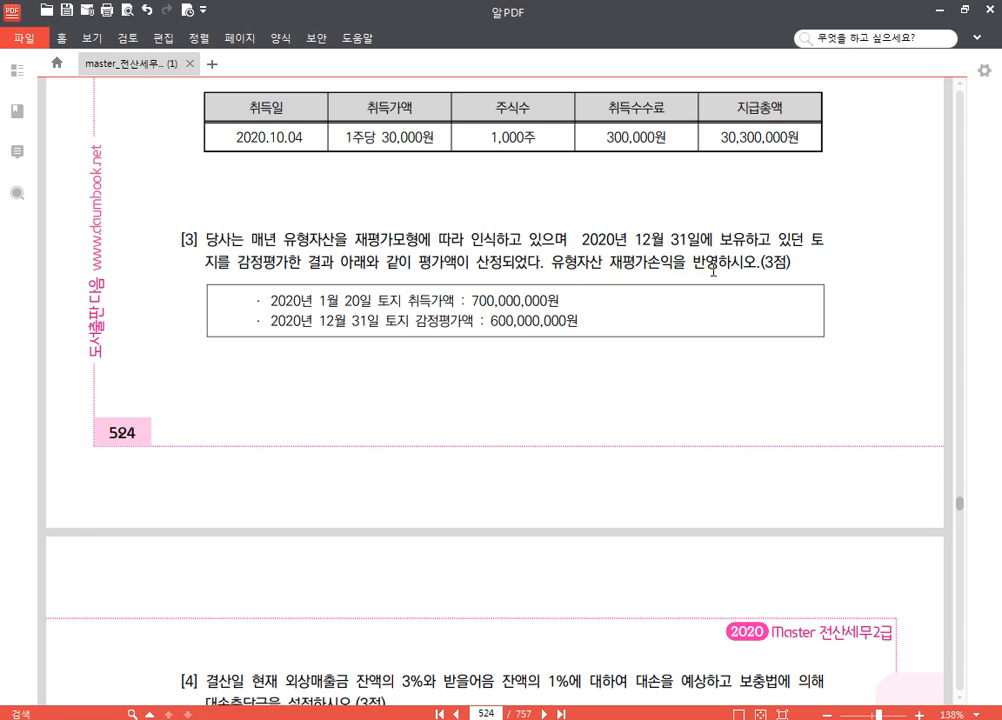
scroll(711, 288, down, 2)
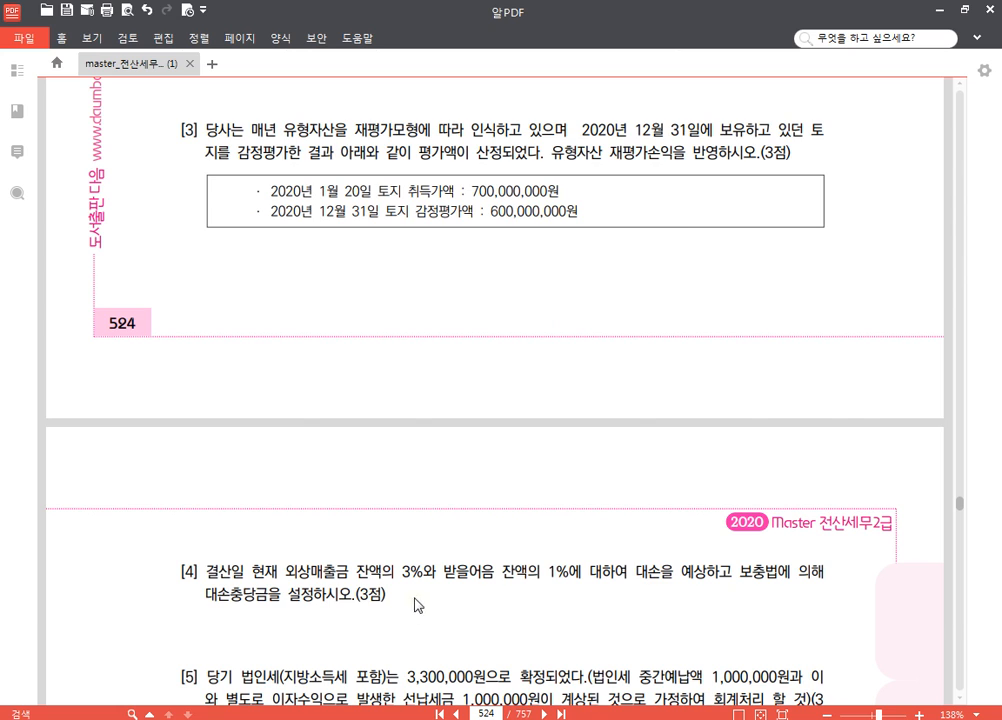
key(alt+Tab)
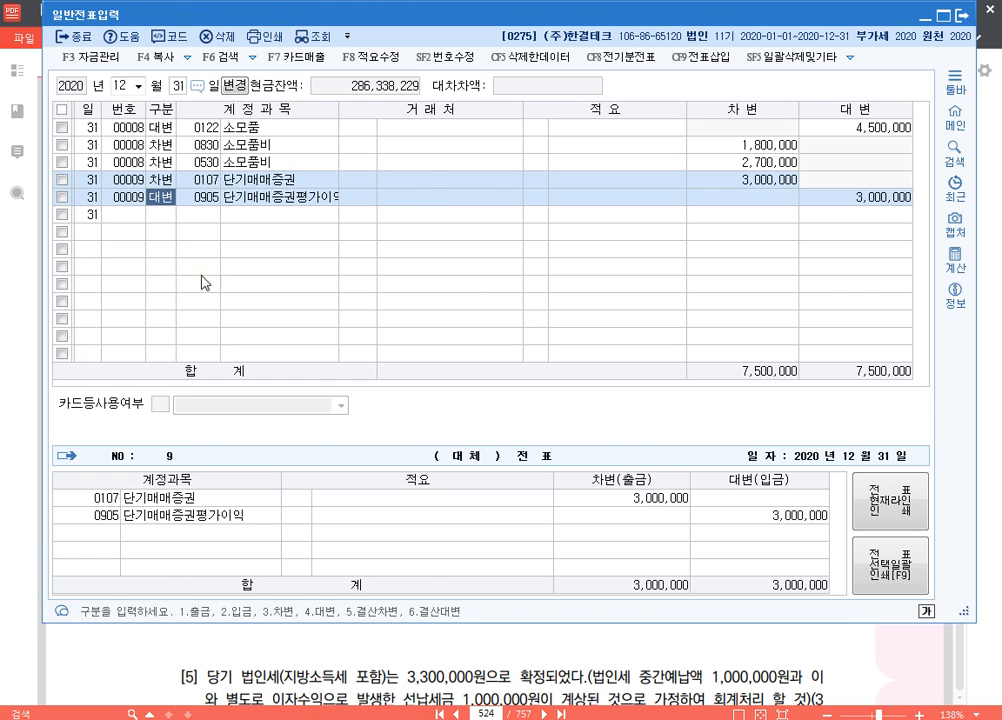
click(159, 219)
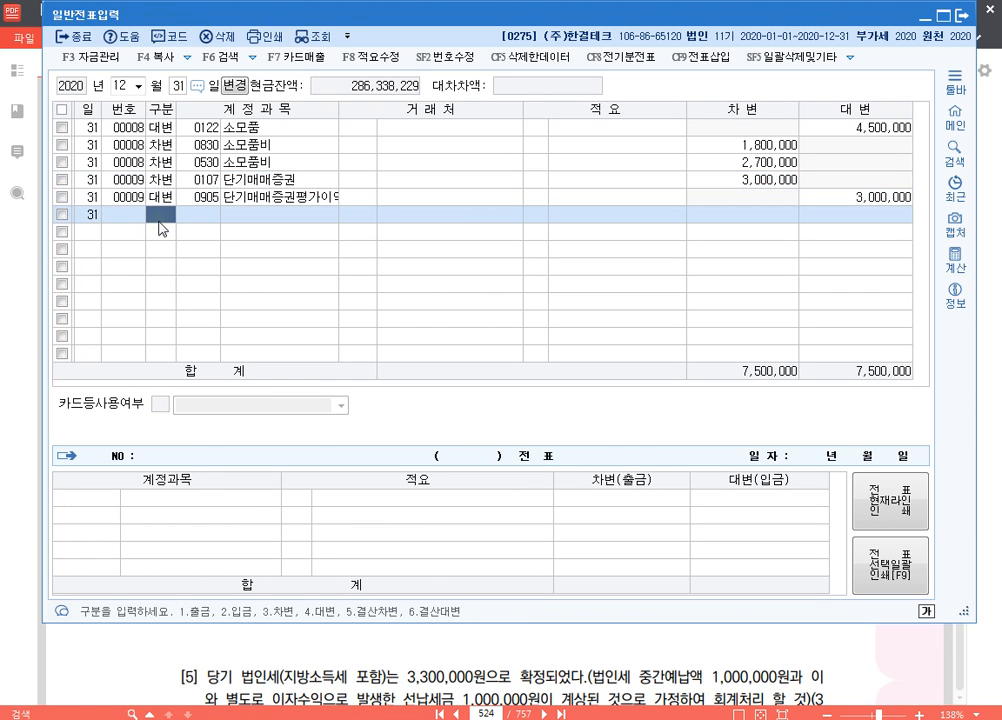
text(4)
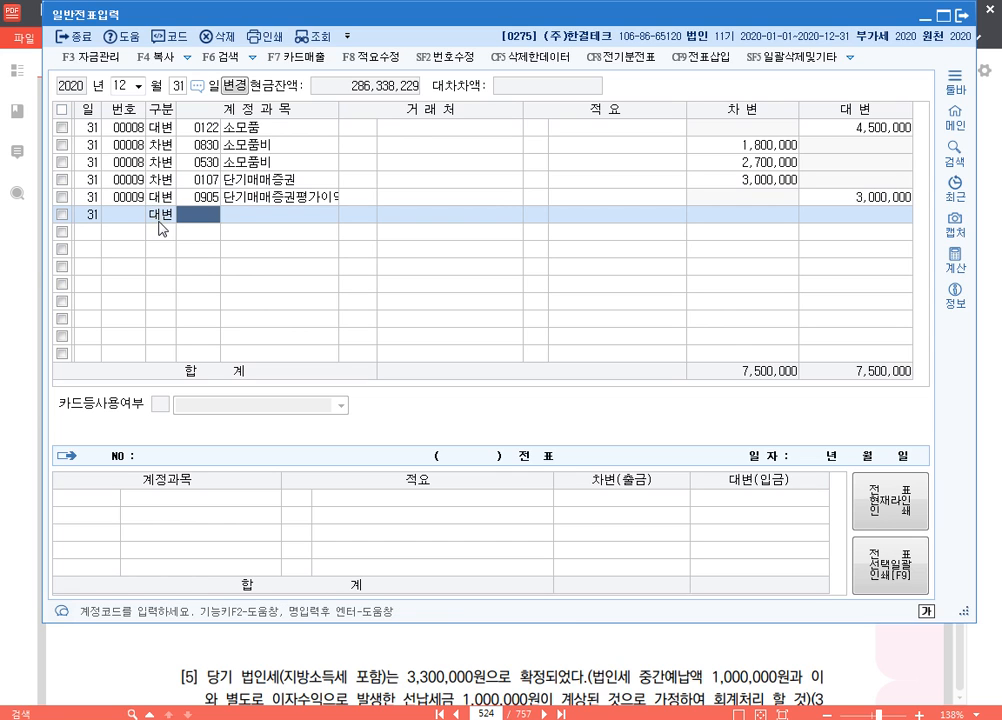
text(201)
key(Return)
key(Return)
key(Return)
text(100)
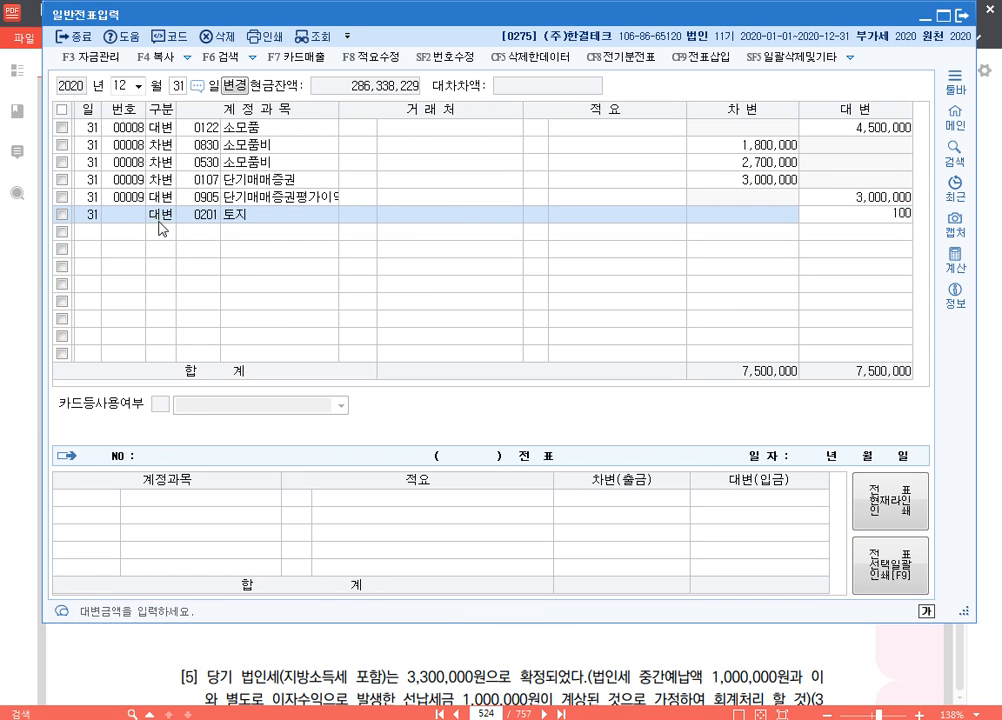
text(,000,000)
key(Return)
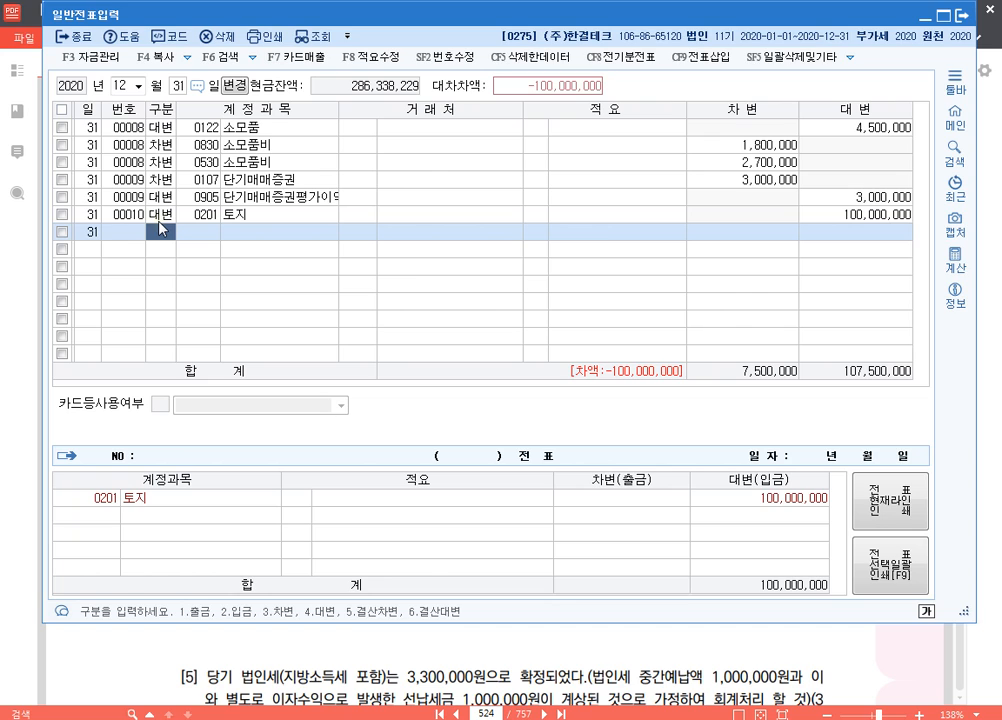
Add a 차변 line for account 0983 재평가손실 with 100,000,000, leaving 거래처 and 적요 blank
key(3)
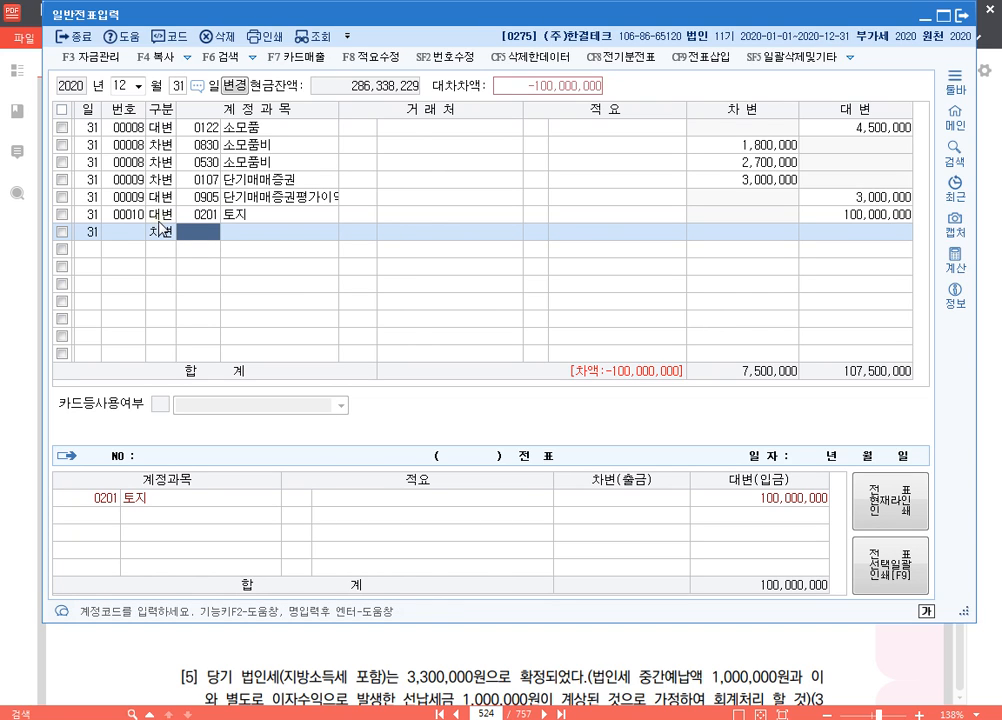
text(재평가)
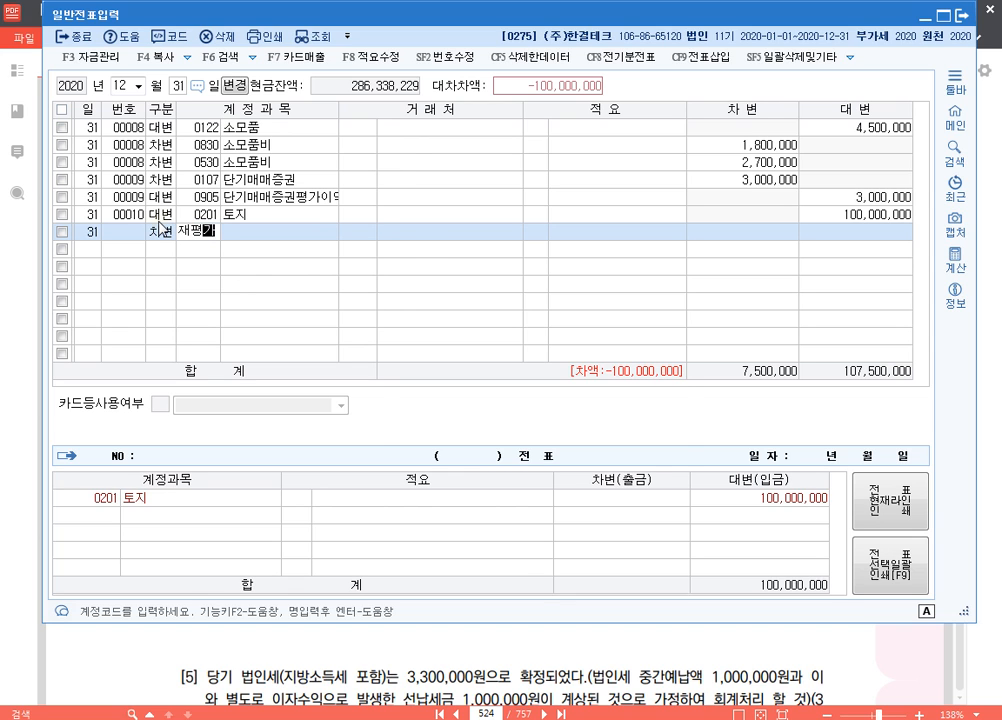
key(Return)
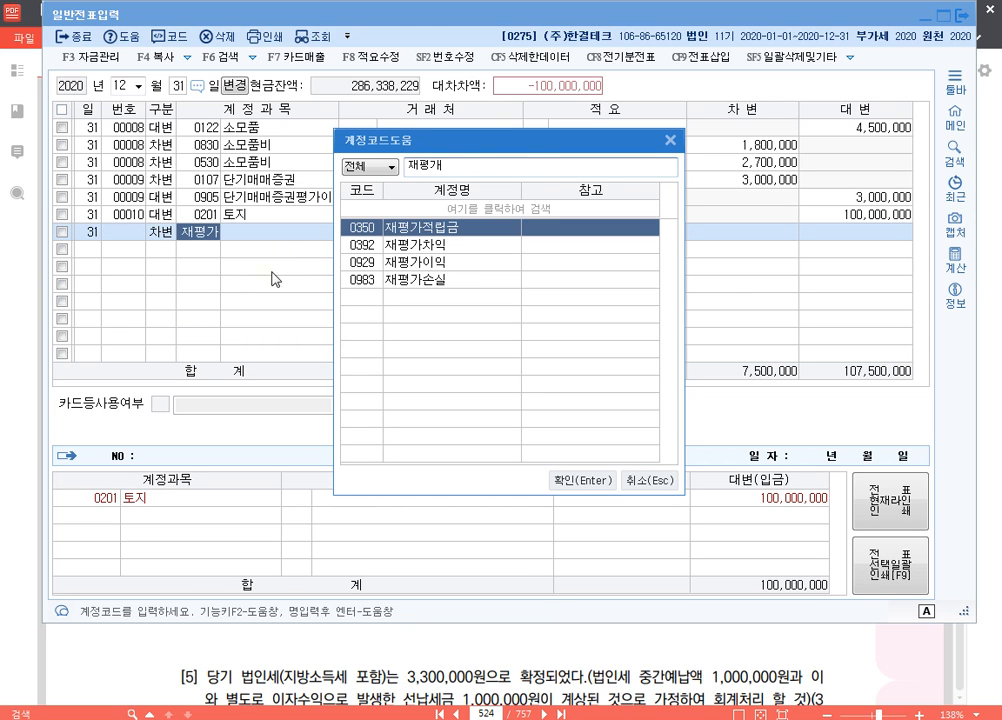
drag(410, 136, 418, 42)
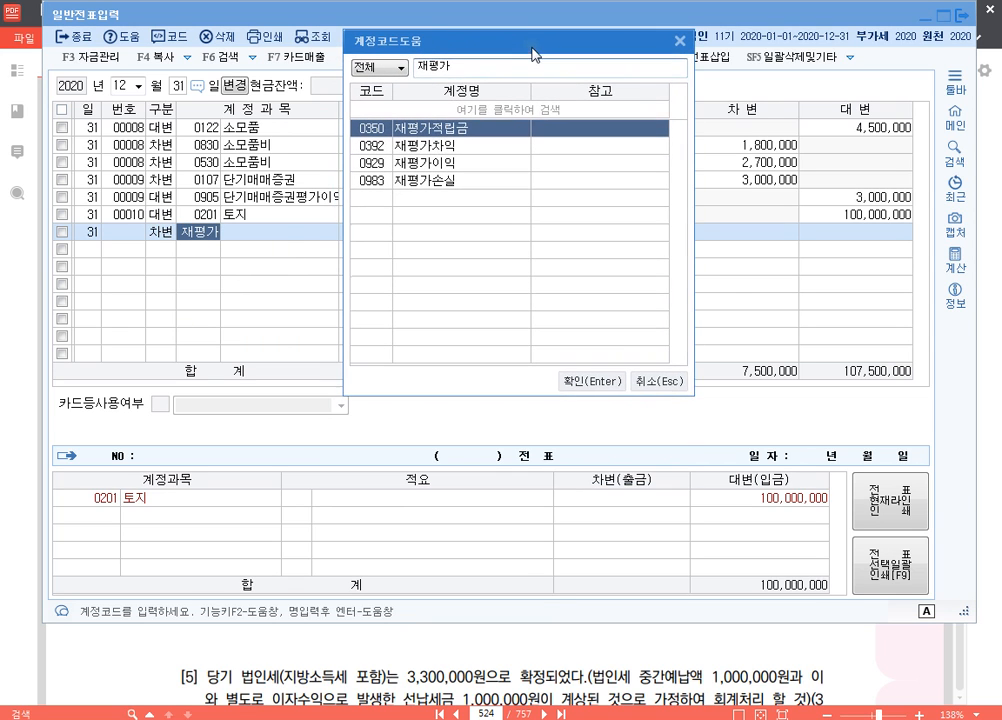
click(450, 147)
click(452, 164)
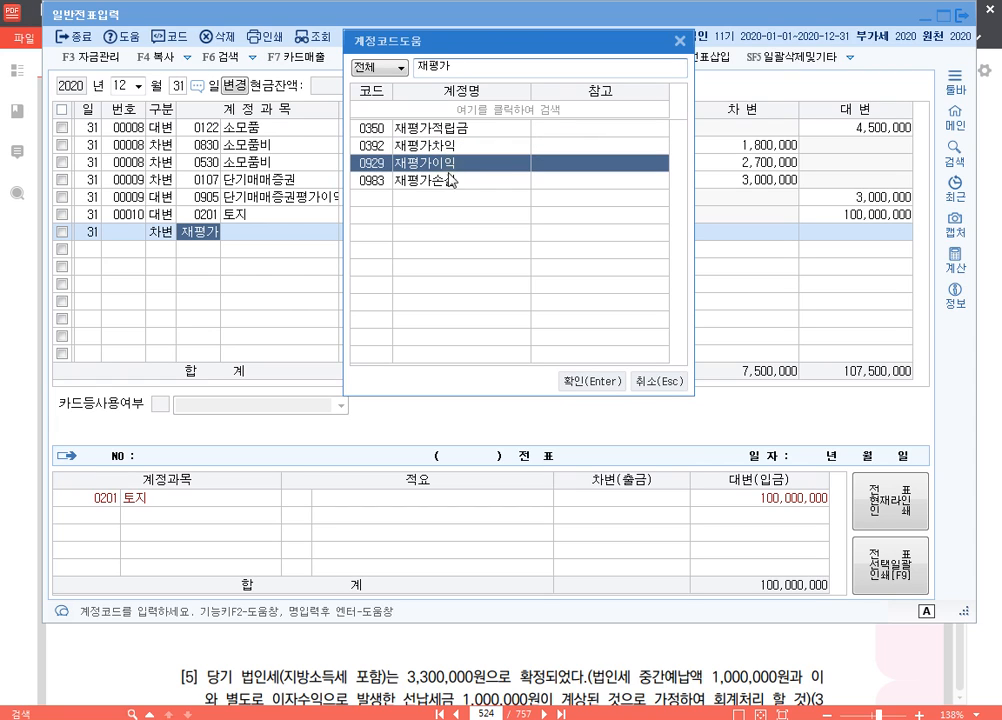
click(450, 180)
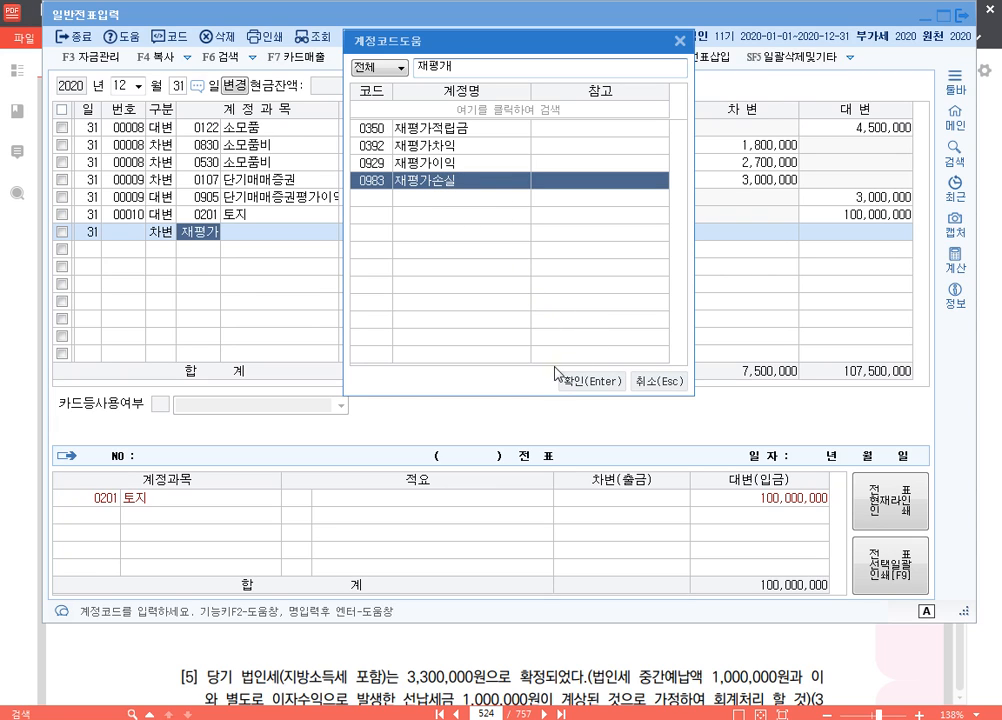
click(589, 382)
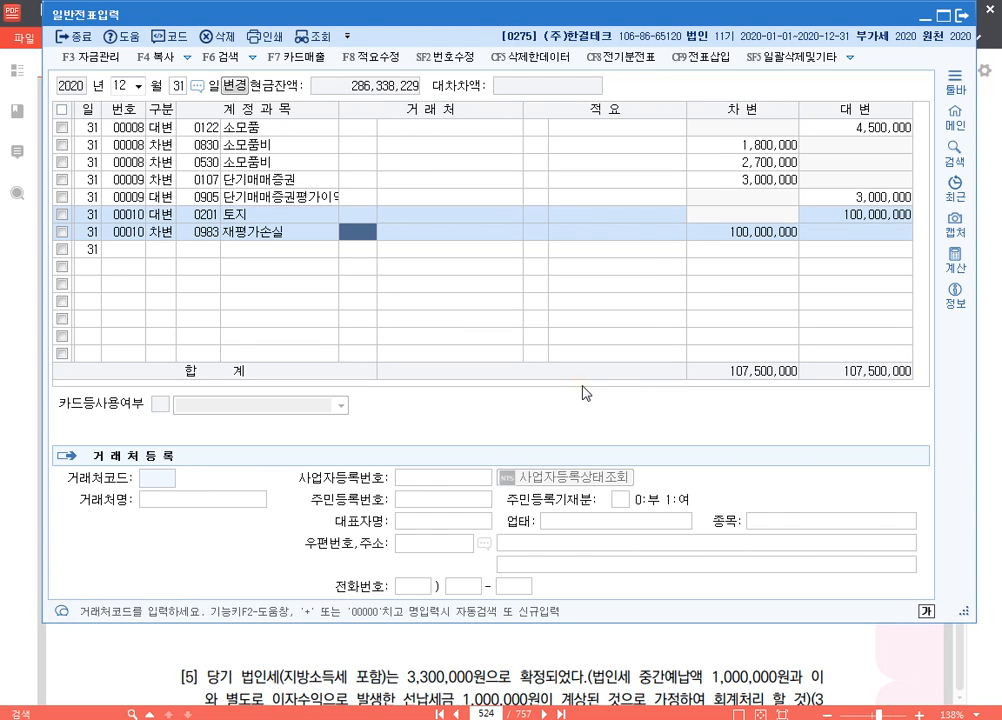
key(Return)
key(Return)
key(Return)
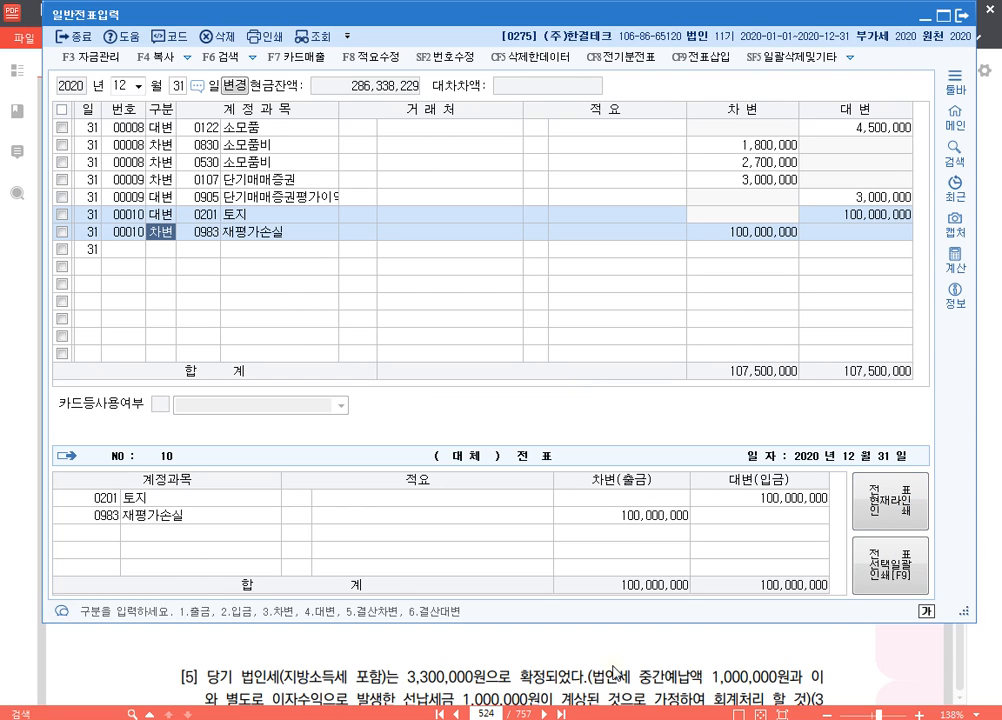
Switch to the exam PDF and read questions [4] and [5] on 대손충당금 and 법인세
click(614, 672)
scroll(620, 593, down, 4)
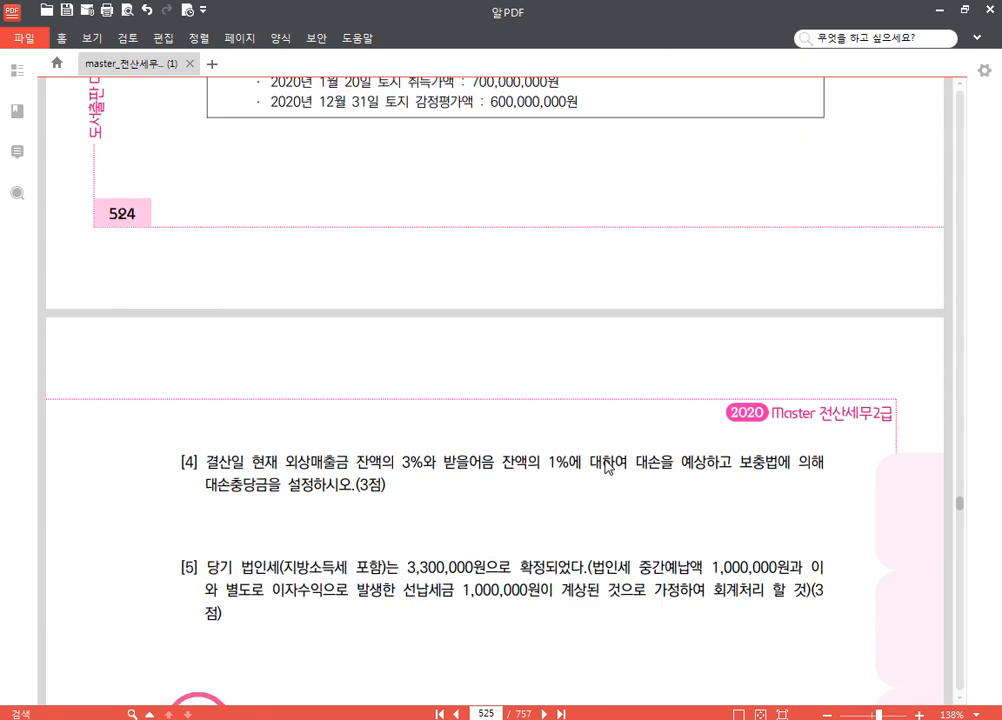
scroll(606, 463, up, 1)
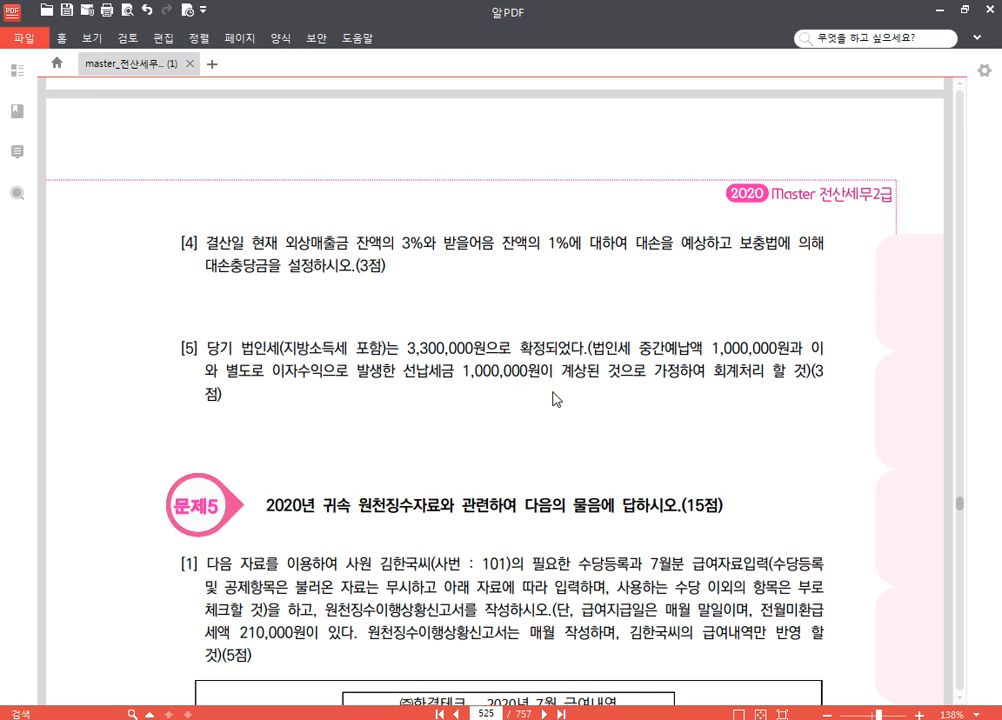
scroll(461, 390, up, 5)
scroll(461, 390, down, 5)
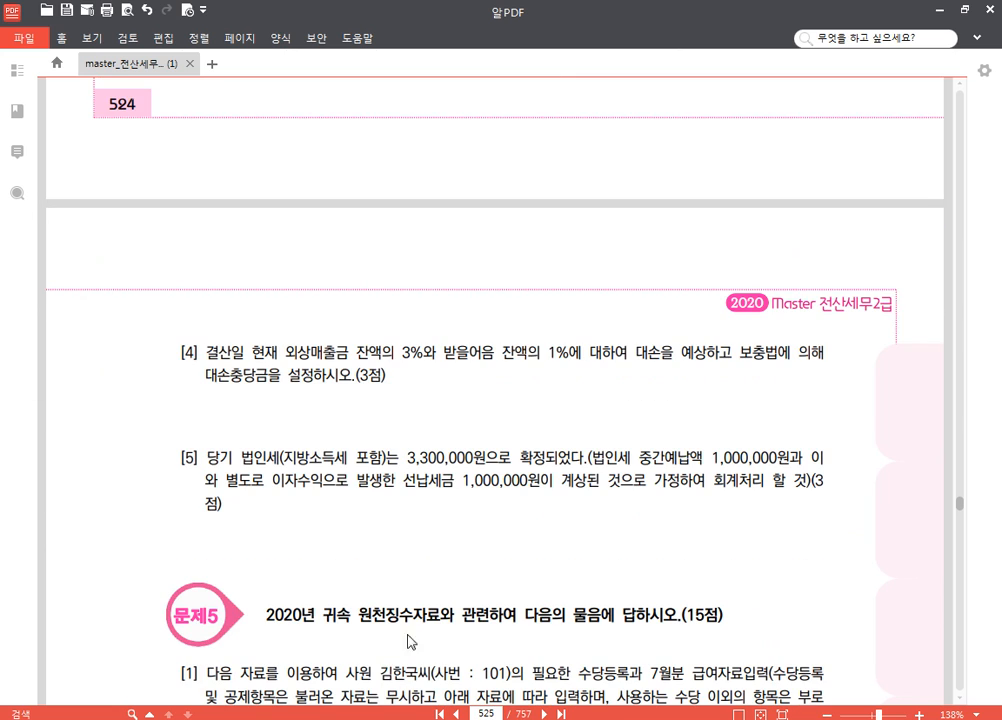
Switch back to KcLep, close 일반전표입력 and open 결산자료입력 for the period 2020년 01월 to 12월
key(alt+Tab)
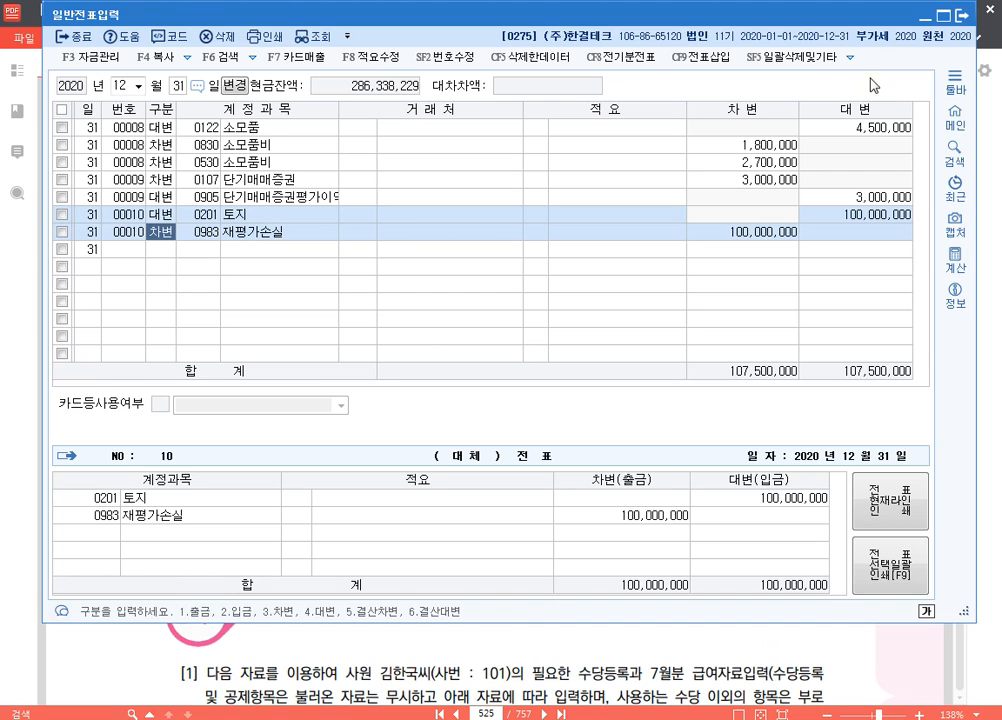
click(961, 16)
key(alt+Tab)
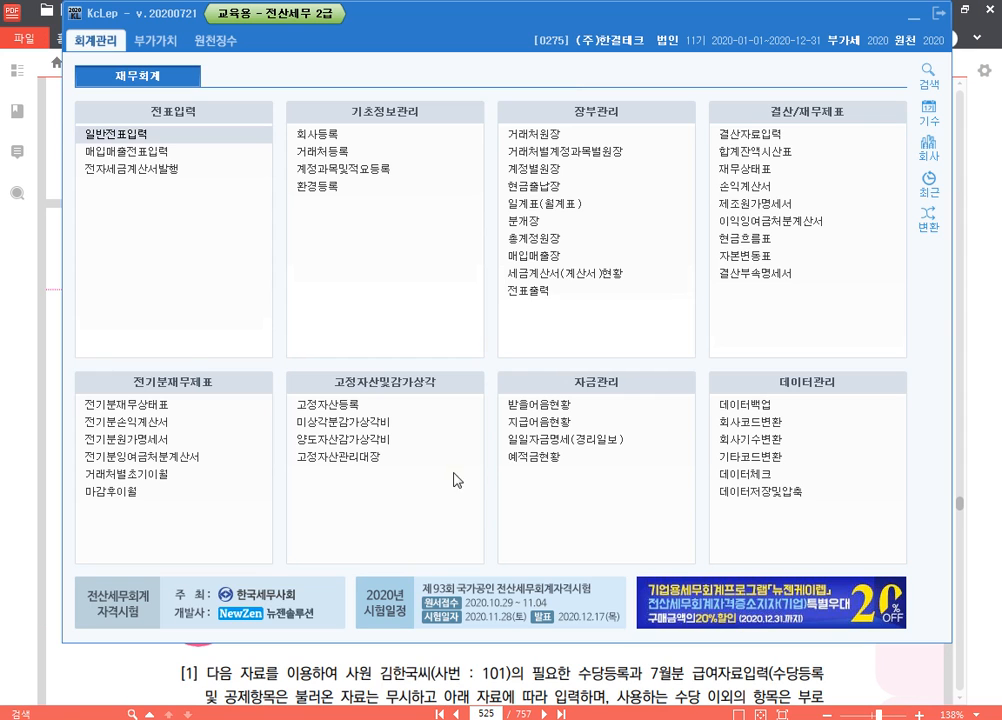
click(760, 134)
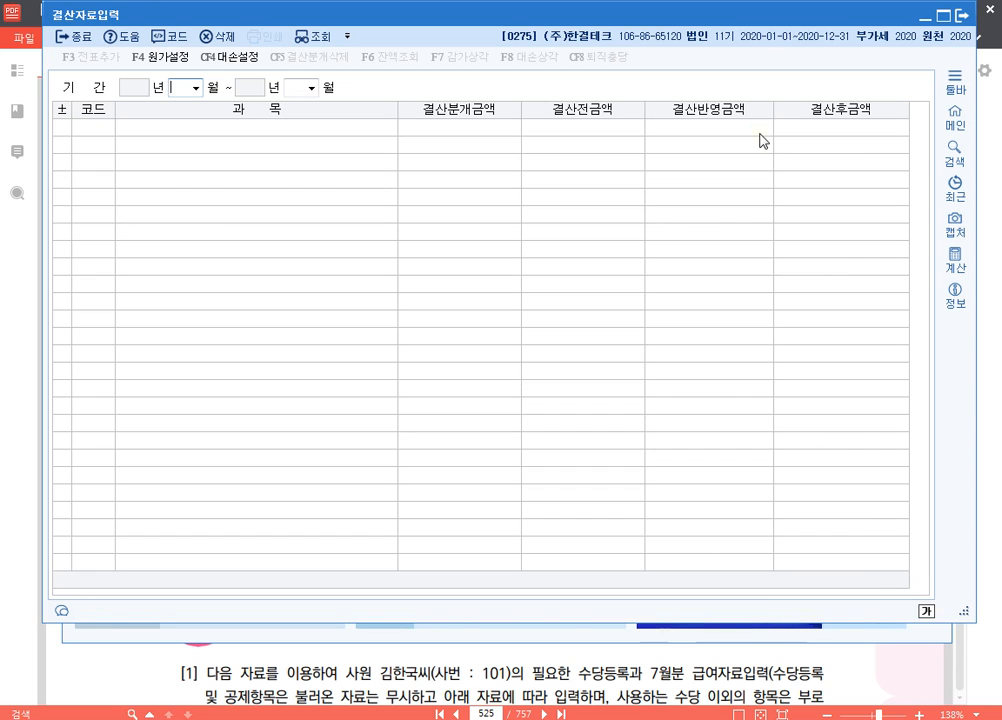
text(0112)
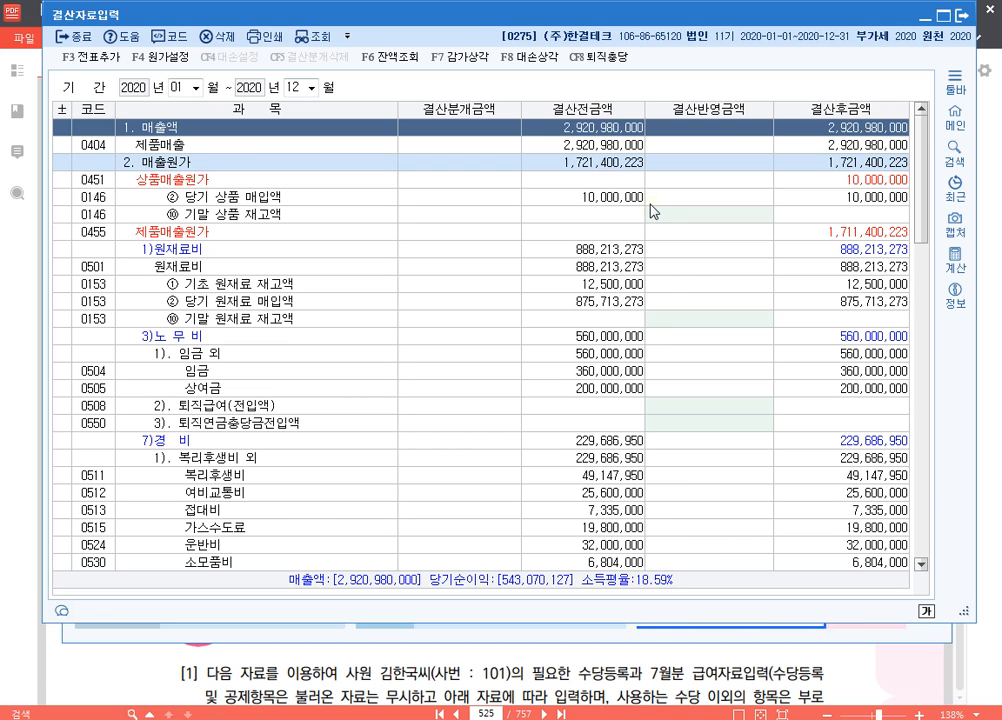
Open the 대손상각 calculation, set 대손율 to 3% and examine the additional allowance for 외상매출금
click(546, 61)
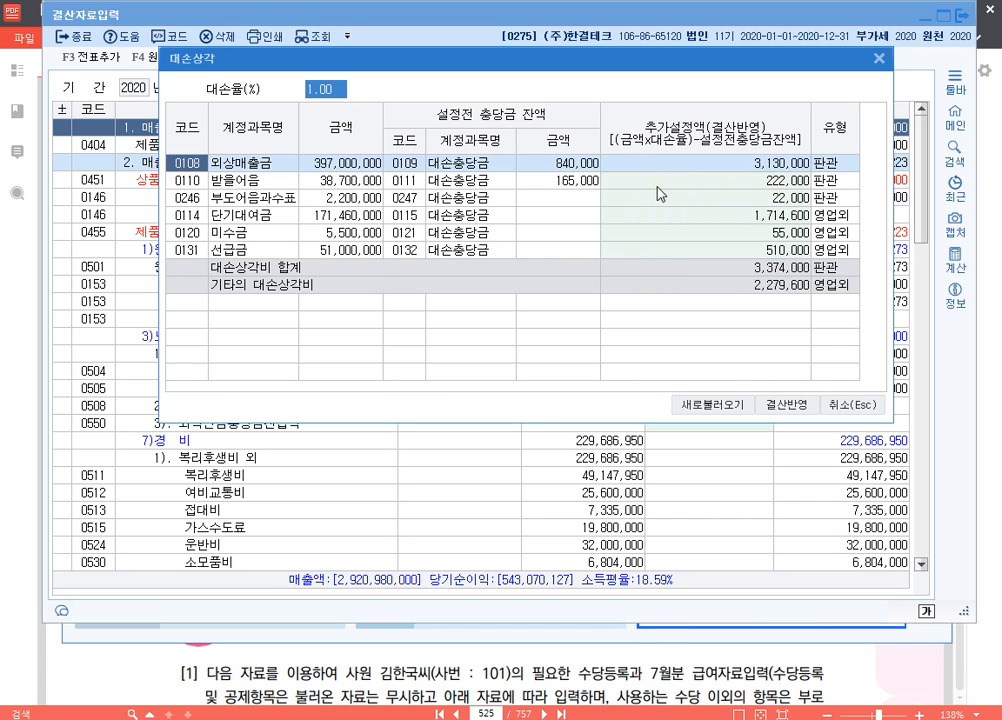
click(740, 183)
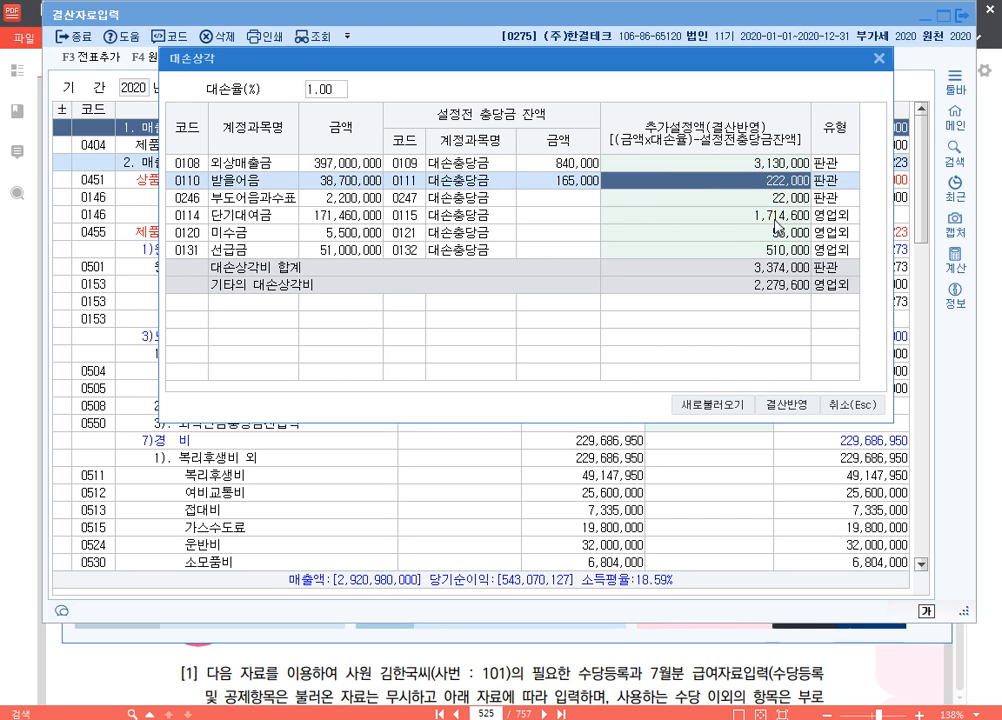
click(316, 89)
text(3)
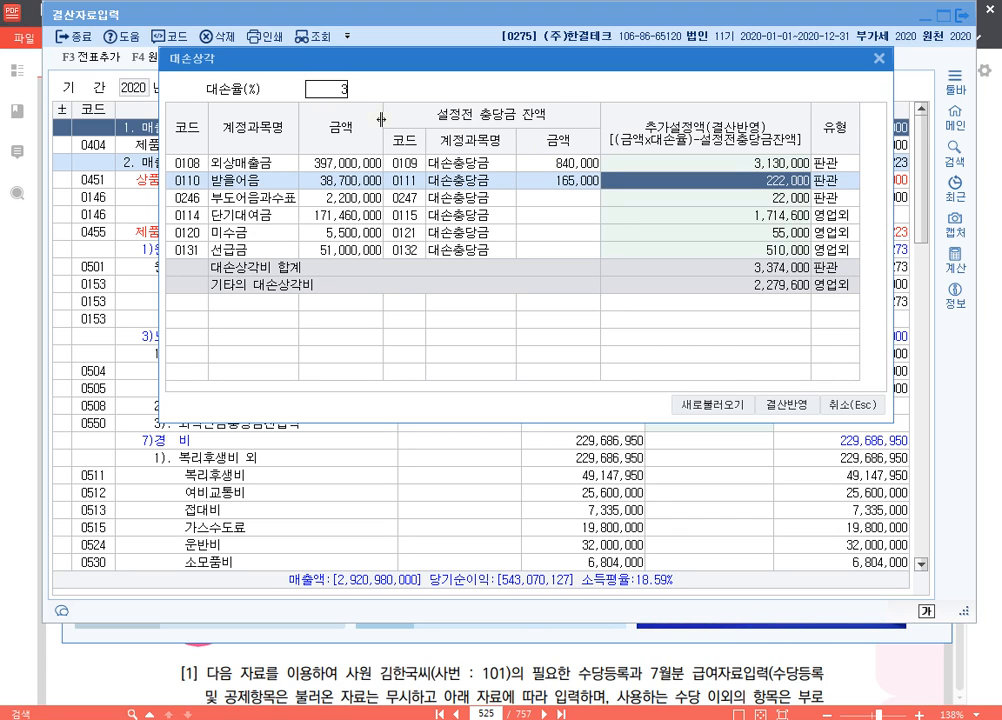
key(Return)
click(711, 165)
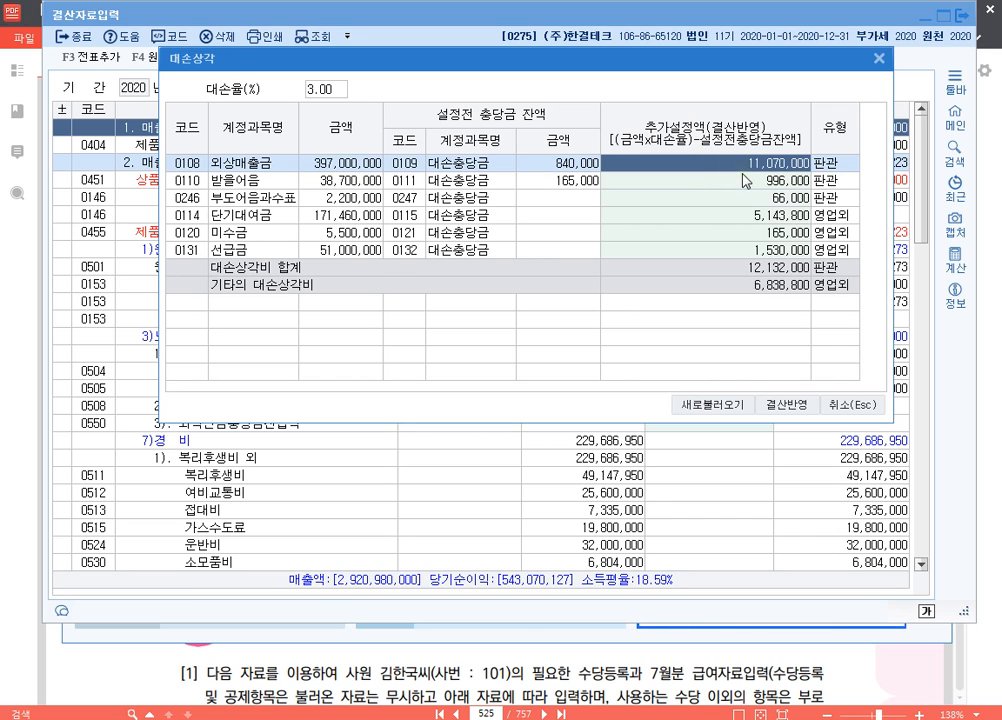
click(755, 186)
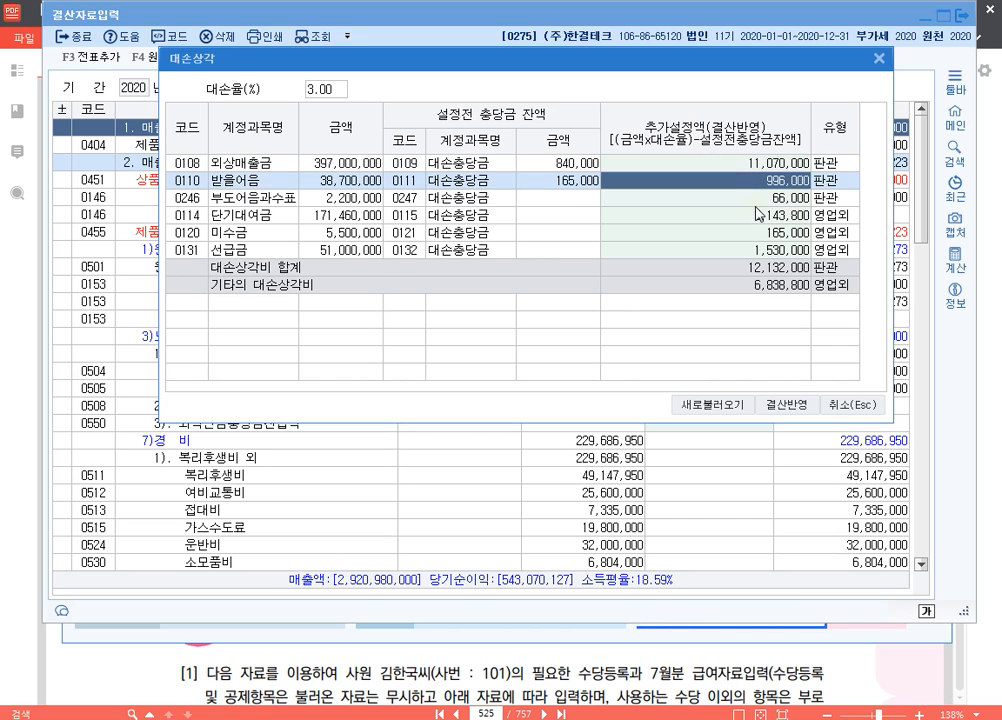
click(726, 168)
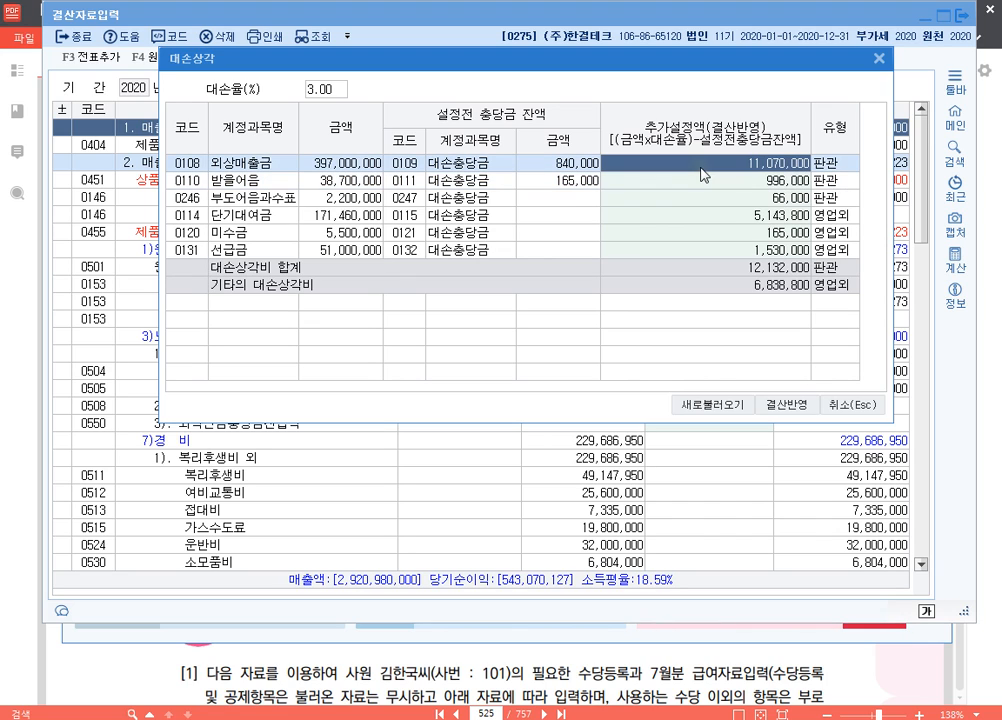
Set 대손율 to 1% and enter 11,070,000 as the additional allowance for 외상매출금
click(333, 91)
text(1)
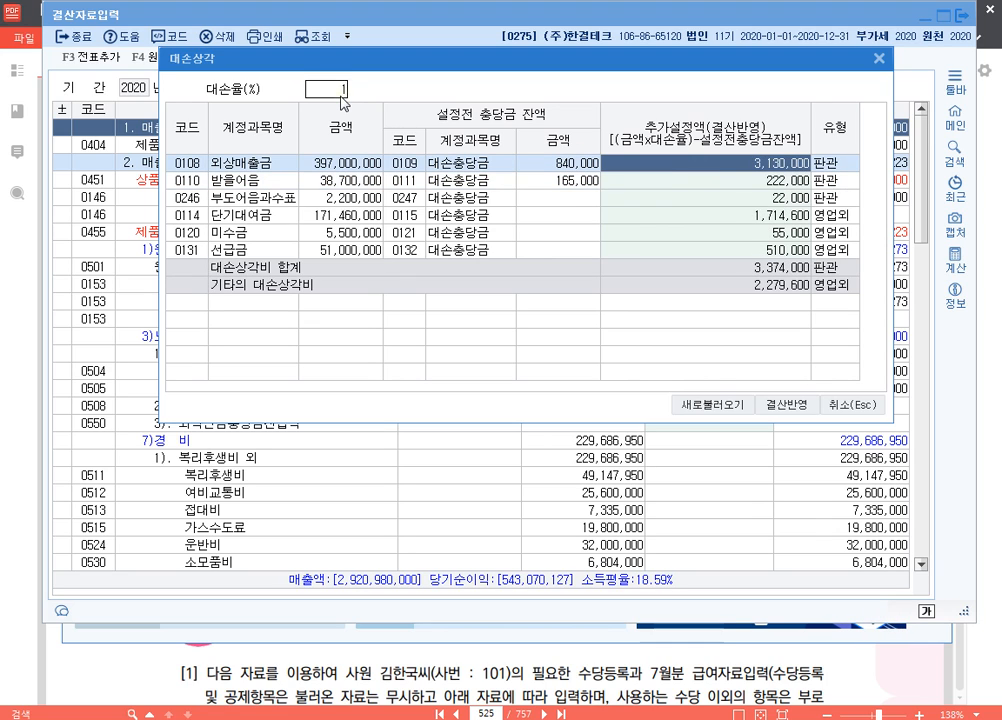
key(Return)
click(688, 170)
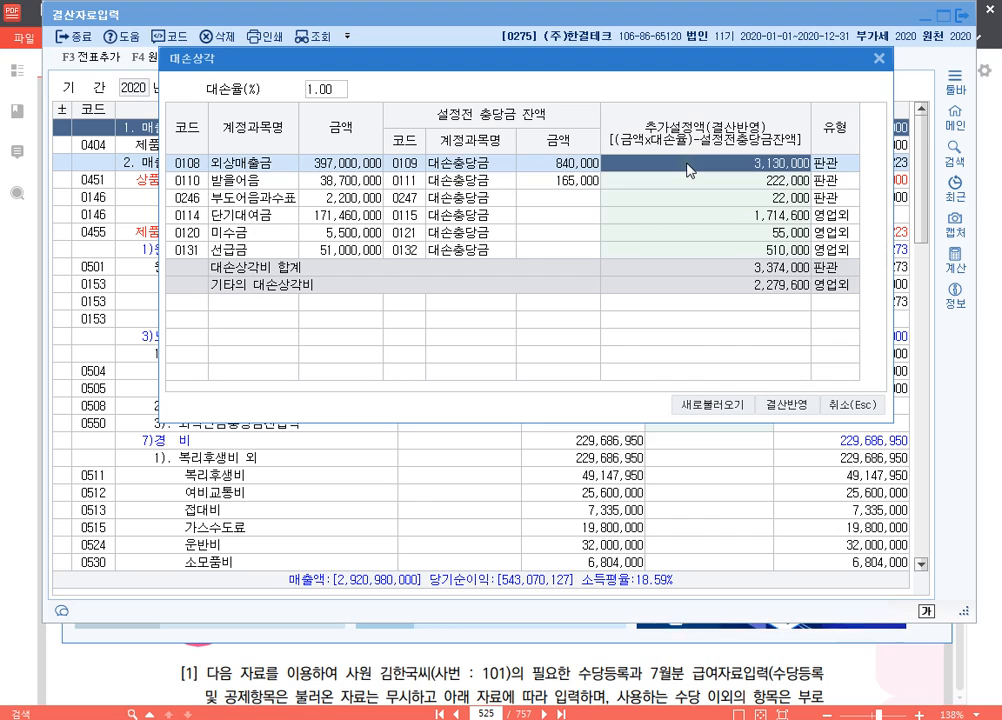
Clear the additional allowance amounts for 부도어음과수표, 단기대여금, 미수금 and 선급금
click(720, 202)
key(Delete)
key(Return)
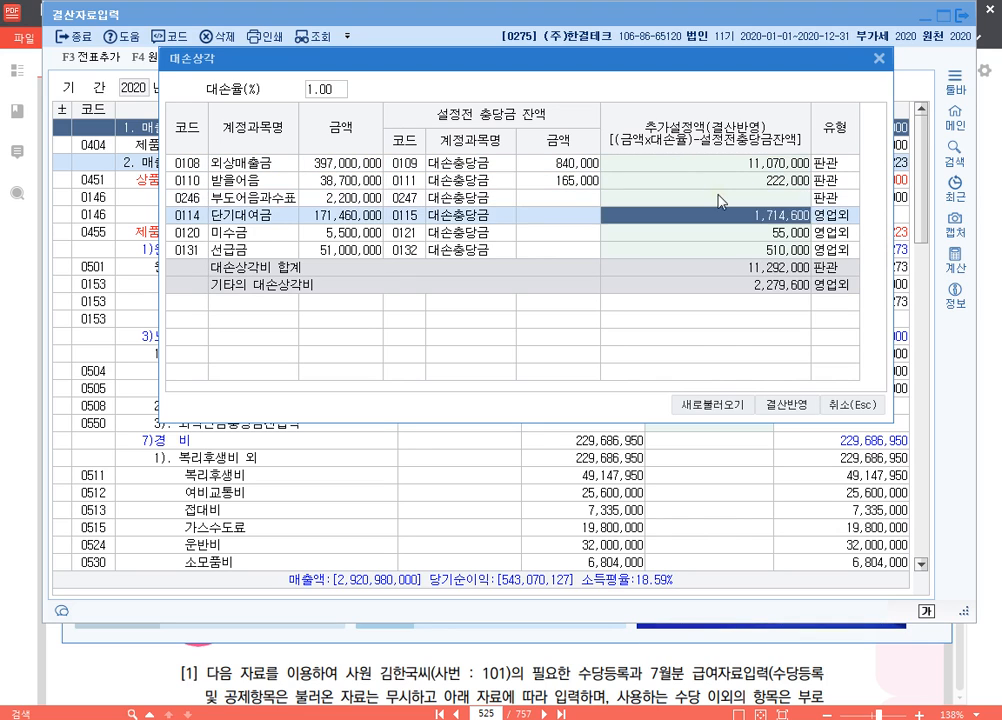
key(Delete)
key(Return)
key(Delete)
key(Return)
key(Delete)
key(Return)
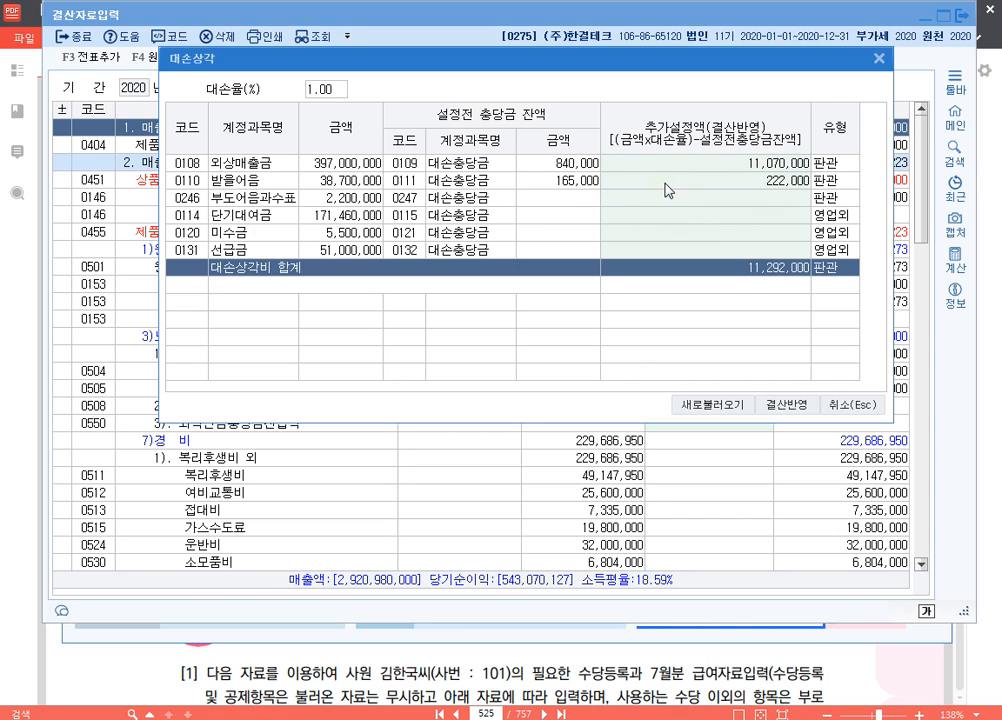
Review the 외상매출금 and 받을어음 rows, apply the 대손상각 amounts to the closing data and check them under 판매비와 일반관리비
click(344, 163)
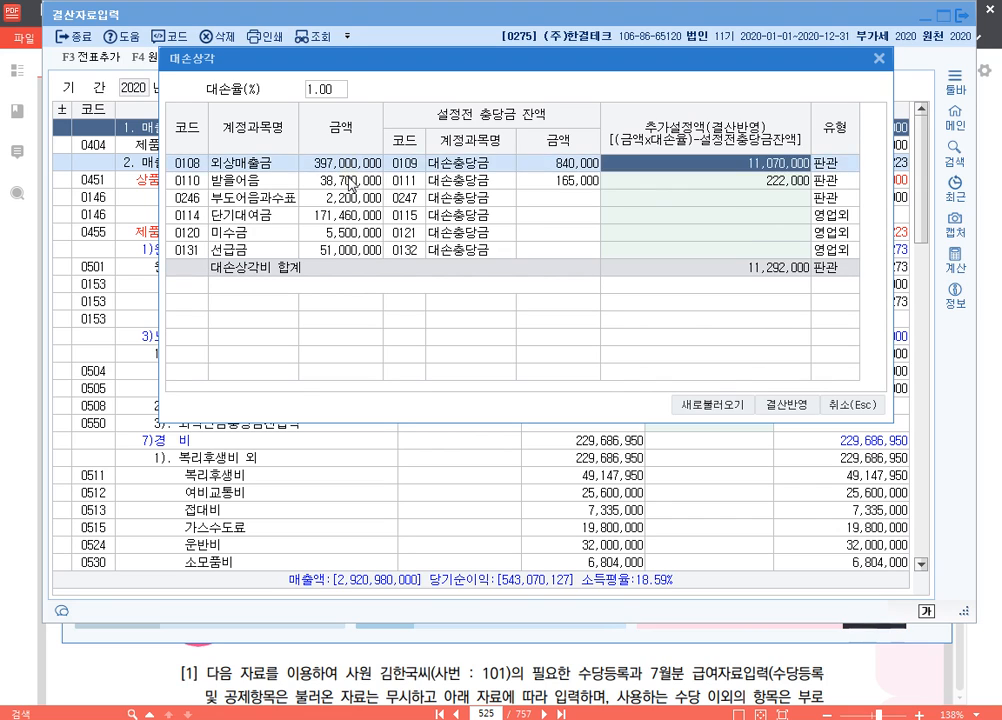
click(348, 178)
click(555, 167)
click(572, 181)
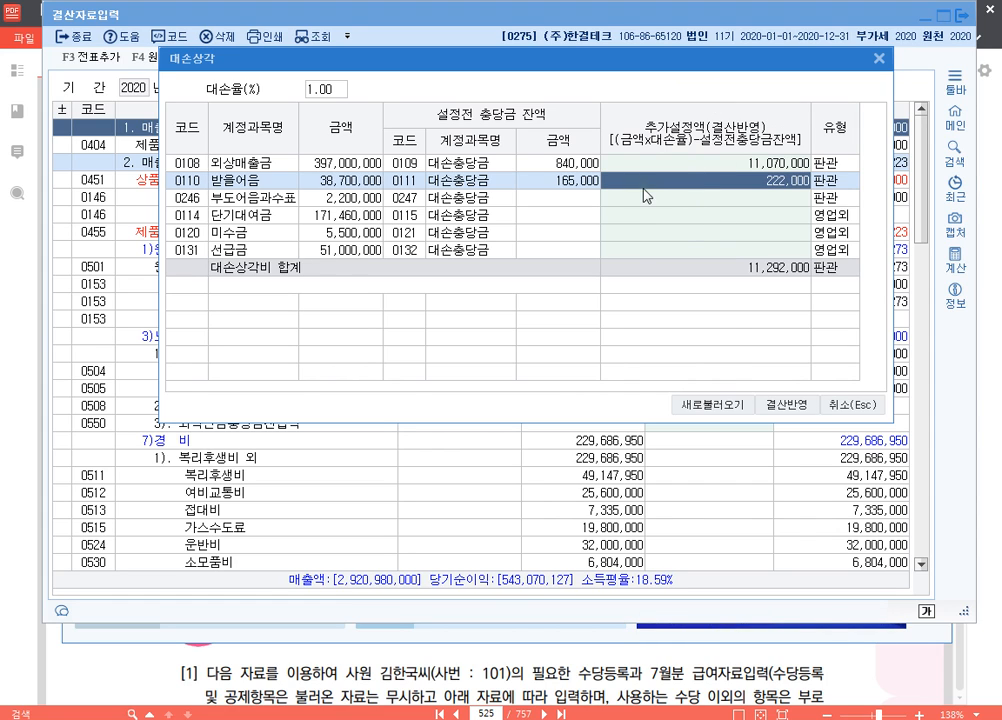
click(786, 405)
scroll(768, 380, down, 10)
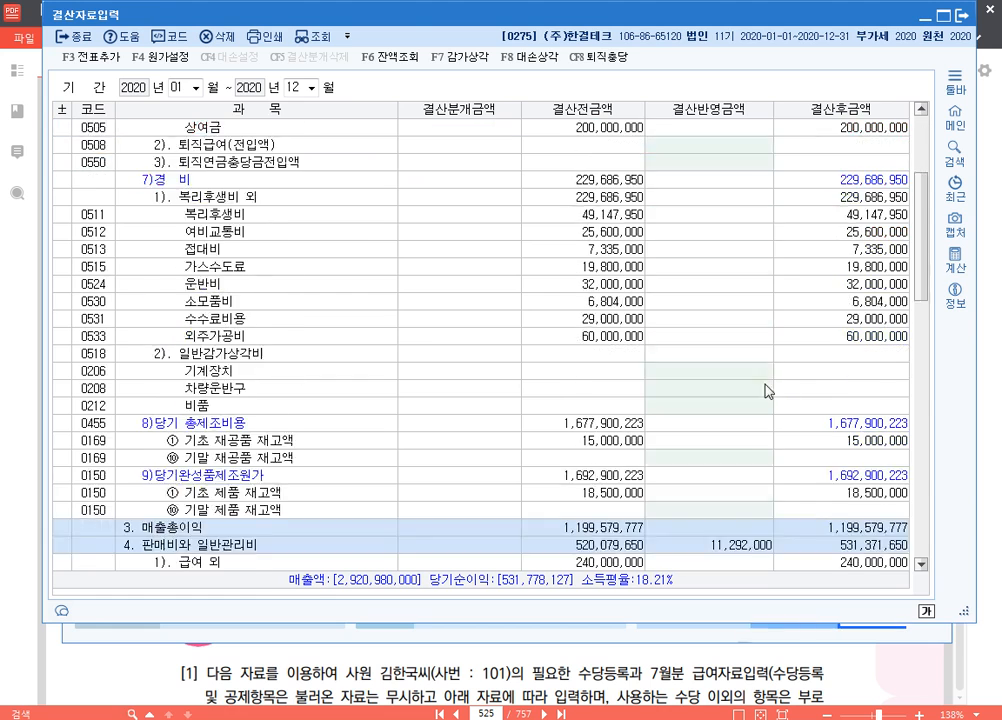
scroll(762, 385, down, 2)
click(752, 320)
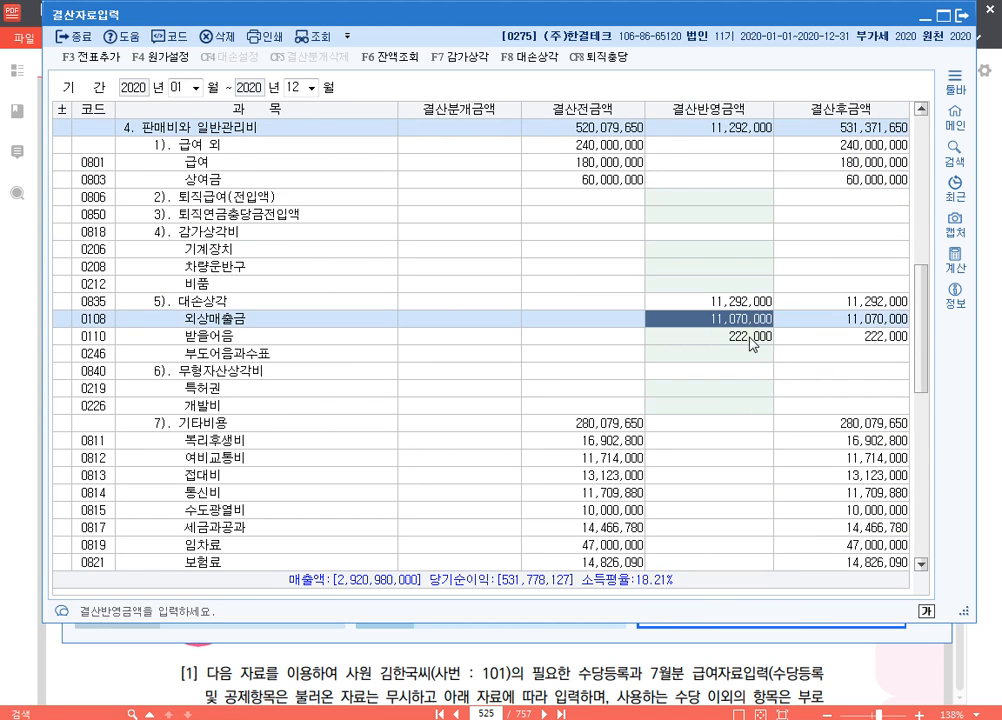
click(750, 338)
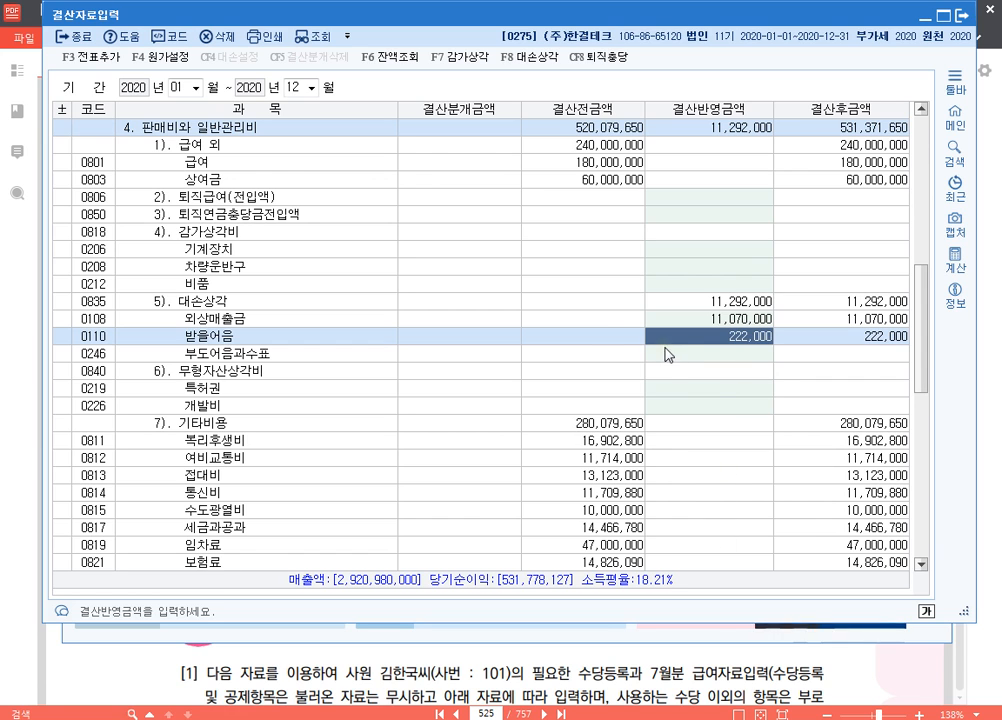
Shorten the 결산자료입력 window at the 법인세등 section and consult question [5] in the exam PDF
scroll(657, 361, down, 8)
scroll(657, 361, down, 5)
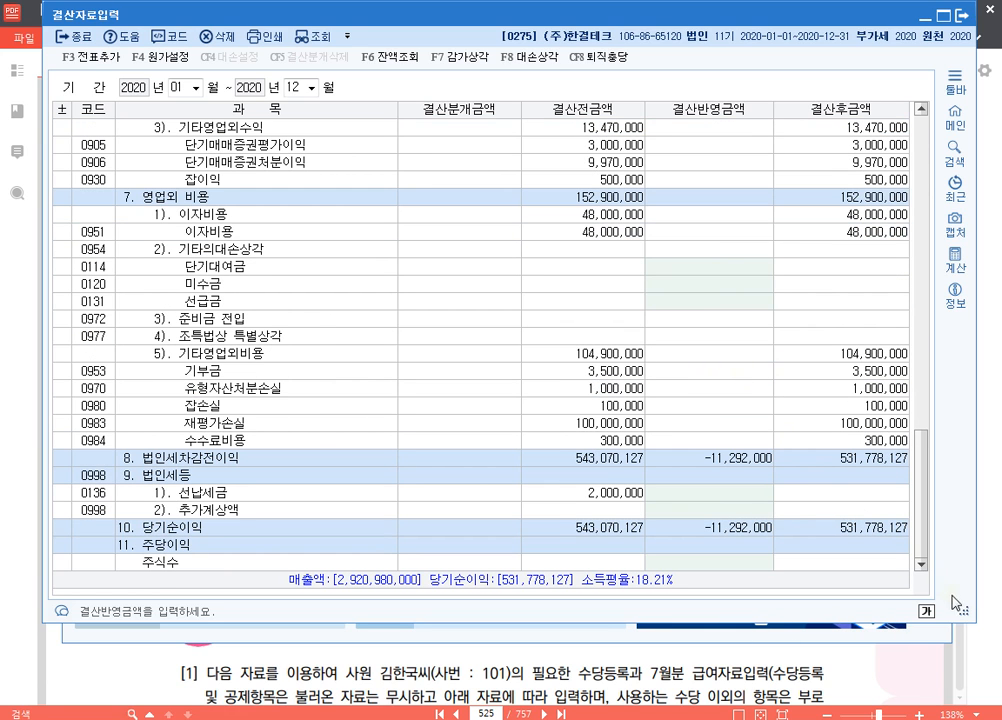
drag(965, 608, 965, 392)
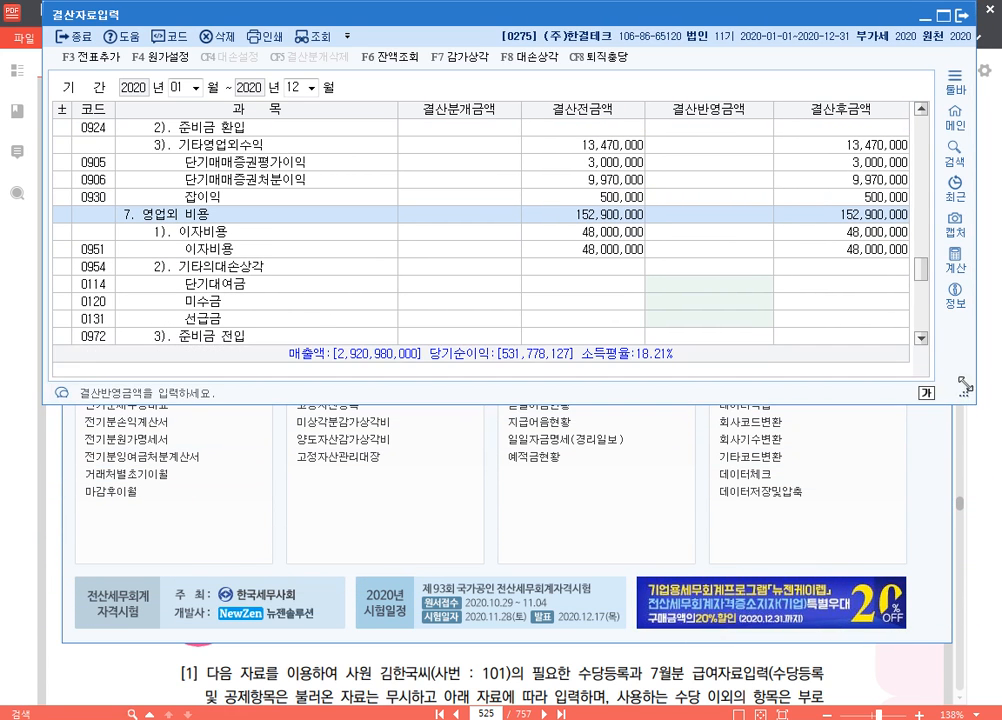
scroll(735, 232, down, 5)
click(772, 659)
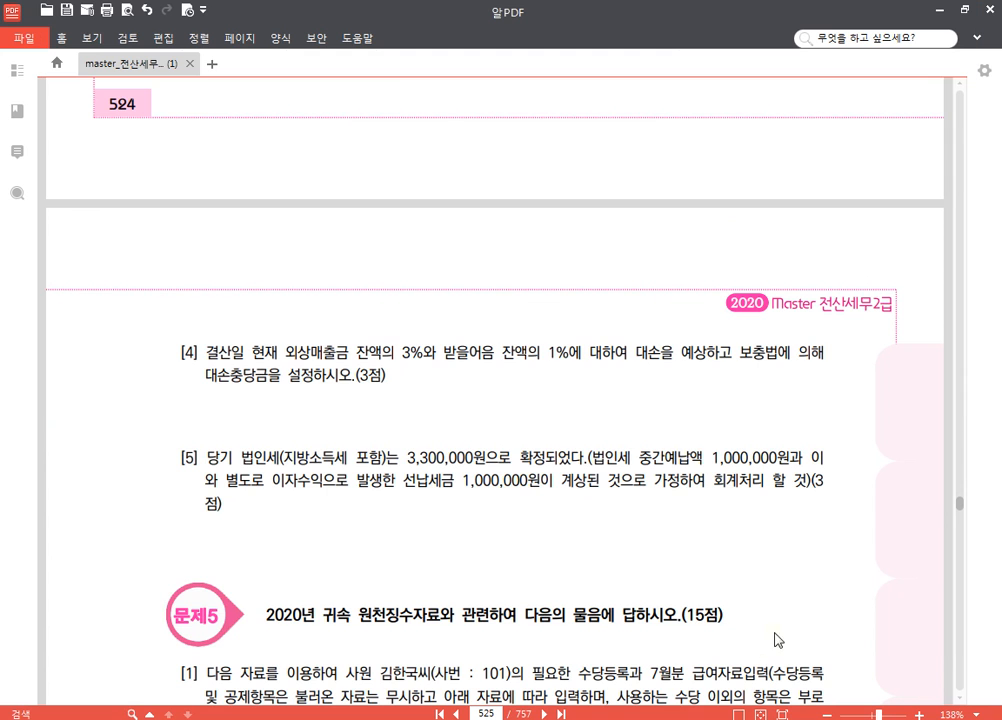
scroll(707, 338, down, 3)
scroll(600, 280, up, 1)
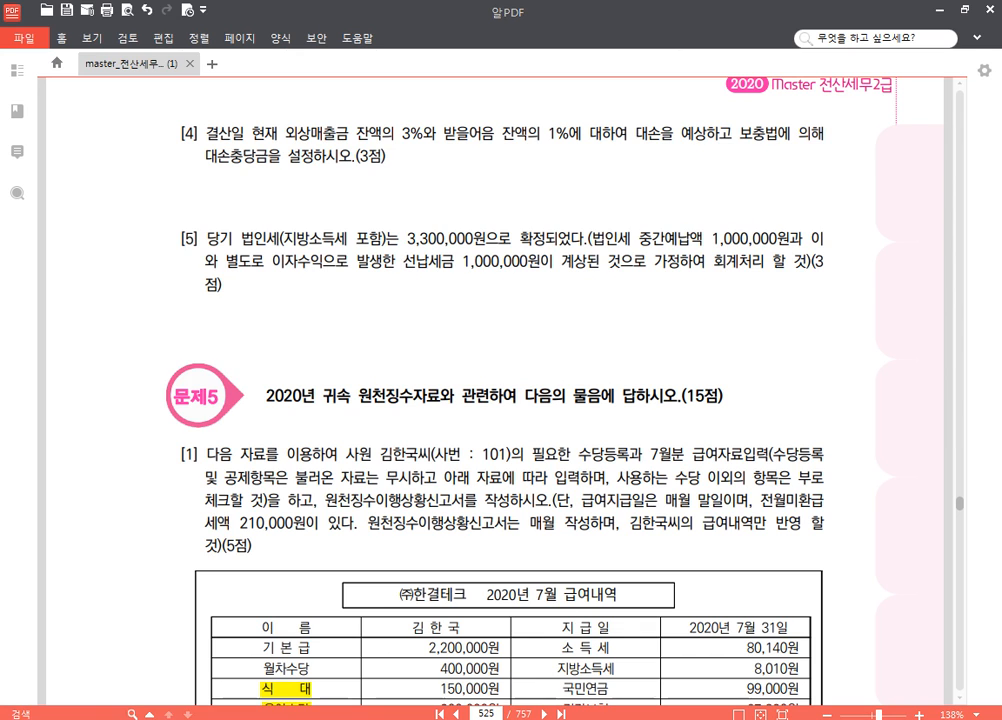
Return to KcLep and enter 2,000,000 as the 결산반영금액 for 선납세금
key(alt+Tab)
click(625, 268)
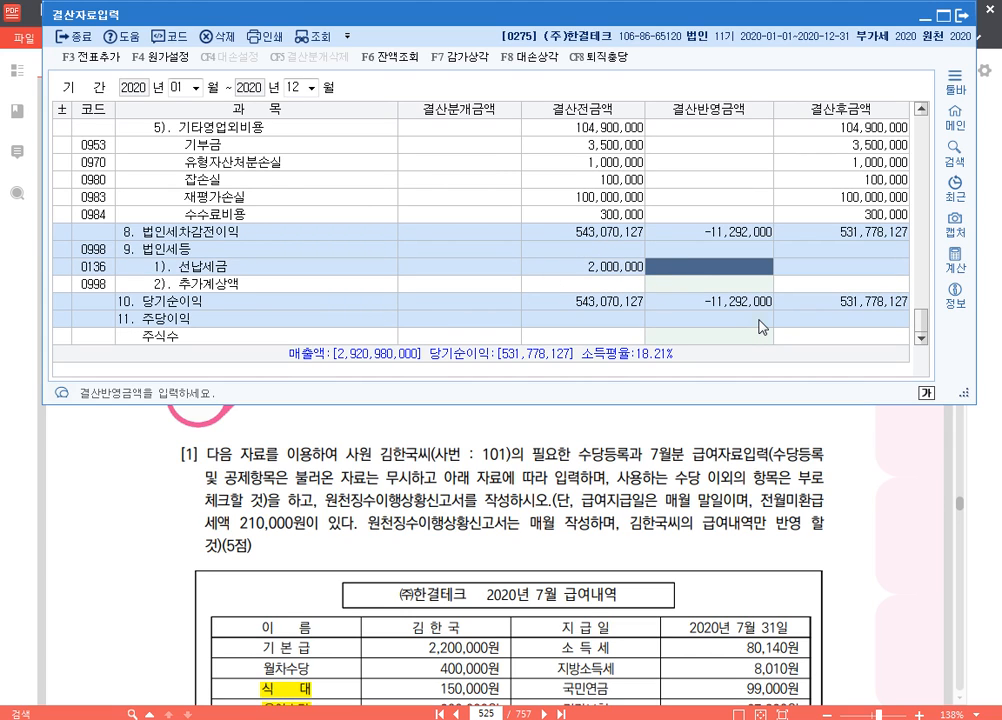
text(2000000)
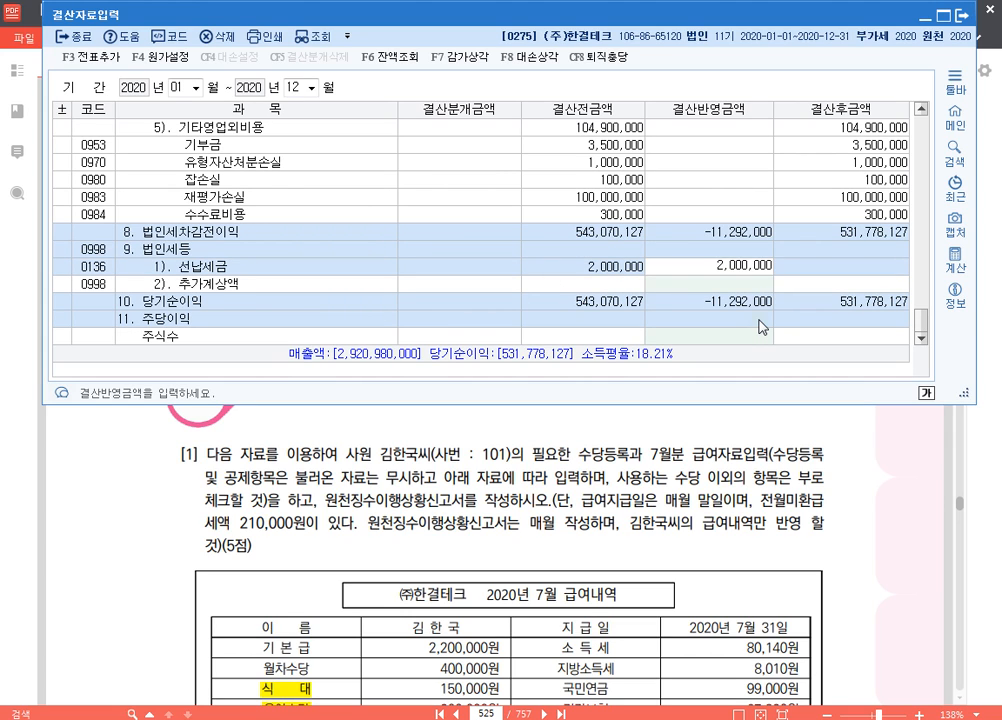
key(Return)
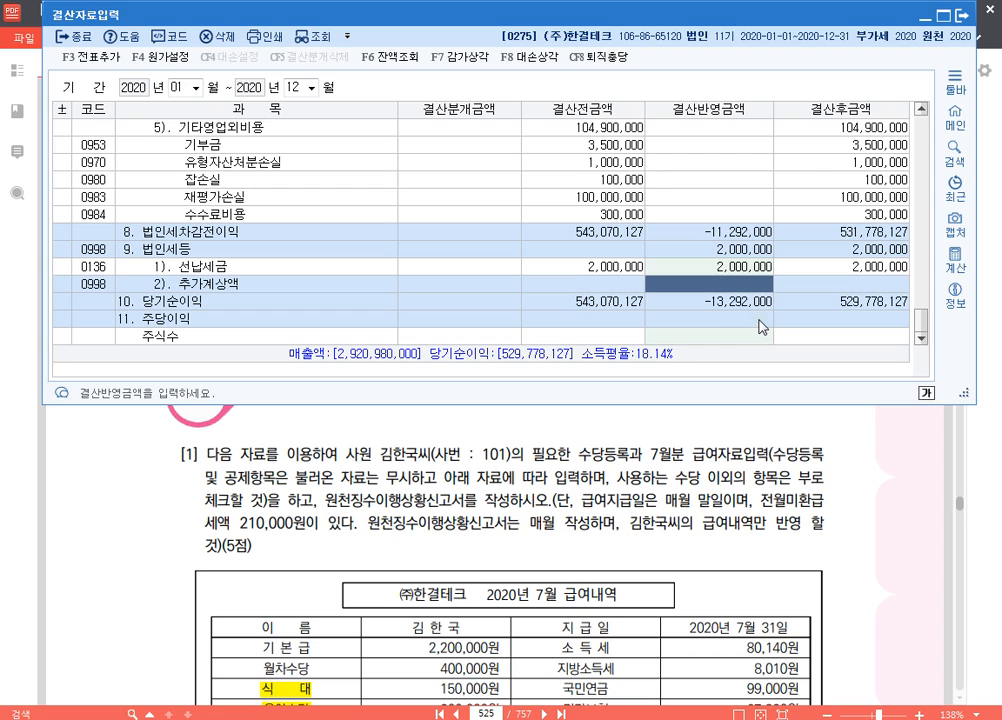
text(3100000)
key(Return)
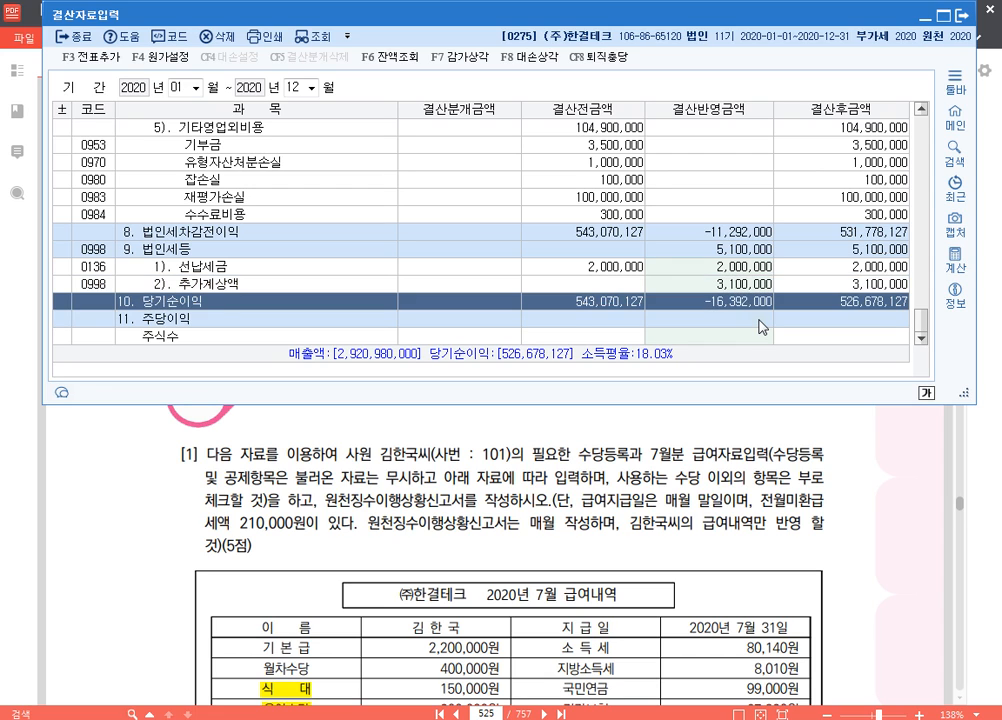
key(Up)
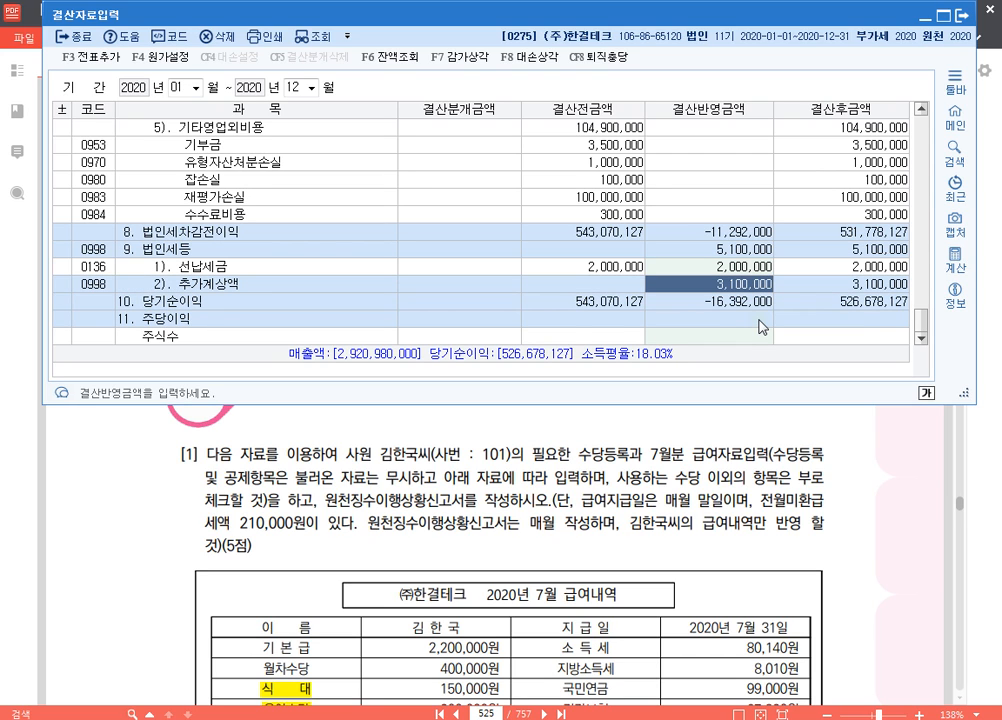
Enter 1,300,000 as the 결산반영금액 for 추가계상액 and check the 법인세등 total
text(1300000)
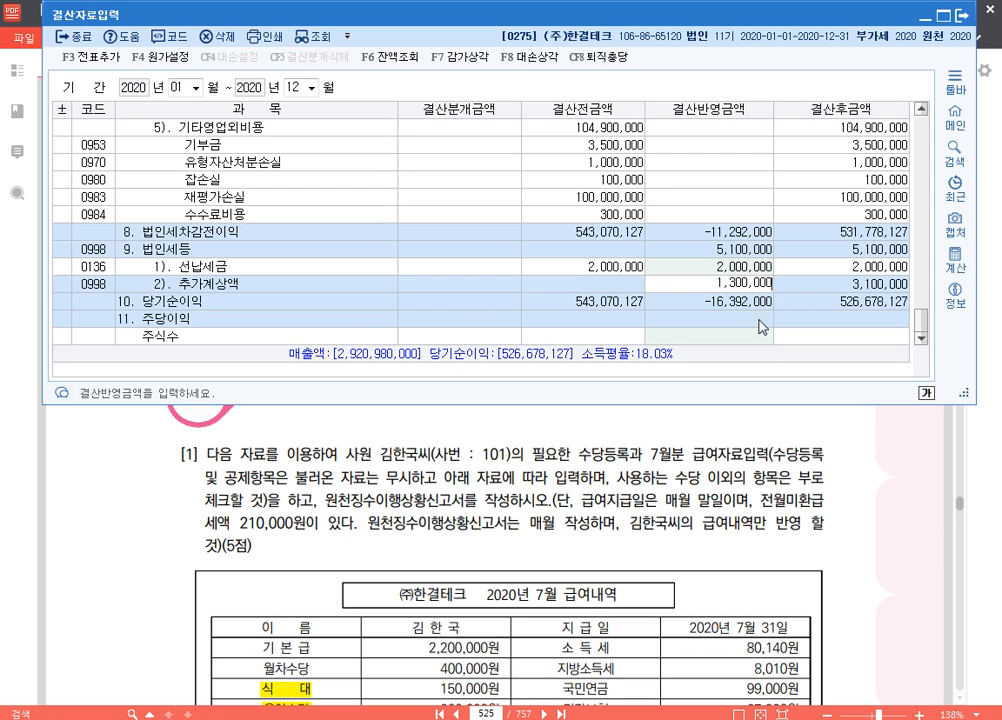
key(Return)
key(Up)
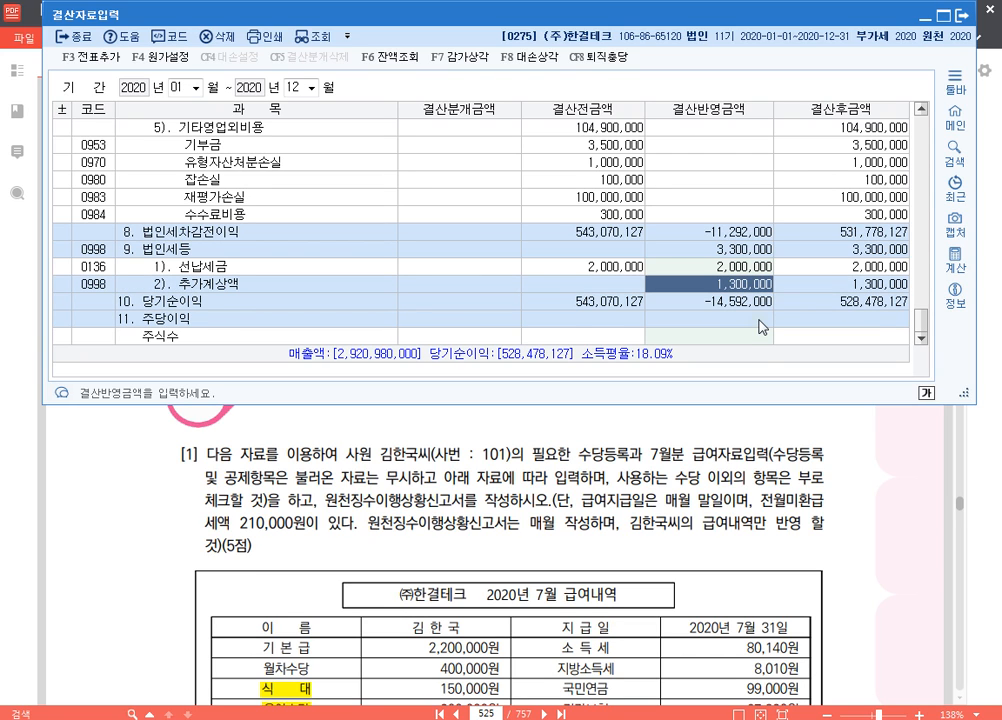
click(755, 250)
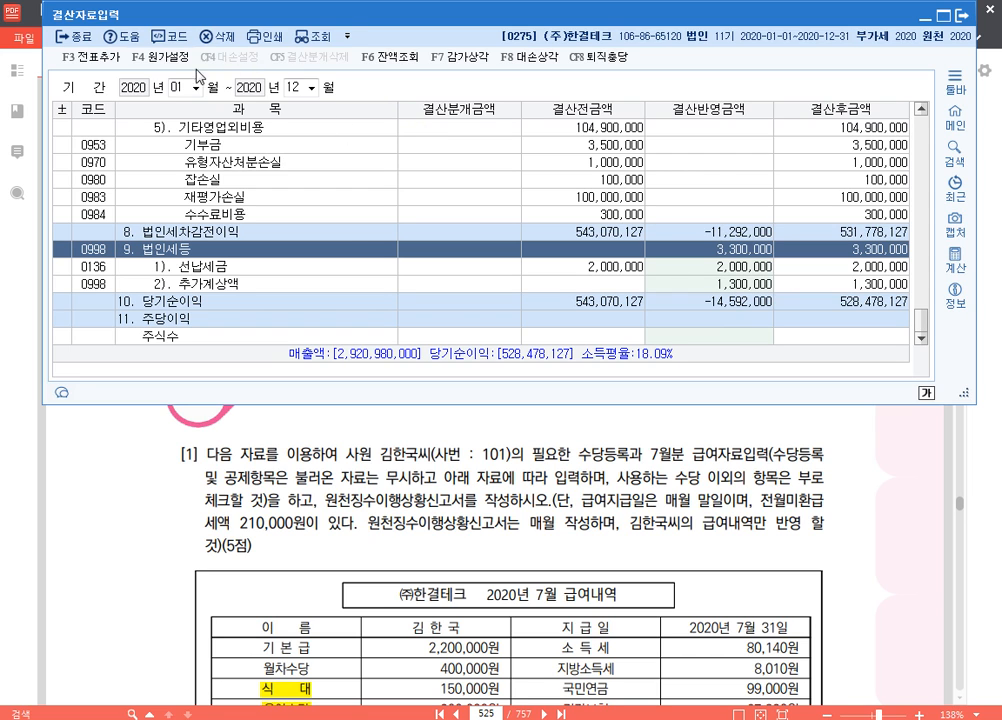
Add the automatic closing entries to 일반전표 with 전표추가 and confirm
click(78, 56)
click(554, 248)
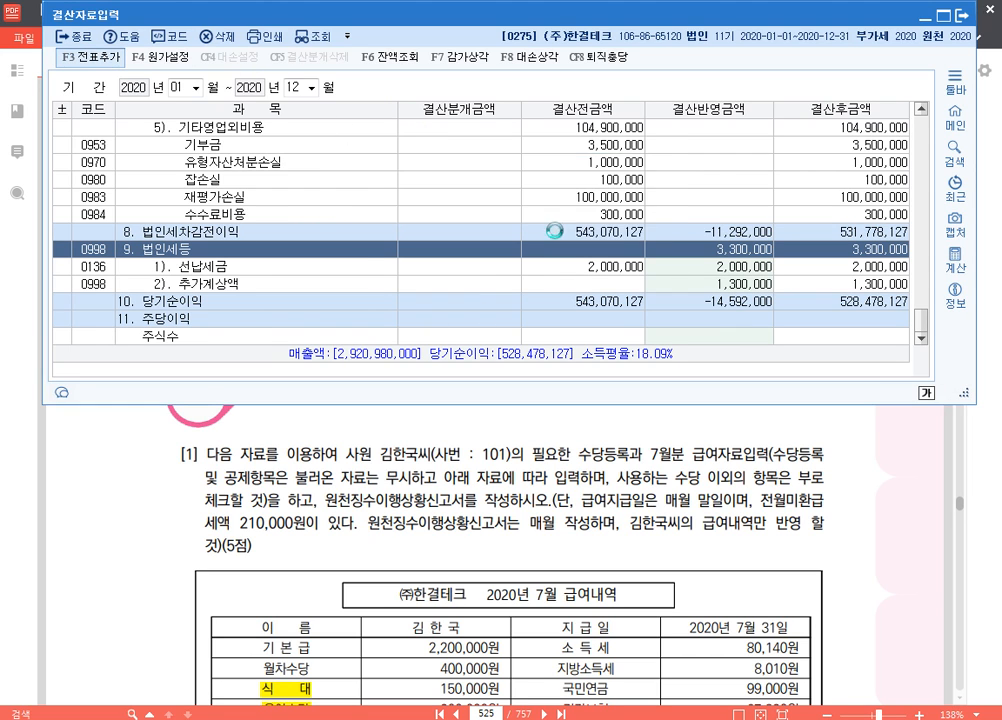
key(F12)
mouse_move(352, 75)
mouse_down()
mouse_move(366, 104)
mouse_move(492, 102)
mouse_up()
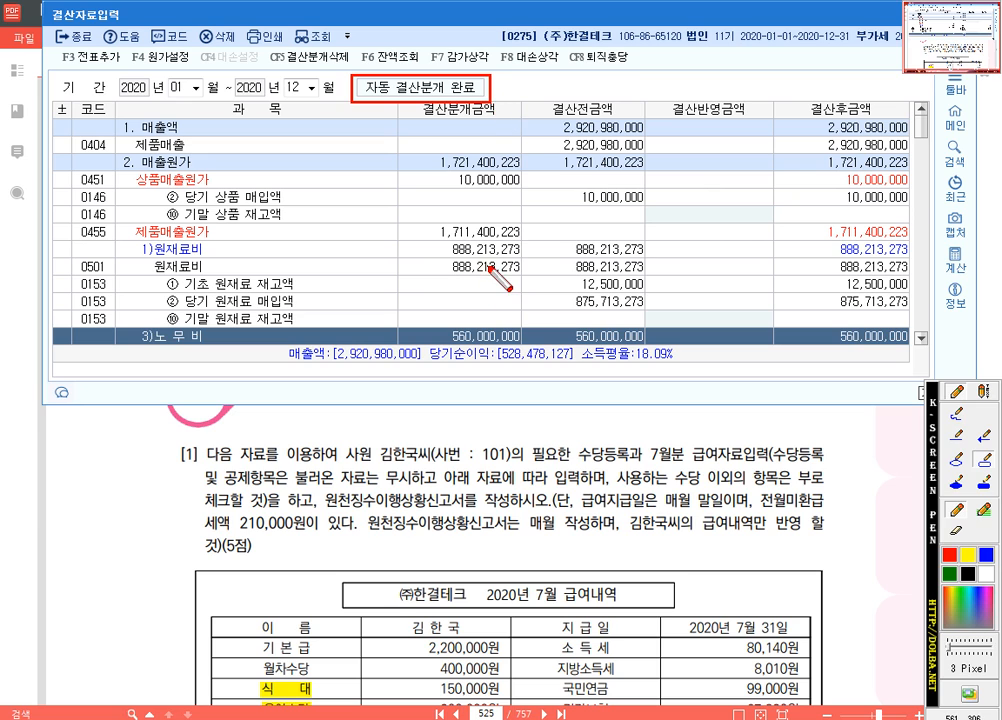
key(Escape)
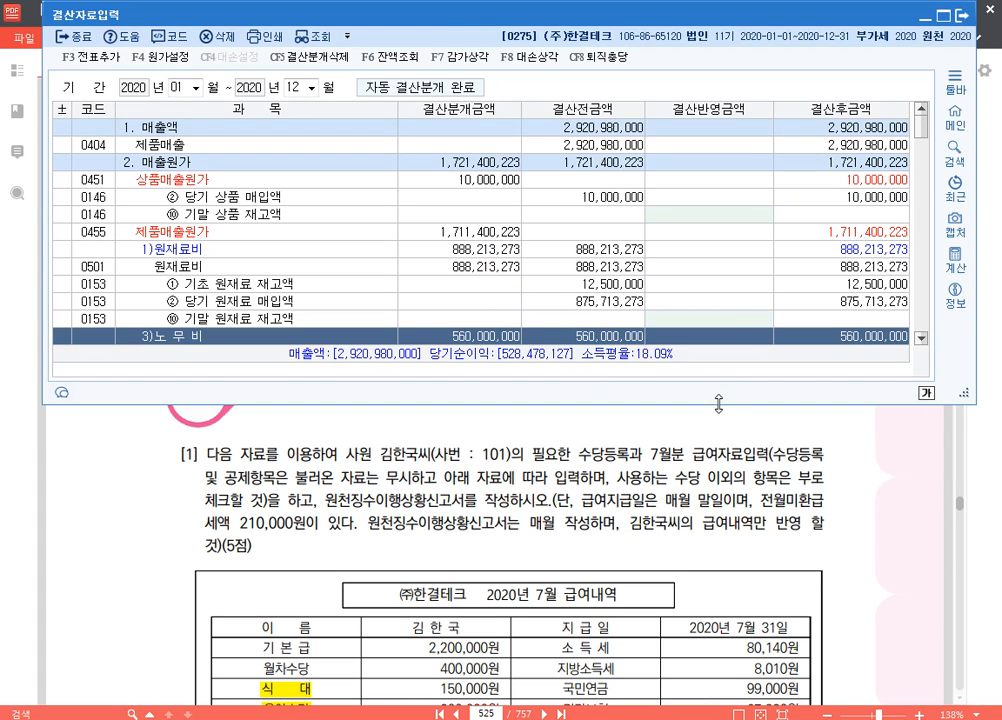
Make the 결산자료입력 window taller and switch to the exam PDF
drag(718, 404, 728, 563)
click(744, 643)
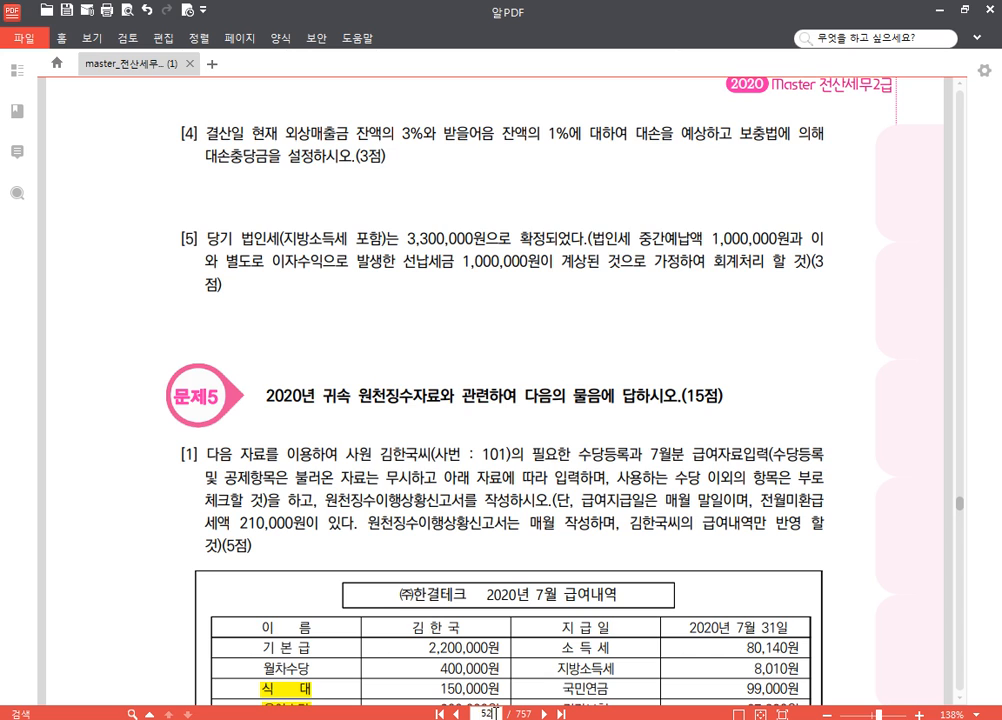
Go to page 535 of the exam PDF and show the 문제4 closing questions
text(5)
key(Return)
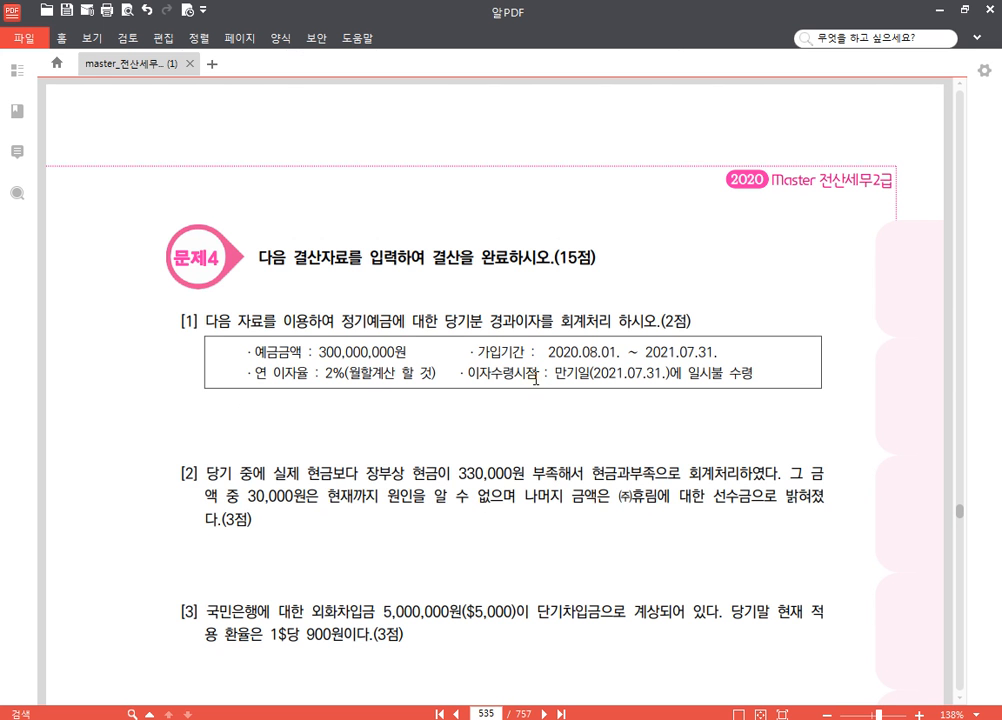
scroll(458, 418, down, 1)
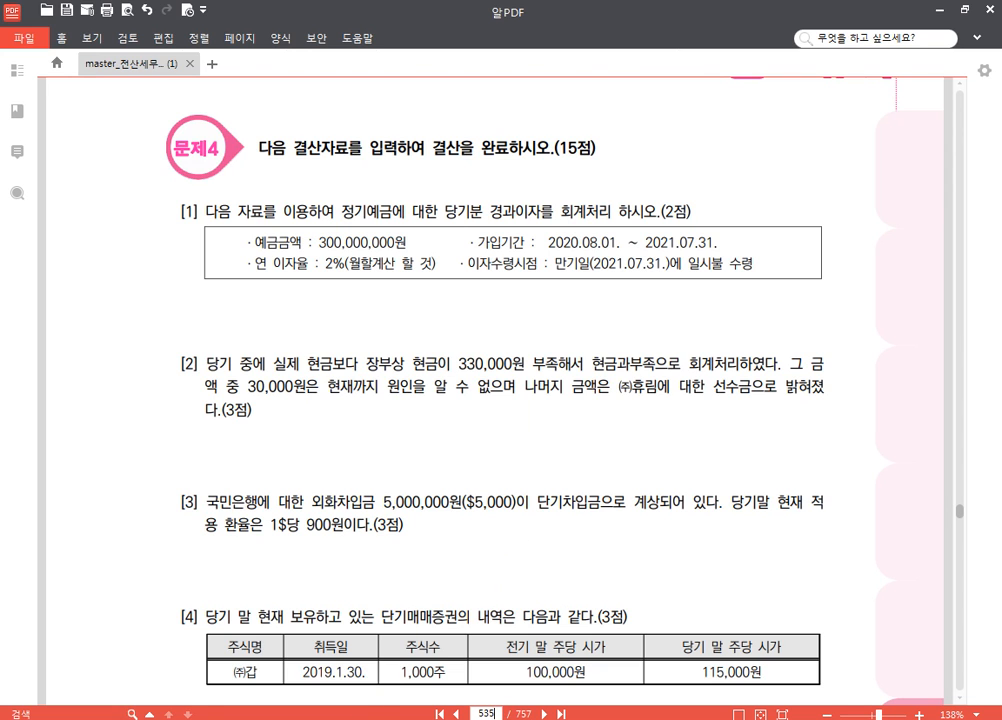
Switch to KcLep and change the working company to 0276 (주)대웅
mouse_move(364, 719)
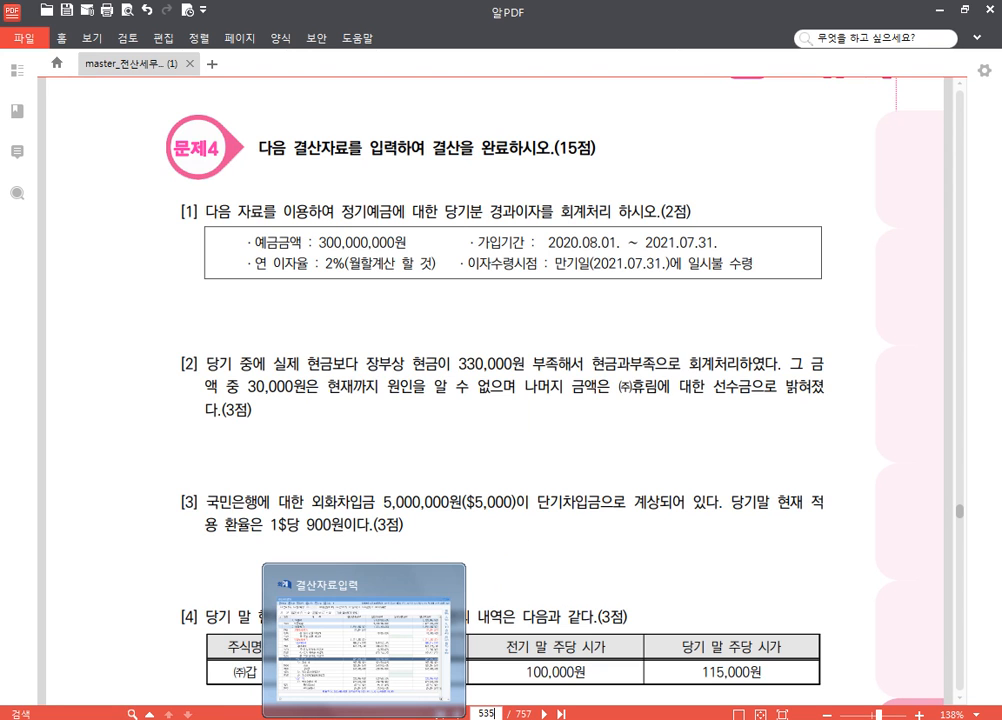
click(364, 640)
click(929, 145)
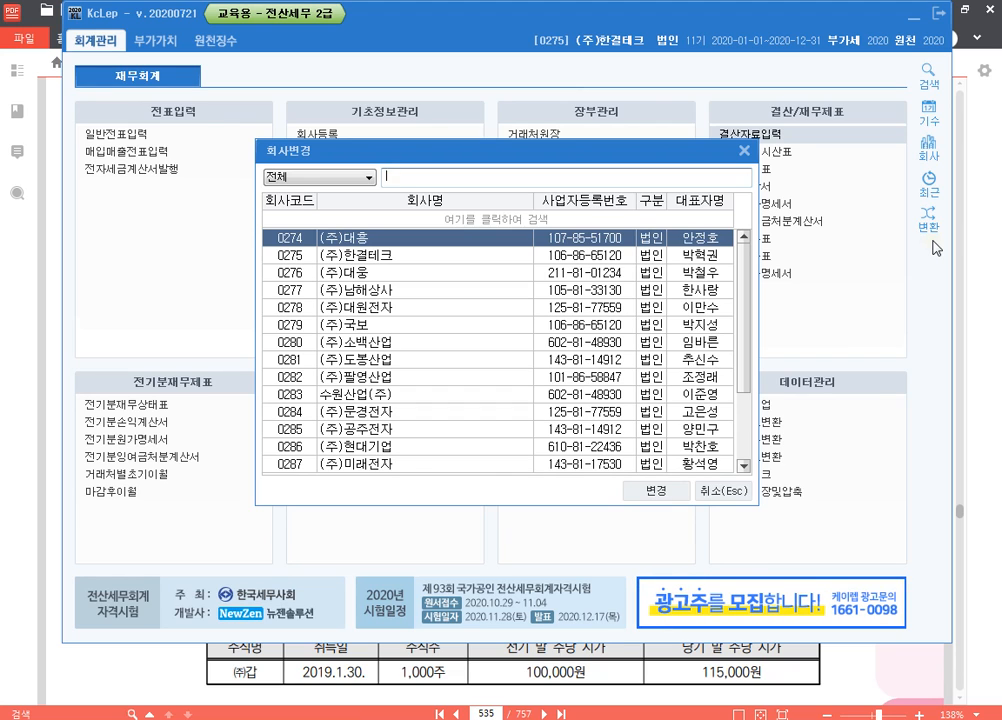
text(276)
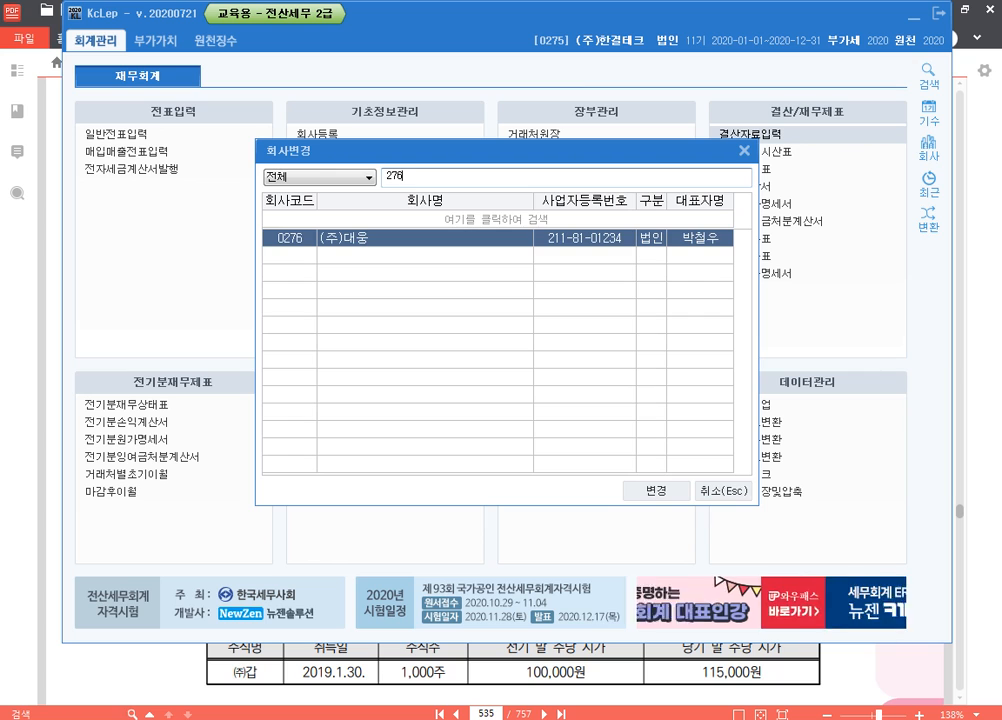
key(Return)
key(Return)
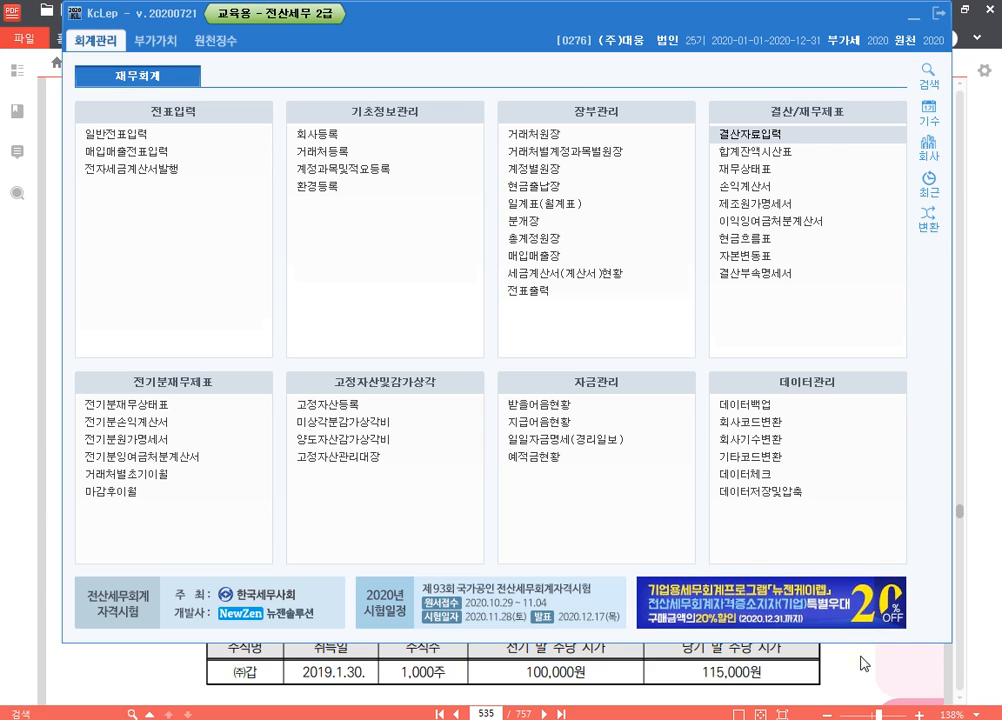
Open 일반전표입력 for 12월 31일 and shorten its window
click(189, 141)
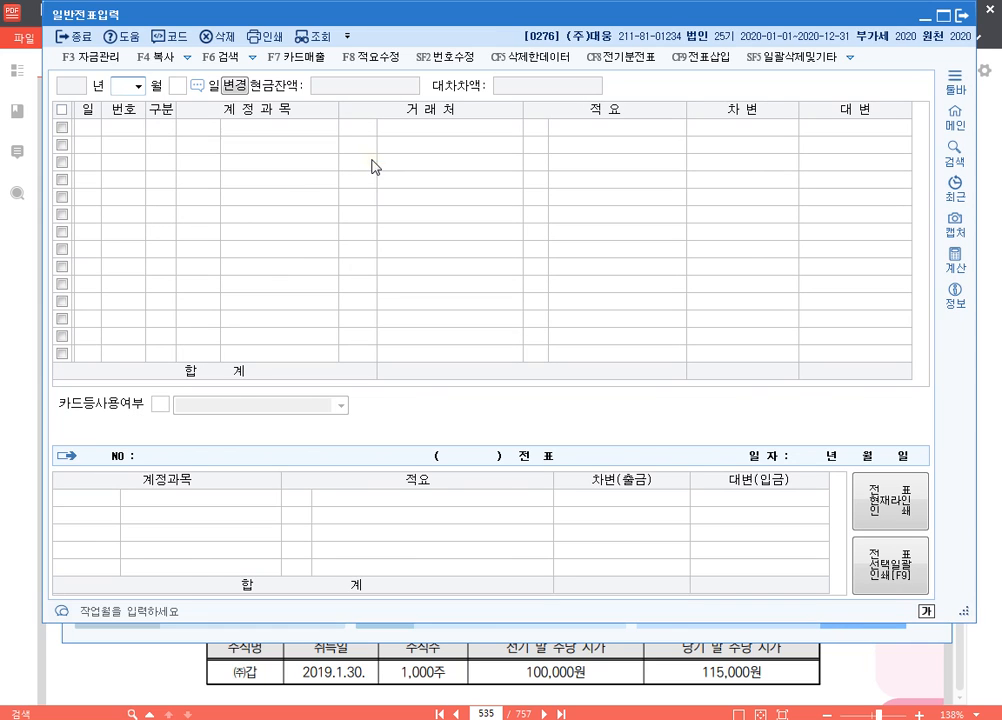
text(12)
key(Return)
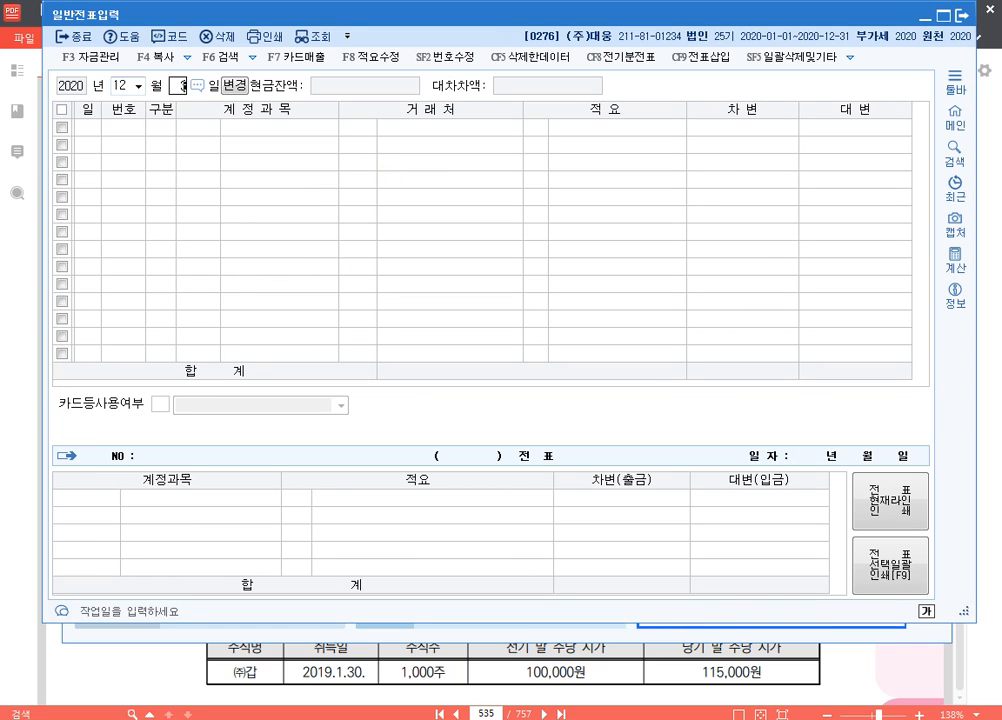
text(31)
key(Return)
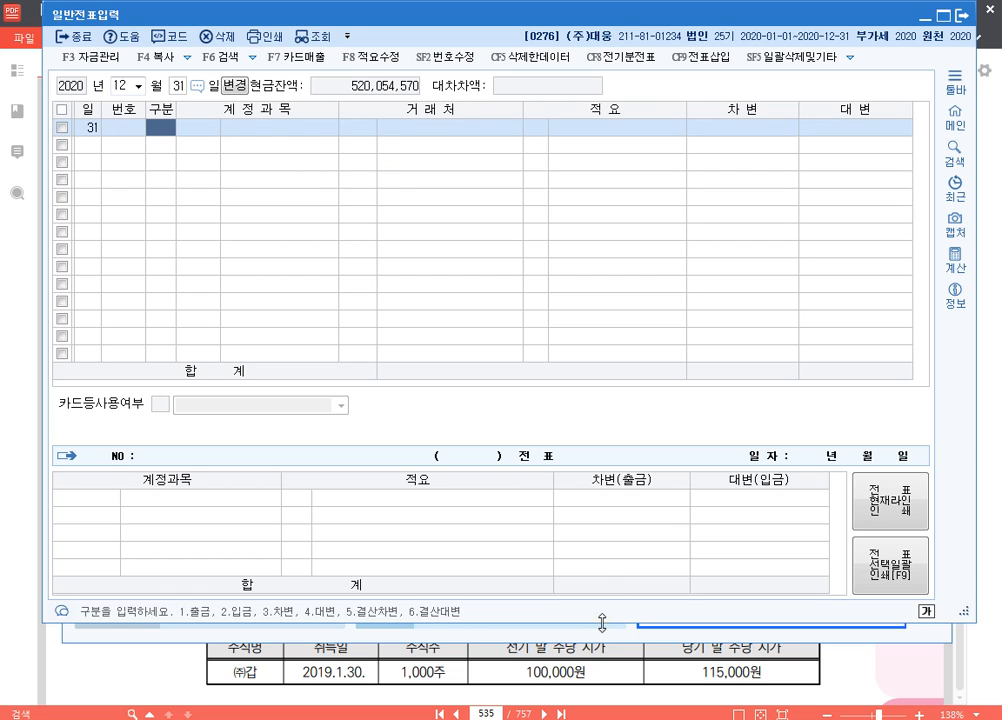
drag(600, 622, 611, 497)
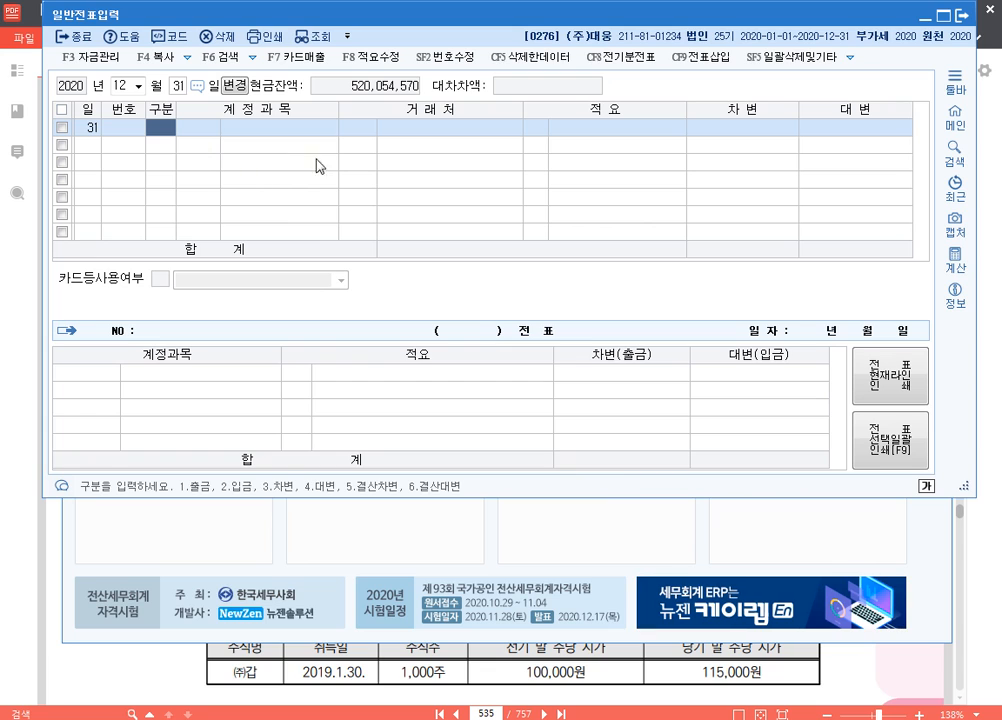
List the vouchers for all of 12월 by clearing the day, and set the day back to 31
click(179, 90)
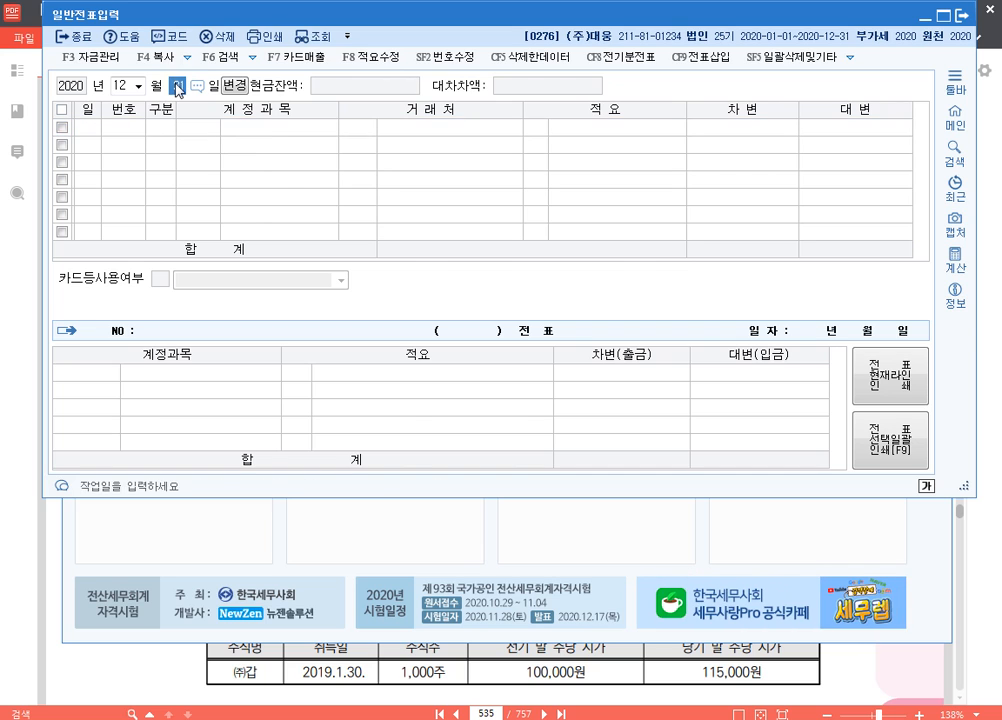
key(BackSpace)
key(Return)
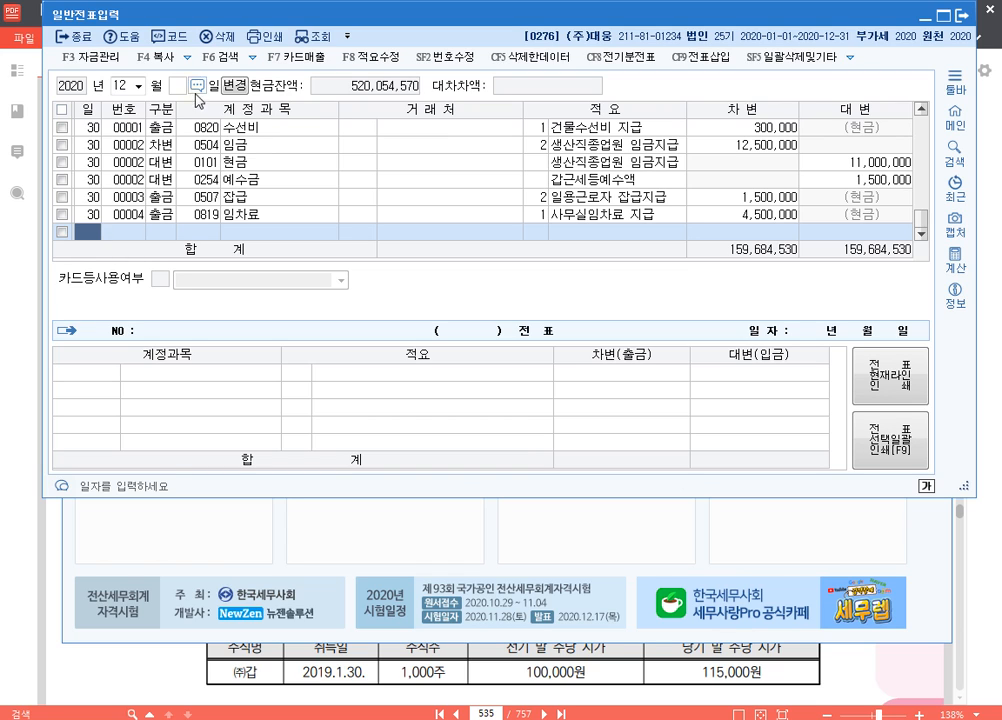
text(31)
key(Return)
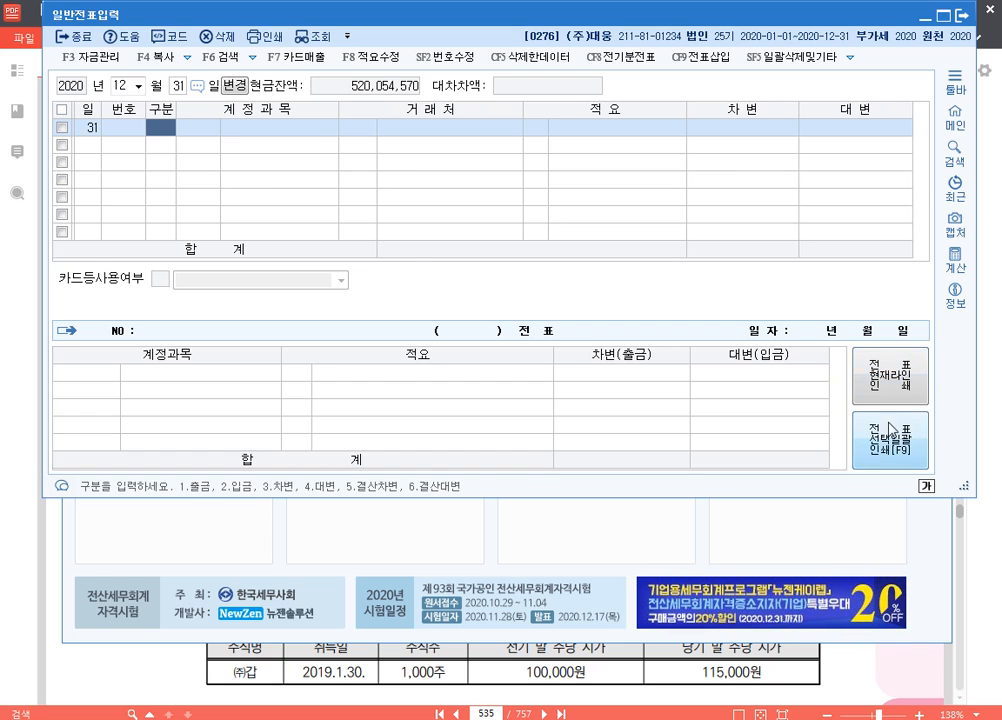
Write the accrued interest calculation "300,000,000 X 0.02 X 5/12" as screen pen text under 문제4 [1] in the PDF, and close the pen
click(990, 515)
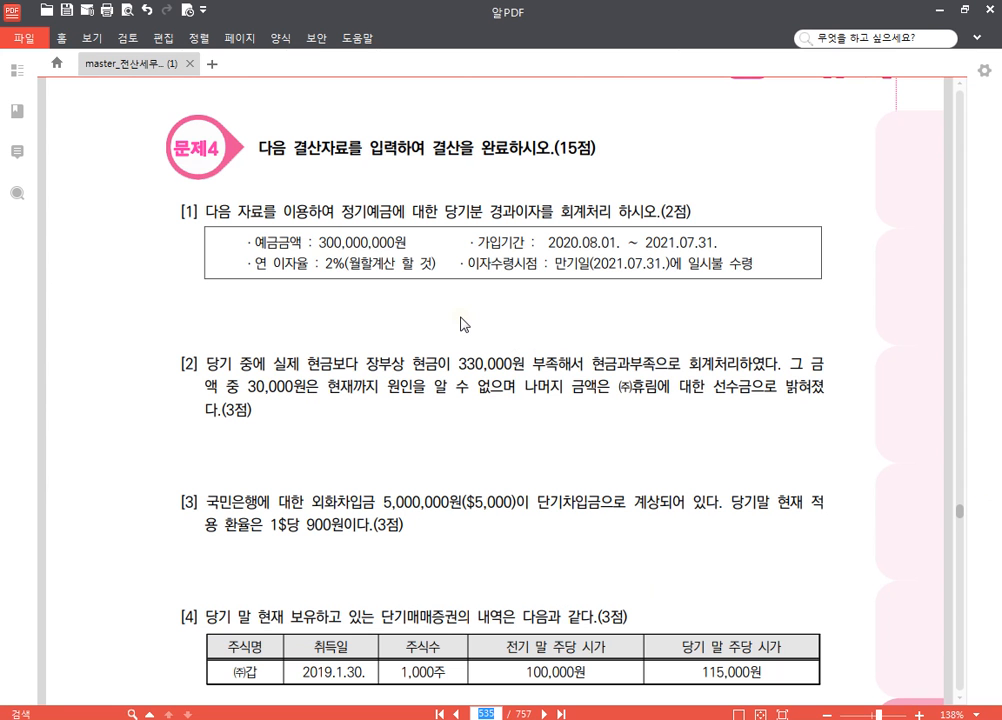
scroll(463, 262, down, 1)
scroll(432, 277, up, 1)
key(F12)
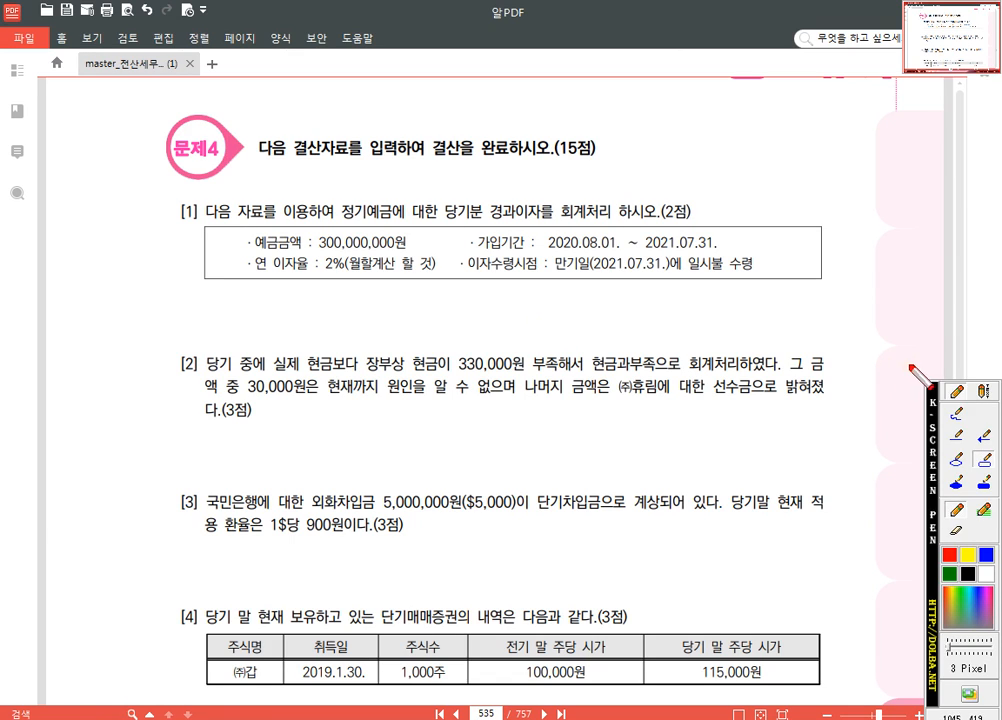
click(985, 390)
click(264, 310)
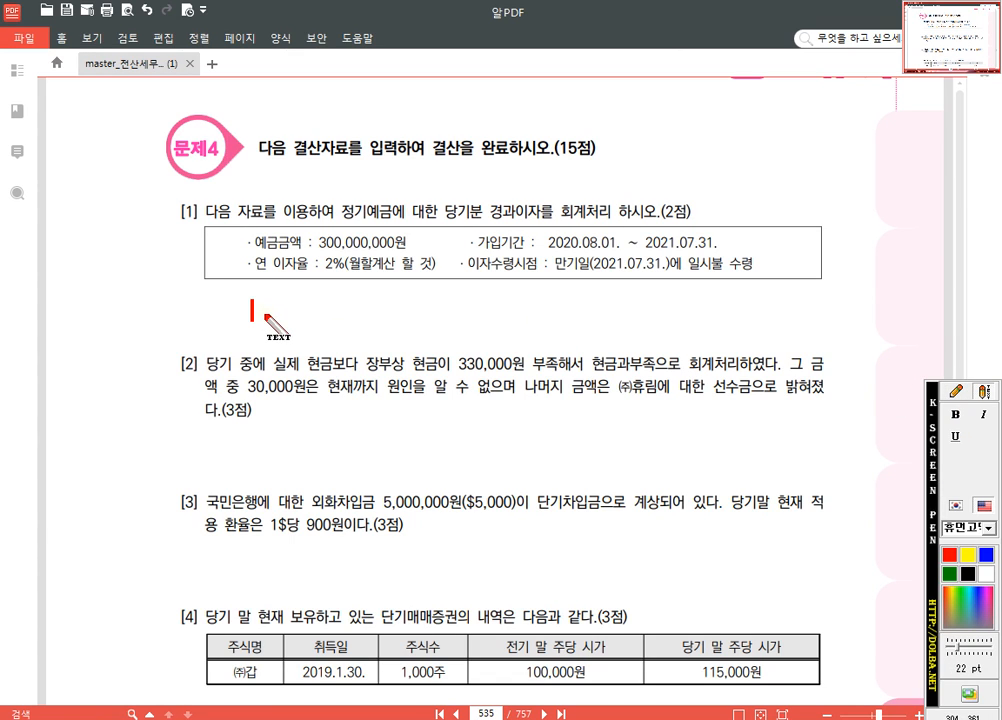
text(300,000,0)
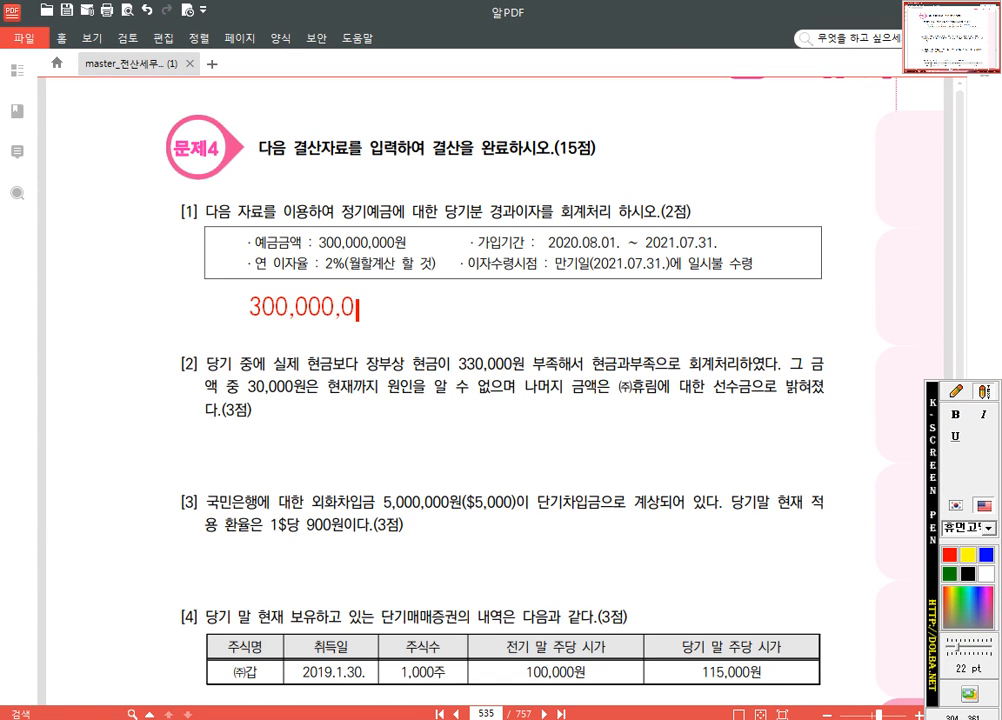
text(00 ㅌ)
key(BackSpace)
key(Hangul)
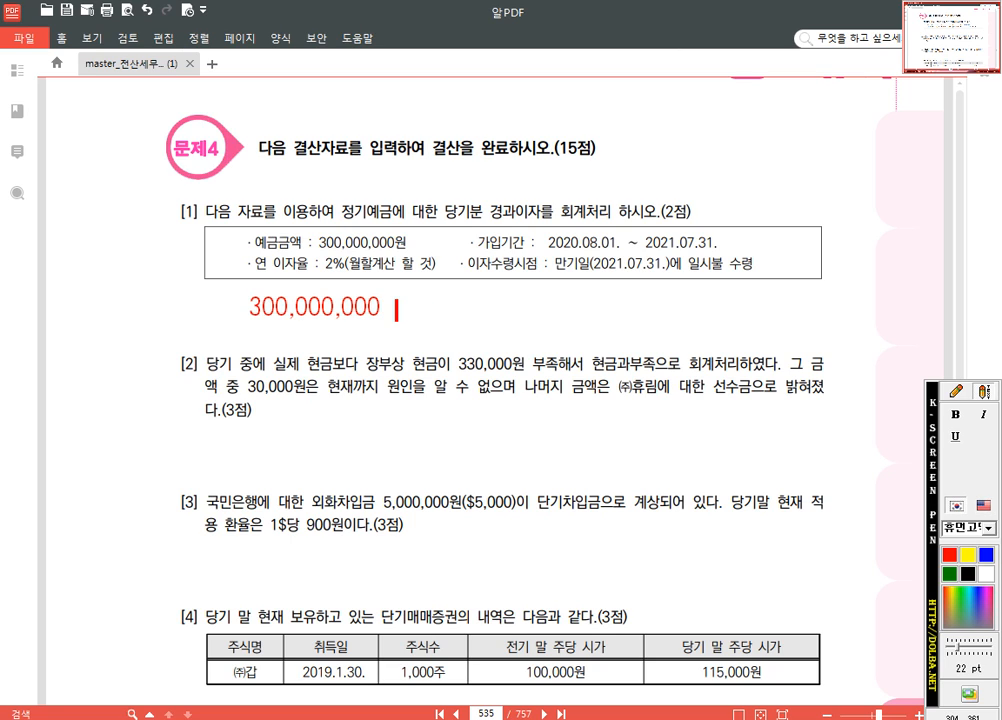
text(X 0.0)
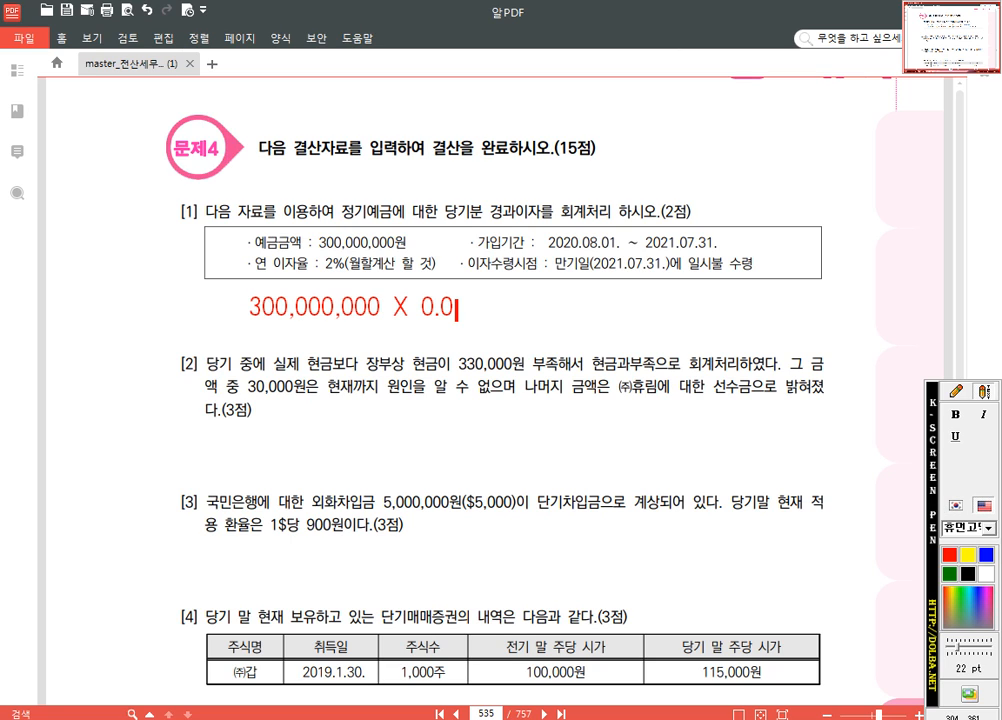
text(2 X)
text(5/12)
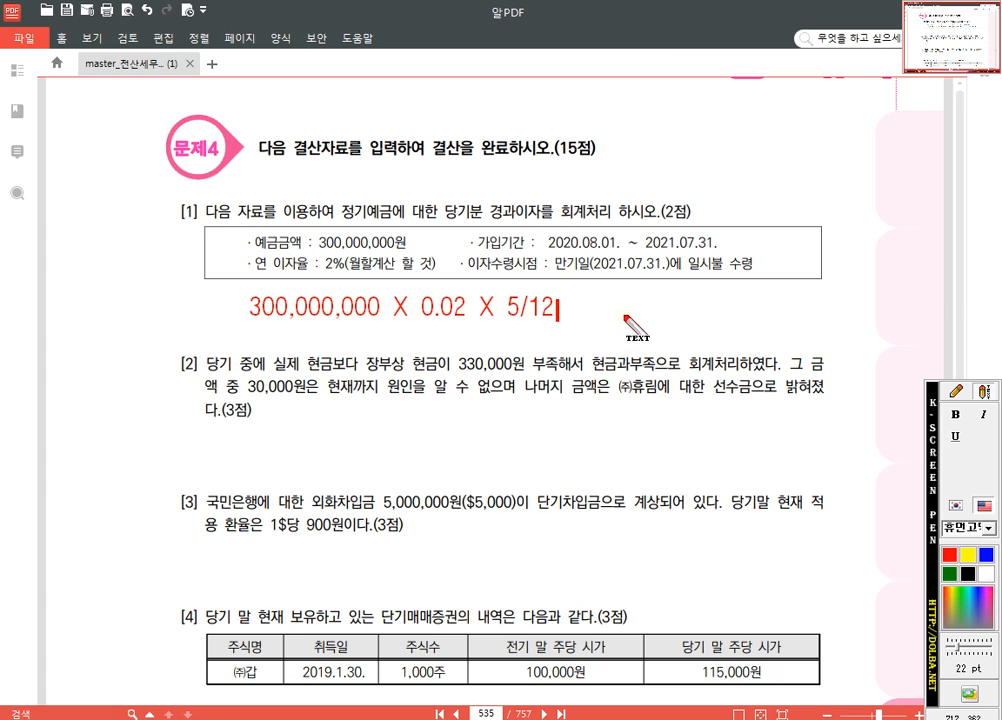
key(Escape)
Return to 일반전표입력 and enter a 대변 line for 0901 이자수익 of 2,500,000 on 12월 31일
key(alt+Tab)
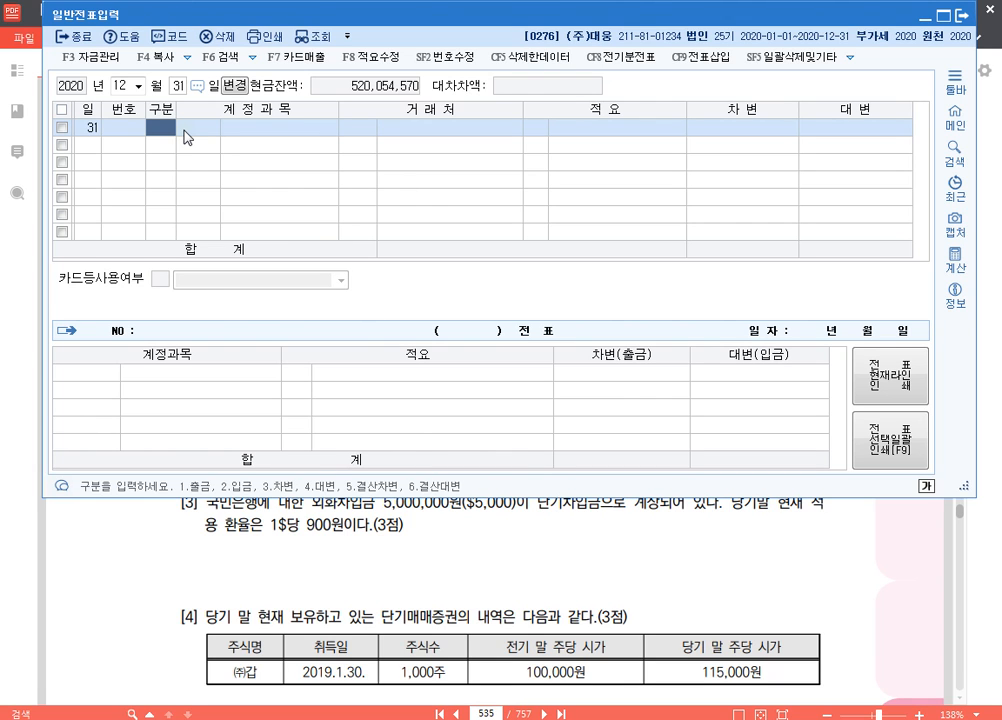
text(4901)
key(Return)
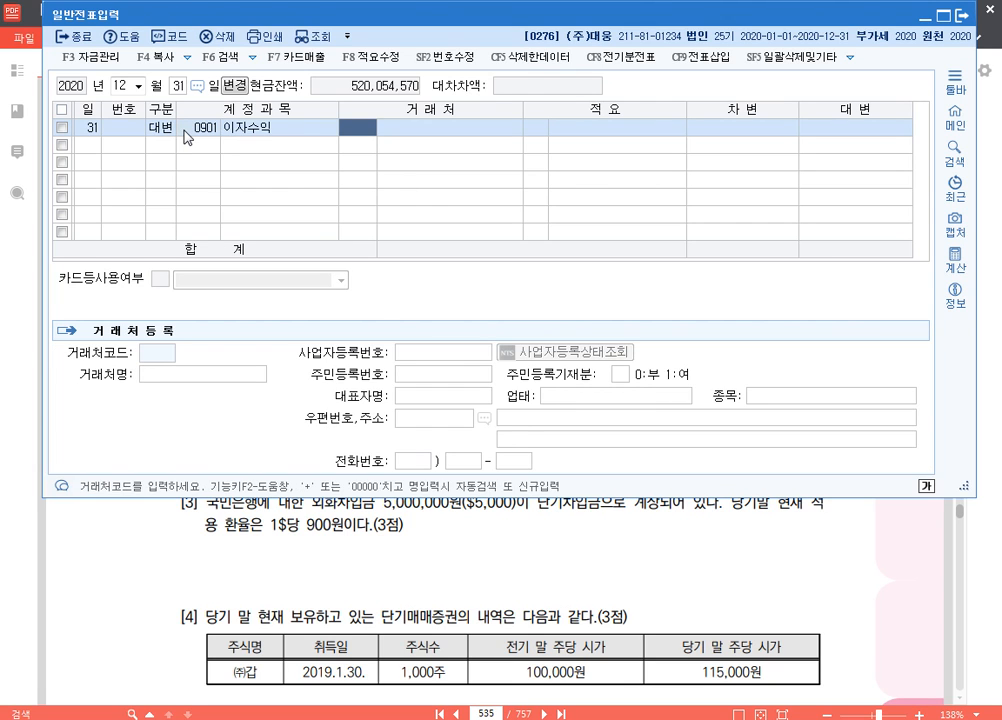
key(Return)
key(Return)
text(2500000)
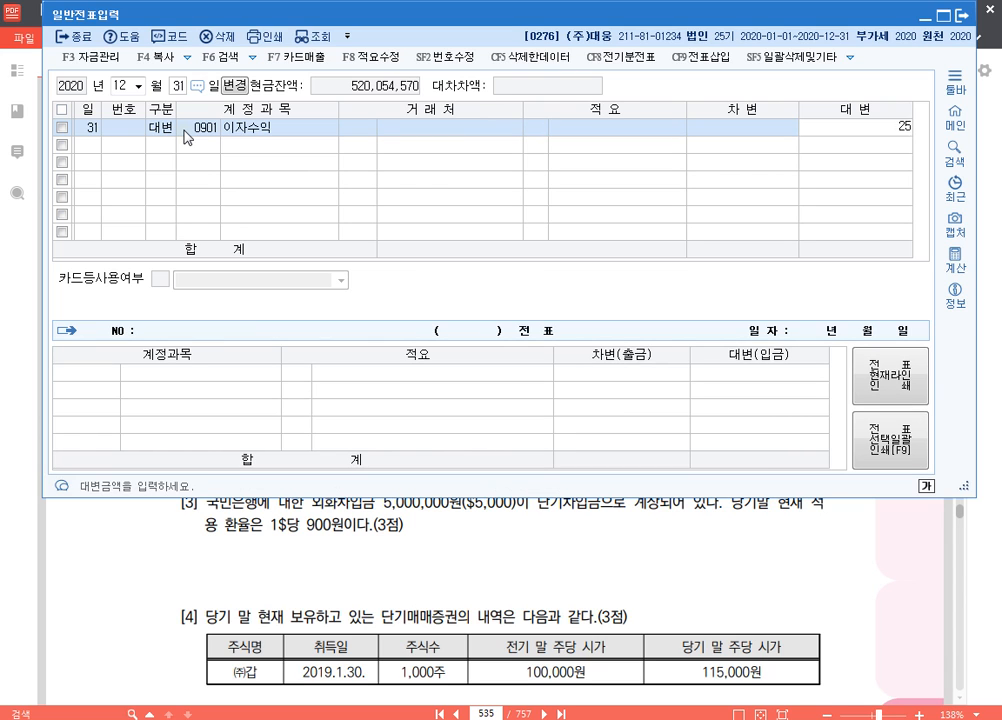
key(Return)
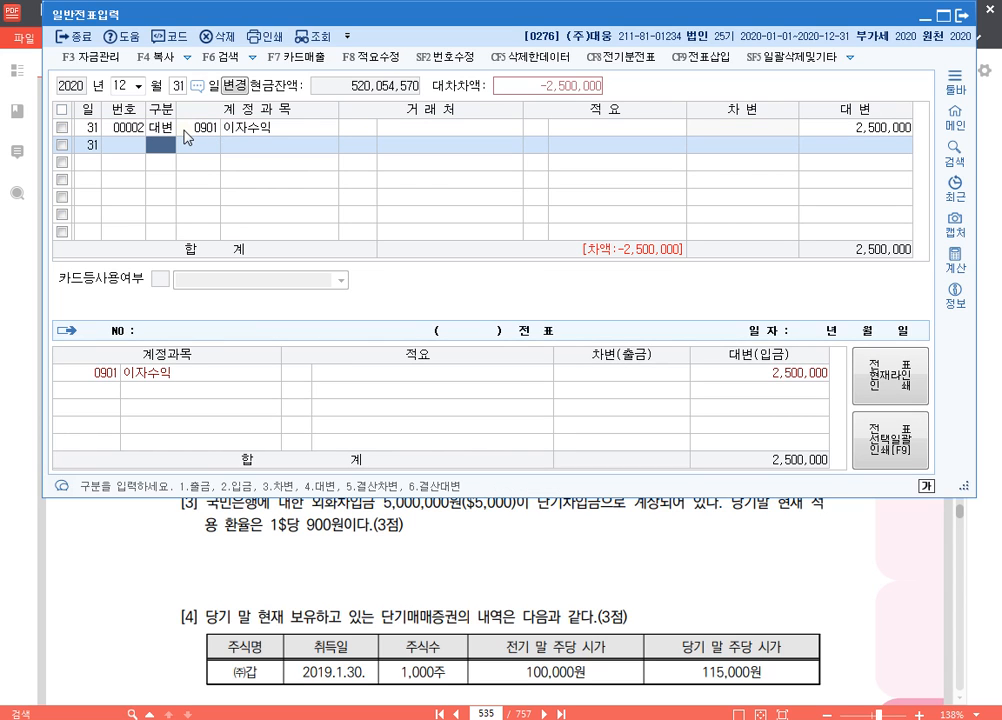
Add the matching 차변 line for 0116 미수수익 of 2,500,000
text(3)
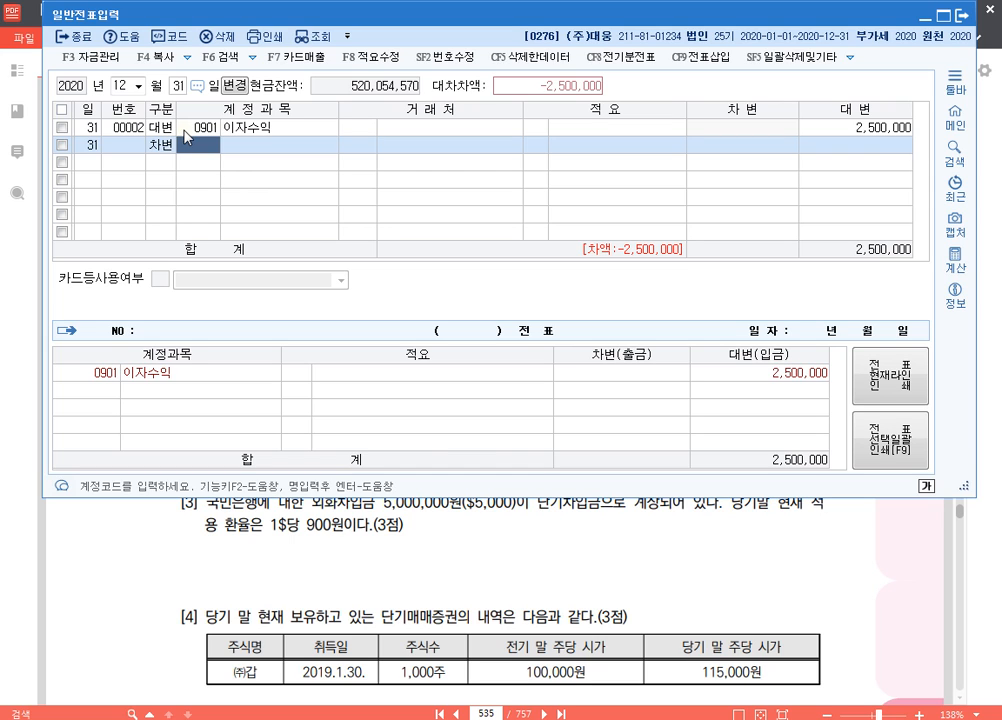
text(미수)
key(Return)
key(Down)
key(Down)
key(Return)
key(Return)
key(Return)
key(Return)
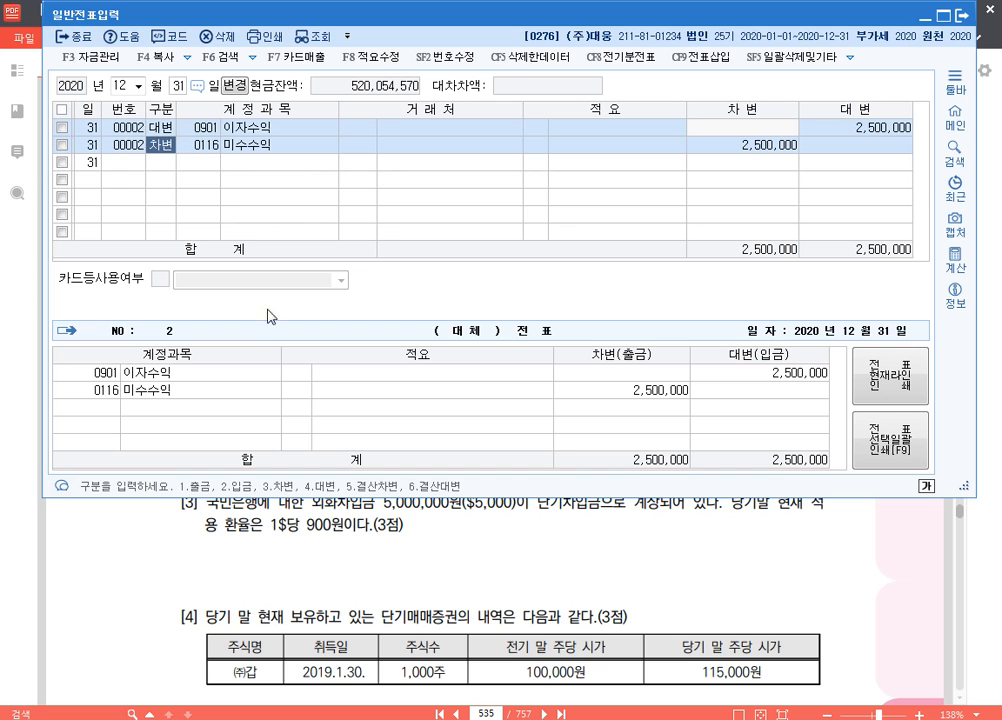
Switch to the exam PDF and read 문제4 [2] on the 현금과부족 settlement
click(856, 571)
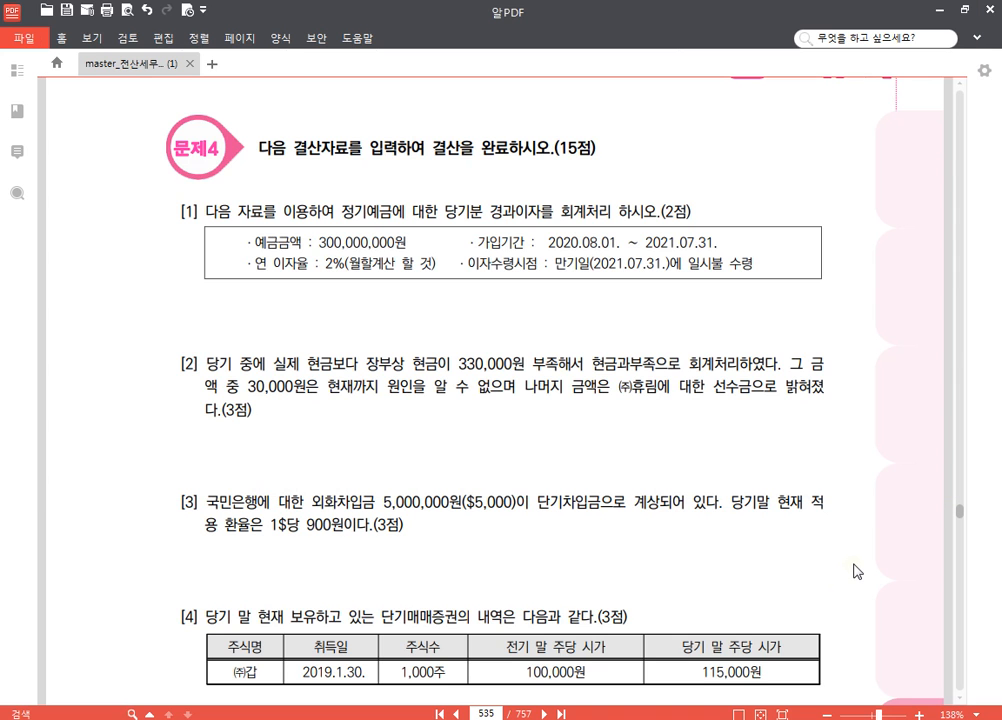
scroll(670, 500, down, 2)
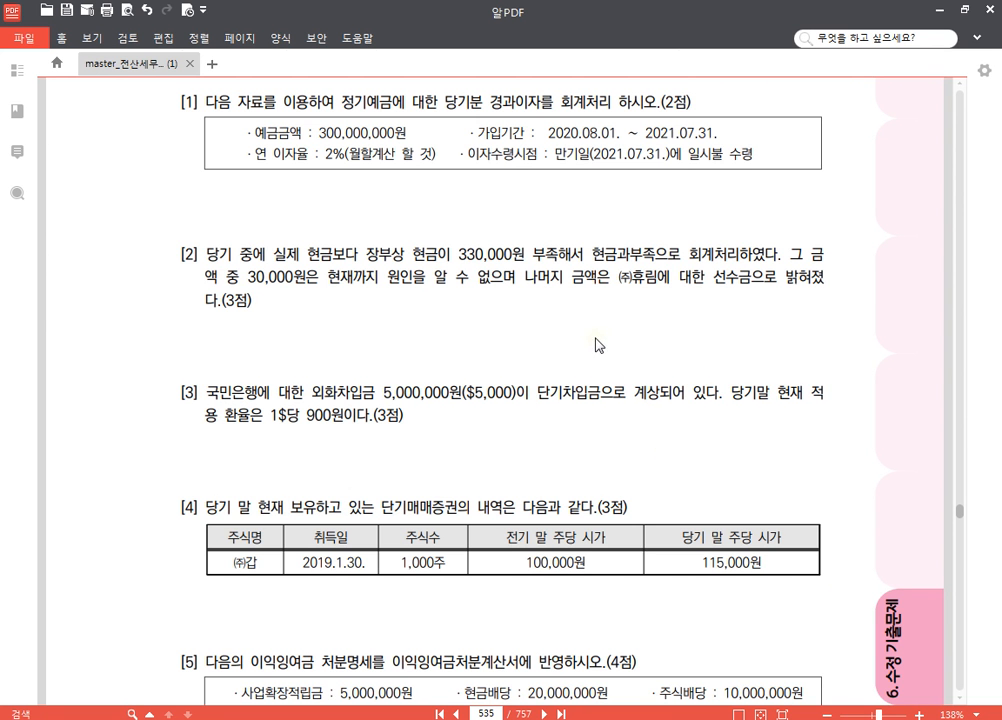
scroll(293, 297, down, 2)
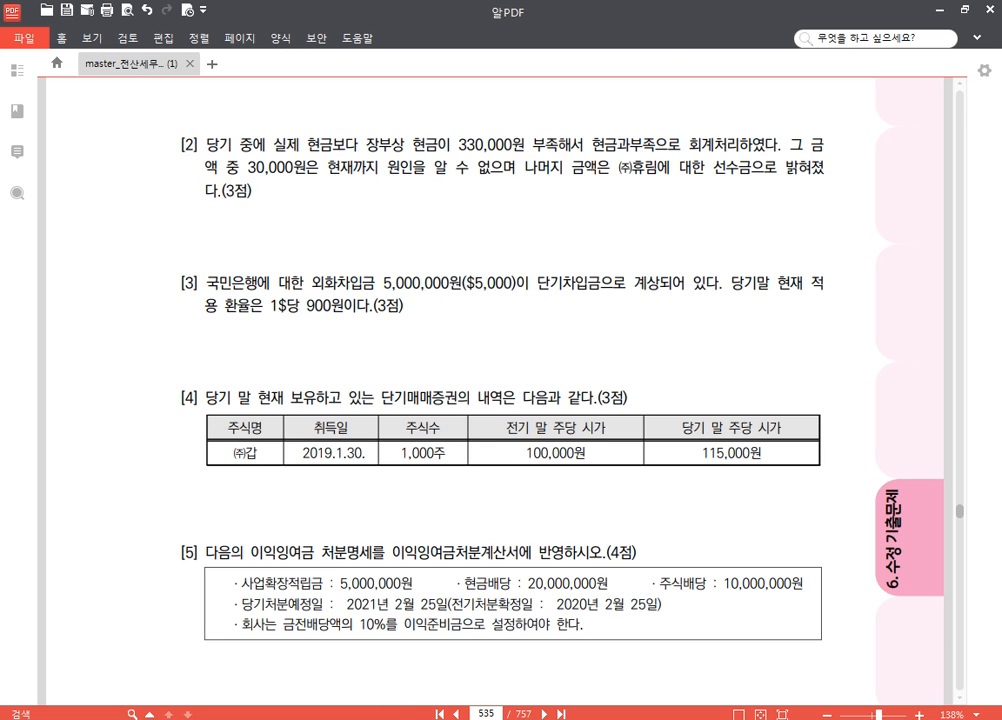
Open the 합계잔액시산표 in KcLep as of 12월 31일 and select the 현금과부족 row to check its balance
key(alt+Tab)
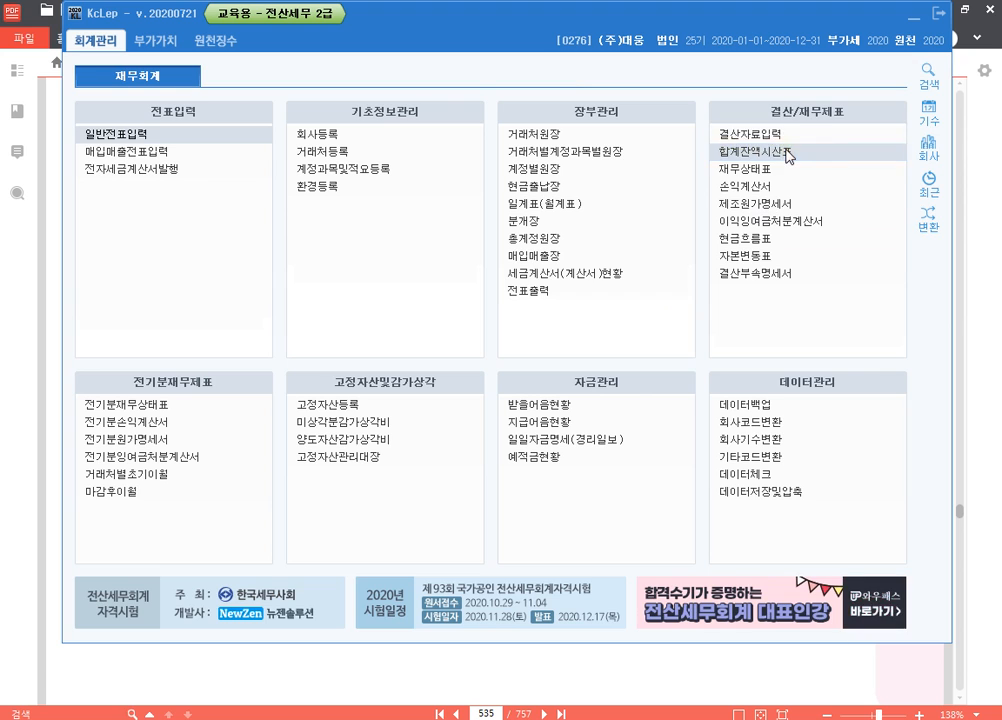
click(787, 155)
text(1)
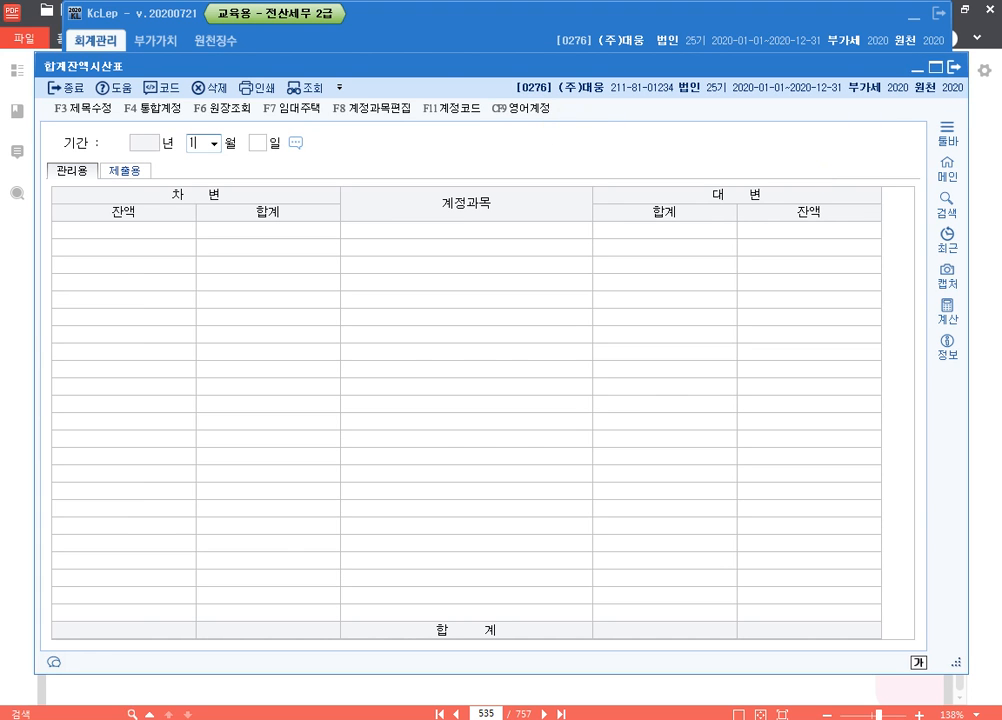
text(21)
key(Return)
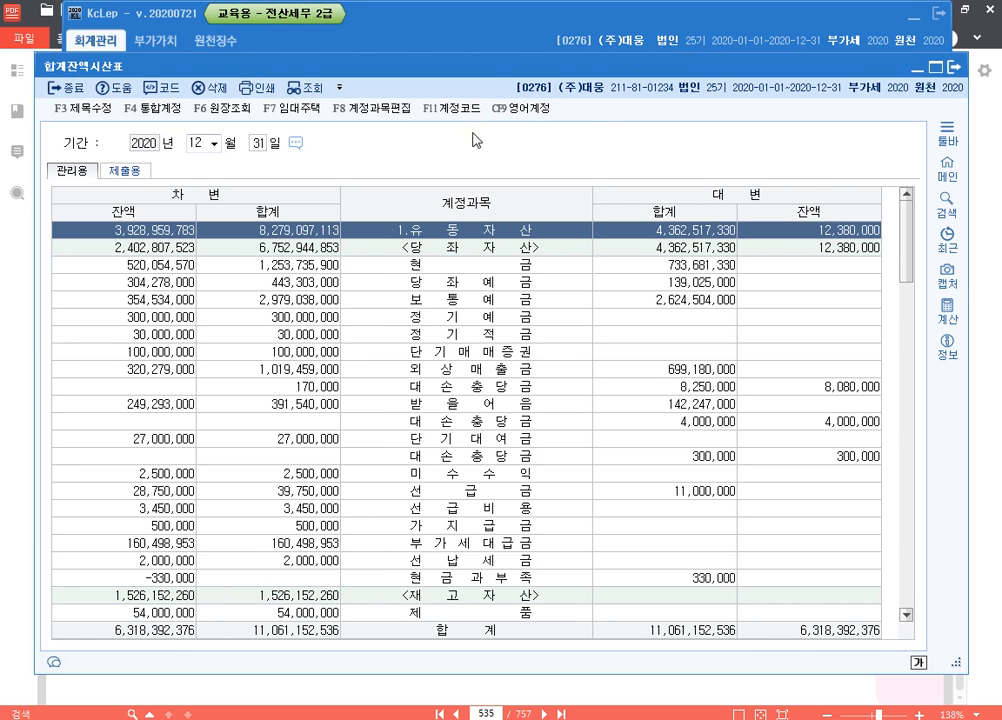
drag(454, 70, 461, 32)
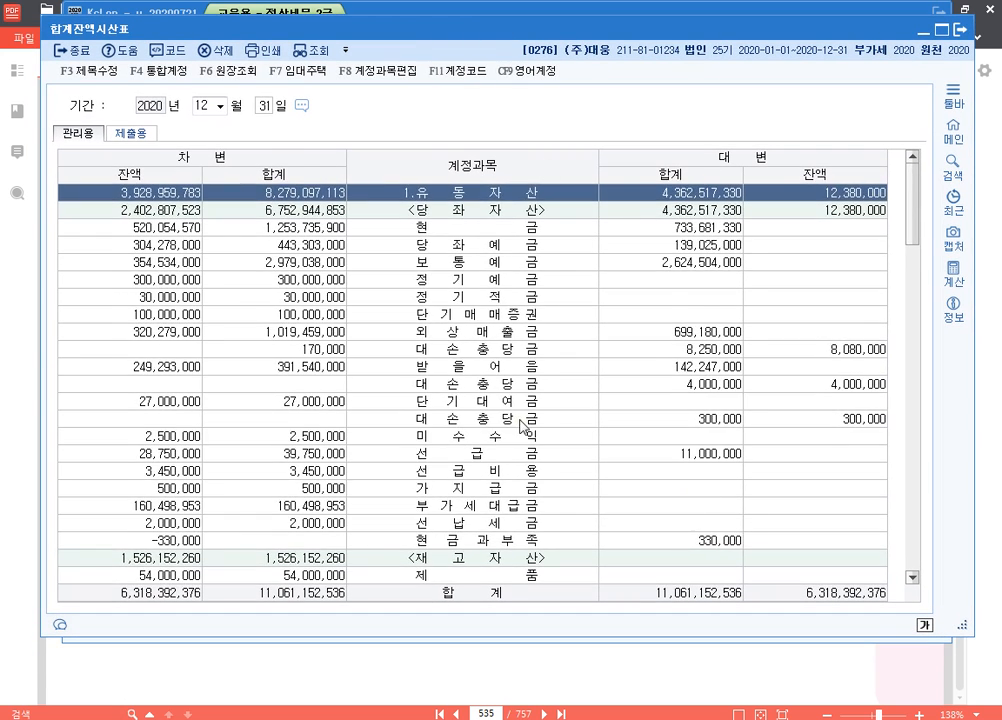
scroll(517, 407, down, 4)
scroll(517, 407, down, 1)
click(183, 279)
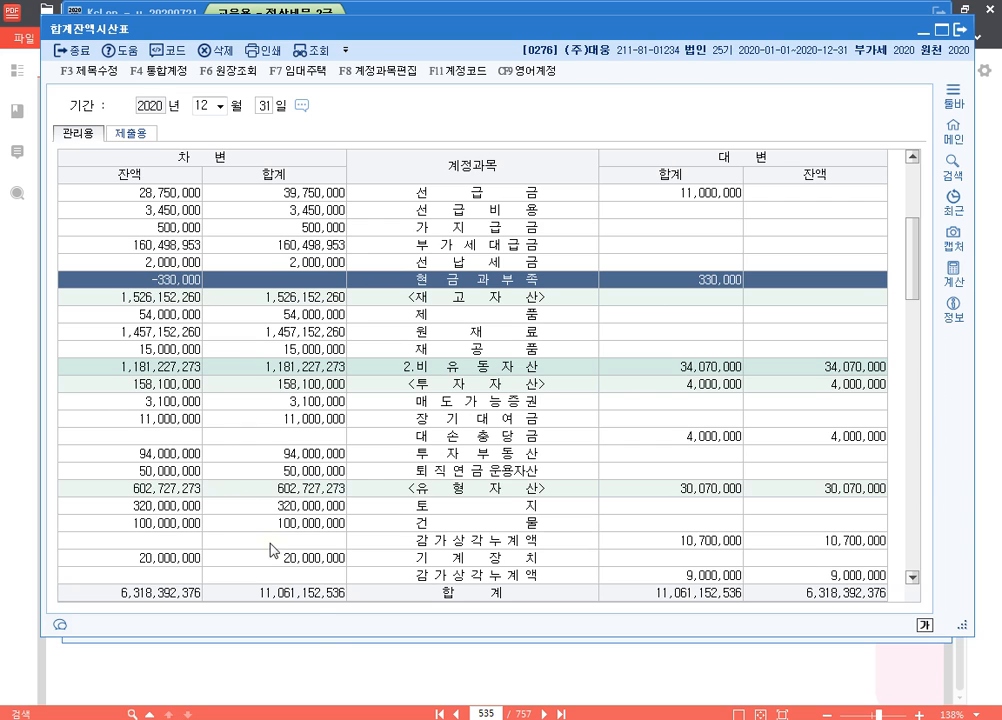
Return to 일반전표입력 and enter a 차변 line for 0141 현금과부족 of 330,000 on 12월 31일
click(388, 718)
click(162, 163)
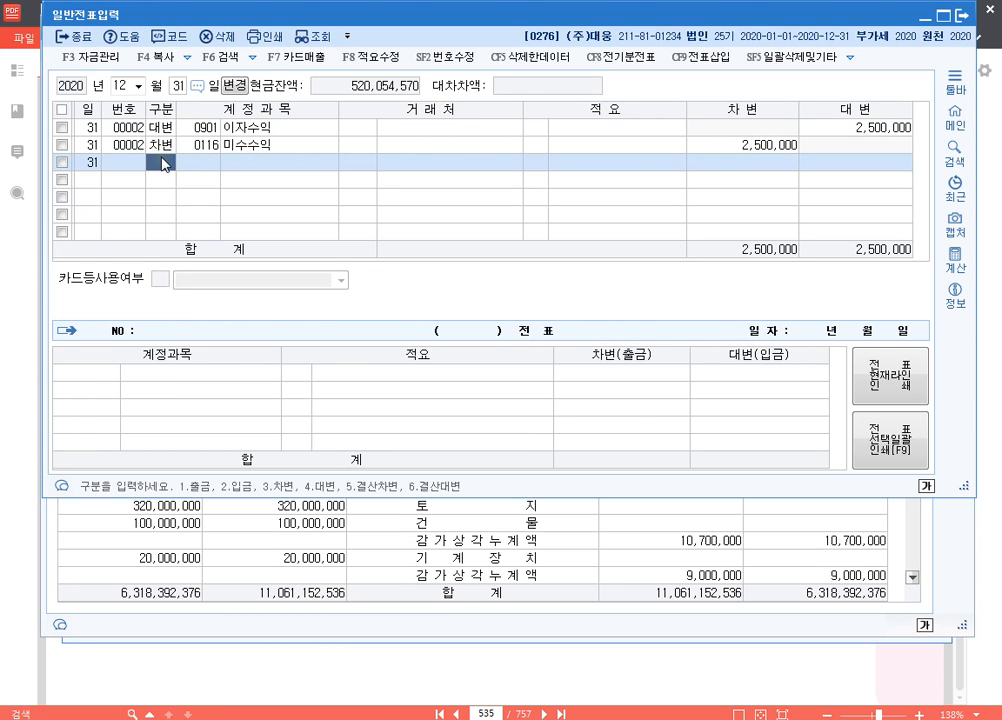
text(3)
key(Return)
text(현금)
key(Return)
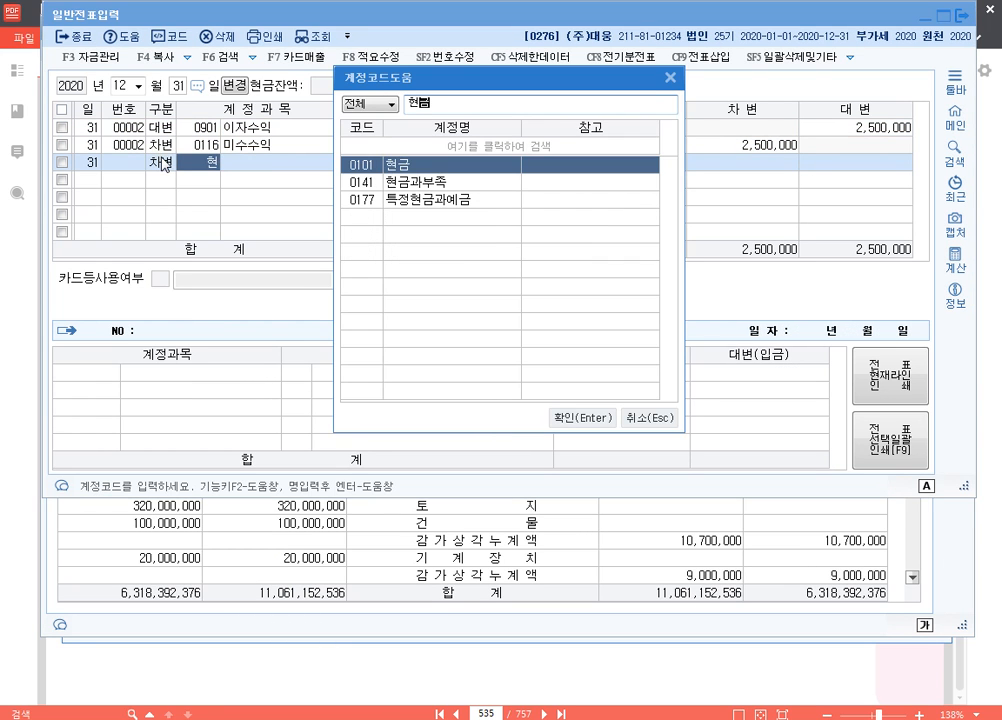
key(Down)
key(Return)
key(Return)
key(Return)
text(3300000)
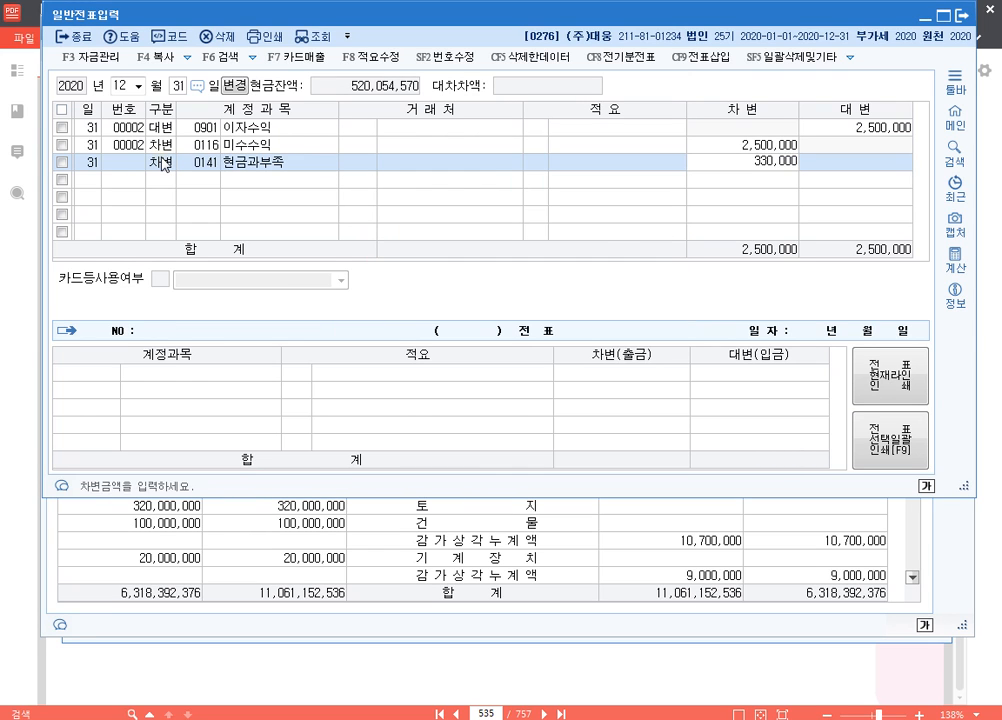
key(Return)
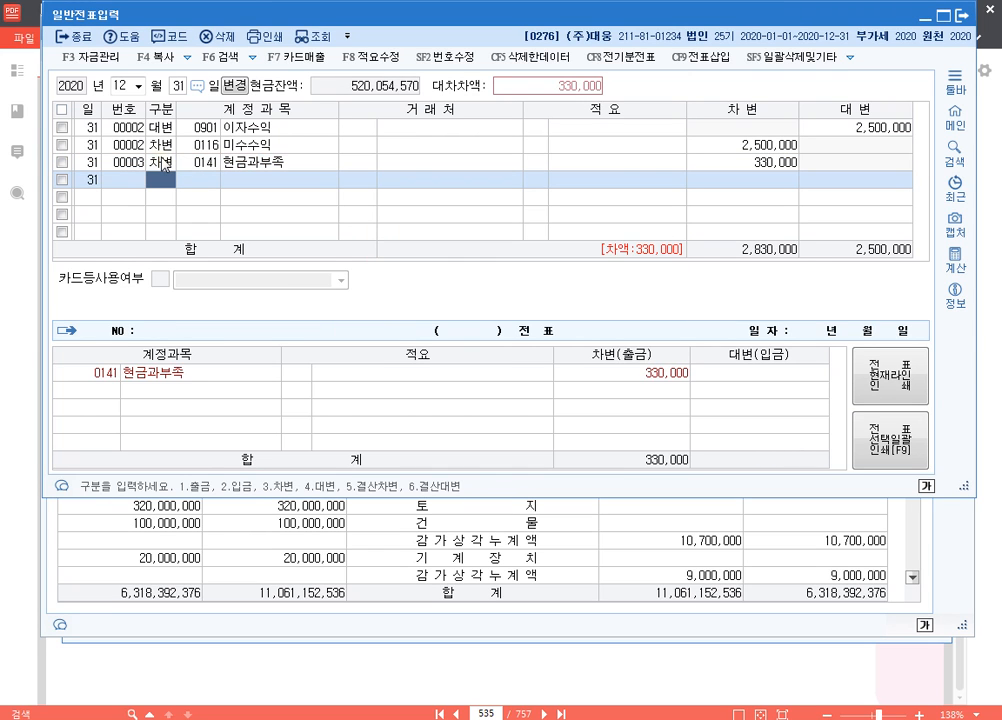
Recheck 문제4 [2] in the exam PDF and enter a 대변 line for 0930 잡이익 of 30,000
text(4)
key(Return)
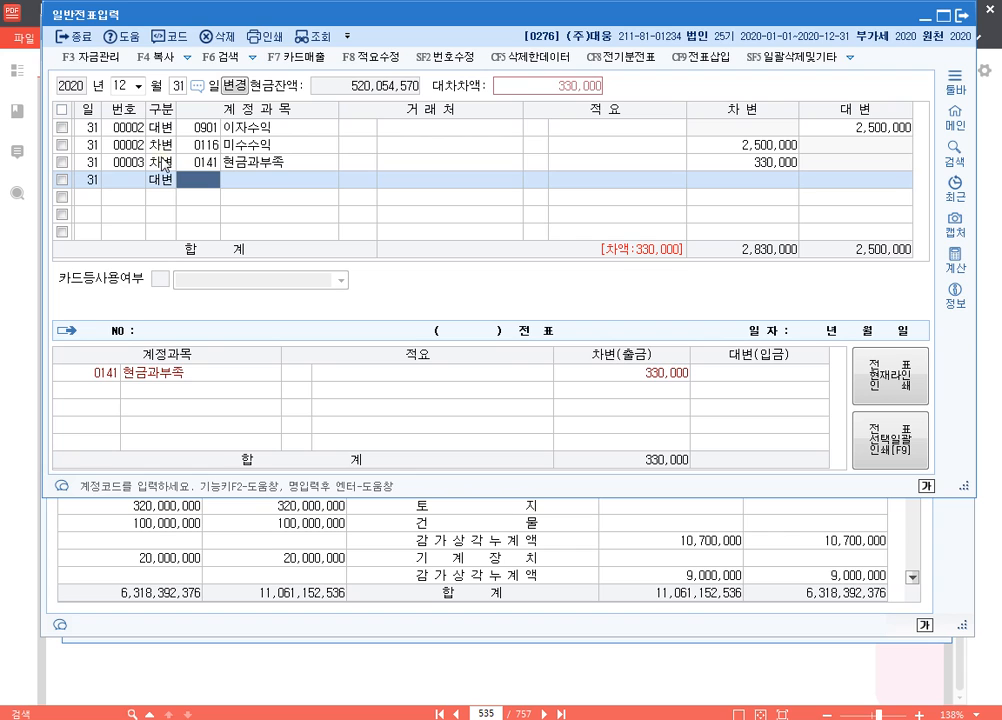
click(705, 672)
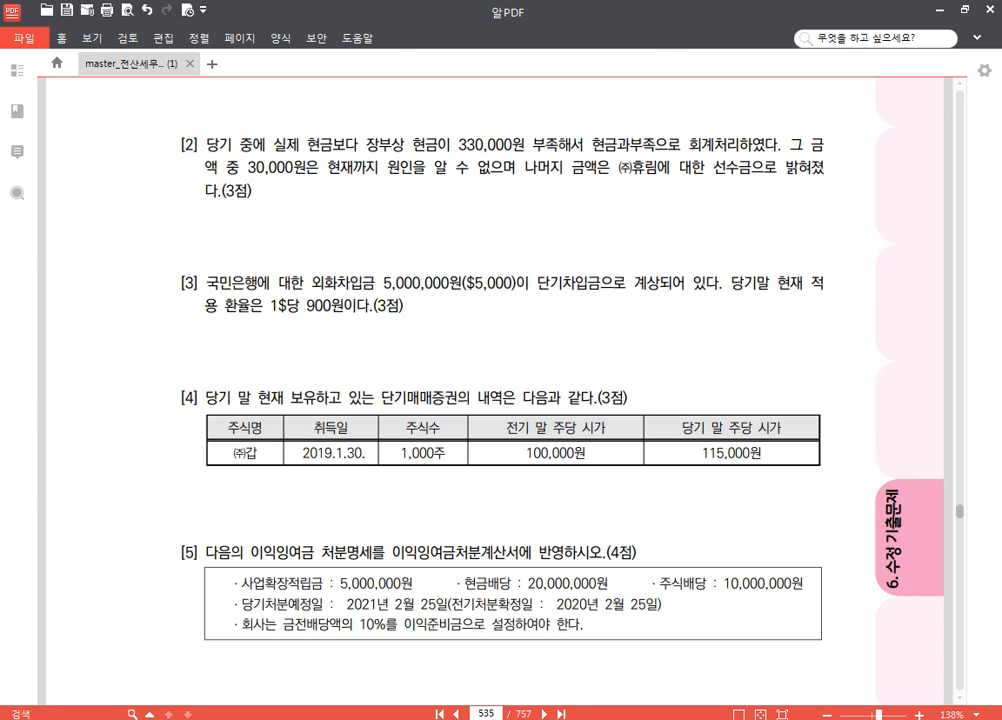
key(alt+Tab)
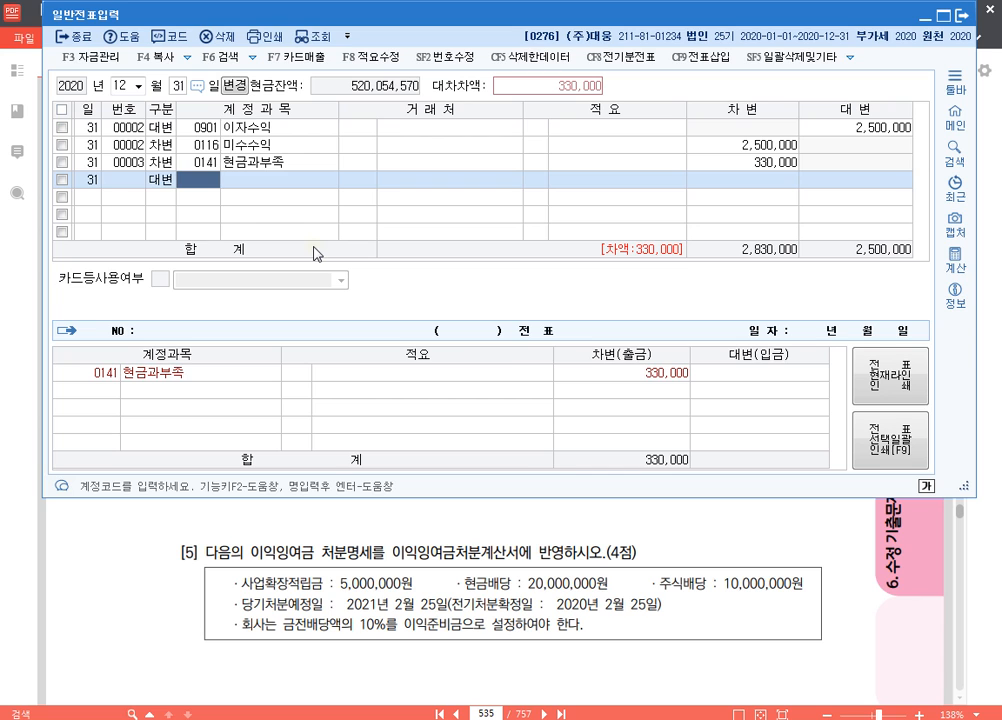
text(잡이)
key(Return)
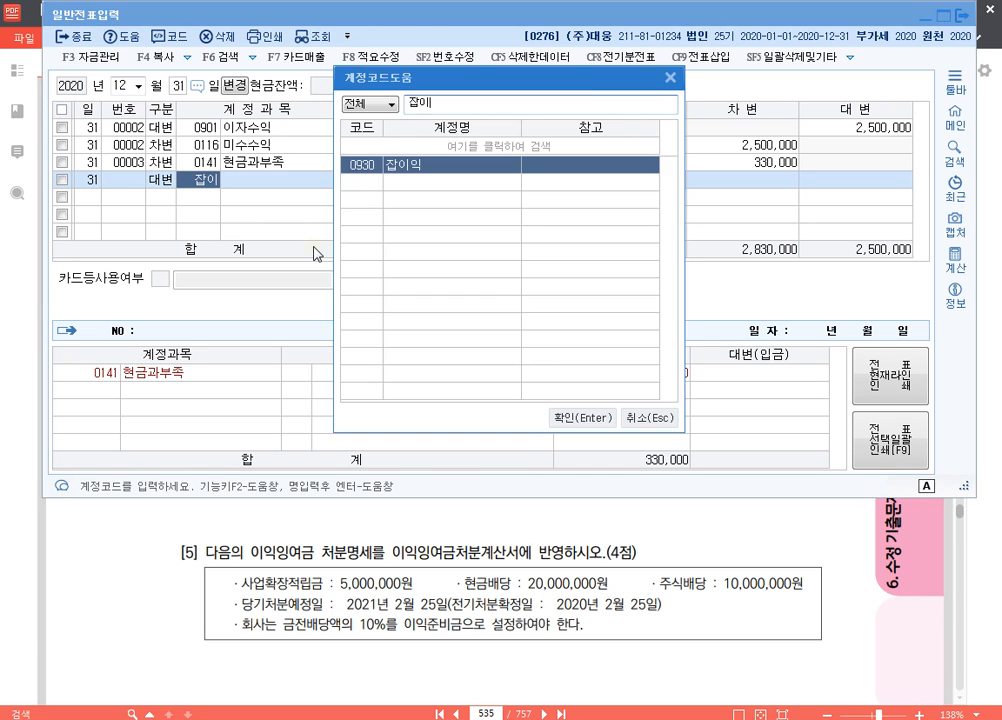
key(Return)
key(Return)
key(Return)
text(30000)
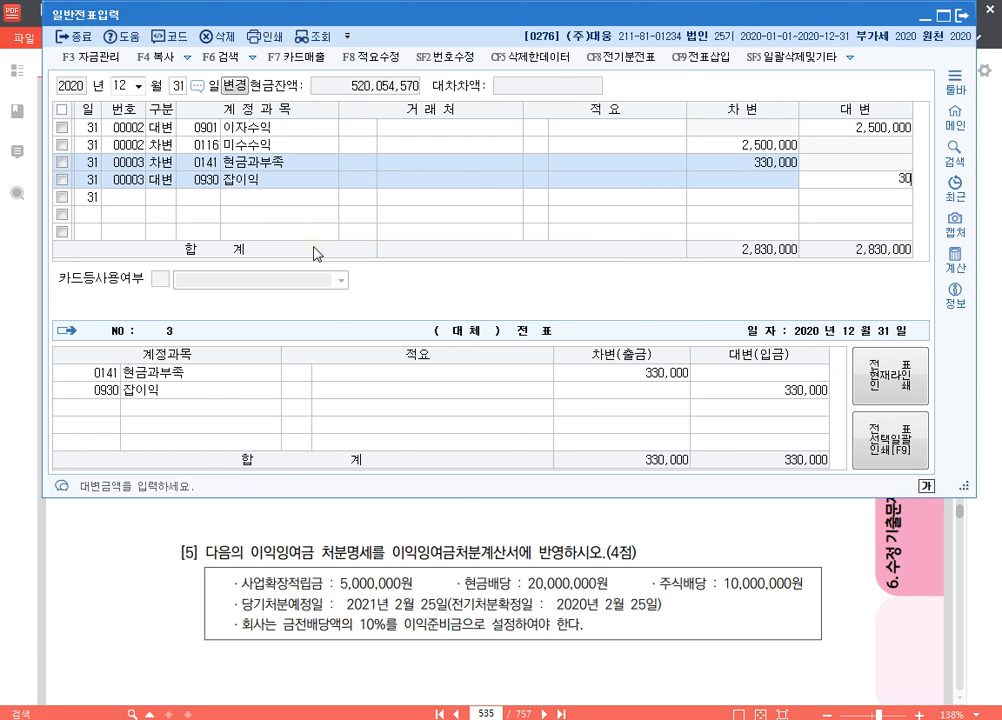
Add a 대변 line for 0259 선수금 of 300,000 with (주)휴림 as 거래처 and review the voucher's lines
key(Return)
text(4)
key(Return)
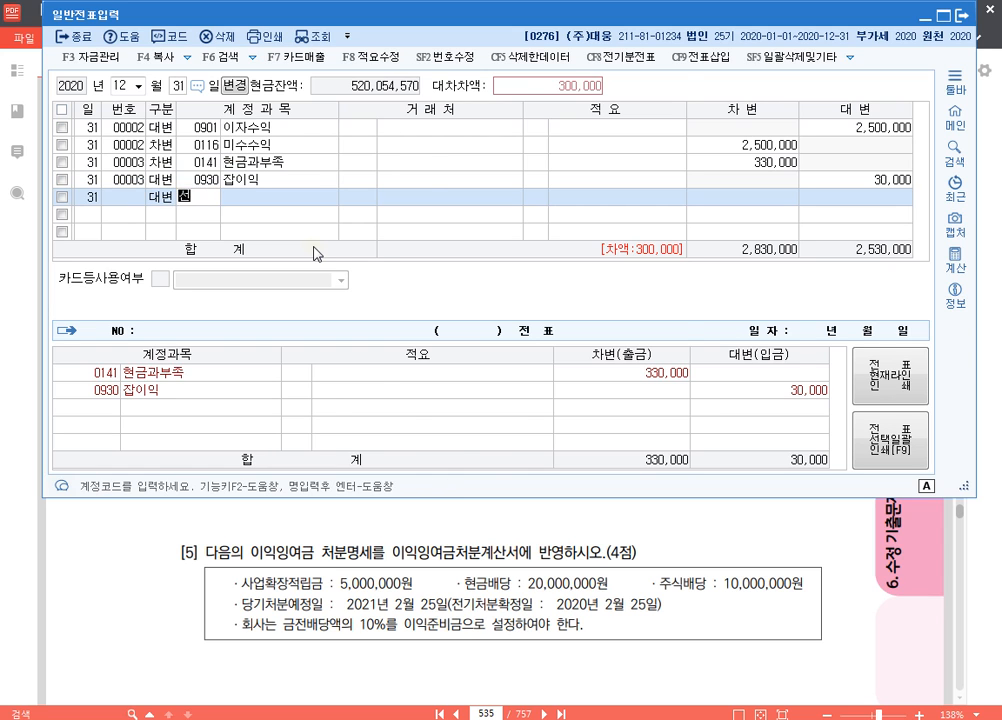
text(선수)
key(Return)
key(Return)
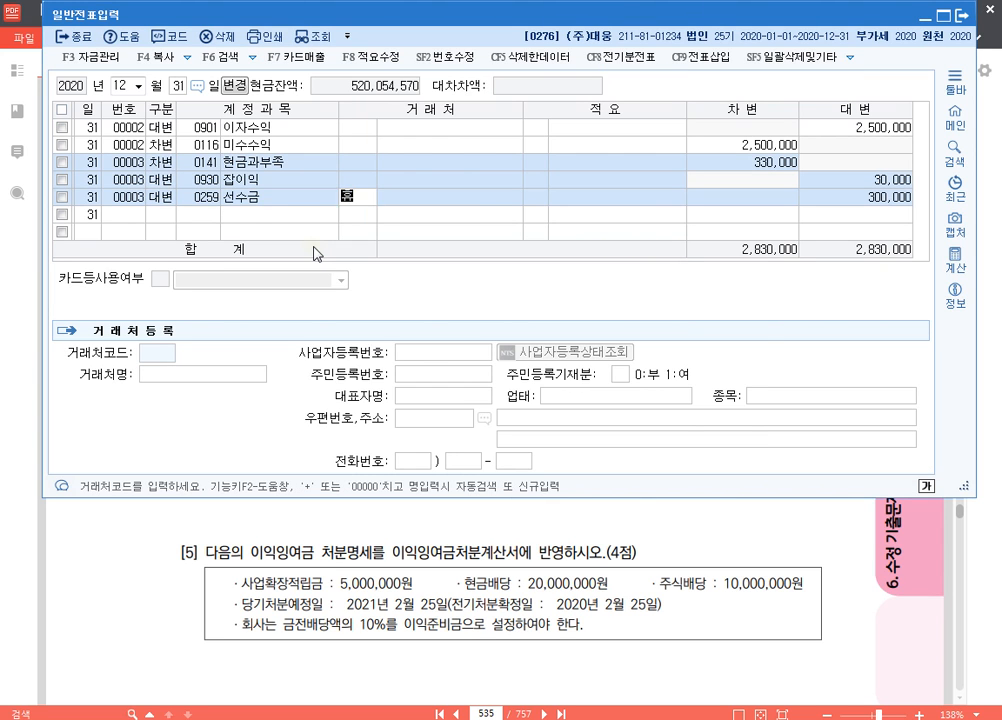
text(휴)
key(Return)
key(Return)
key(Return)
key(Return)
key(Up)
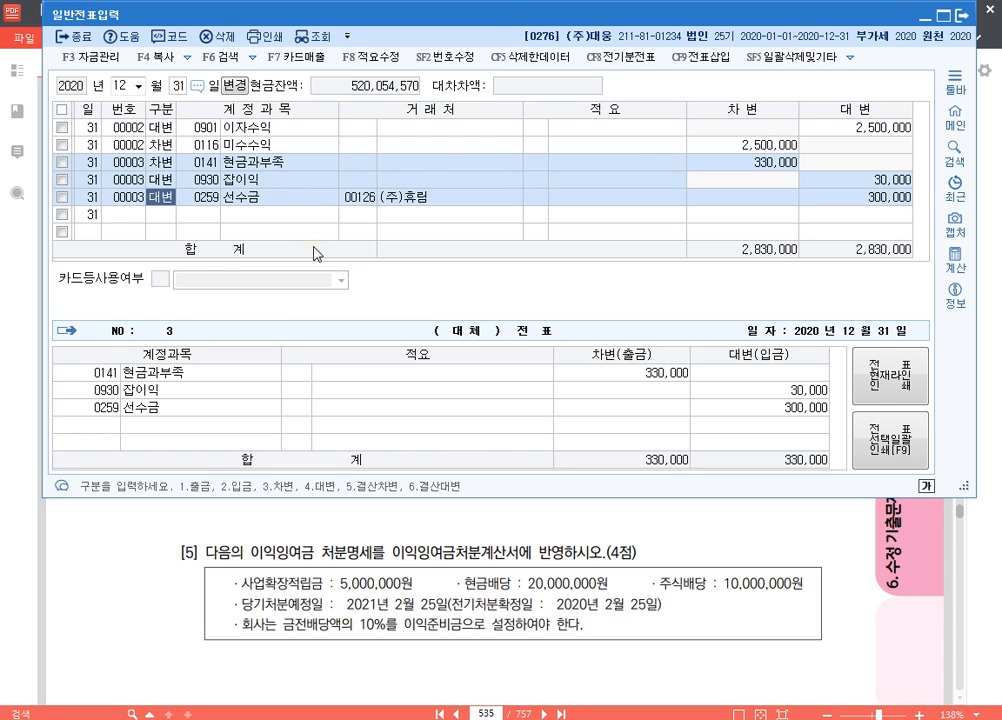
click(210, 163)
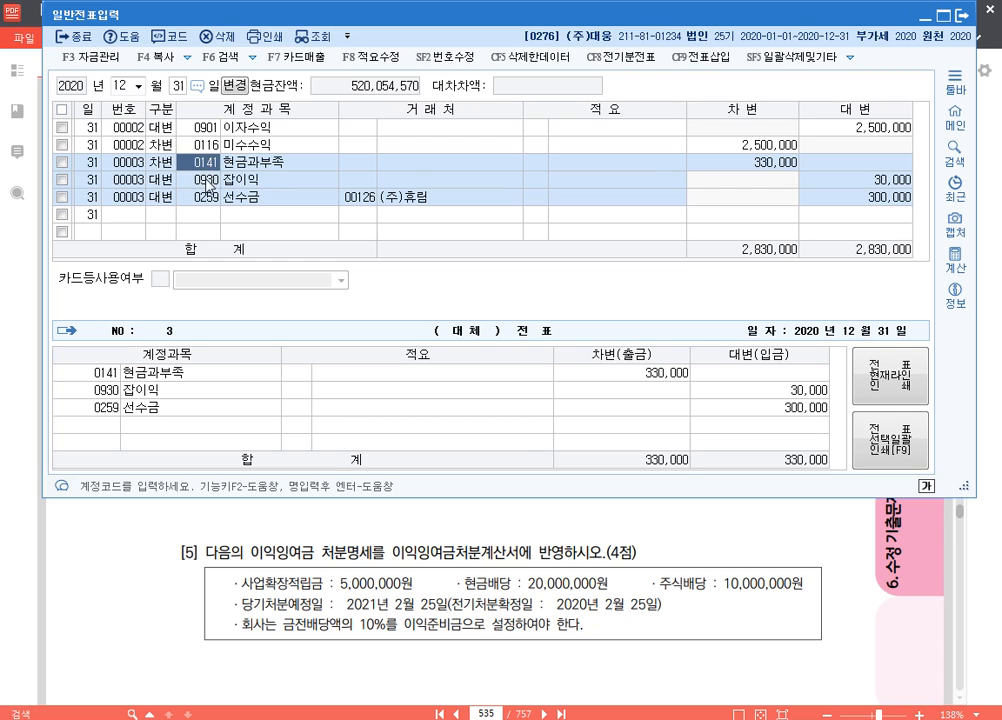
click(206, 181)
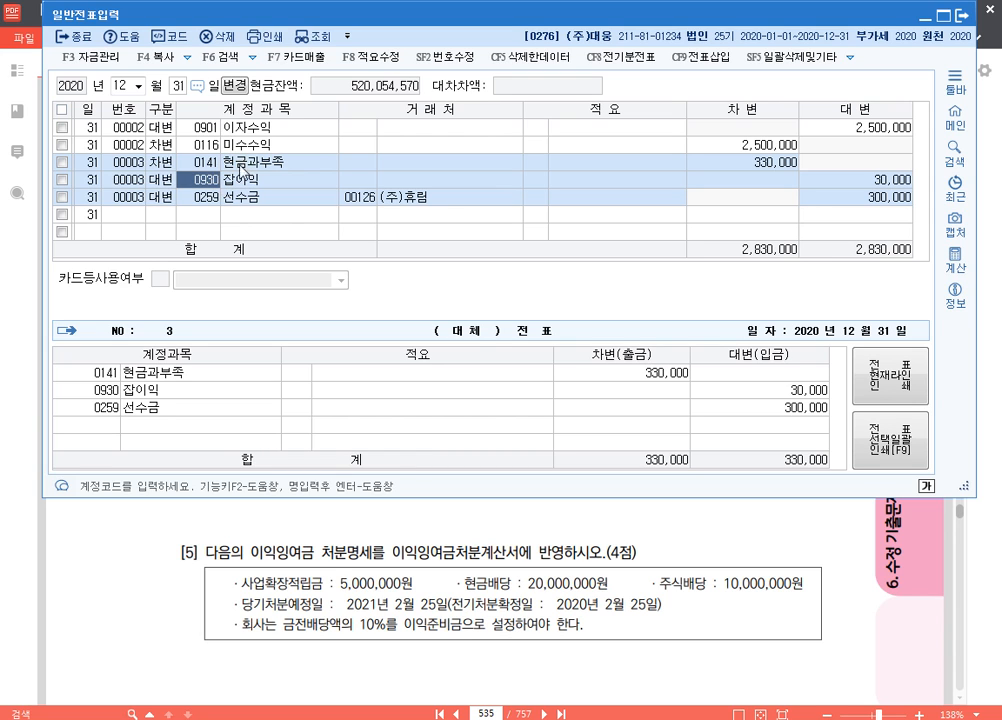
Switch to the exam PDF, read 문제4 [3], and highlight 5,000,000원 and 단기차입금 in its text
click(565, 530)
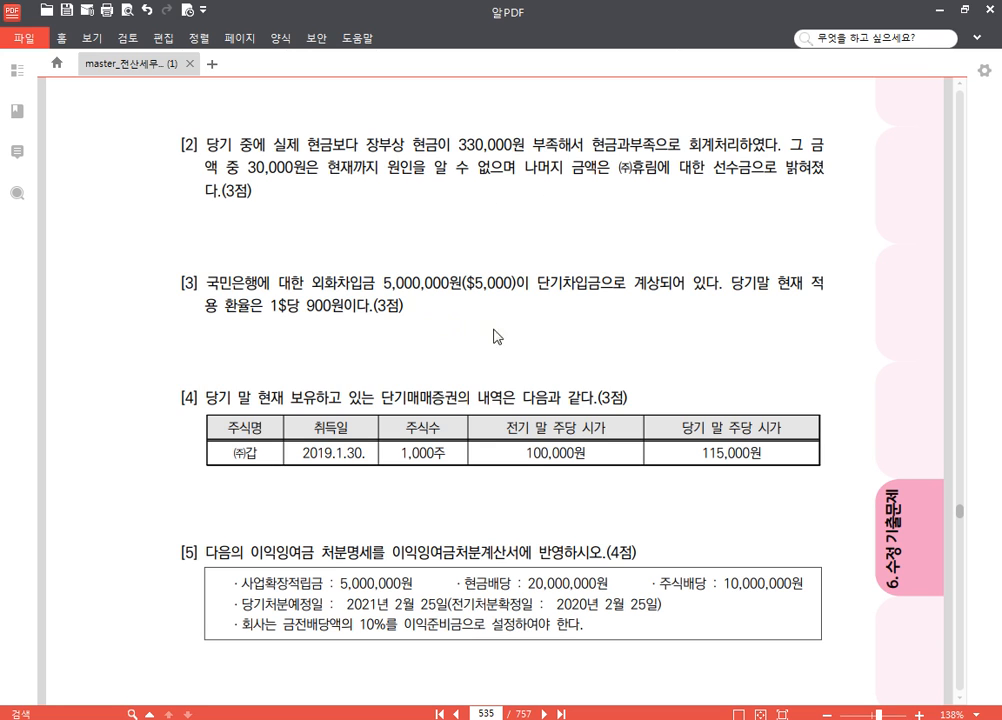
scroll(440, 320, down, 3)
scroll(440, 310, up, 3)
scroll(445, 305, down, 2)
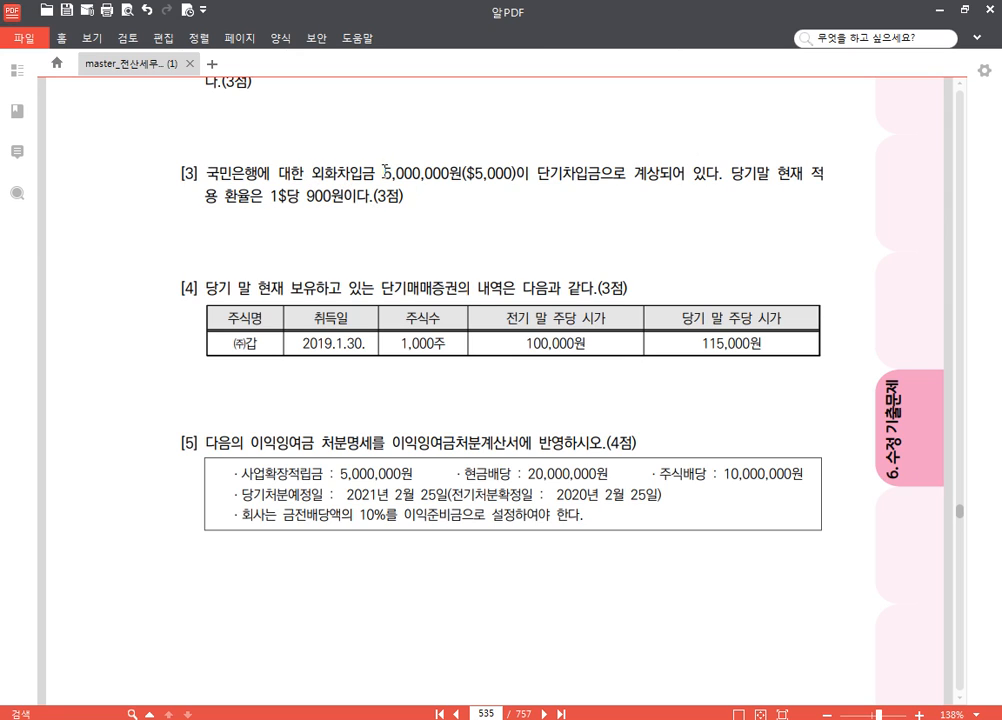
drag(385, 172, 461, 171)
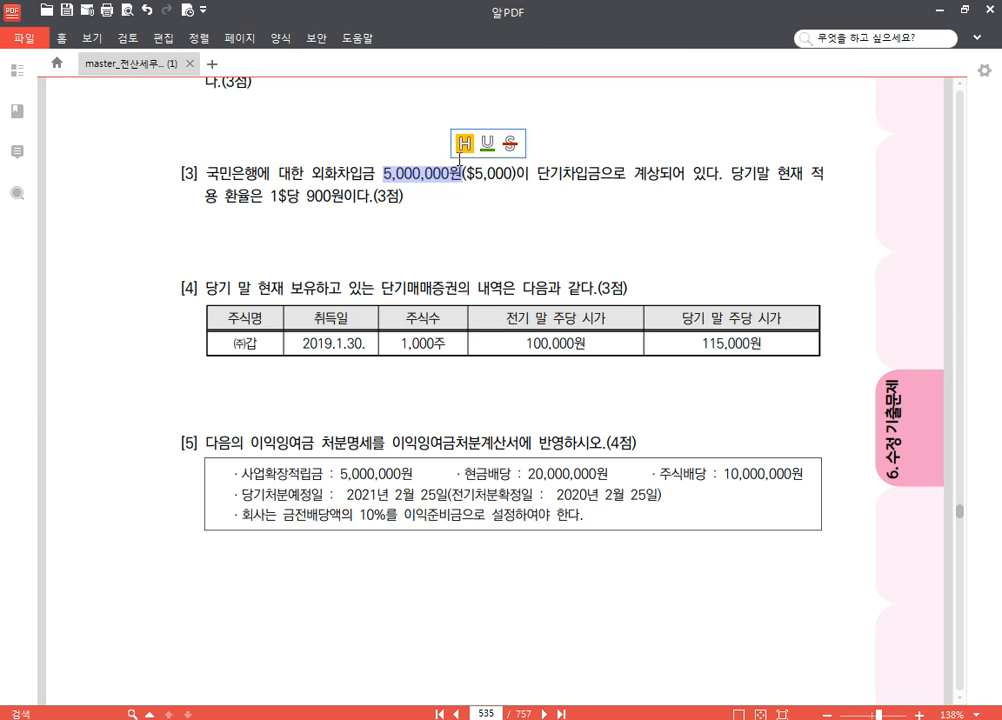
click(465, 145)
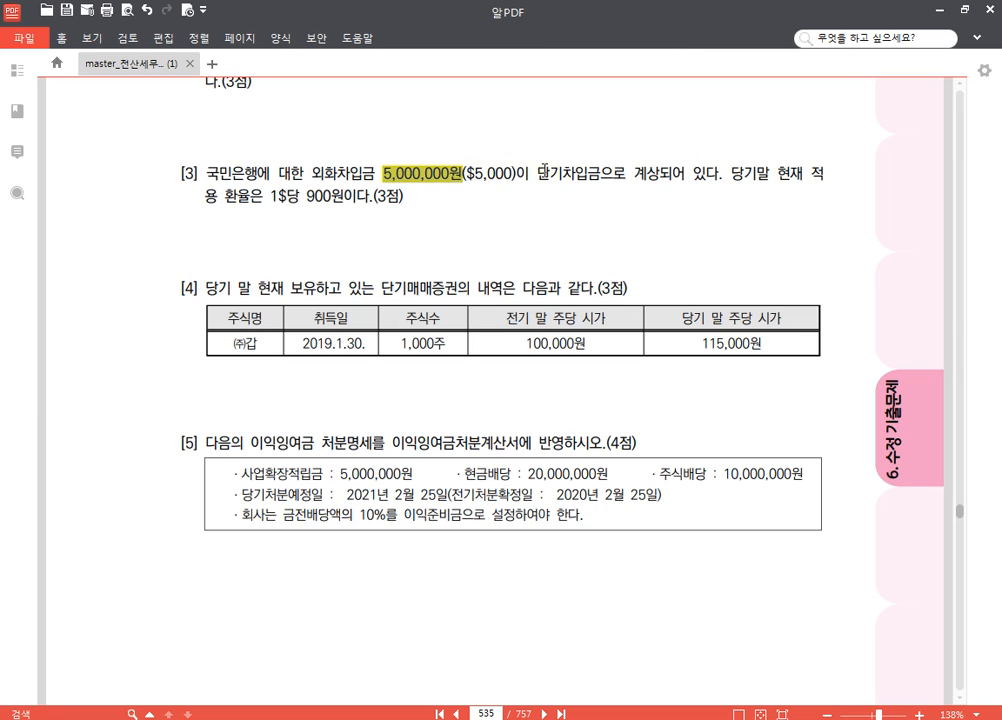
drag(540, 172, 631, 172)
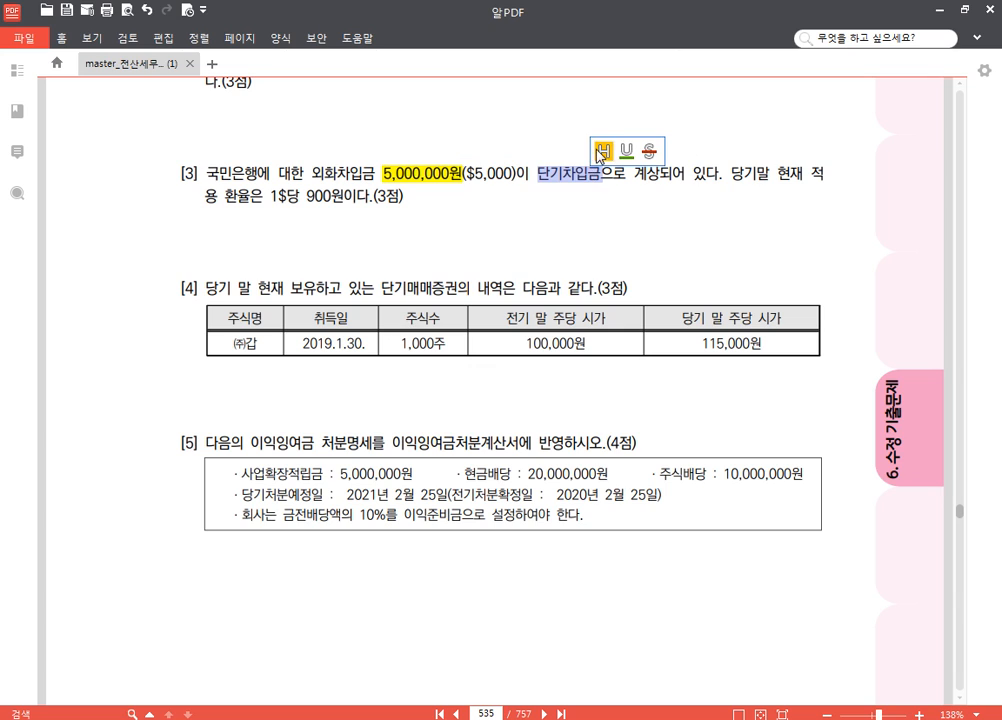
click(723, 175)
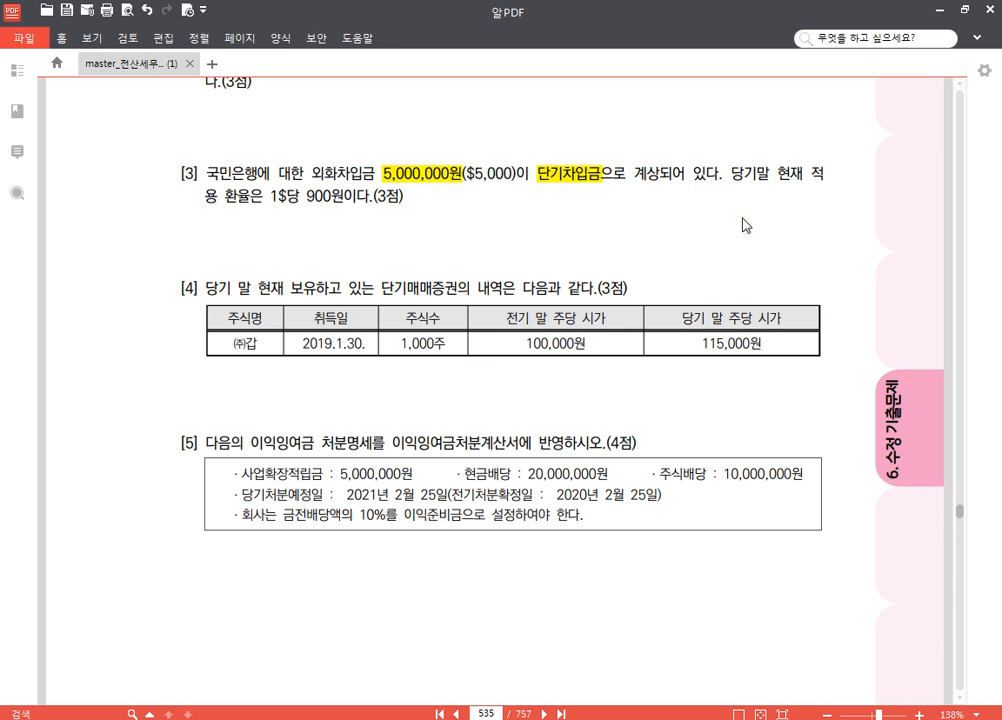
Write 4,500,000 in red beneath question [3] with the screen pen, then exit the pen
key(ctrl+2)
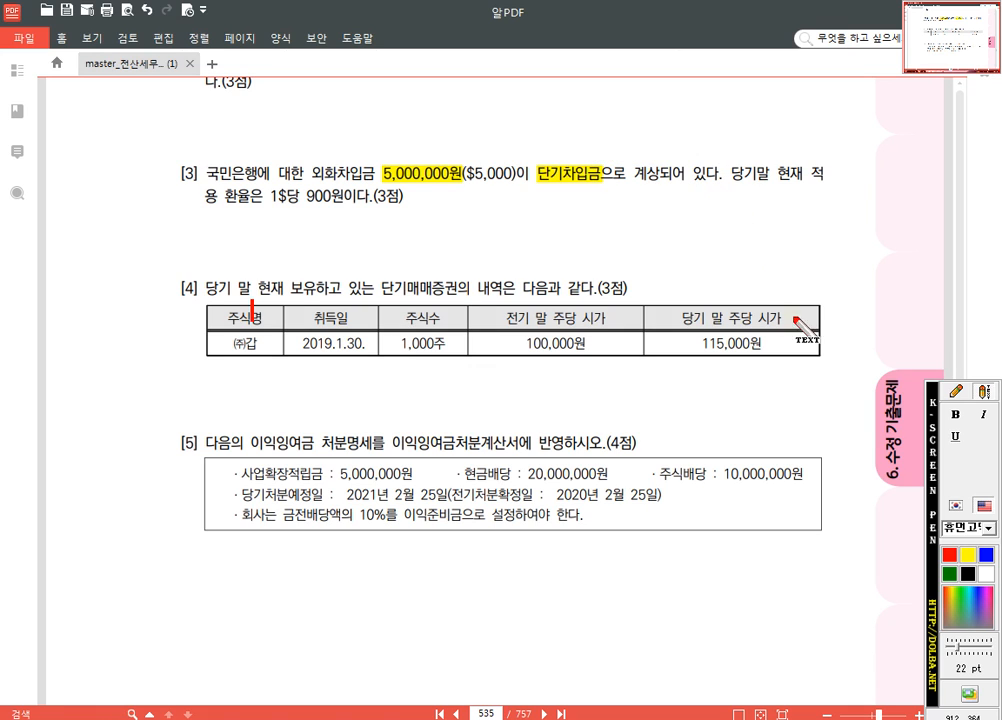
click(440, 203)
text(4,500,000)
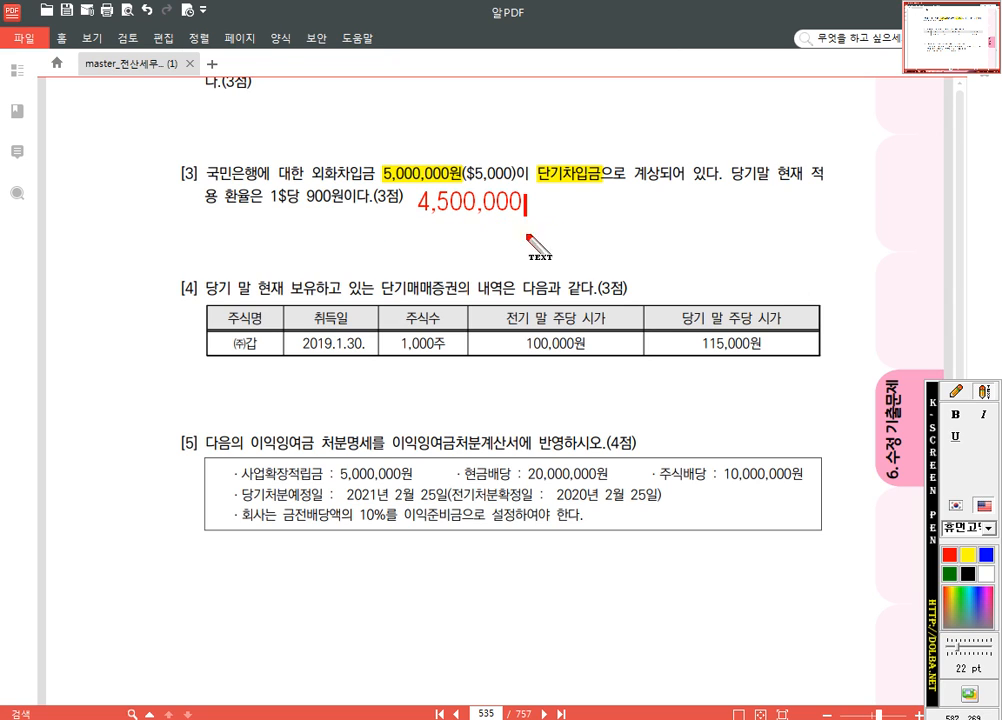
click(956, 391)
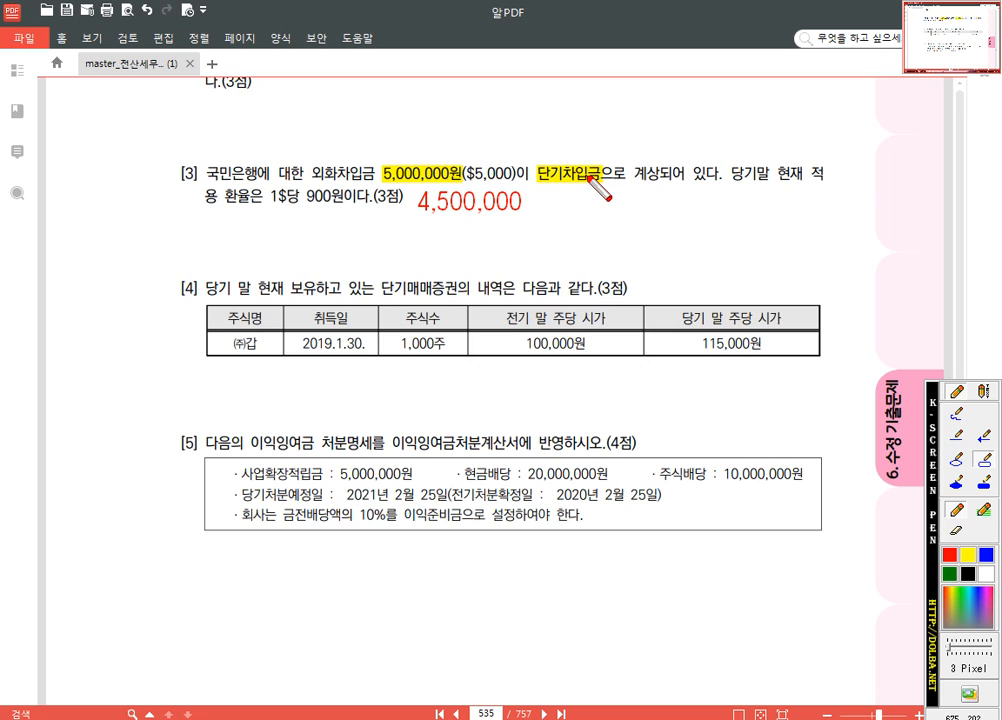
key(Escape)
Return to 일반전표입력 and enter a 차변 line for 0260 단기차입금 of 500,000 with 국민은행 as 거래처
click(375, 718)
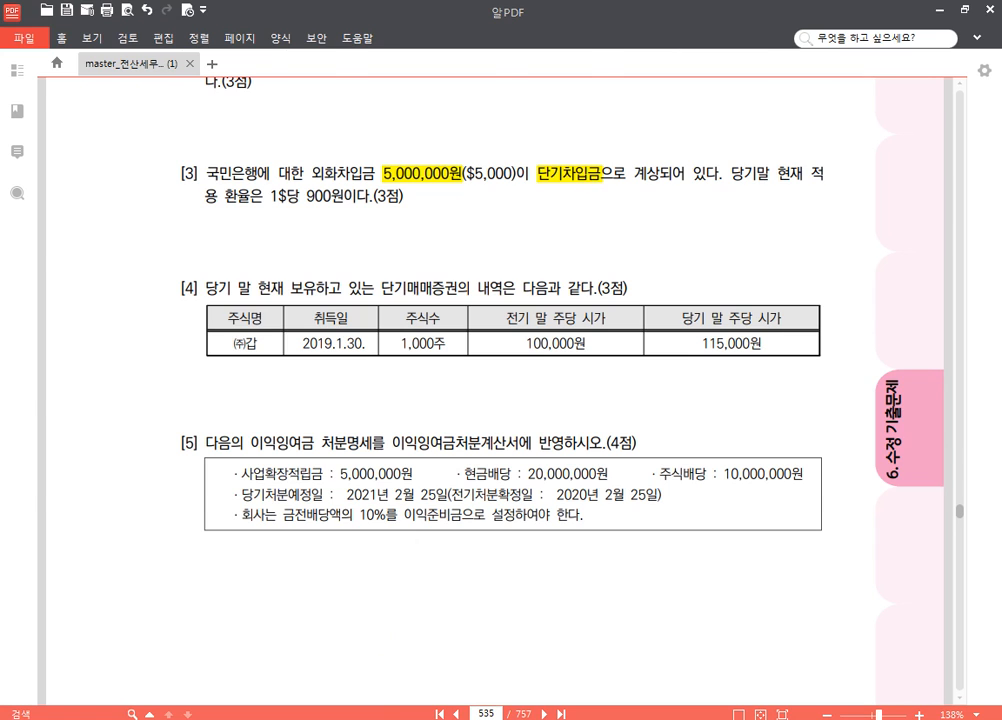
click(158, 217)
text(2)
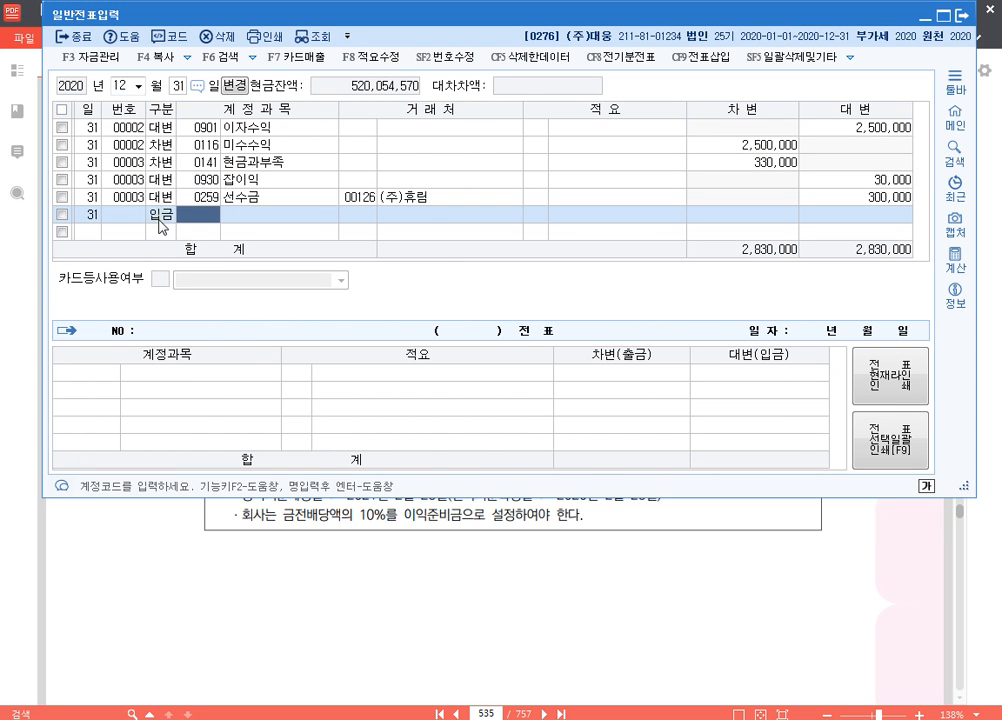
click(159, 218)
text(3단기)
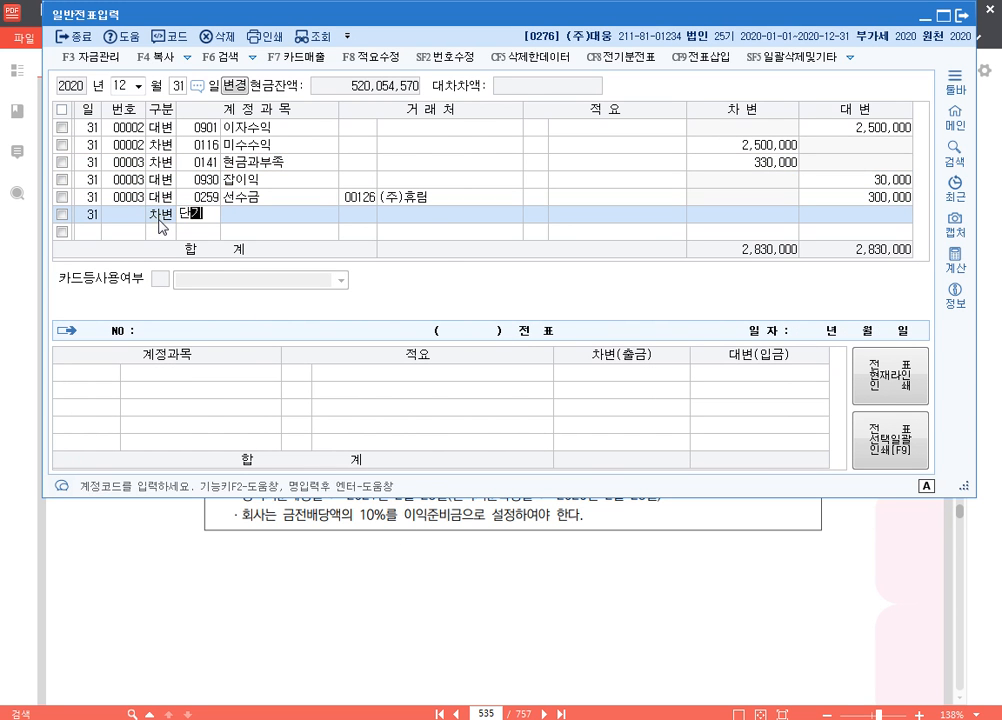
key(Return)
text(차)
key(Return)
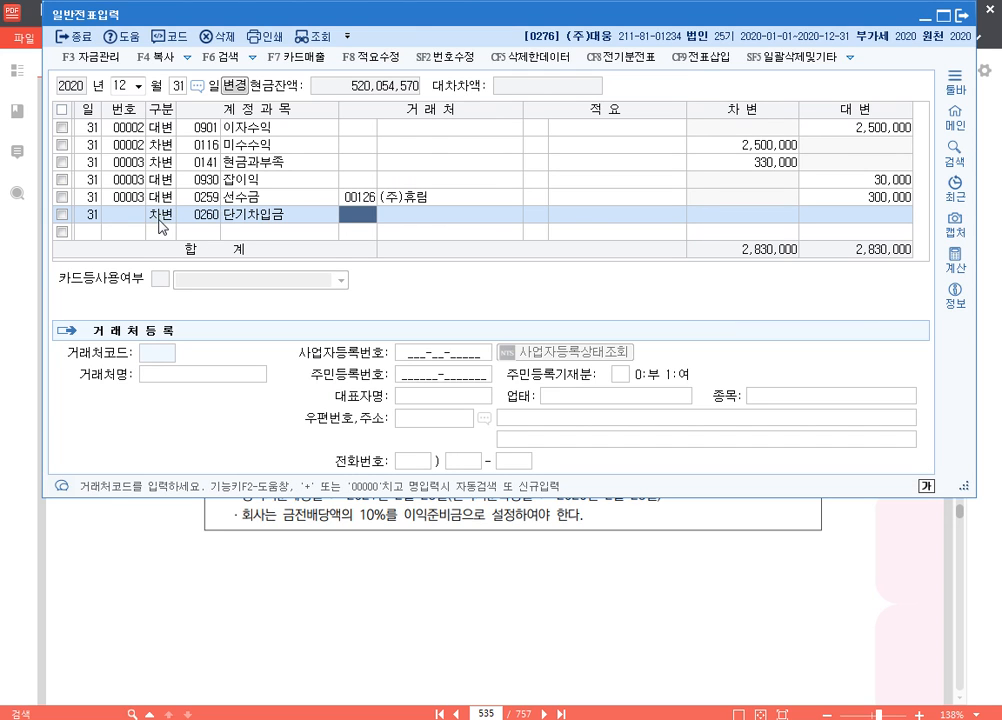
text(국민)
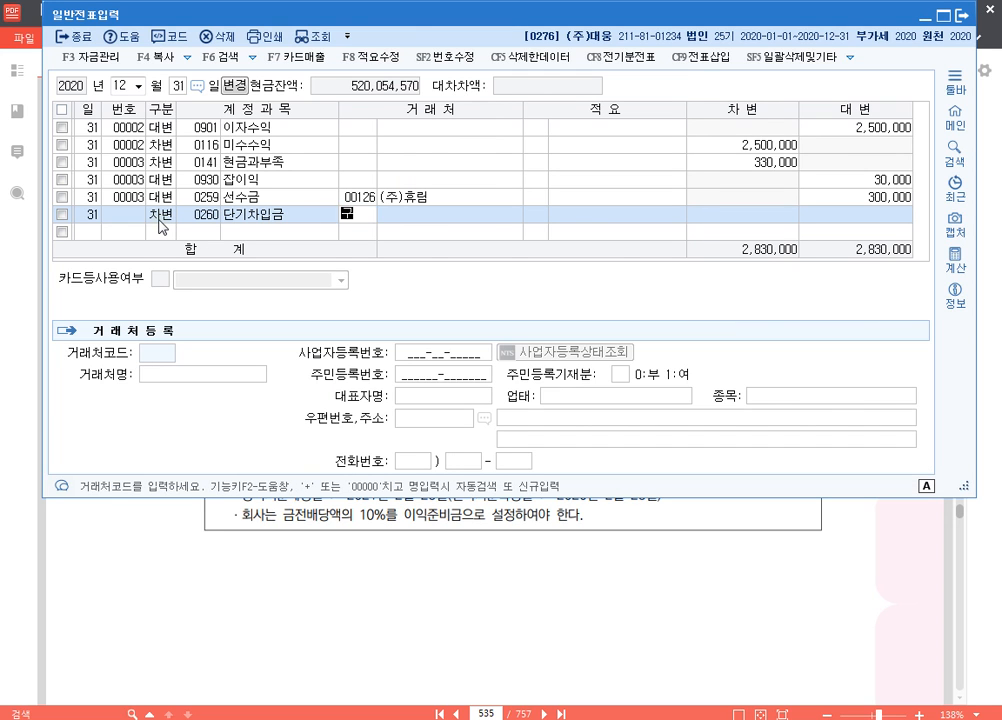
key(Return)
key(Return)
key(Return)
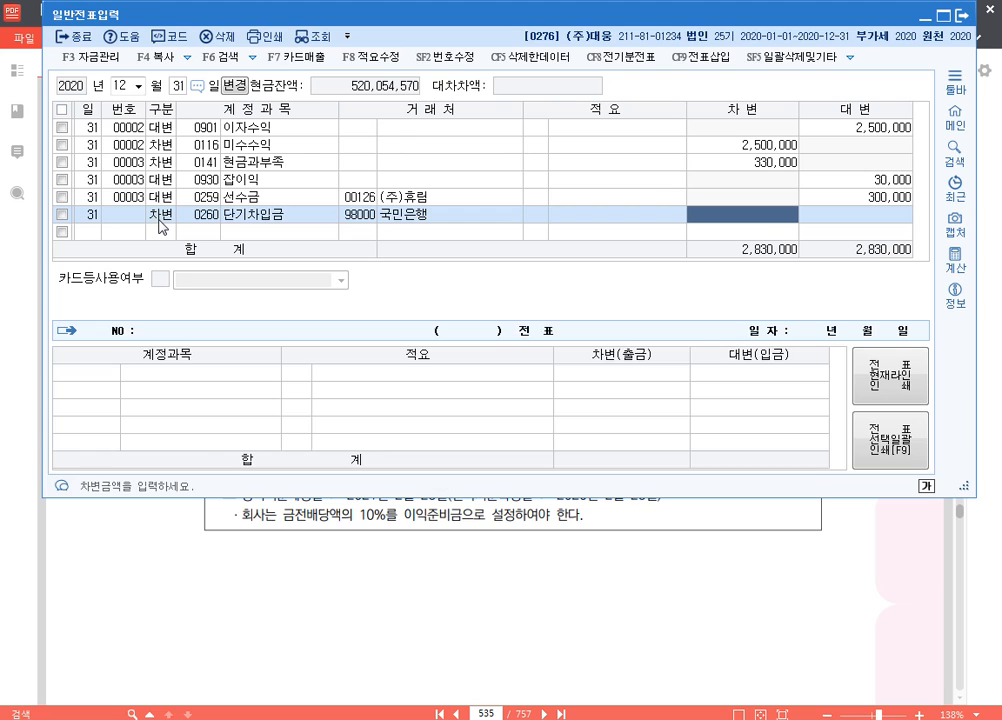
text(5000000)
key(Return)
Add the matching 대변 line for 0910 외화환산이익 of 500,000
key(4)
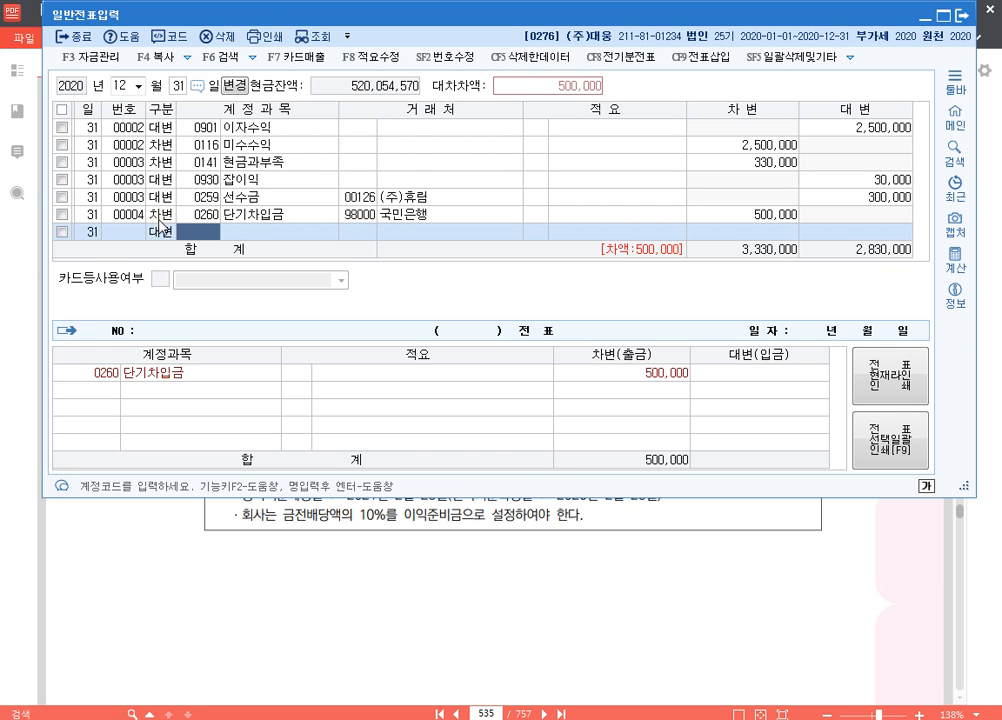
text(외화)
key(Return)
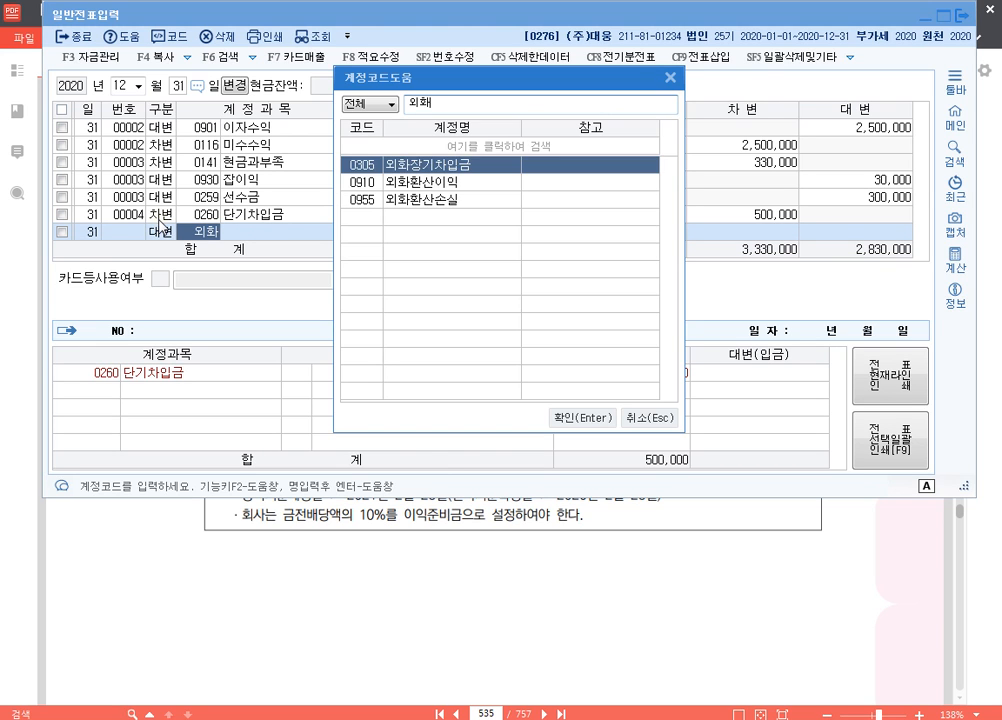
key(Down)
key(Return)
key(Return)
key(Return)
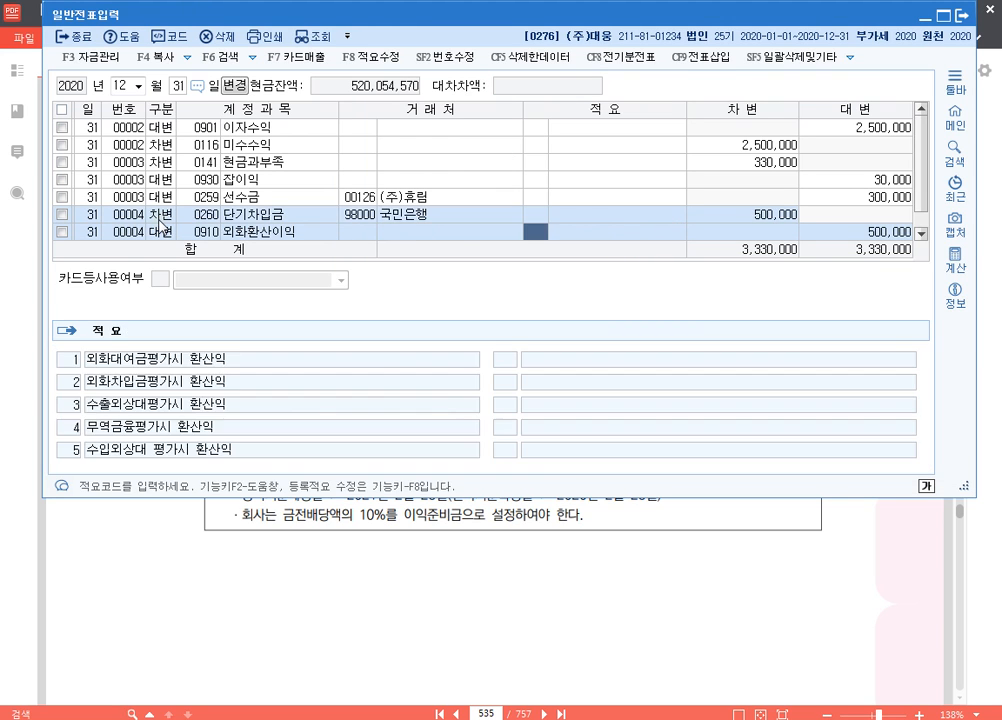
key(Return)
click(160, 222)
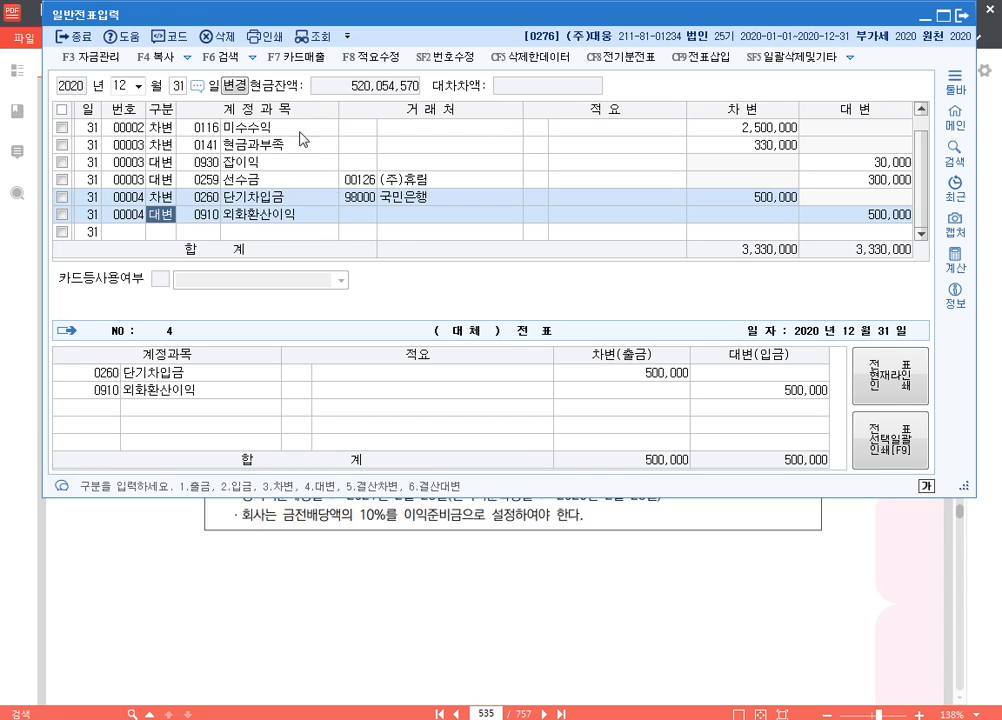
Switch to the exam PDF and read 문제4 [4] on the year-end 단기매매증권 holdings
click(716, 562)
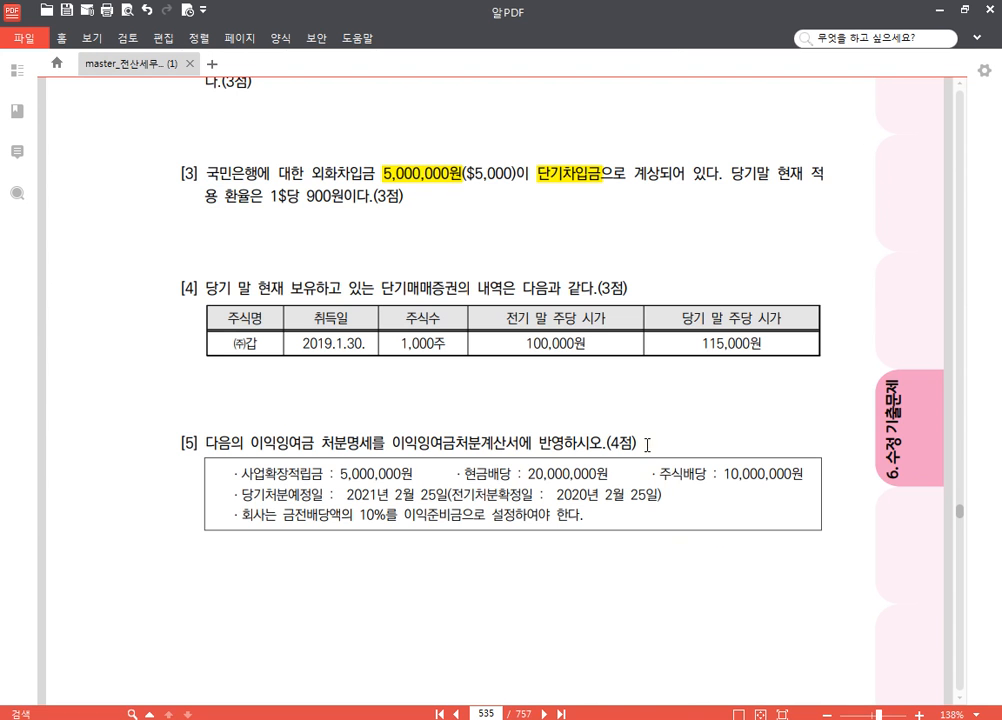
scroll(642, 414, down, 2)
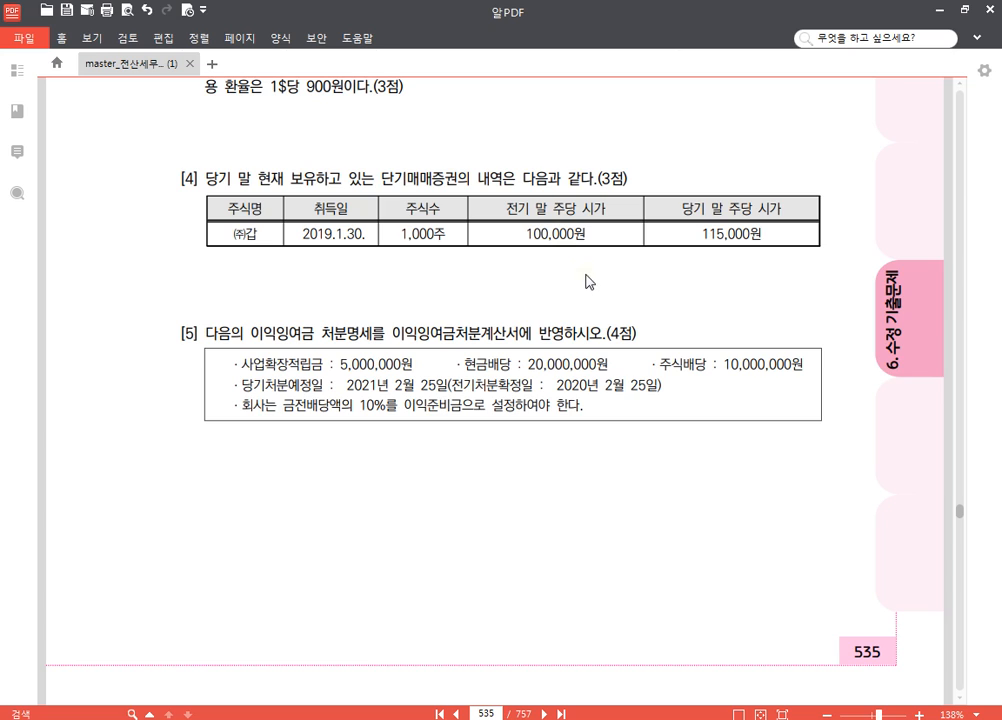
With the screen pen, bracket the two share prices in question [4], underline 단기매매증권, and exit the pen
key(shift+Escape)
right_click(951, 378)
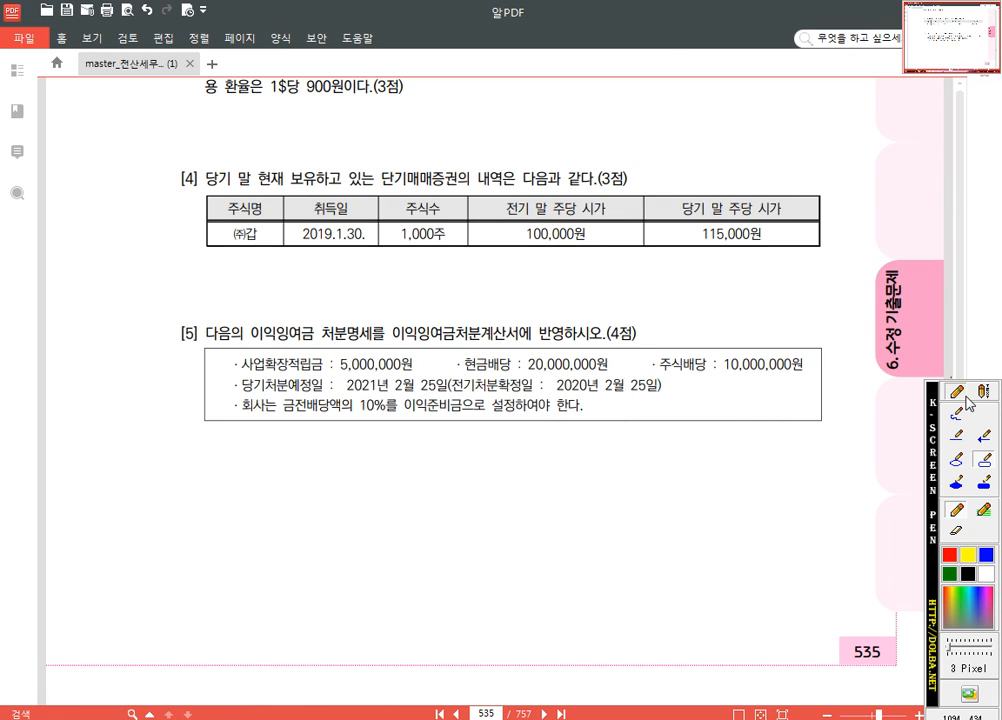
mouse_move(553, 256)
mouse_down()
mouse_move(685, 281)
mouse_move(740, 254)
mouse_up()
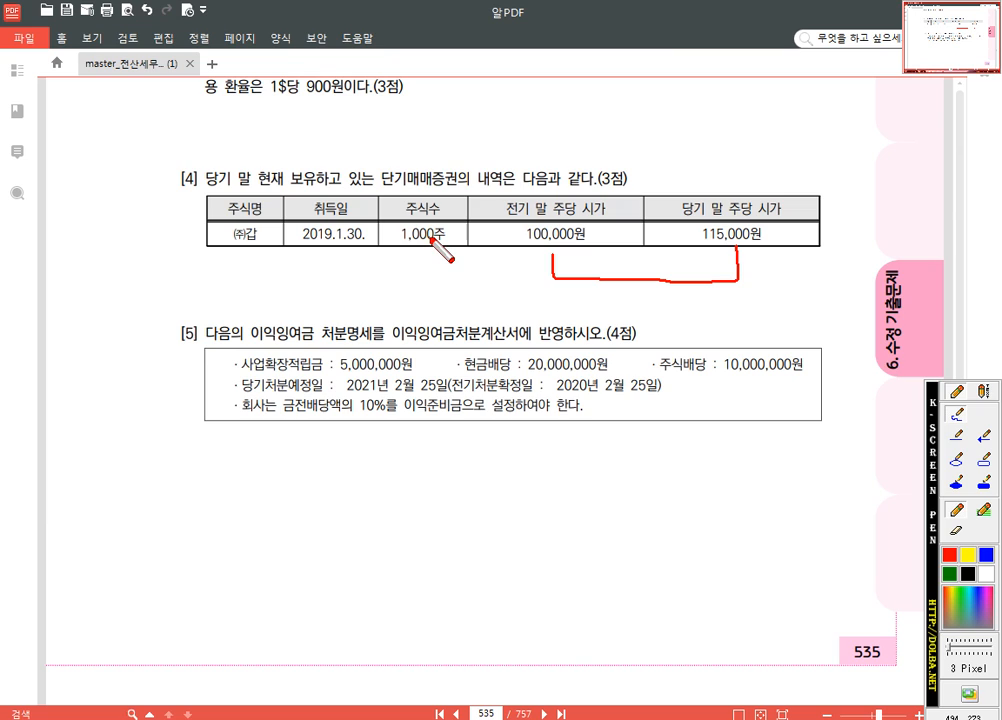
drag(381, 186, 460, 189)
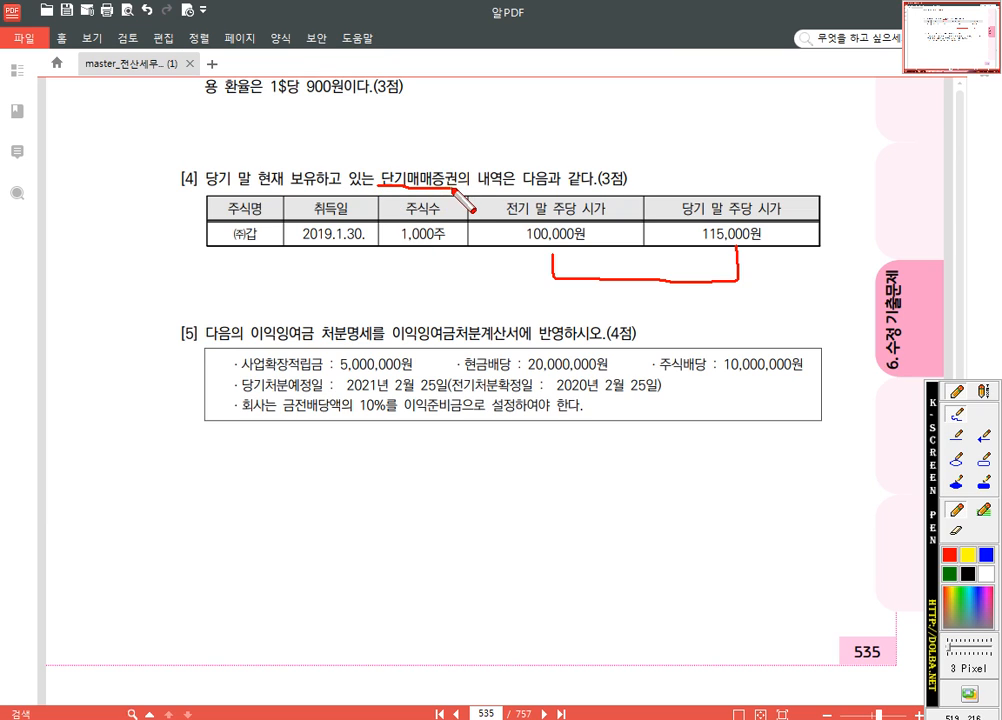
key(Escape)
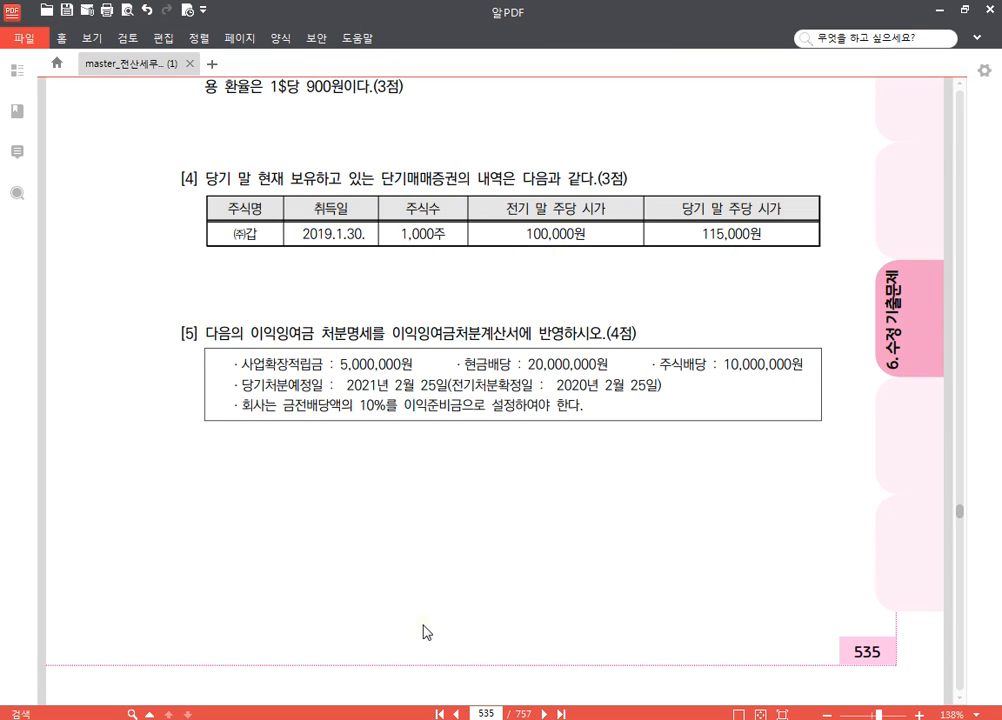
Return to 일반전표입력 and enter a 차변 line dated December 31 for 0107 단기매매증권 of 15,000,000
key(alt+Tab)
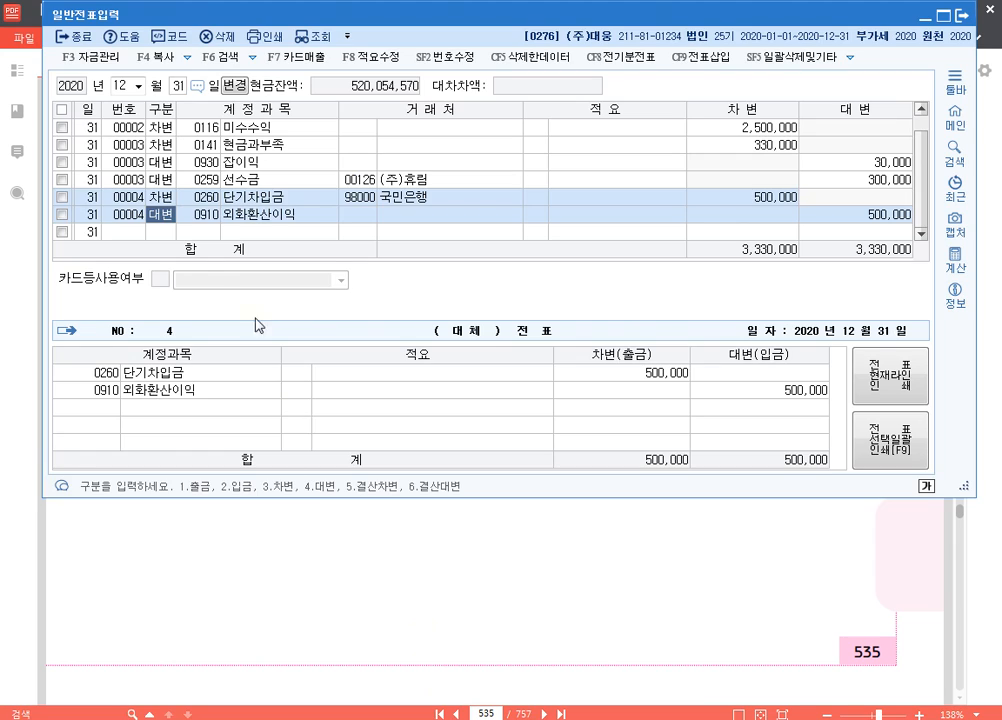
click(167, 234)
text(30107)
key(Return)
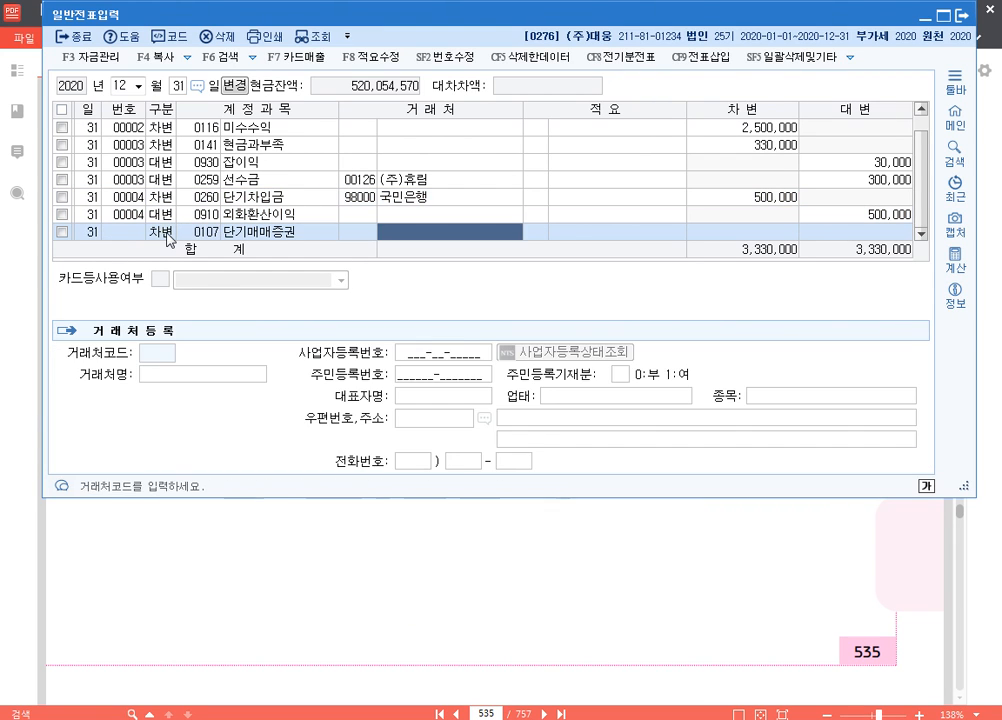
key(Return)
key(Return)
text(15000000)
key(Return)
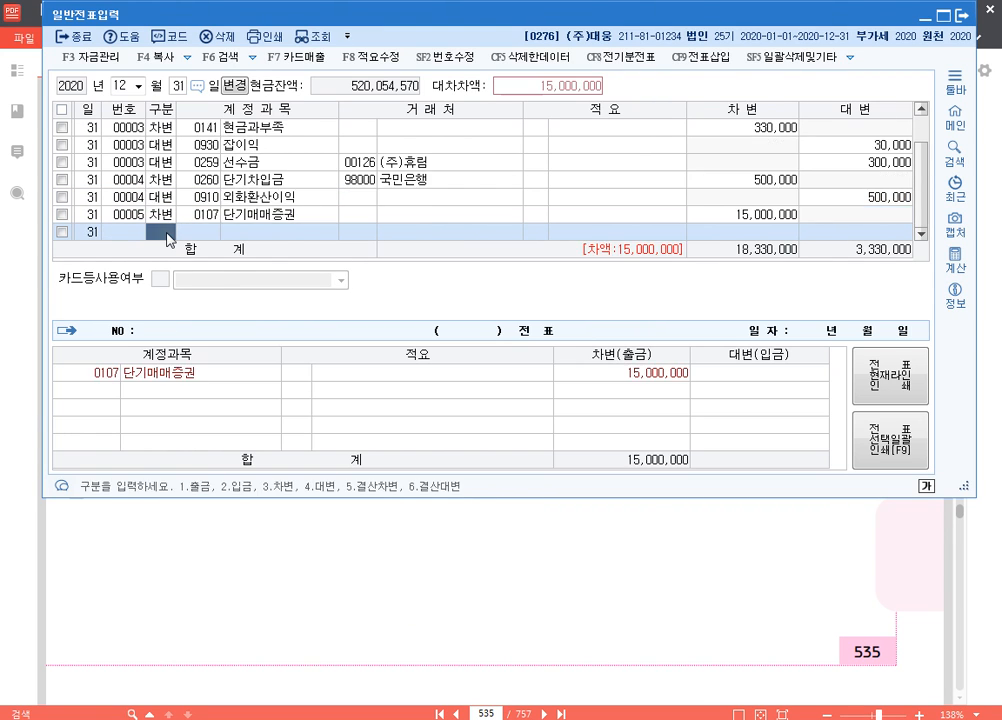
Add the matching 대변 line for 0905 단기매매증권평가이익 of 15,000,000
text(4)
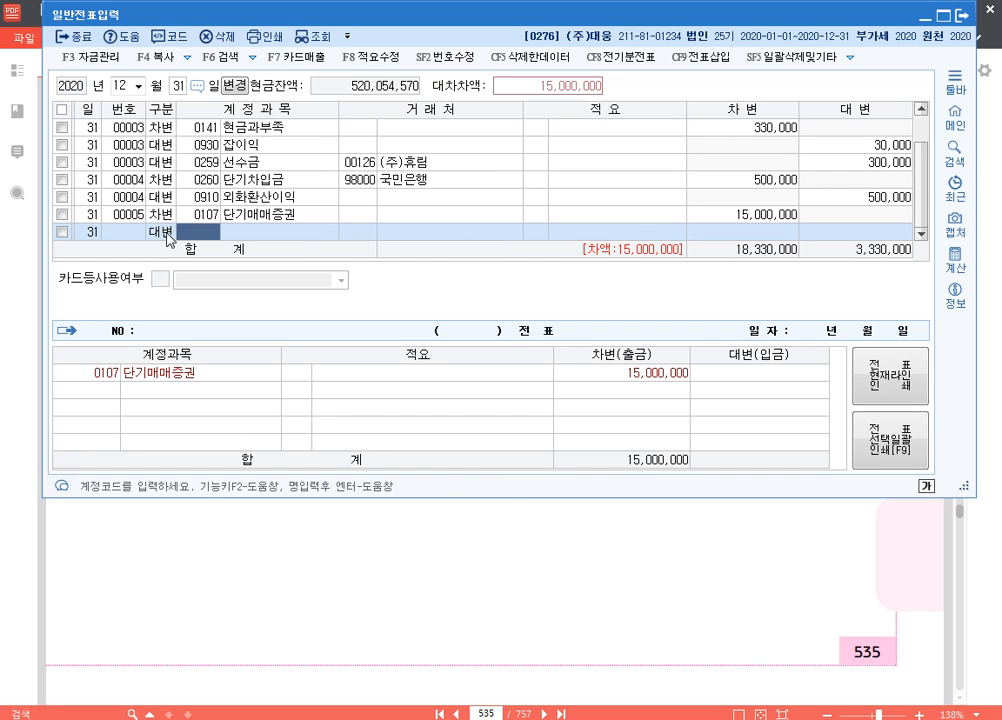
text(단기)
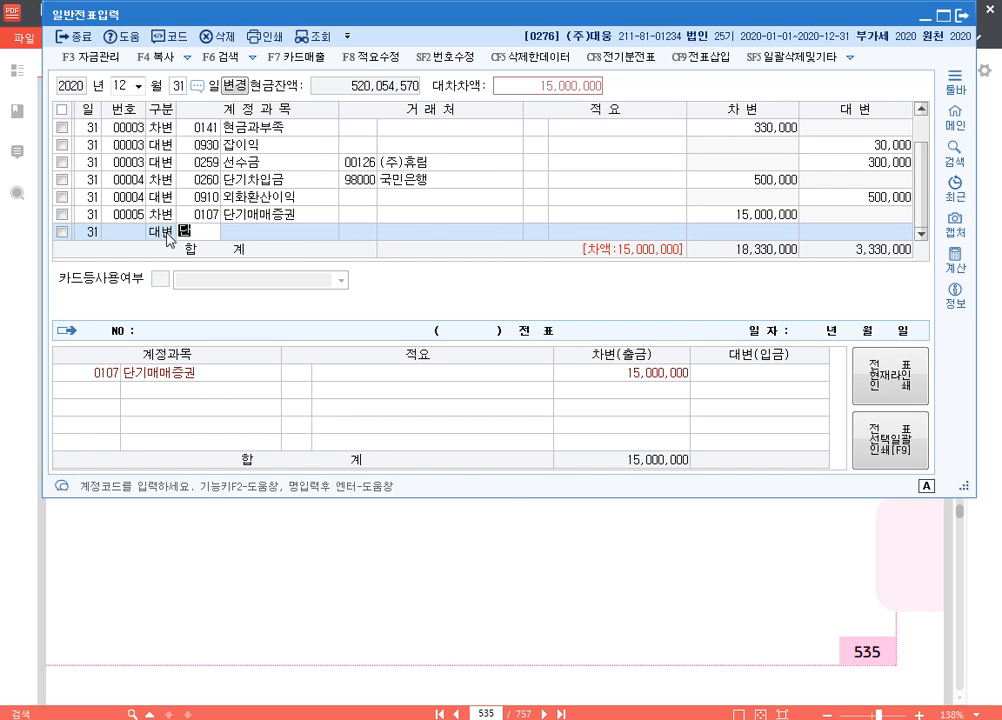
key(Return)
key(Down)
key(Down)
key(Down)
key(Down)
key(Down)
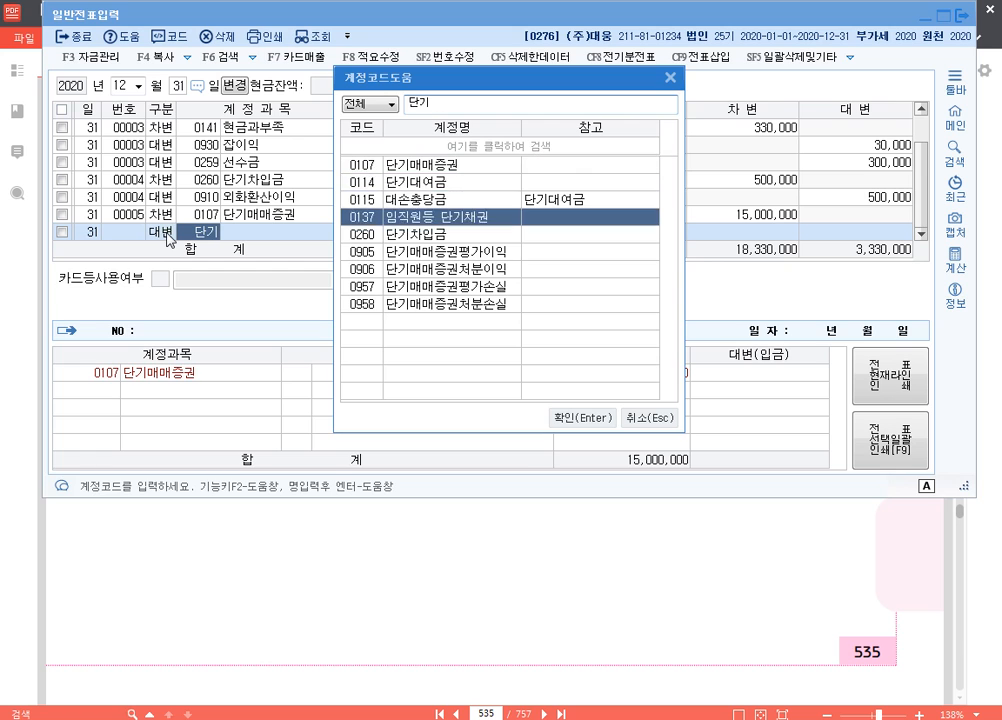
key(Return)
key(Return)
key(Return)
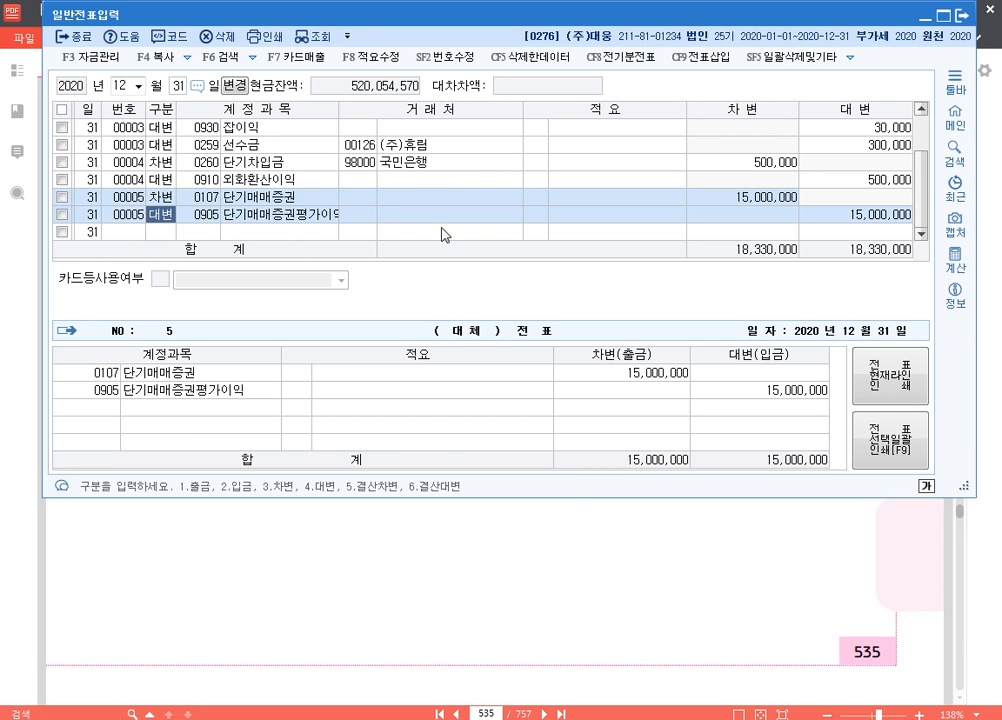
Switch to the exam PDF and read question [5] on the 이익잉여금 처분명세
click(682, 553)
scroll(537, 505, down, 2)
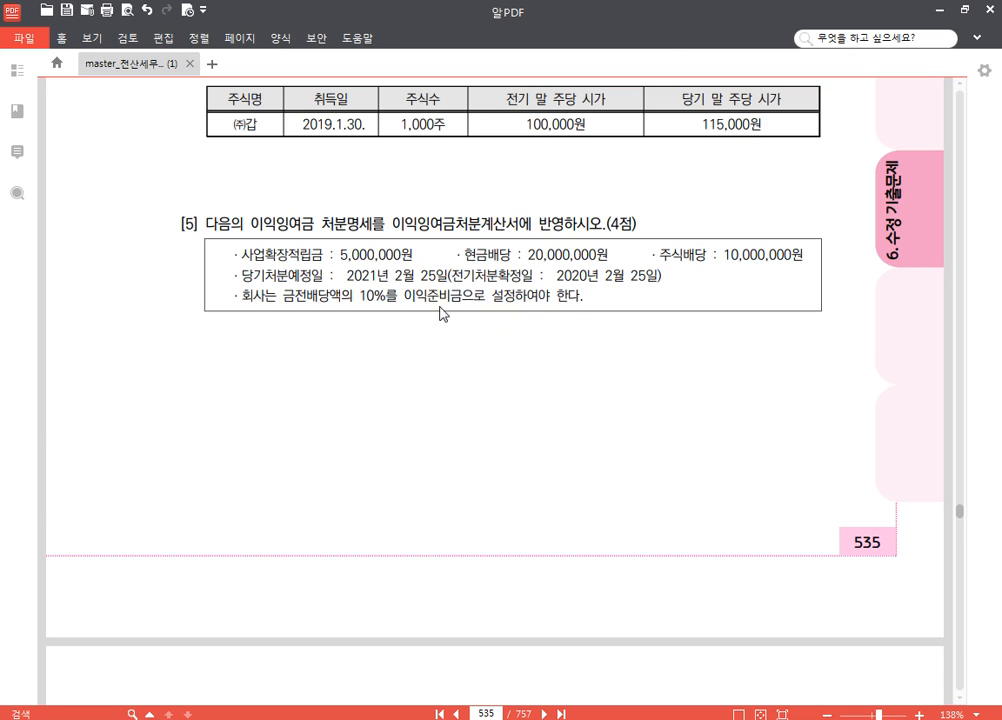
scroll(548, 293, down, 2)
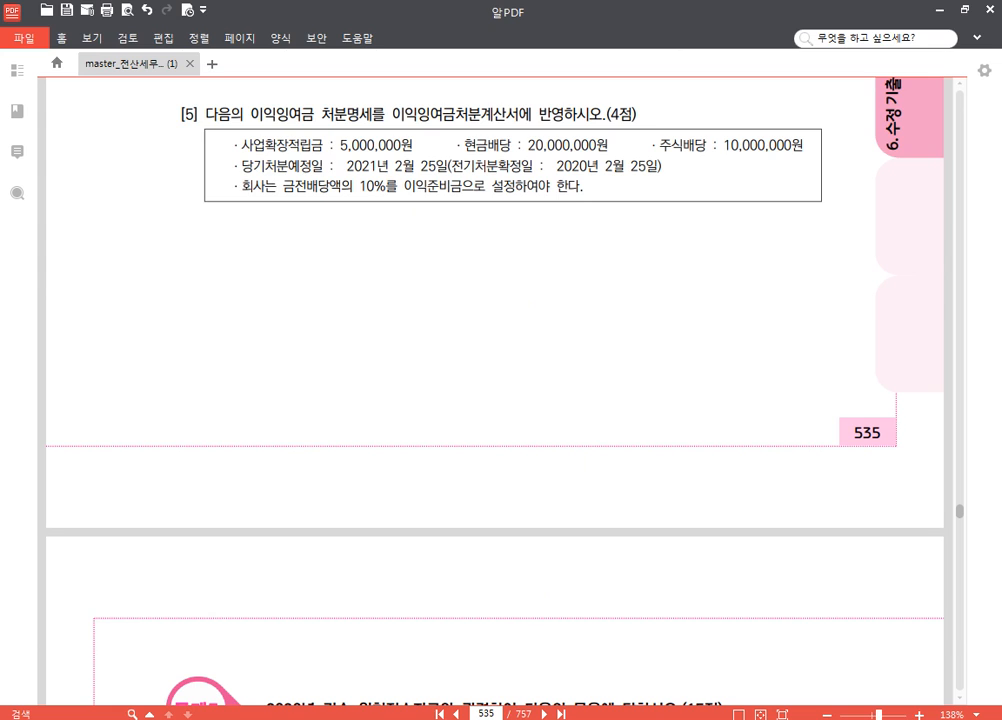
Close the 일반전표입력 window and bring up the KcLep main menu
click(420, 717)
click(961, 31)
click(421, 717)
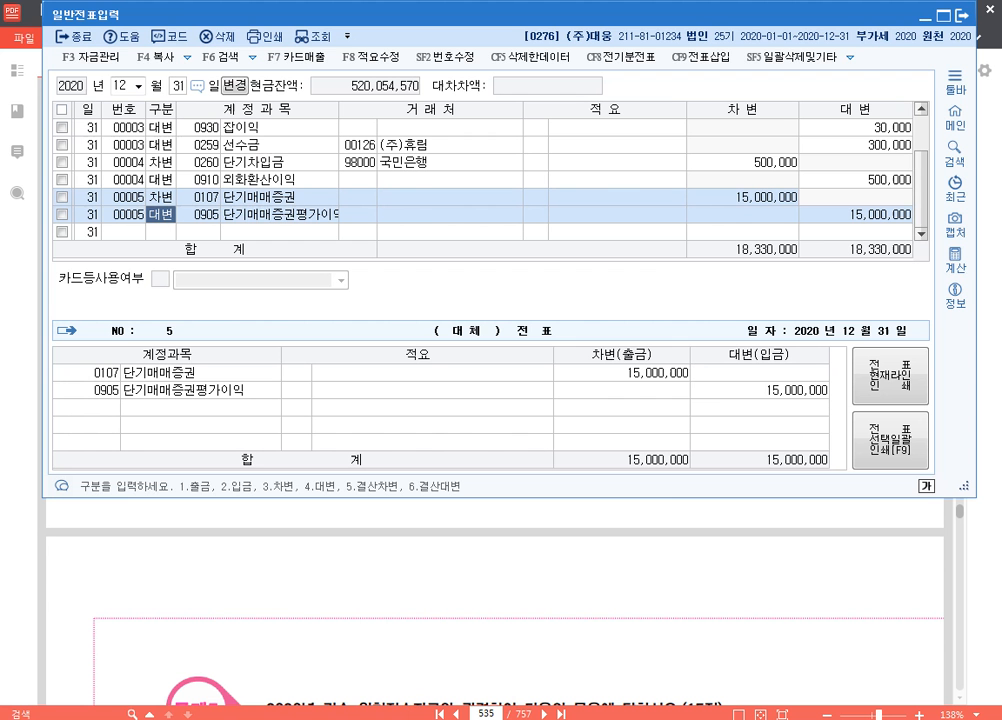
click(961, 16)
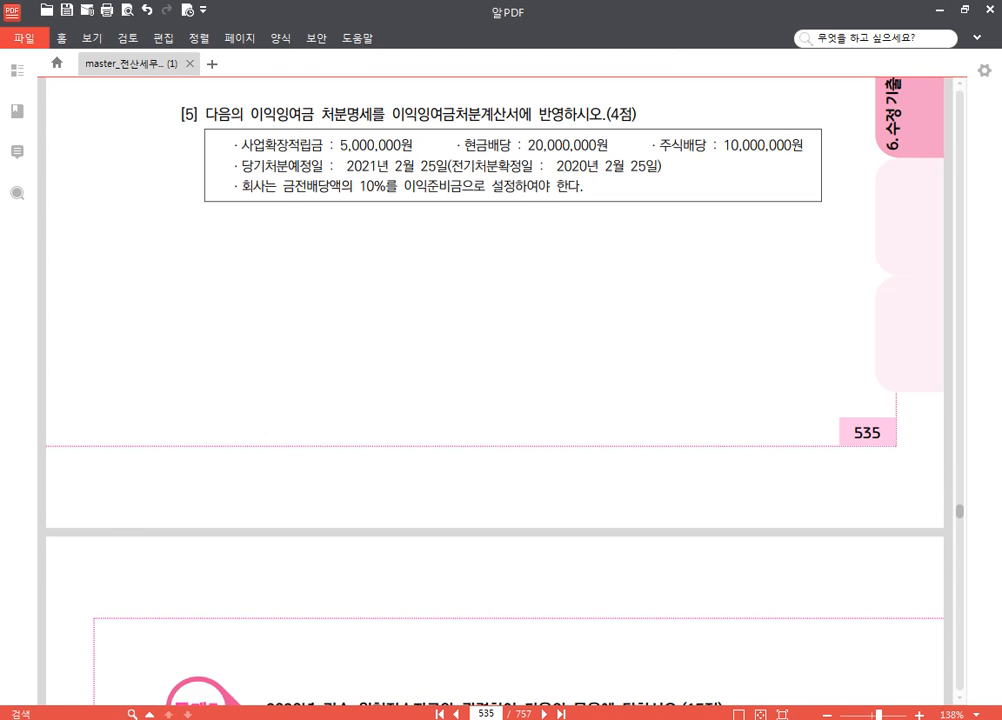
click(342, 717)
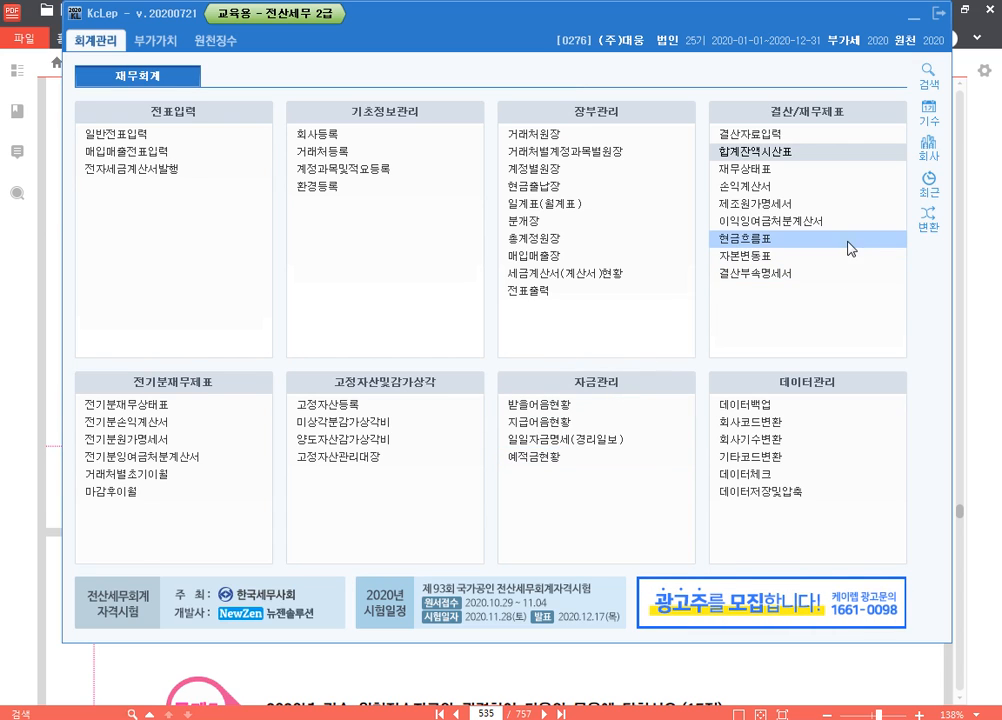
View 제조원가명세서 and 손익계산서 through December 2020, closing each report after viewing it
click(793, 206)
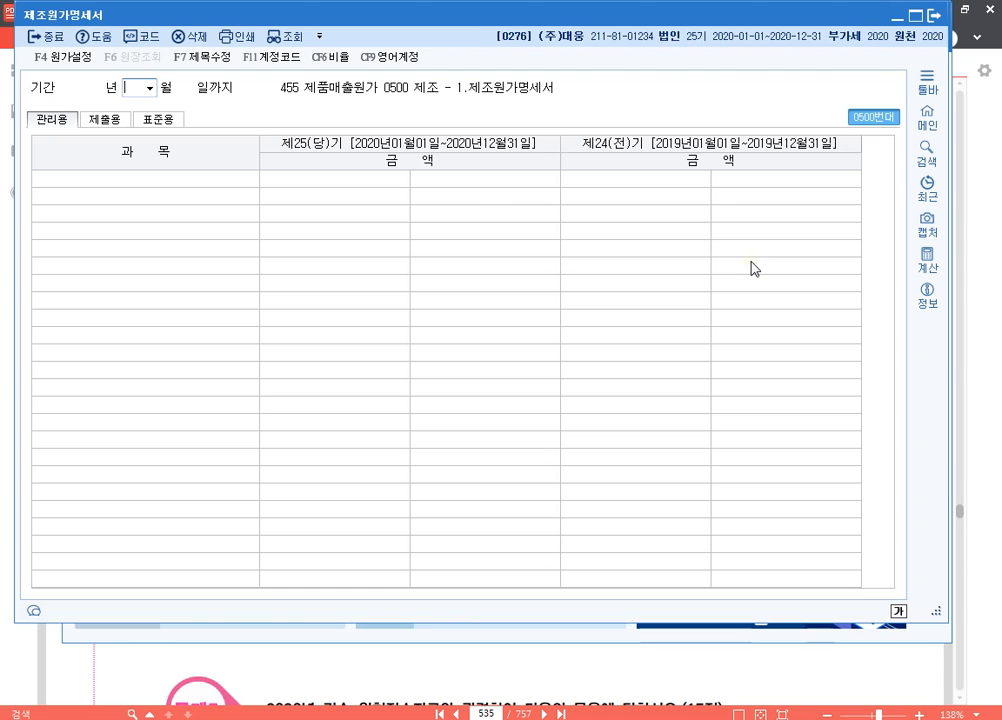
text(12)
key(Return)
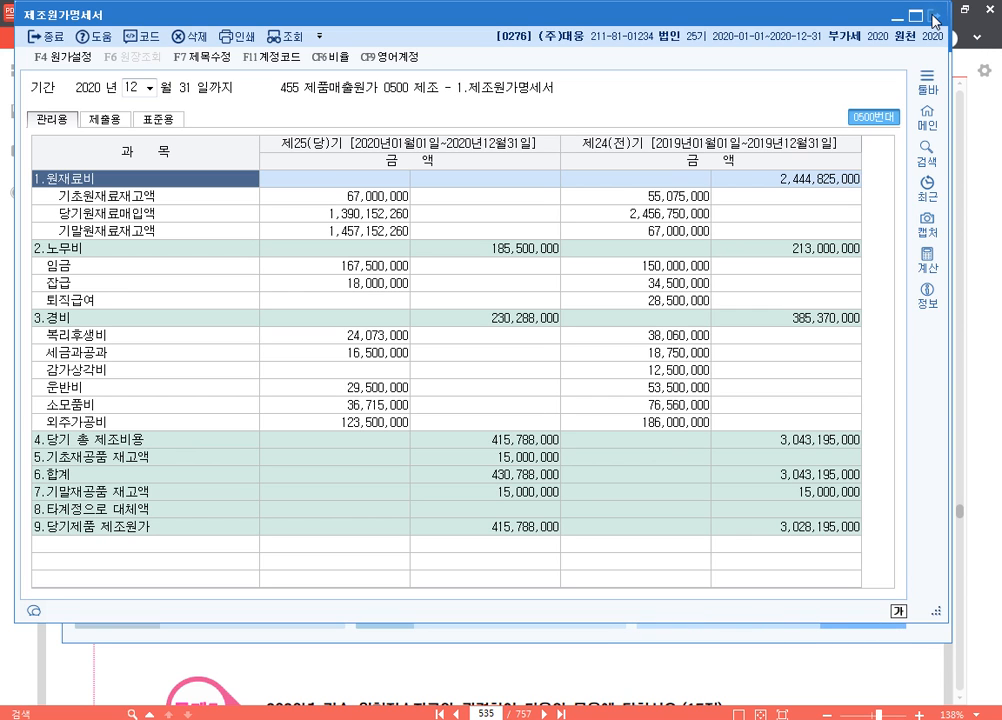
click(934, 17)
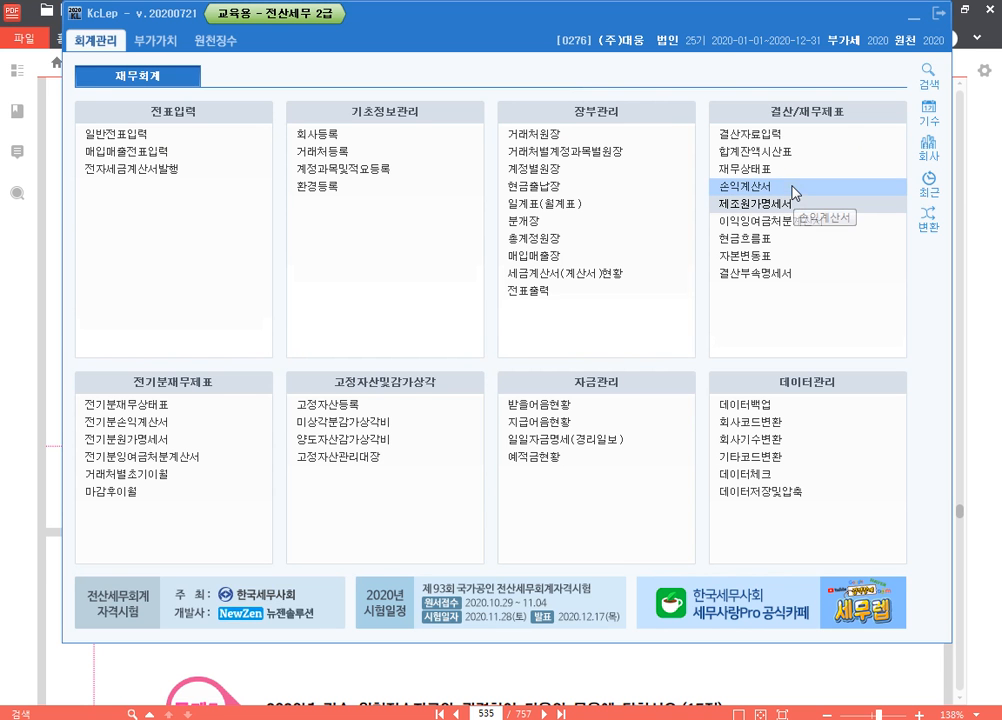
click(793, 188)
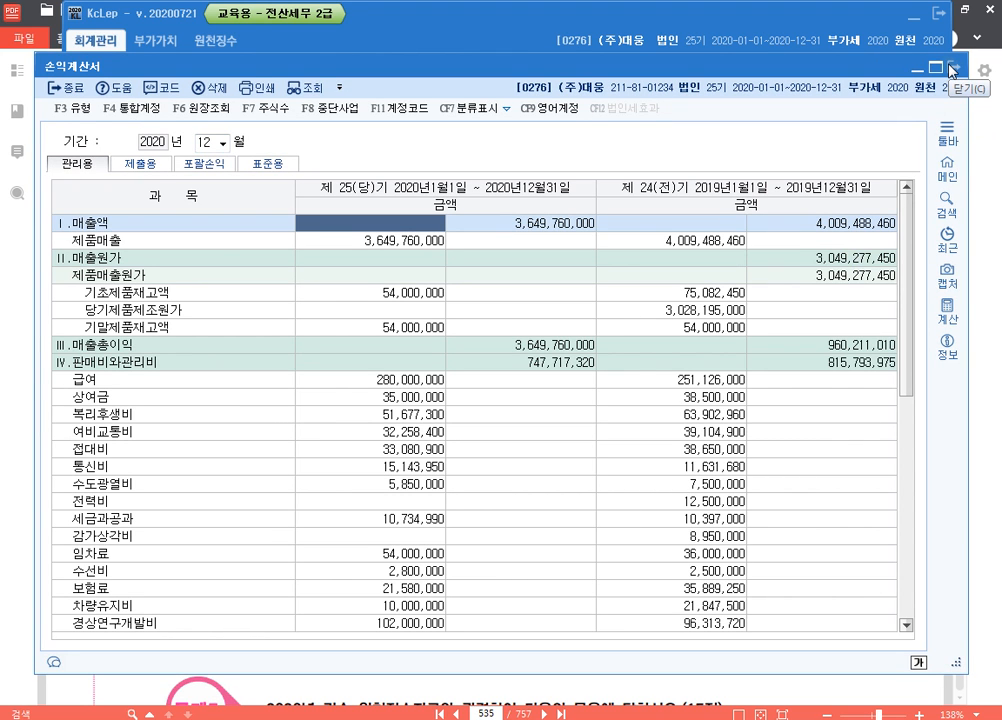
click(952, 69)
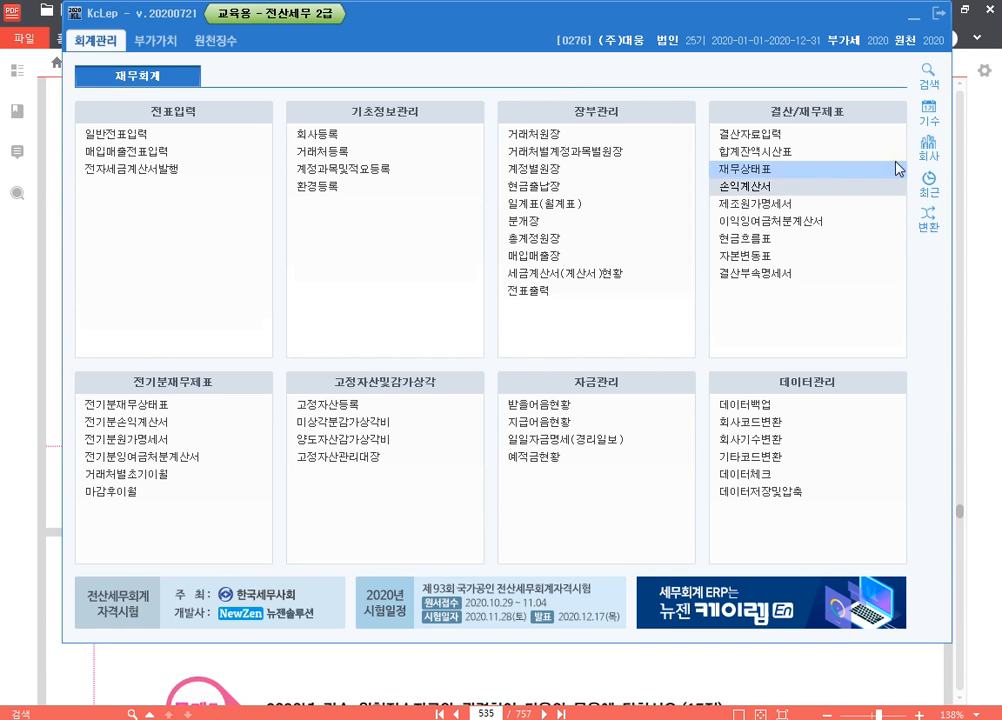
Open 이익잉여금처분계산서 without loading the saved data and set 당기처분예정일 to 2021-2-25 as given in the exam PDF
click(826, 223)
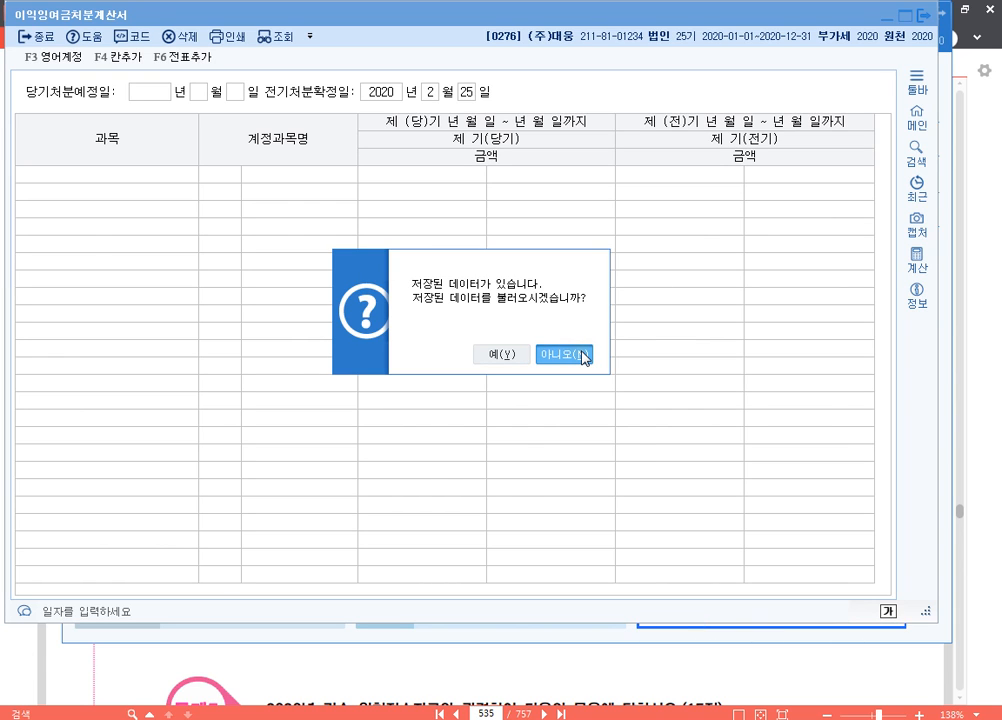
click(582, 355)
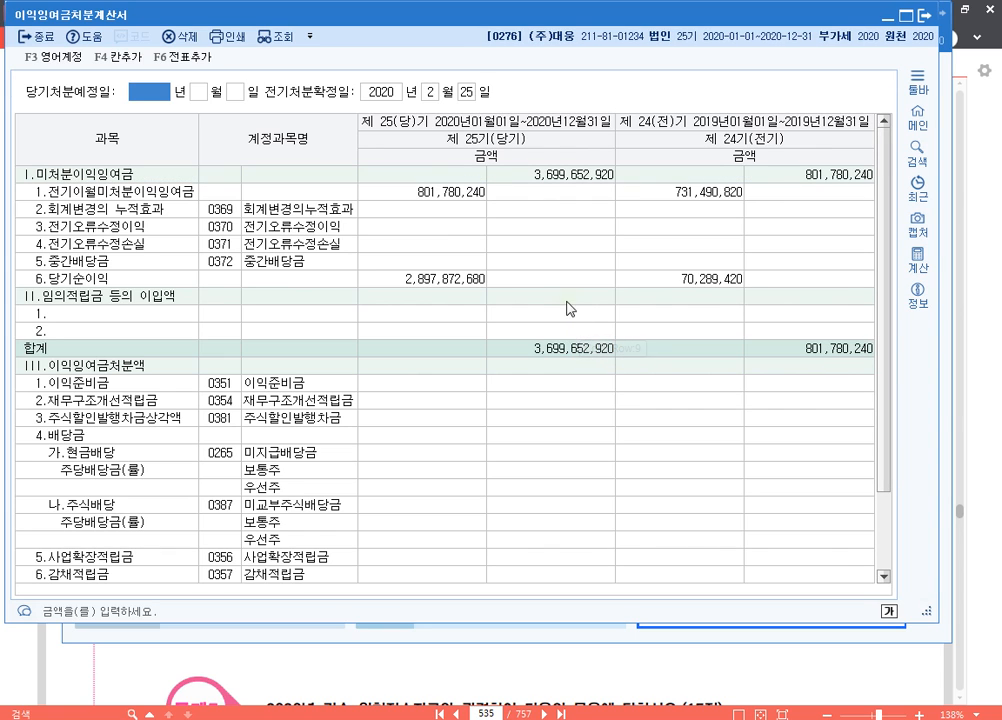
click(655, 661)
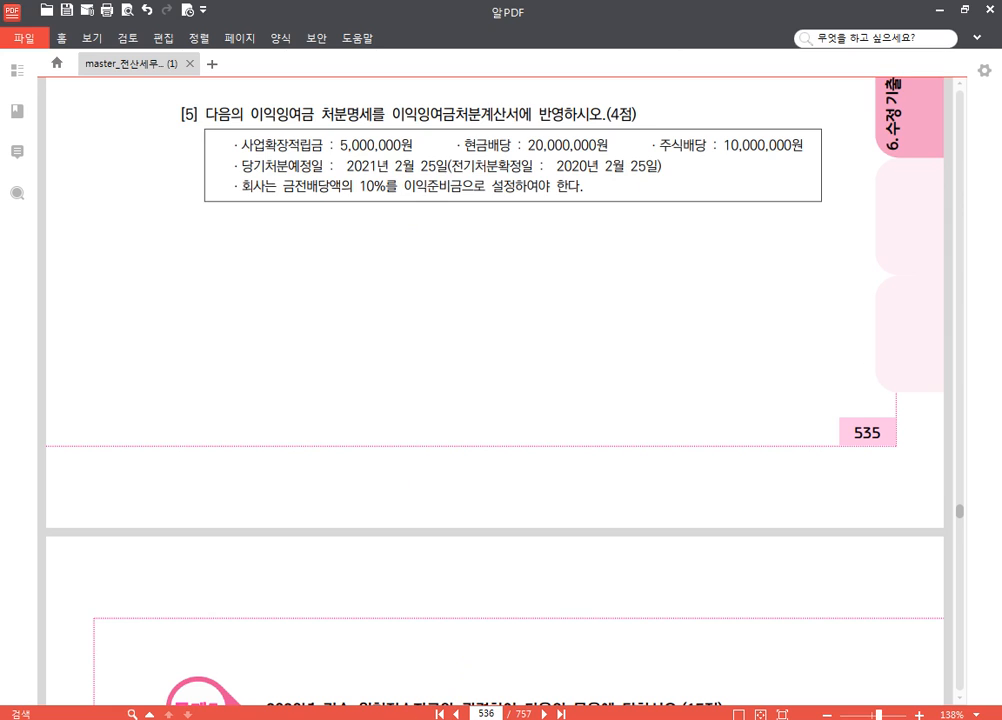
click(450, 715)
text(302)
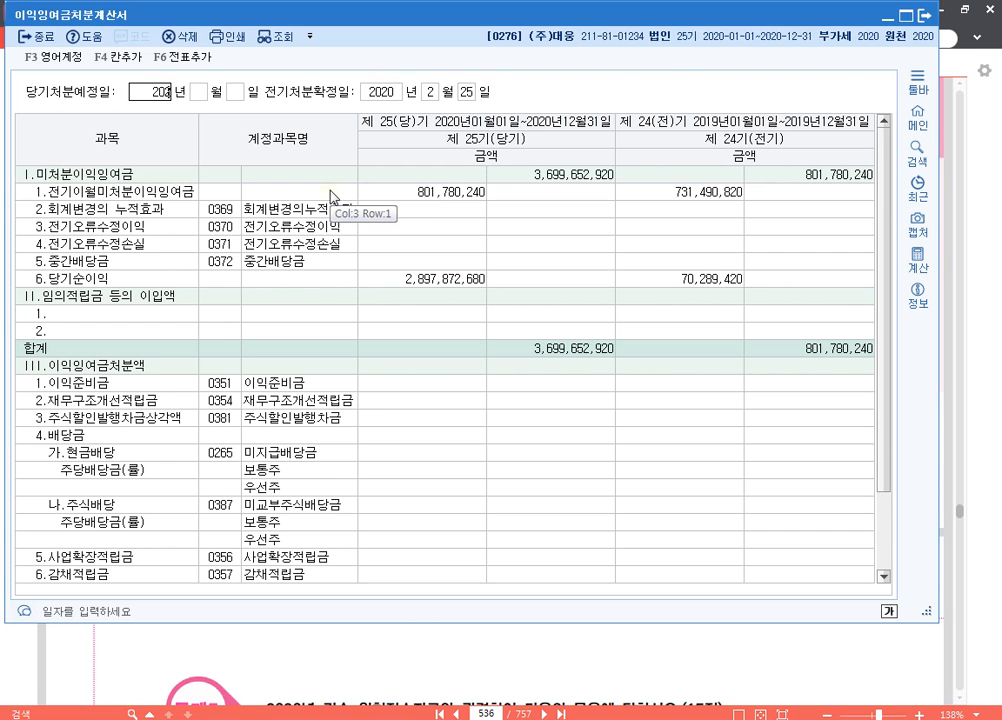
text(1)
text(2)
key(Return)
text(25)
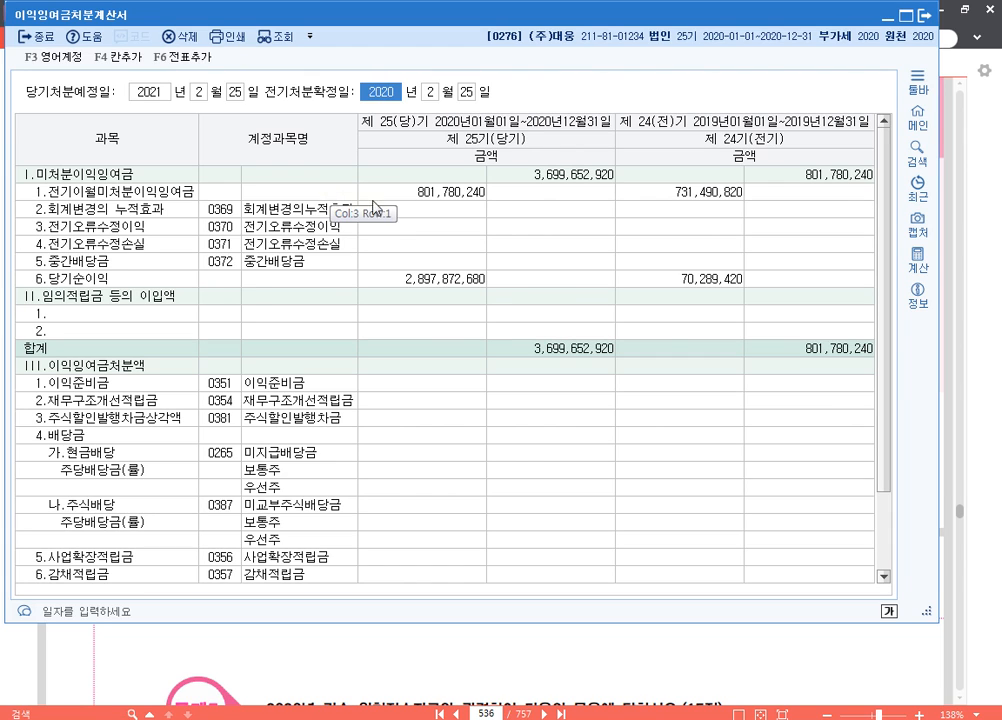
click(194, 96)
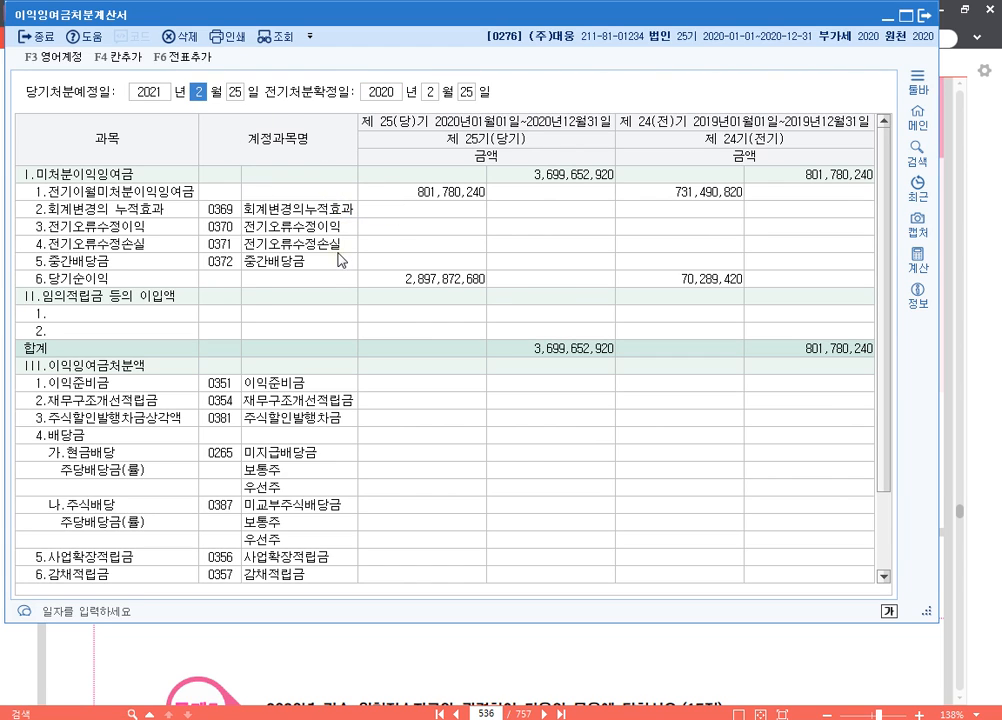
Check the question [5] amounts in the exam PDF and select the 당기 amount cell of 사업확장적립금 in 이익잉여금처분계산서
click(593, 669)
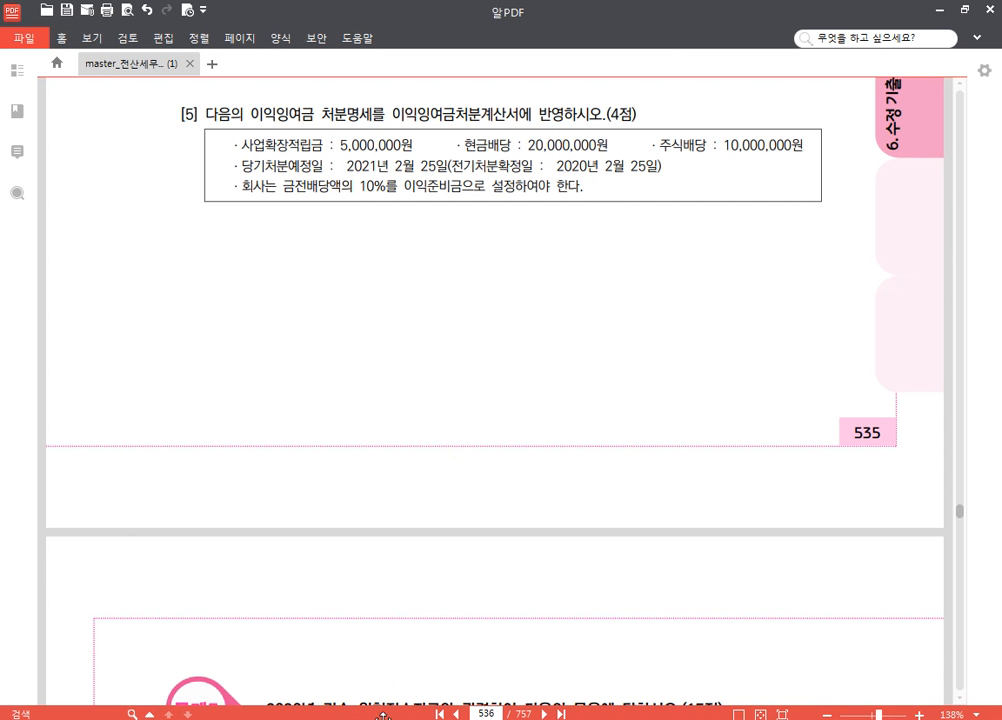
key(alt+Tab)
click(450, 458)
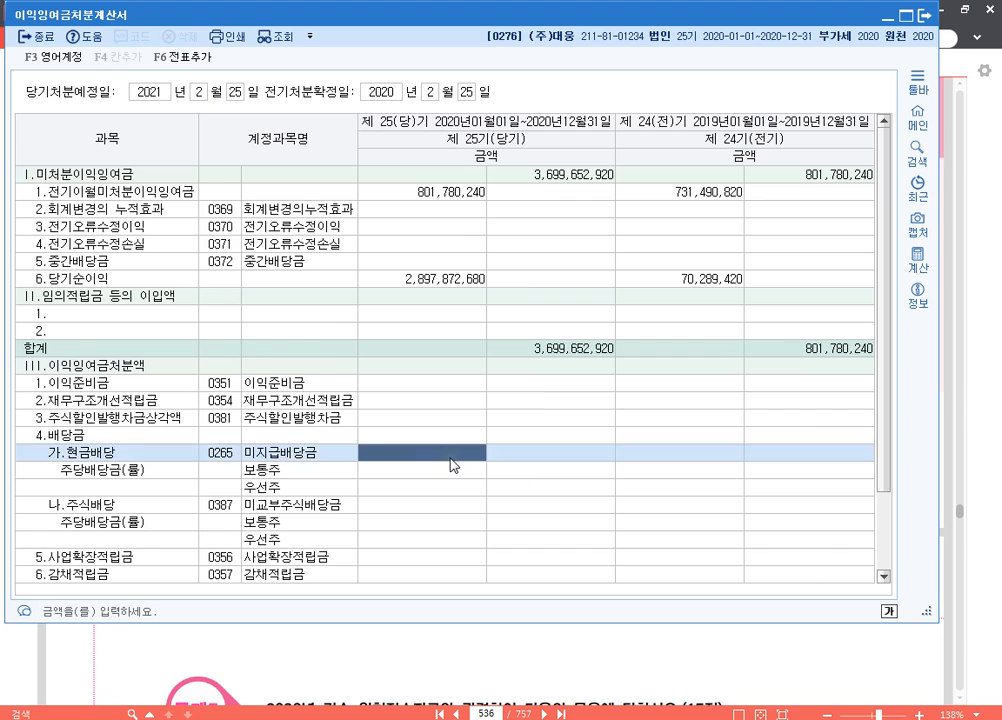
scroll(450, 465, down, 1)
click(438, 507)
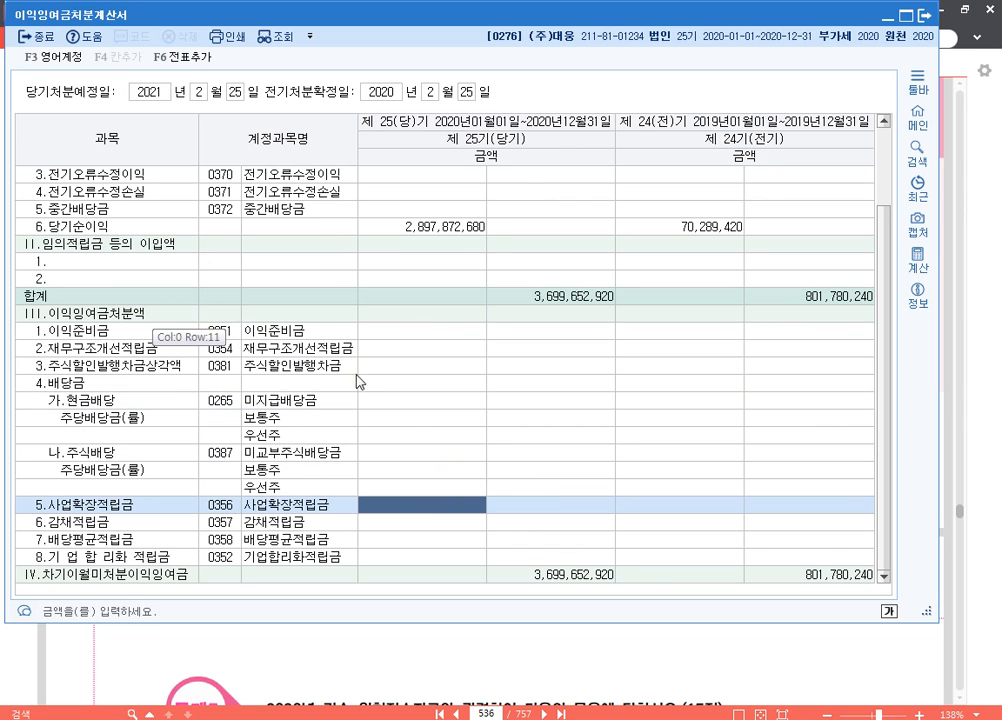
Outline the III.이익잉여금처분액 heading and its item rows with red rectangles using the screen pen, and exit the pen
key(ctrl+F1)
mouse_move(12, 304)
mouse_down()
mouse_move(99, 441)
mouse_move(458, 538)
mouse_up()
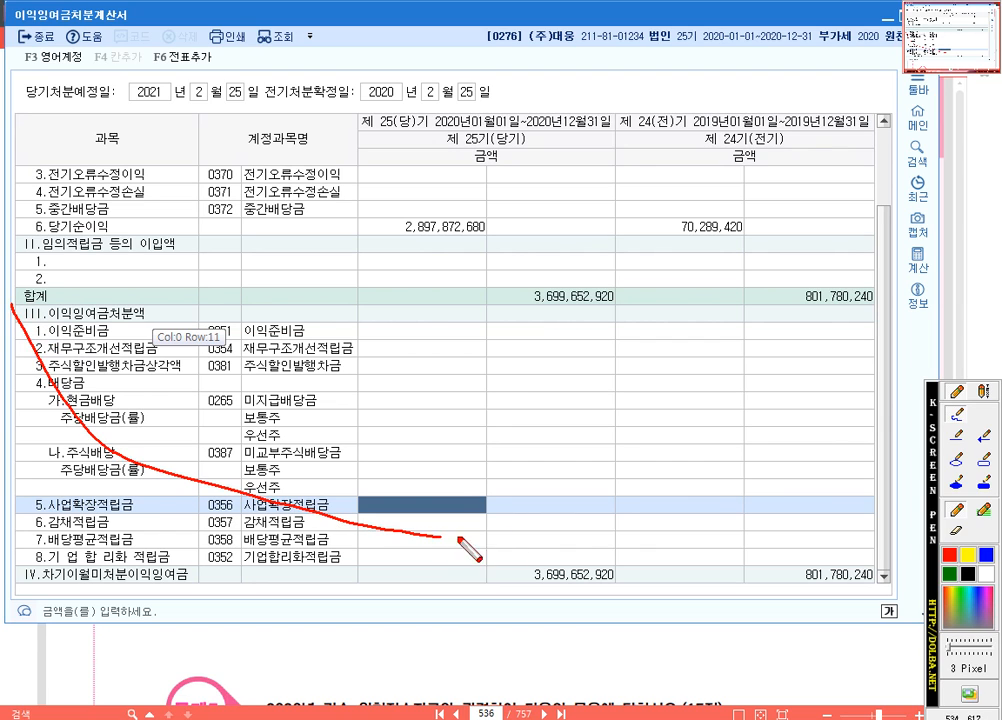
key(Escape)
click(986, 461)
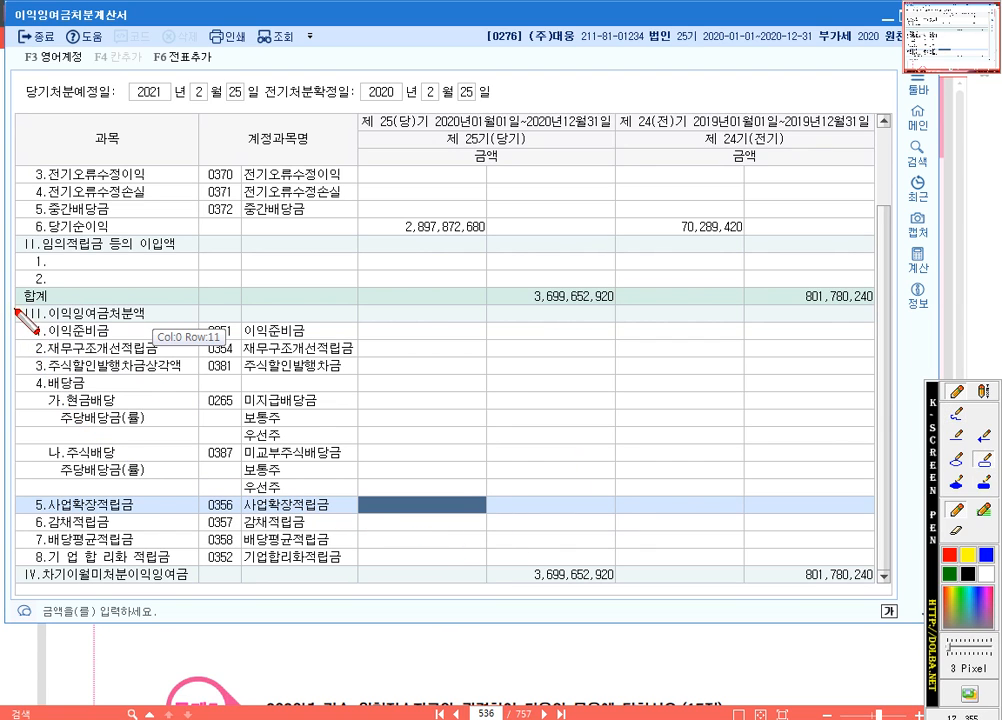
drag(15, 310, 872, 566)
drag(15, 298, 157, 323)
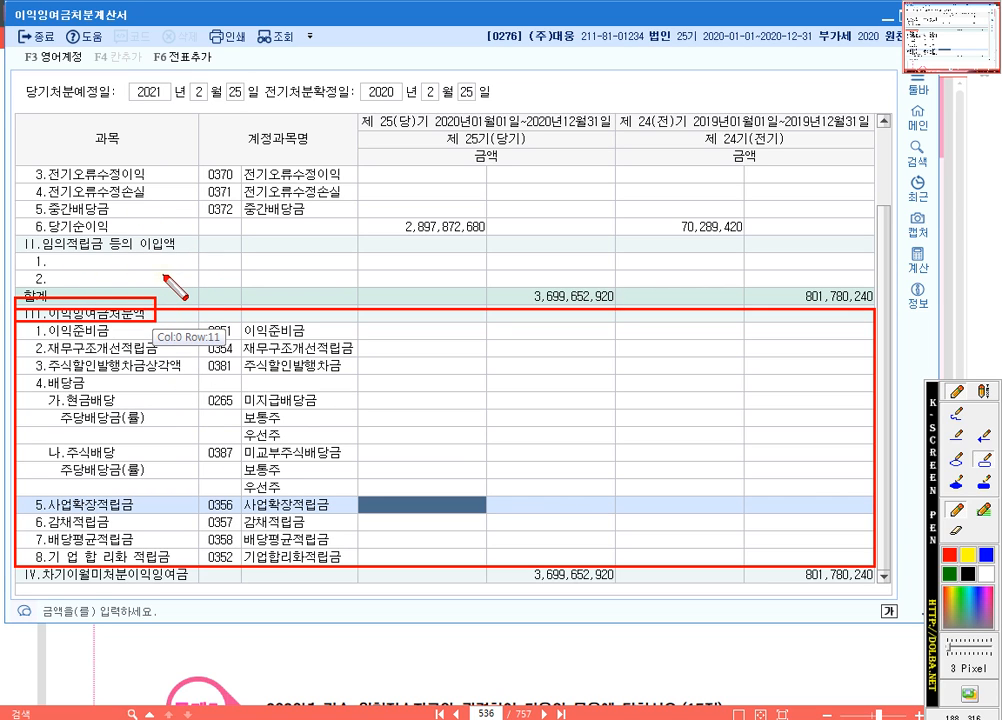
key(ctrl)
key(Escape)
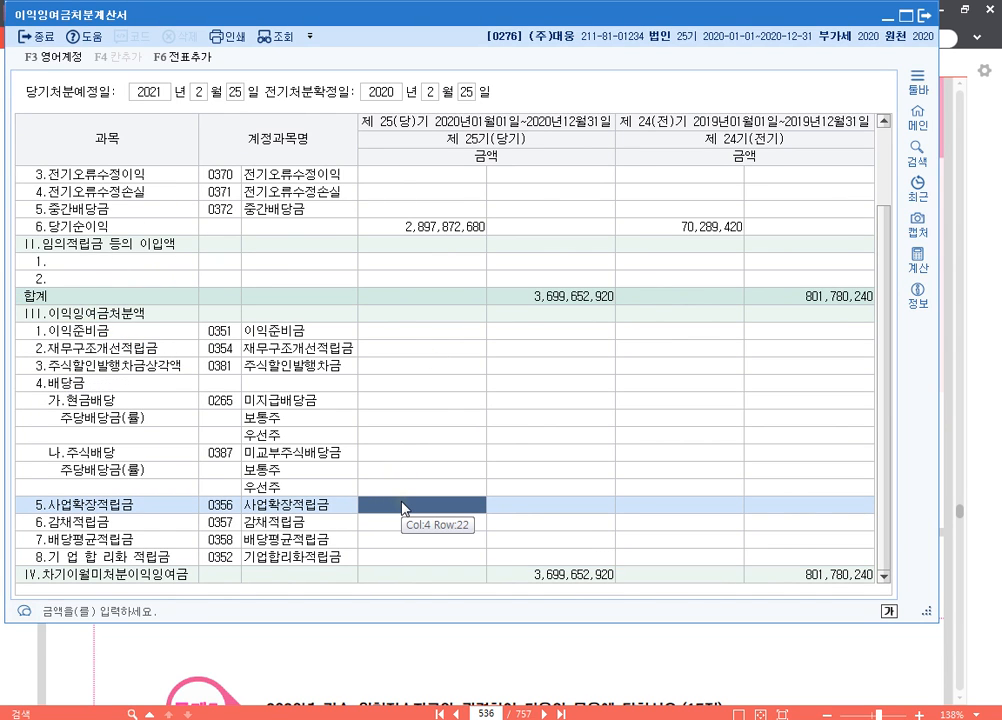
Enter 5,000,000 as the 당기 amount for 사업확장적립금
text(5000000)
key(Return)
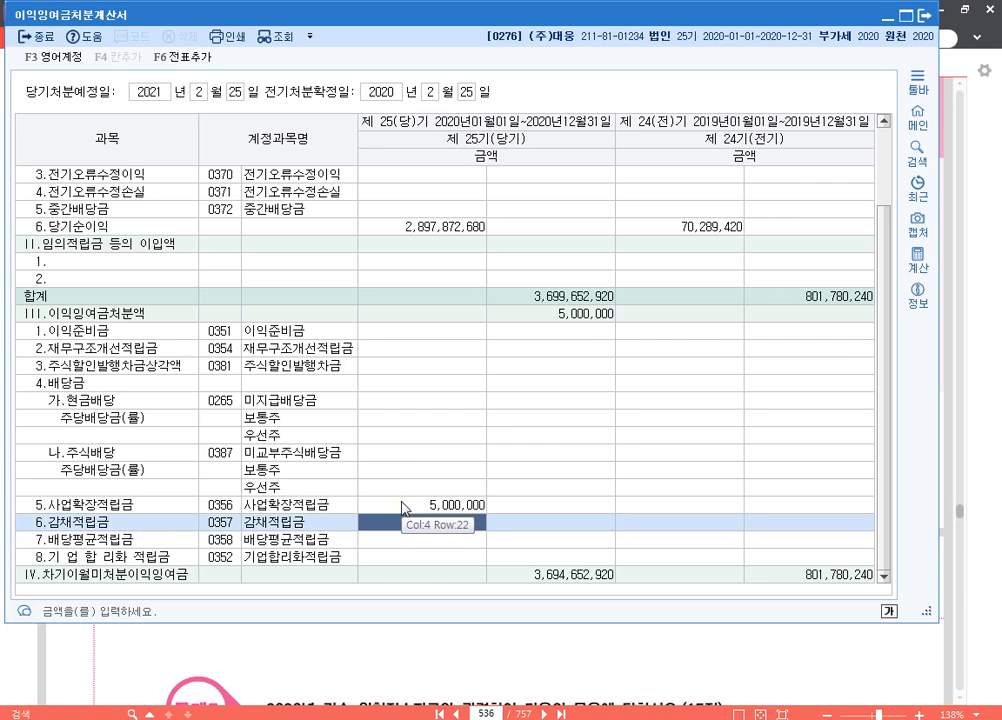
Enter 20,000,000 as the 당기 amount for 가.현금배당 (미지급배당금)
click(403, 505)
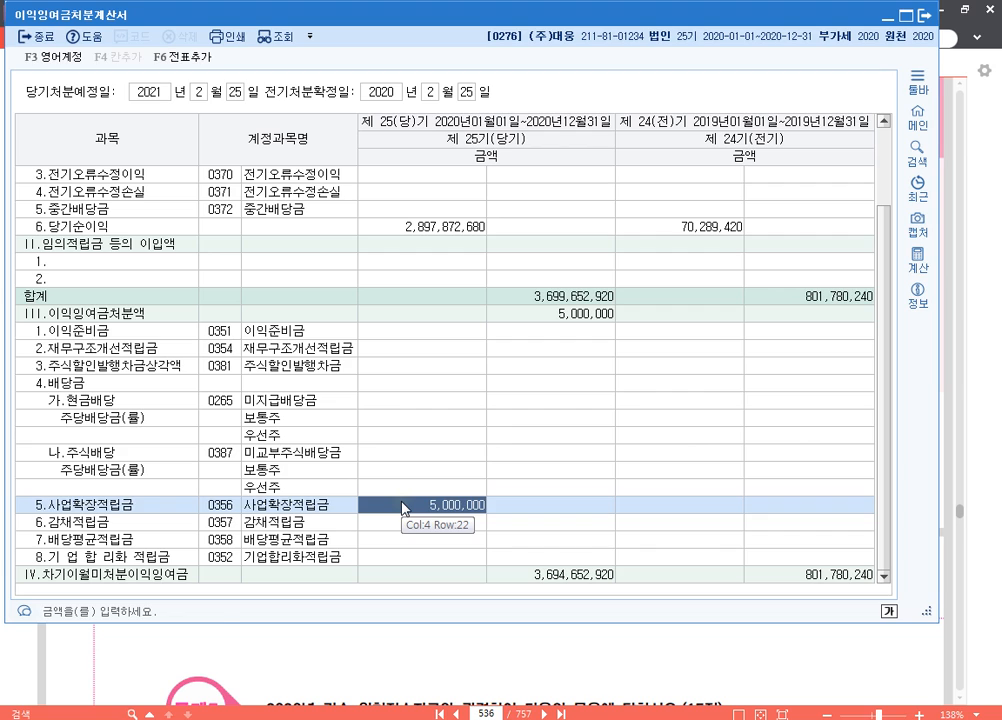
key(Up)
key(Up)
key(Up)
key(Up)
key(Up)
key(Up)
text(2)
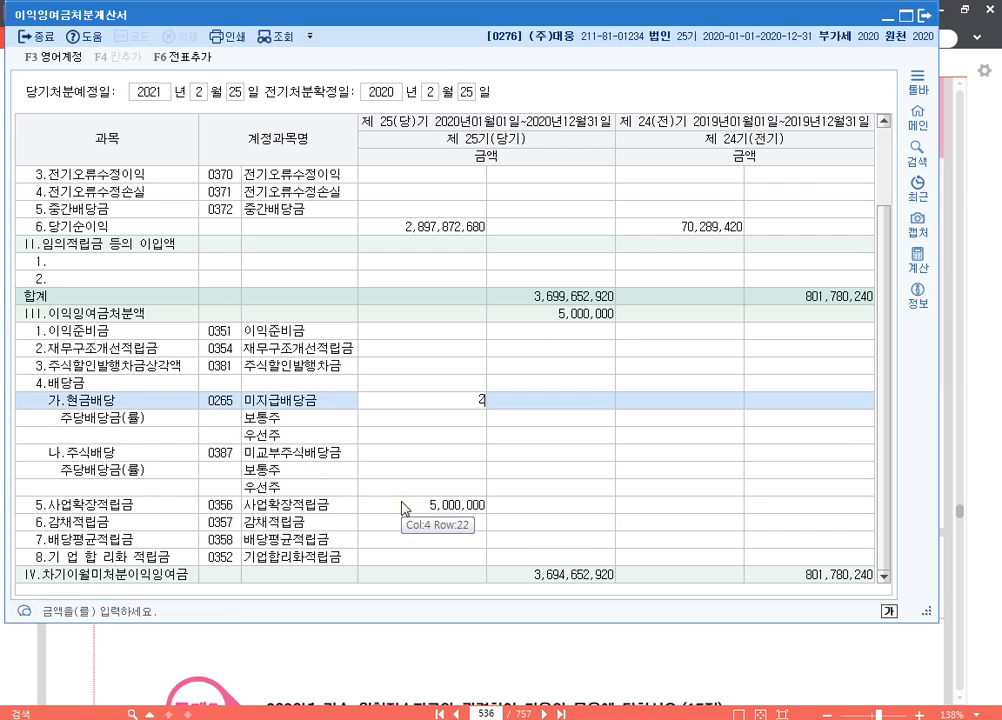
text(0,000,000)
key(Return)
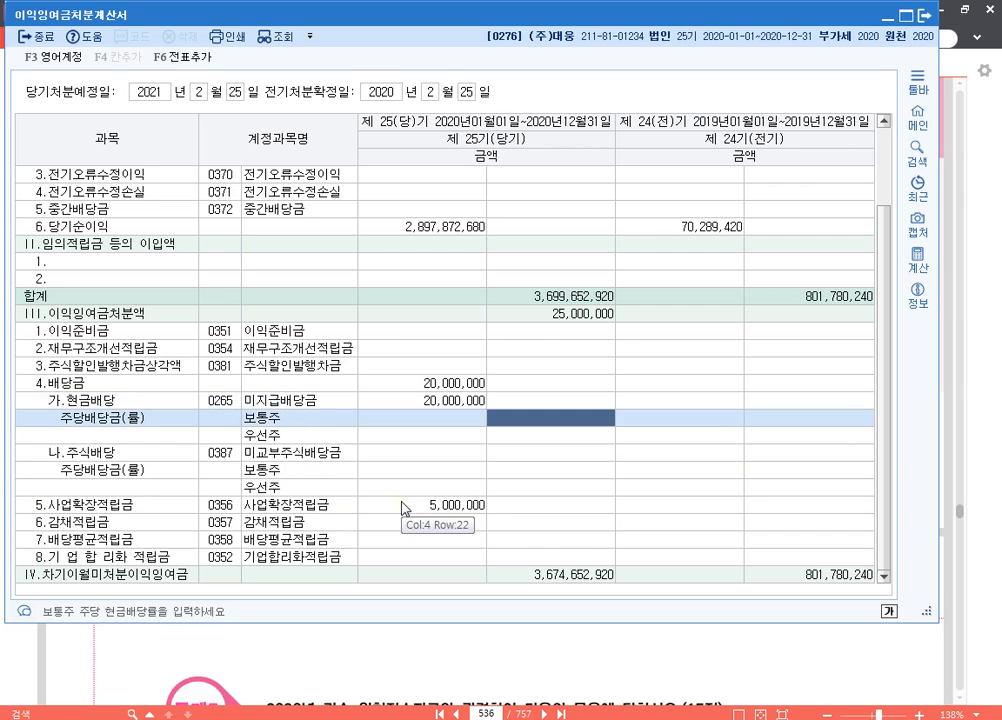
key(Up)
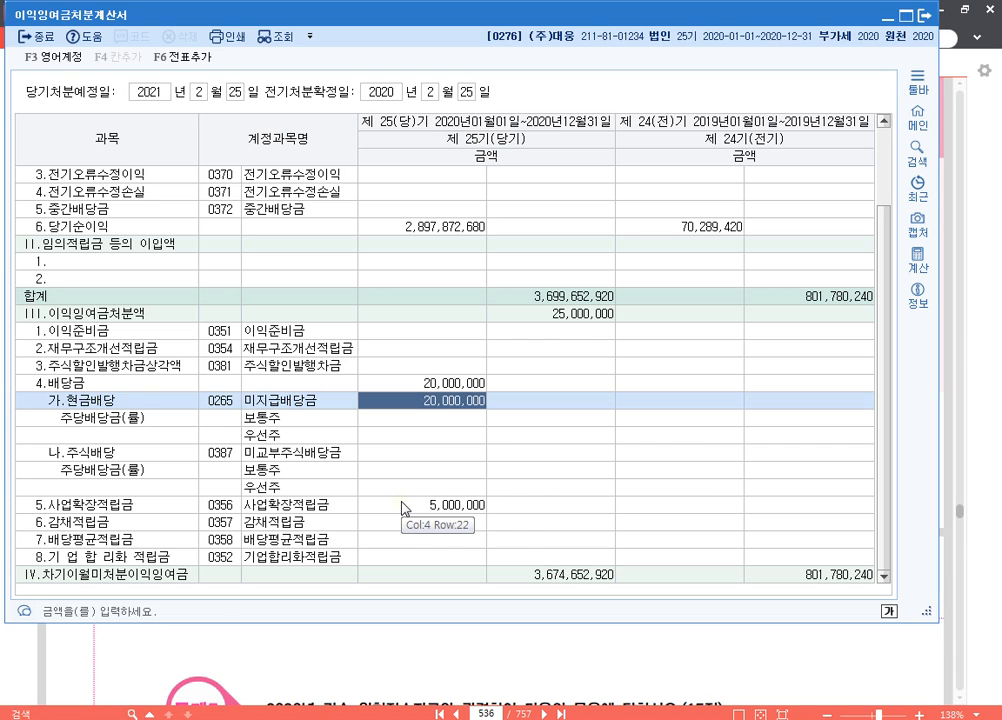
Enter 10,000,000 as the 당기 amount for 나.주식배당 (미교부주식배당금)
key(Down)
key(Down)
key(Down)
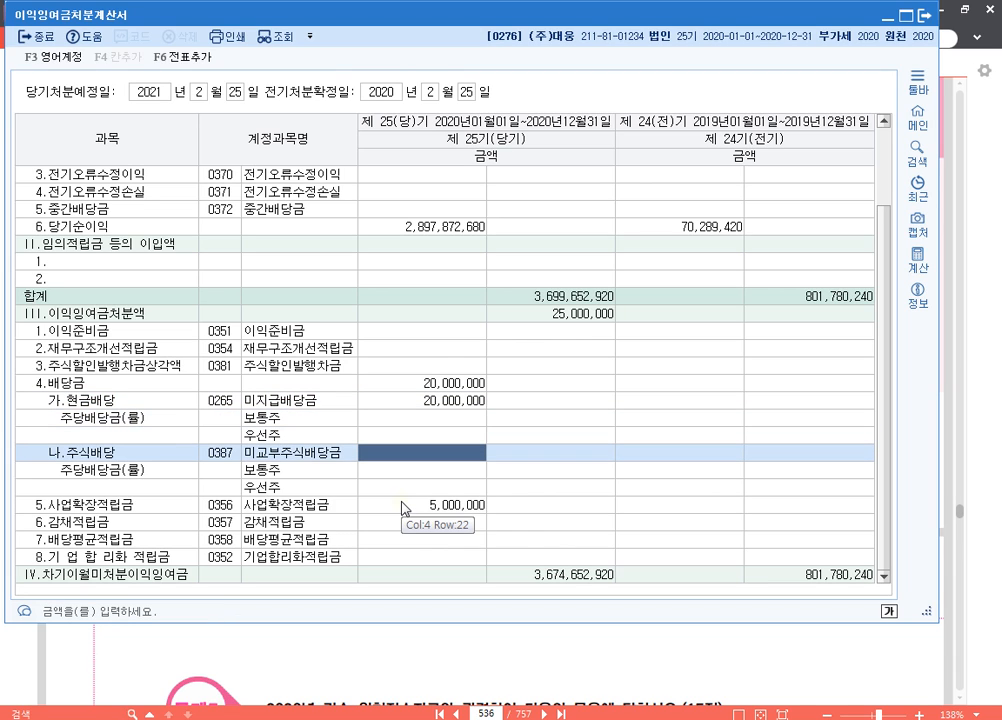
text(10000000)
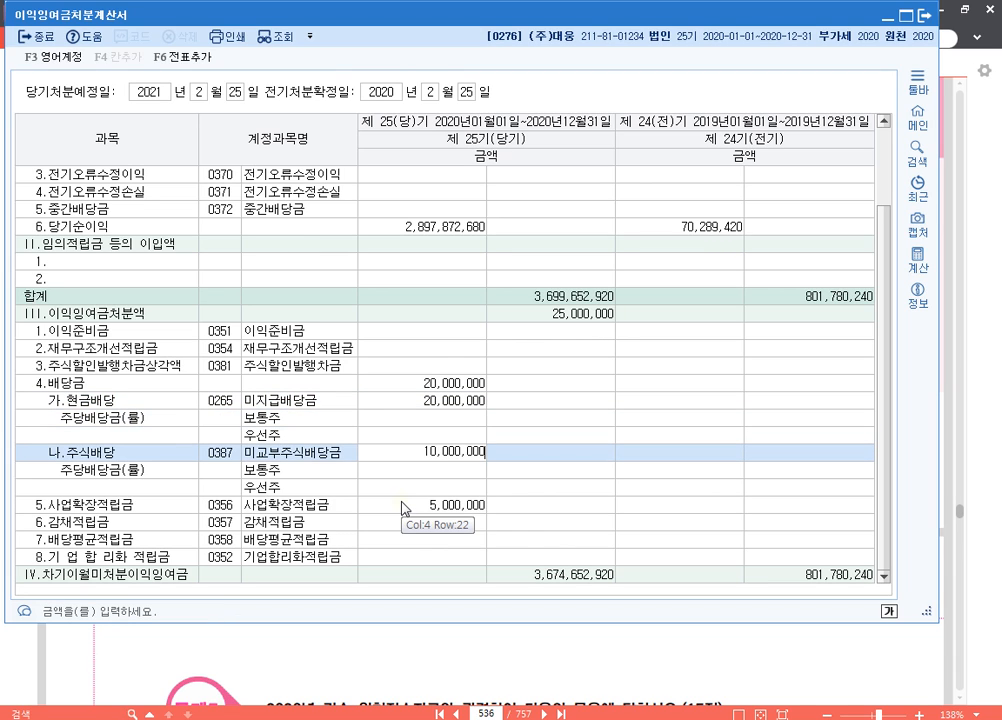
key(Return)
key(Up)
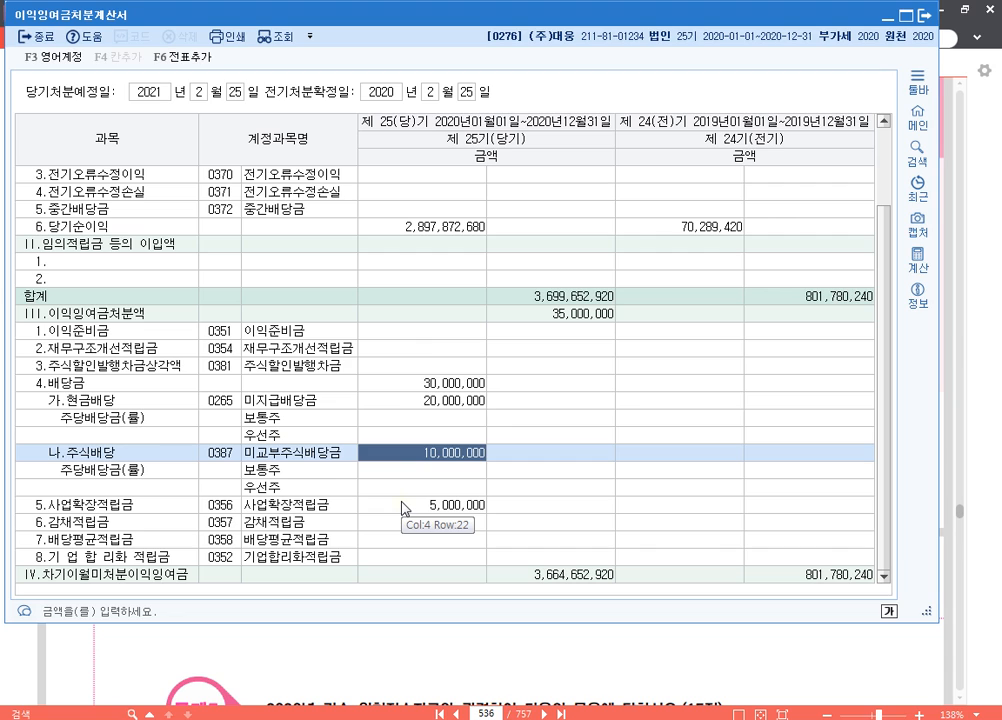
Enter 2,000,000, 10% of the cash dividend, as the 당기 amount for 이익준비금
key(Up)
key(Up)
key(Up)
key(Up)
key(Up)
key(Up)
key(Up)
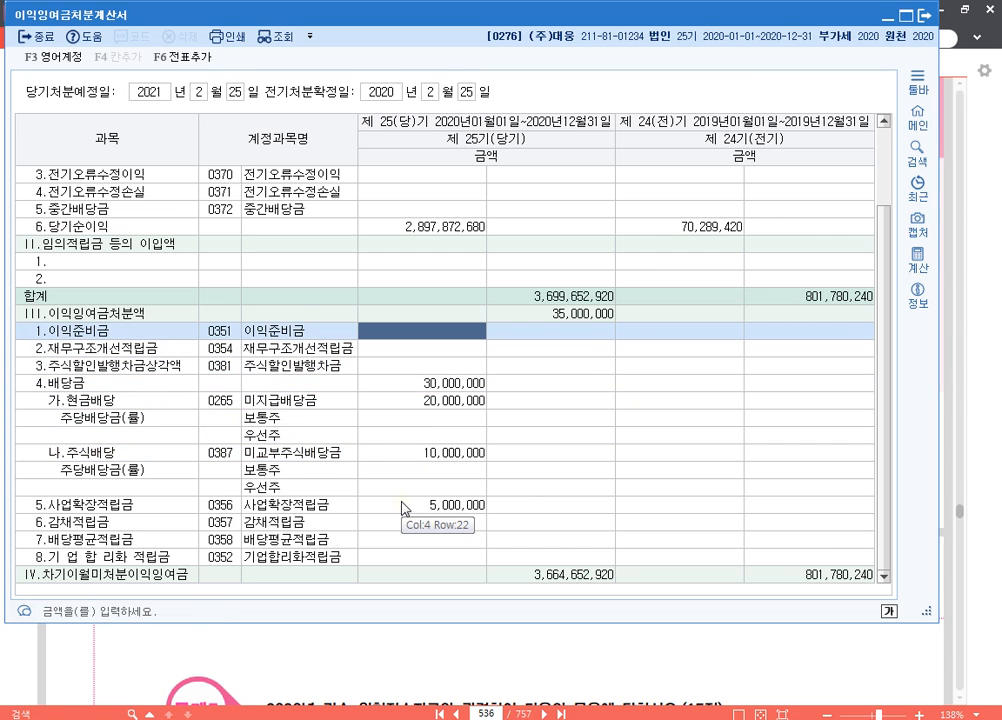
text(2000000)
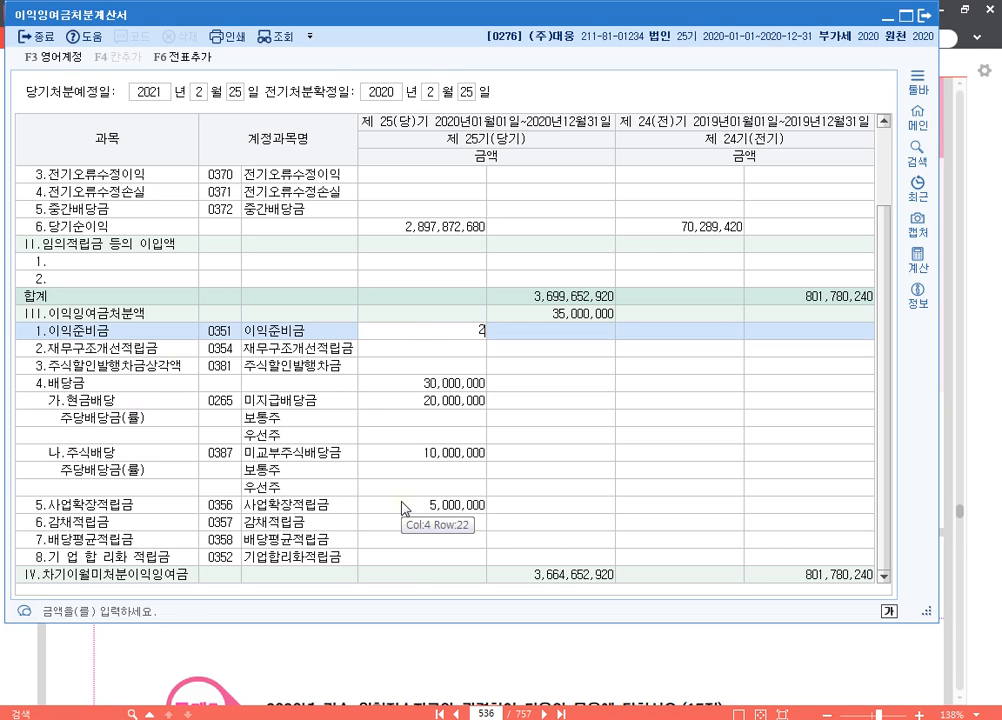
key(Return)
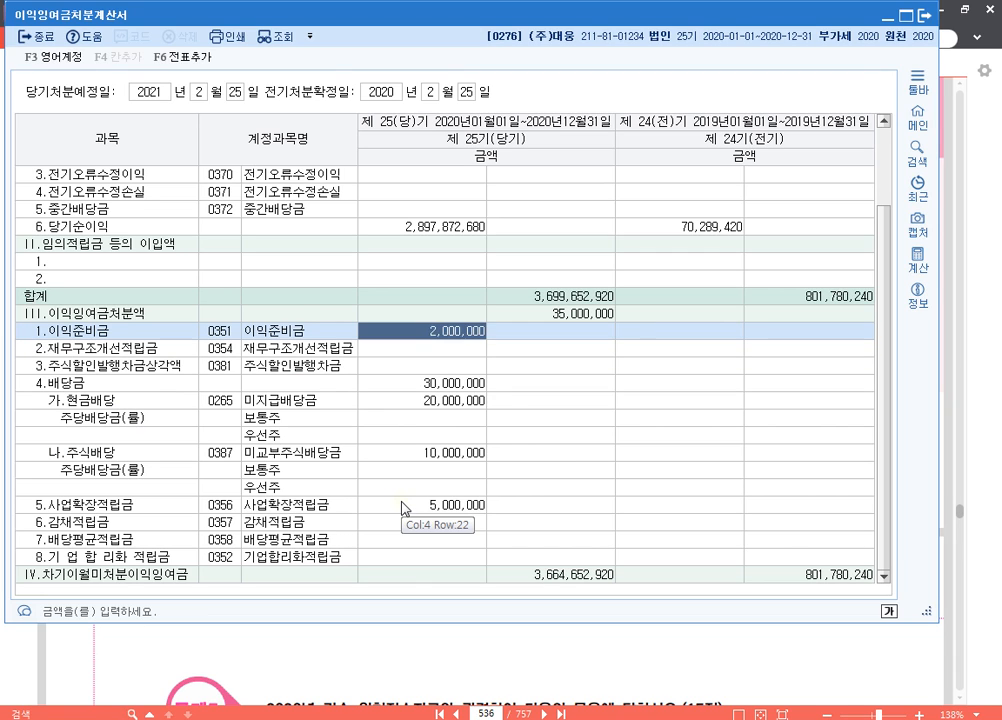
key(Up)
Add the appropriation entries to 일반전표 with 전표추가 and close 이익잉여금처분계산서
click(197, 63)
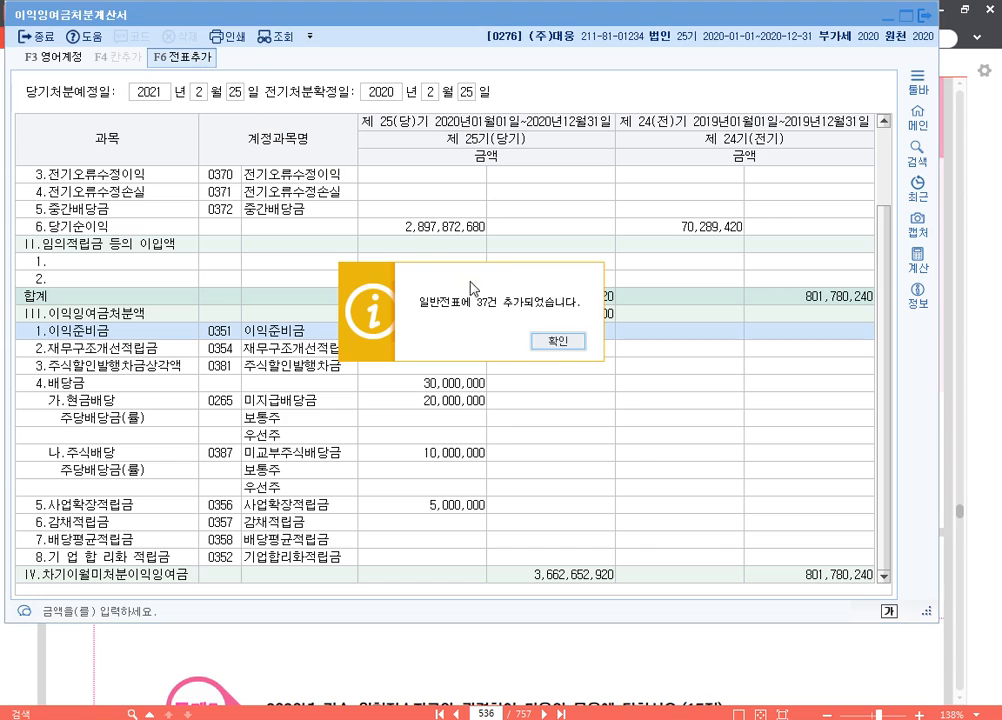
click(555, 344)
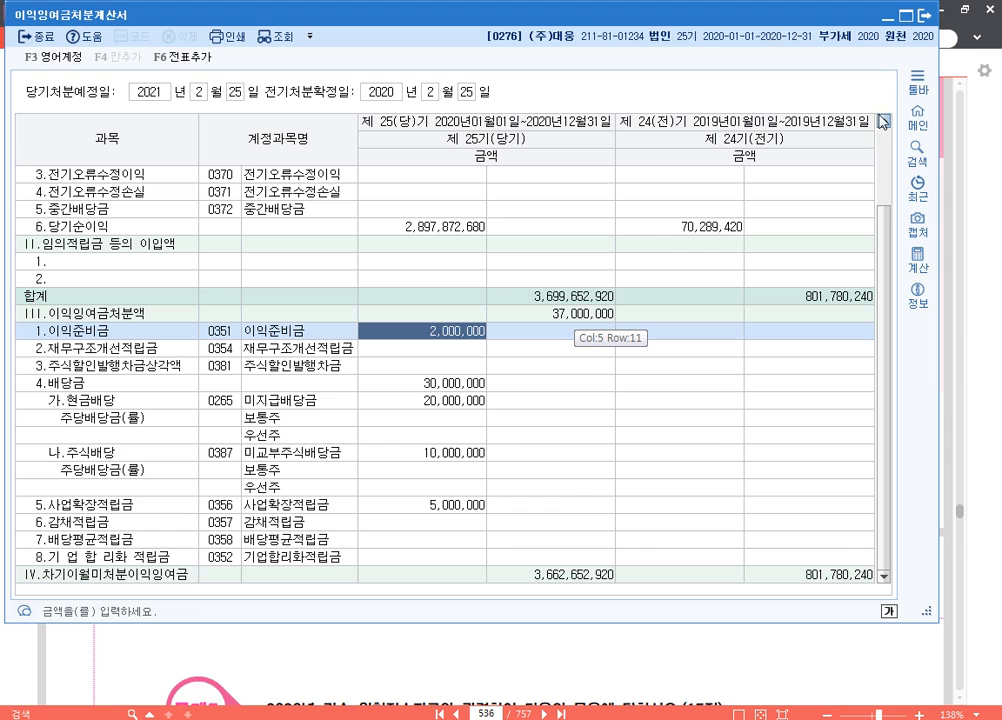
click(927, 19)
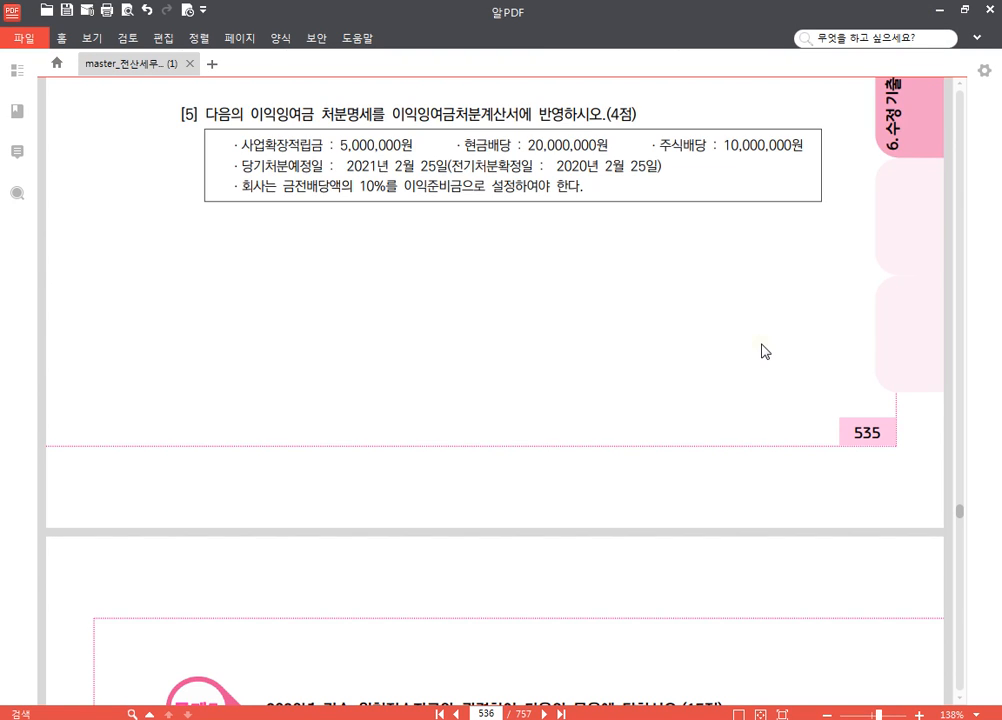
Review question [5] in the exam PDF and reopen 이익잉여금처분계산서 in KcLep with the saved data loaded
scroll(686, 432, down, 5)
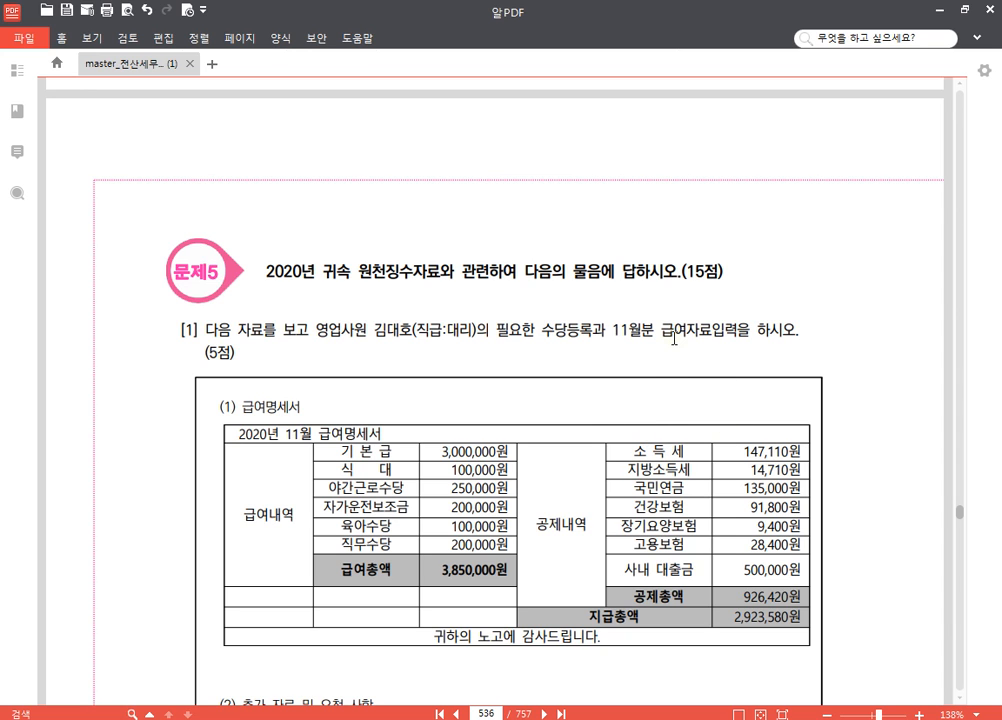
scroll(716, 288, up, 5)
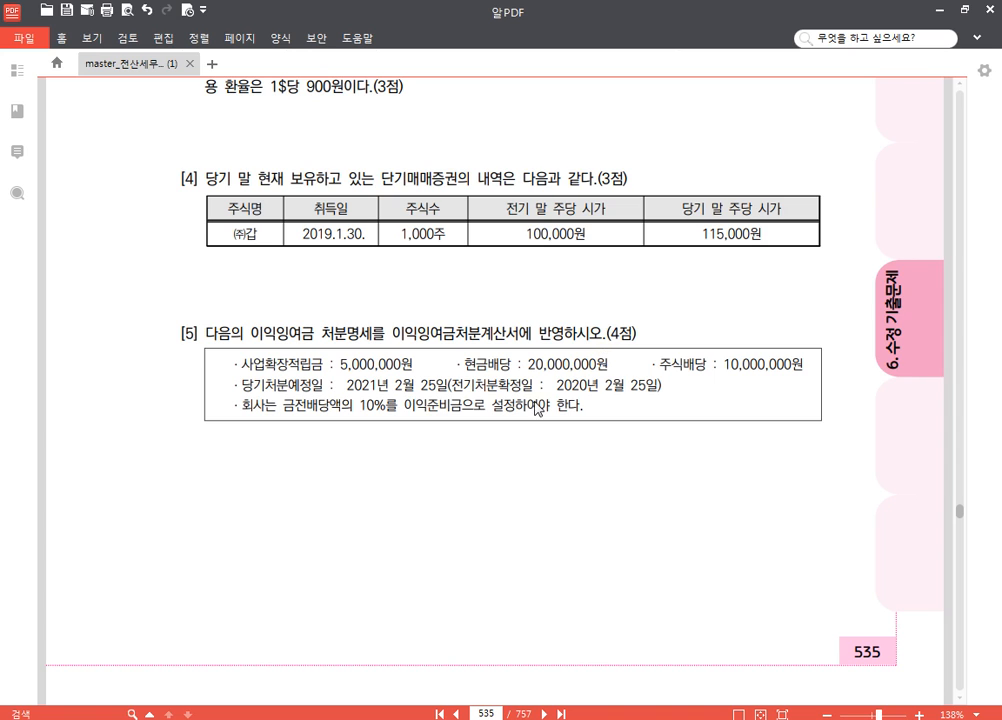
scroll(510, 398, down, 4)
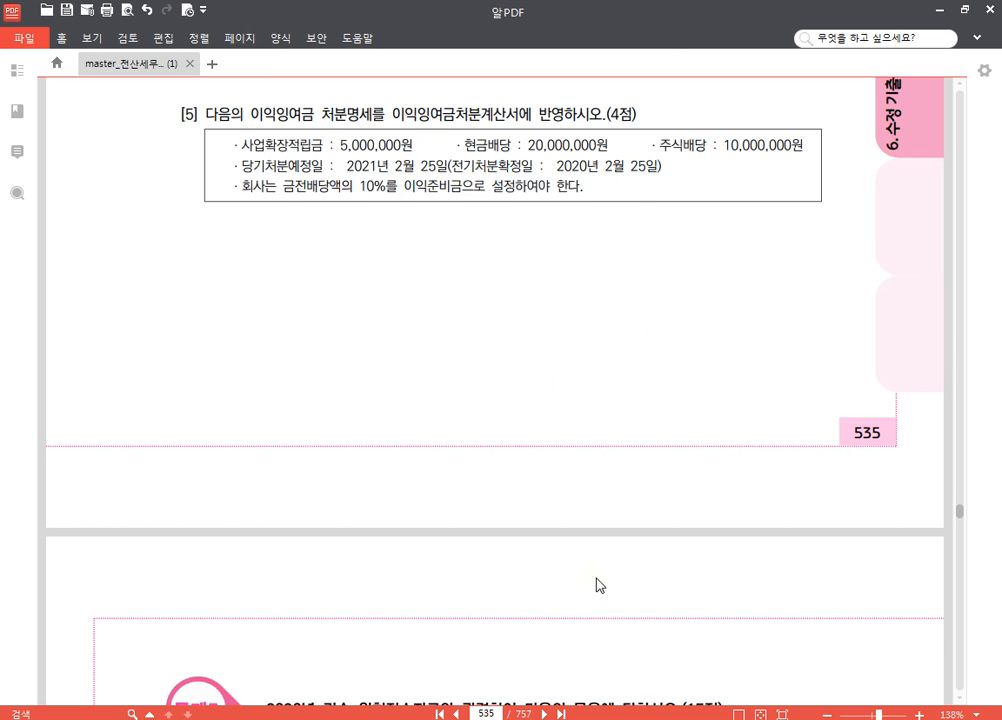
click(470, 718)
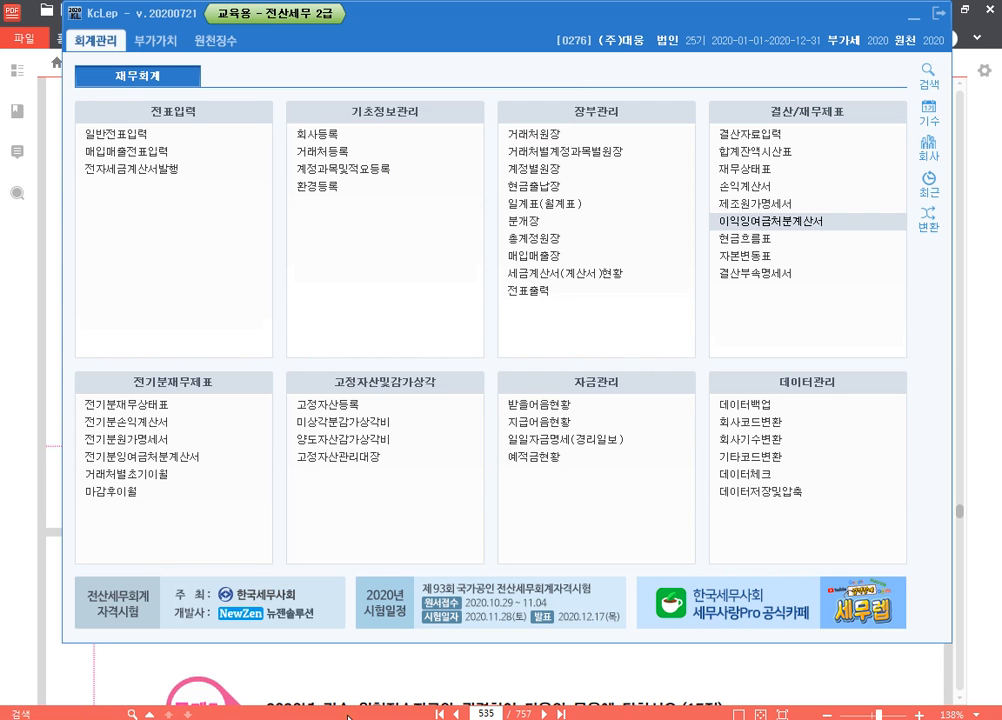
click(805, 221)
click(503, 355)
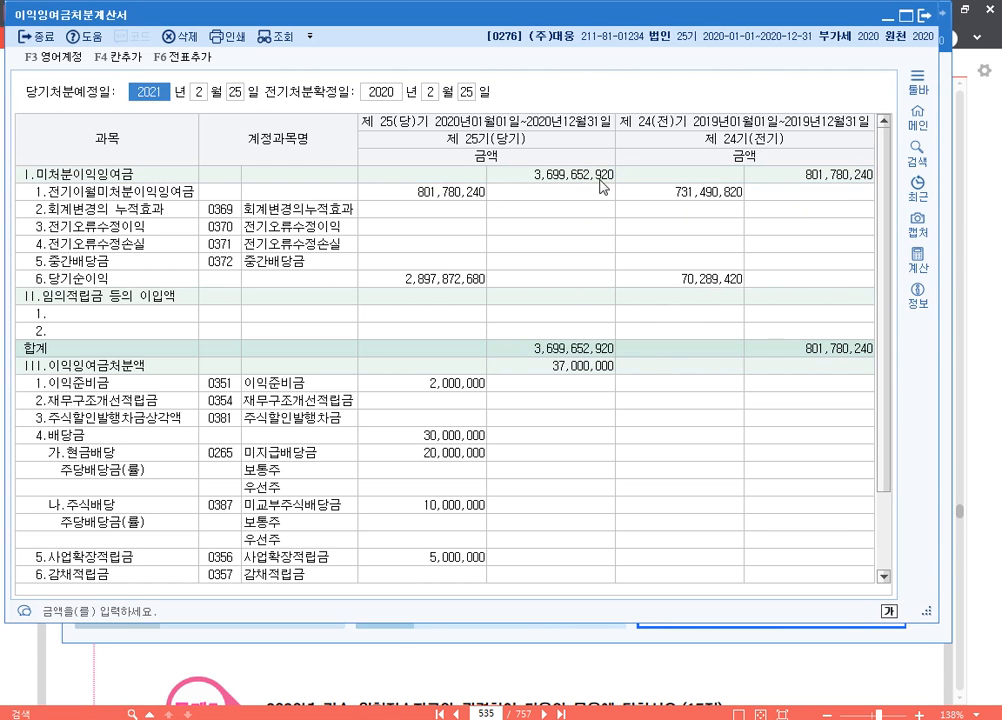
Examine the III.이익잉여금처분액 total together with the 이익준비금, 현금배당 and 주당배당금 amount cells
click(590, 362)
scroll(580, 398, down, 1)
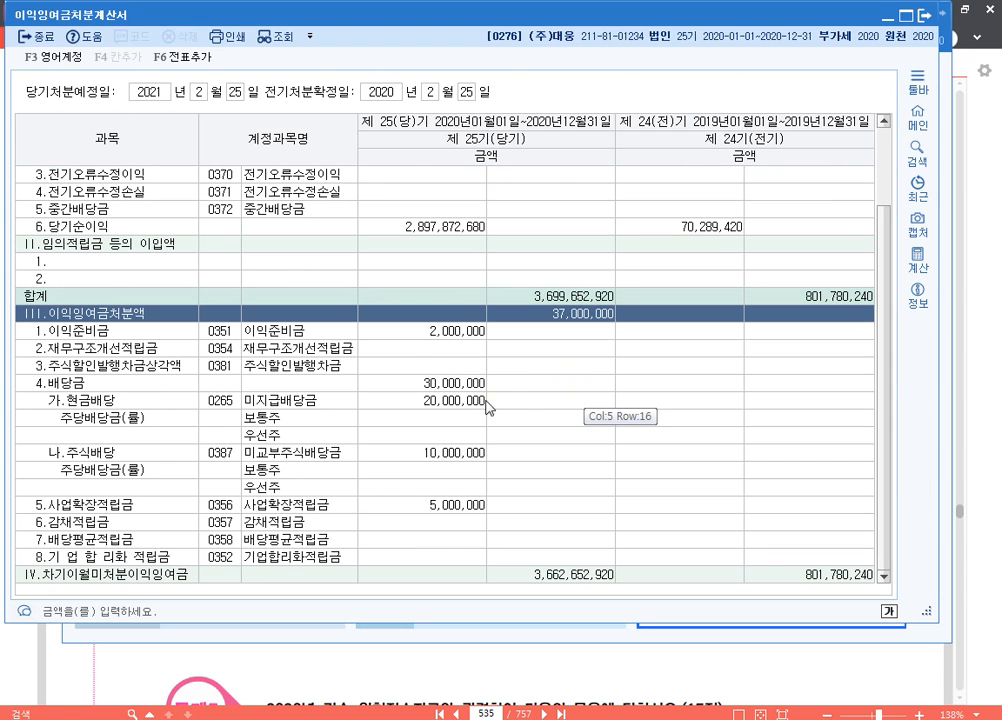
click(455, 401)
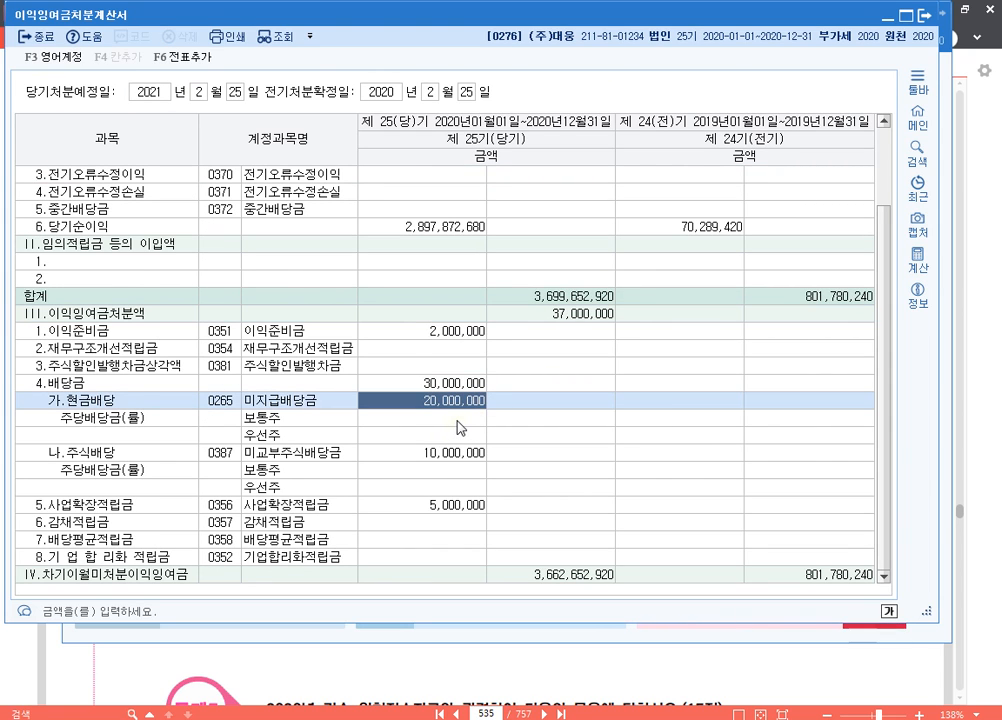
click(457, 419)
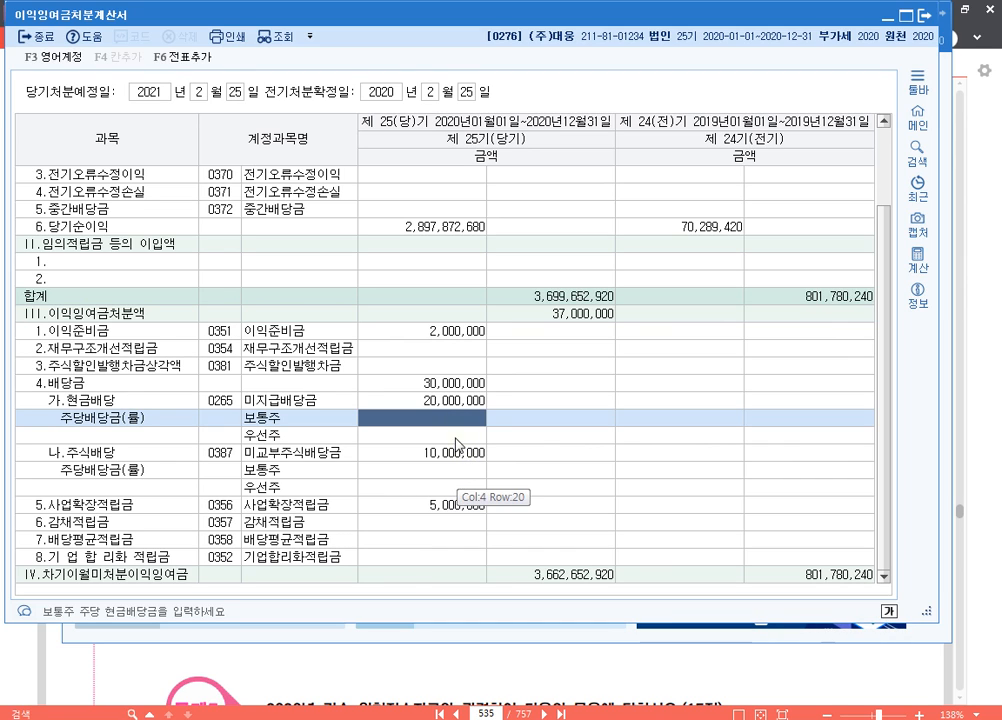
click(456, 434)
click(459, 416)
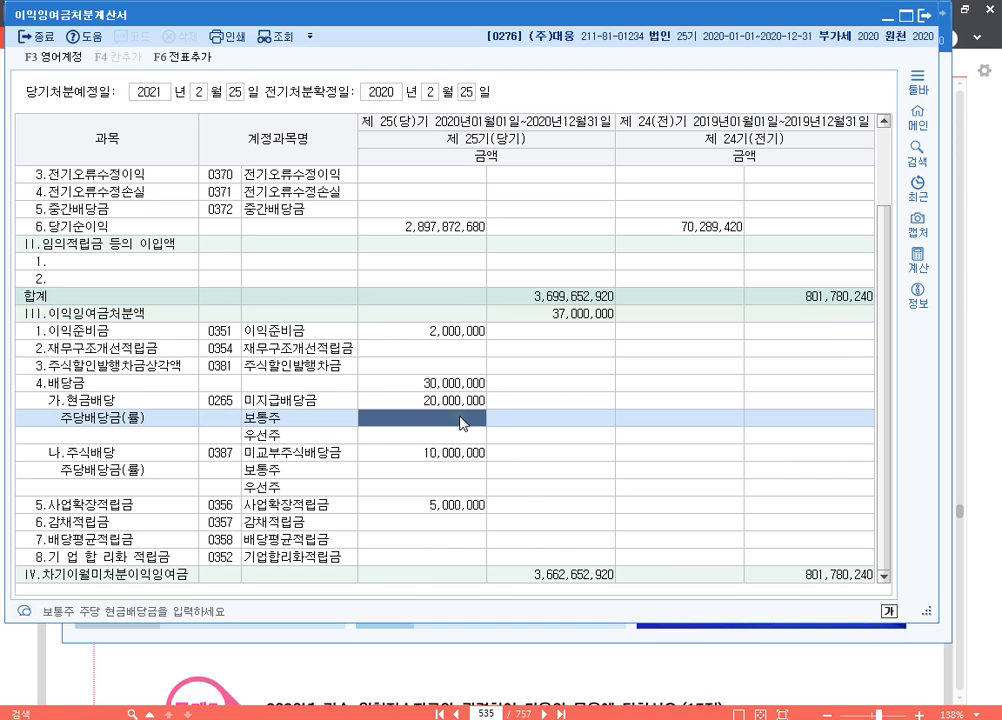
click(462, 331)
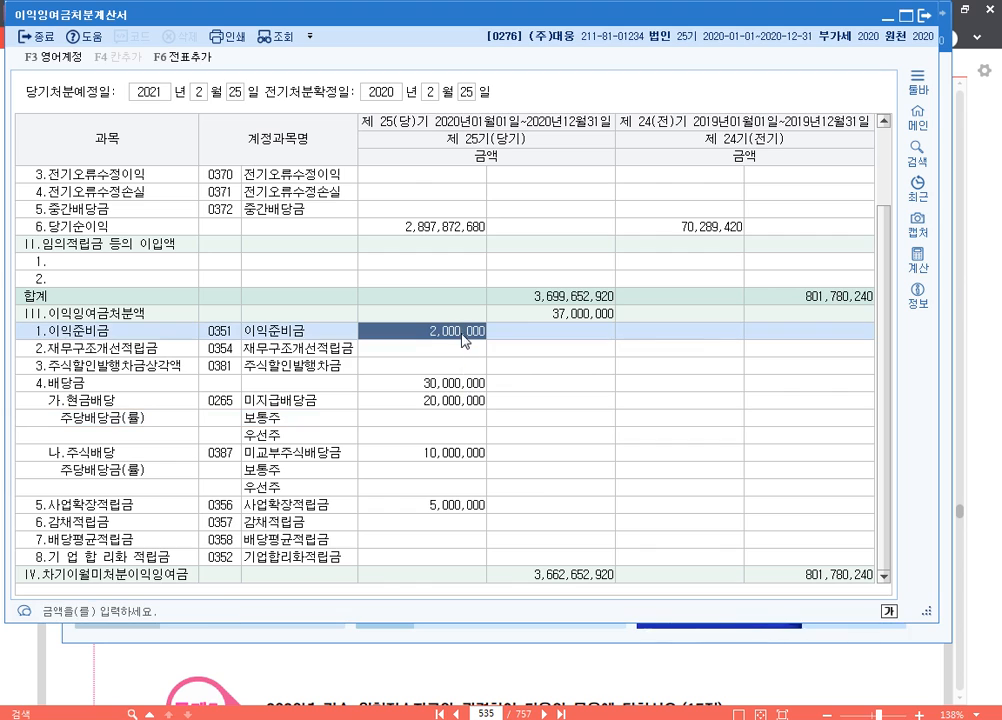
click(457, 418)
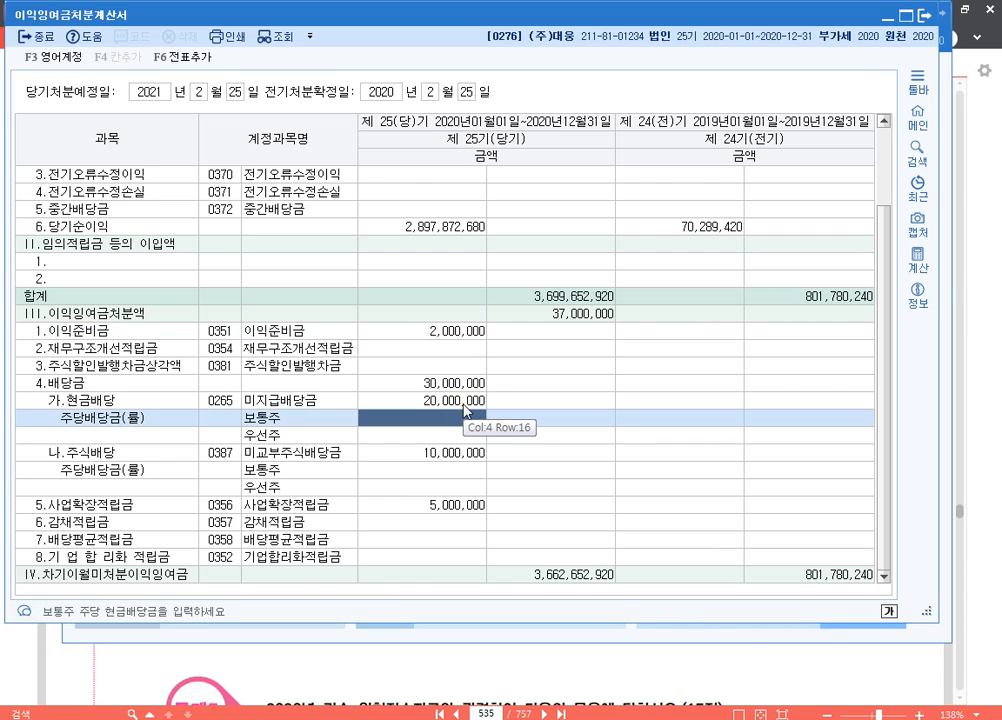
click(465, 402)
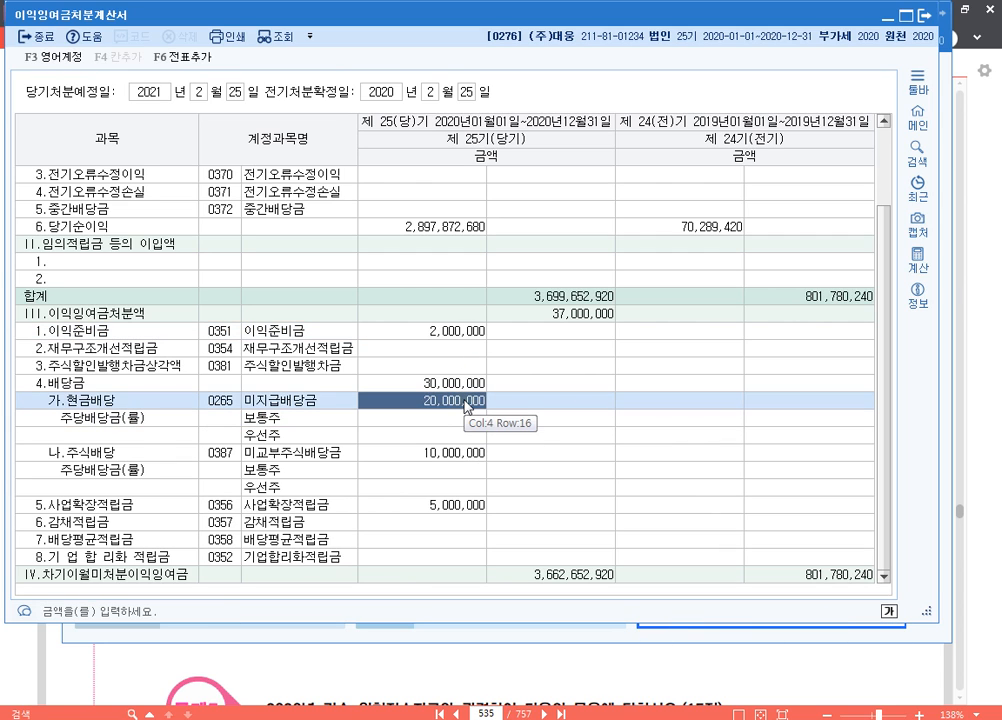
click(469, 419)
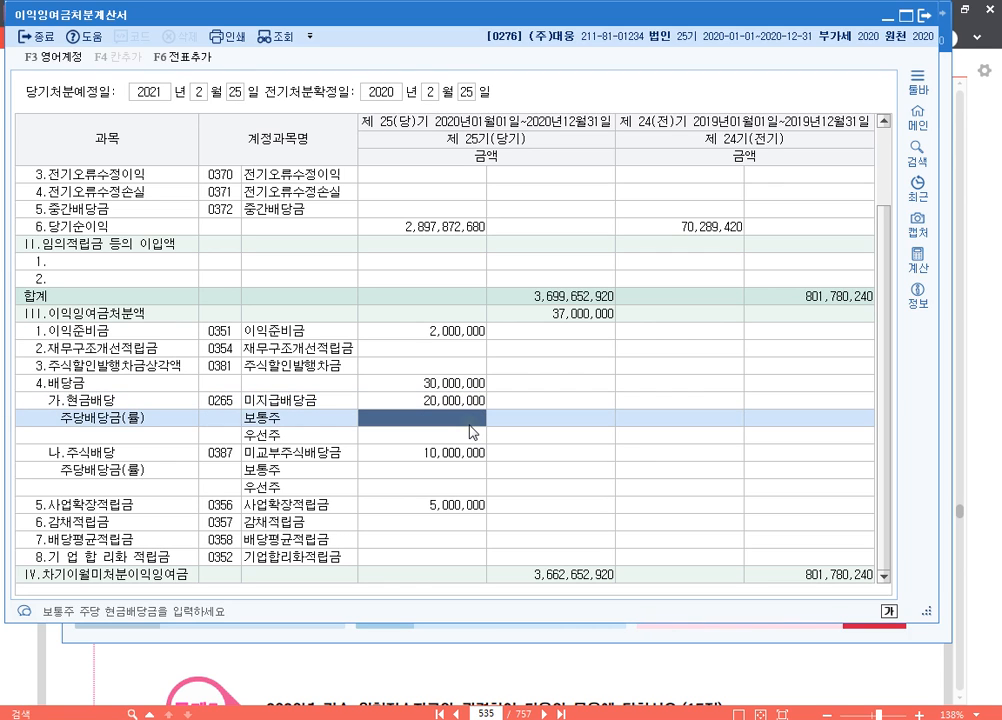
click(462, 336)
click(460, 371)
click(458, 424)
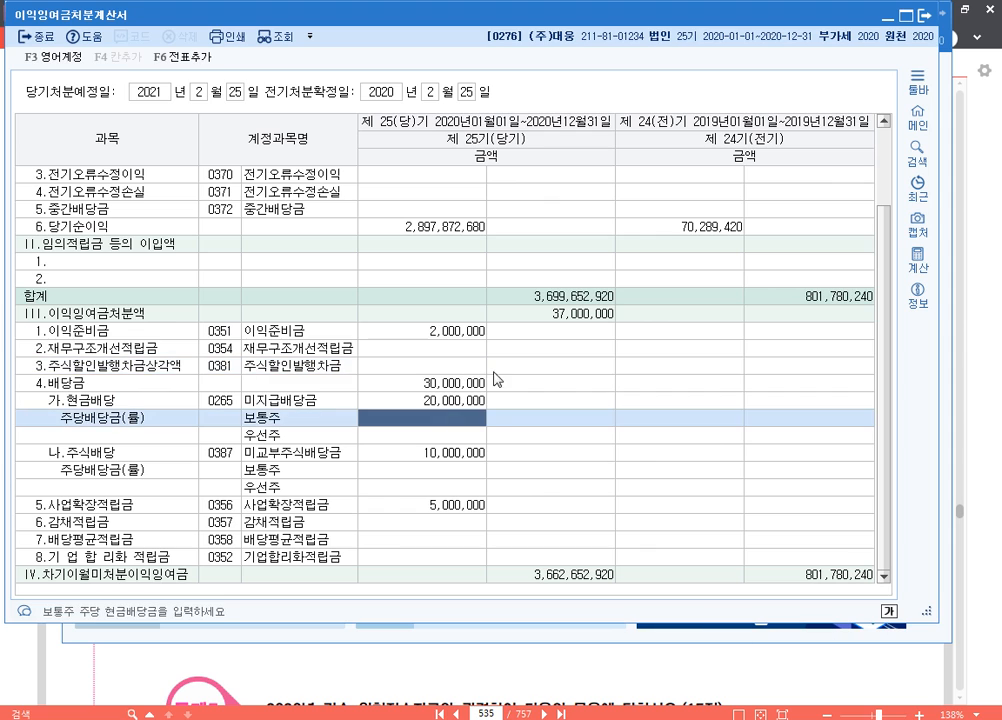
click(579, 315)
Clear the 당기 amounts of 이익준비금 and 현금배당
click(441, 334)
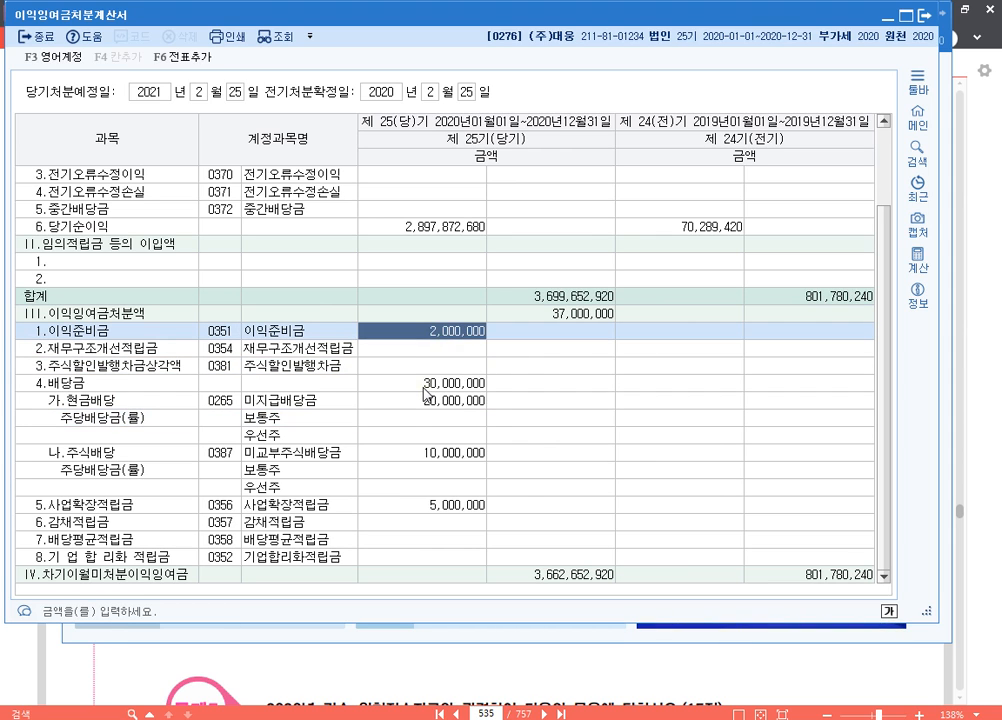
key(Delete)
key(Down)
key(Down)
Clear the 당기 amounts of 주식배당 and 사업확장적립금
key(Down)
key(Down)
key(Delete)
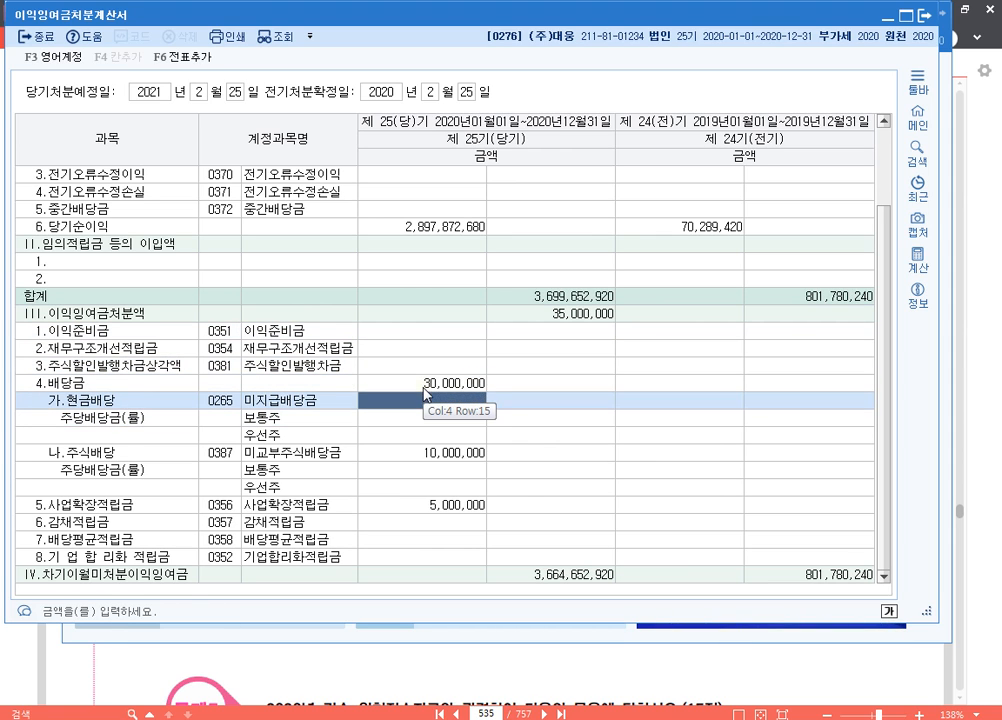
key(Return)
key(Down)
key(Down)
key(Left)
key(Delete)
key(Return)
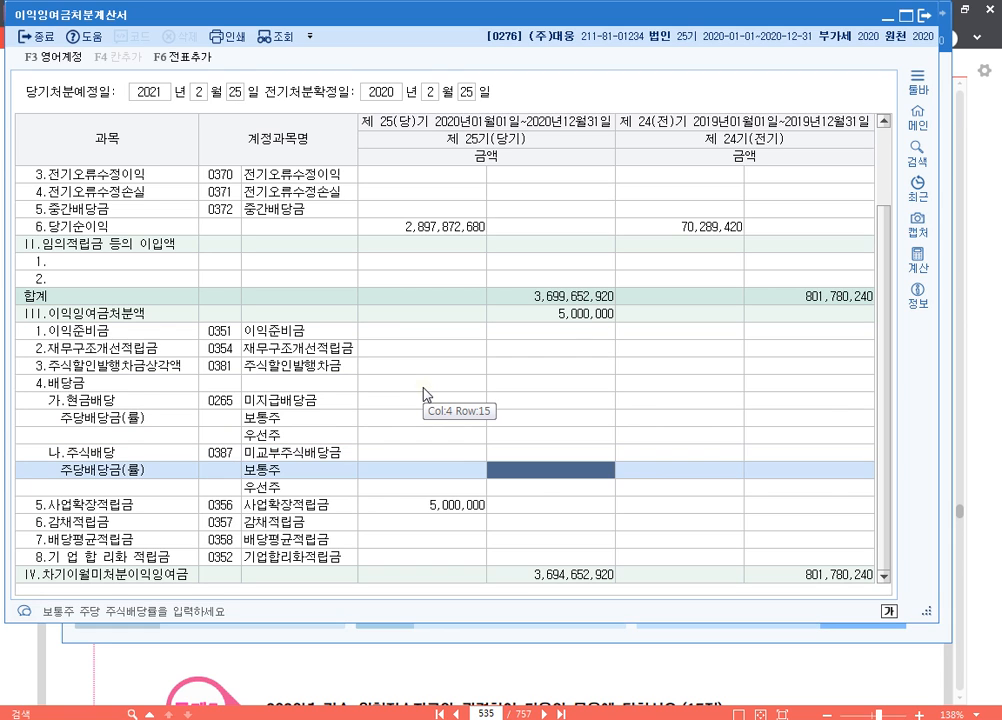
key(Down)
key(Down)
key(Delete)
key(Return)
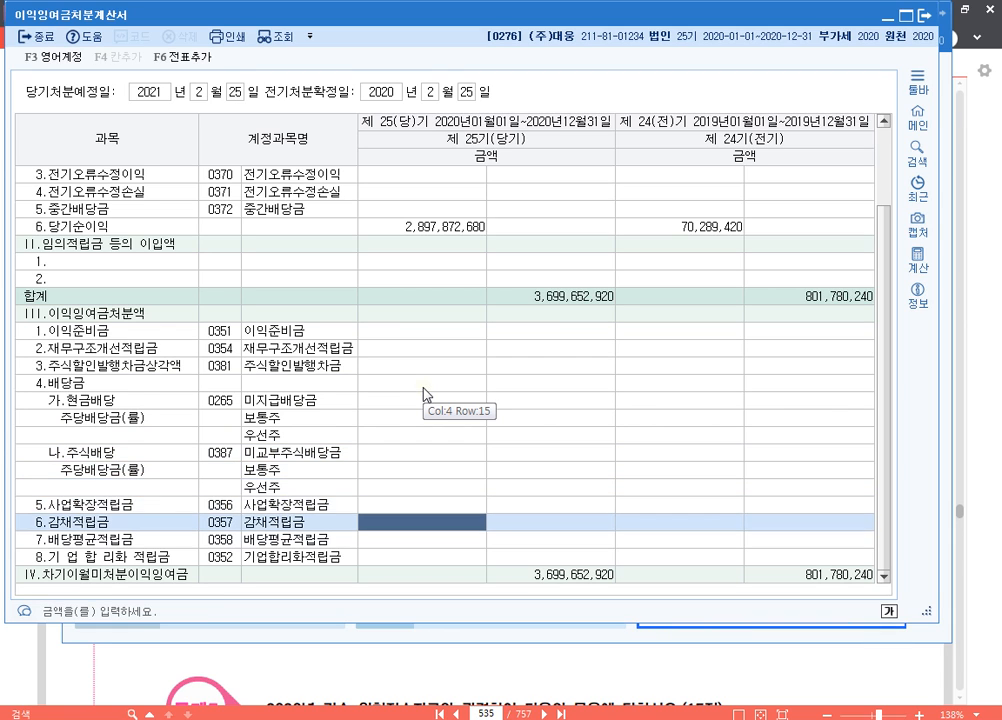
Re-enter 20,000,000 as the 당기 amount for 현금배당 in the cleared statement
key(Up)
key(Up)
key(Up)
key(Up)
key(Up)
key(Up)
key(Up)
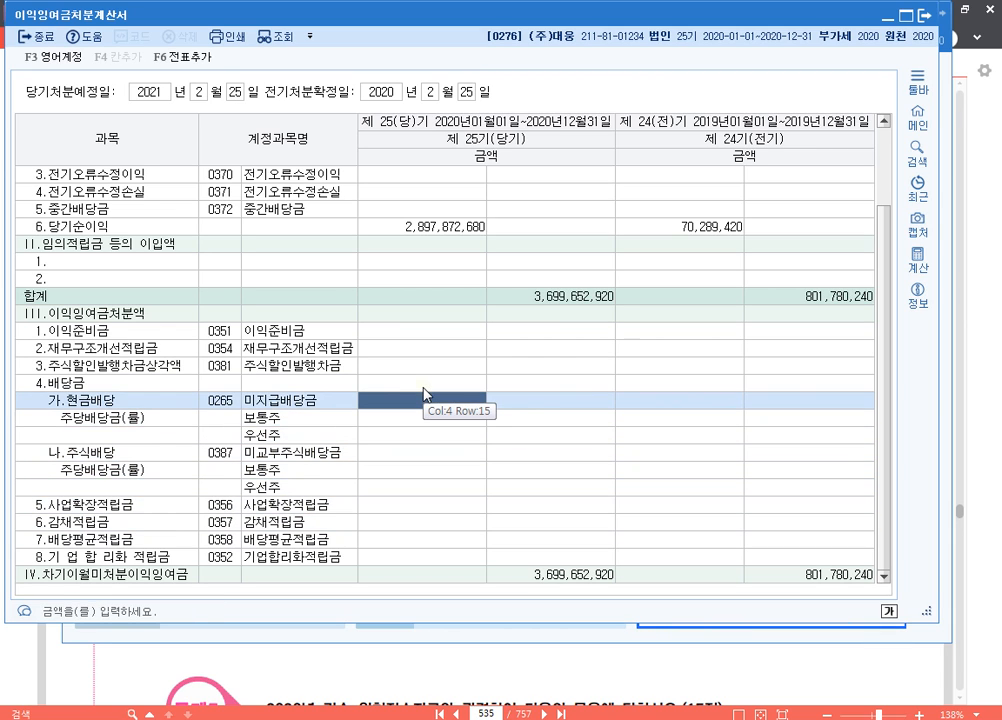
text(20000000)
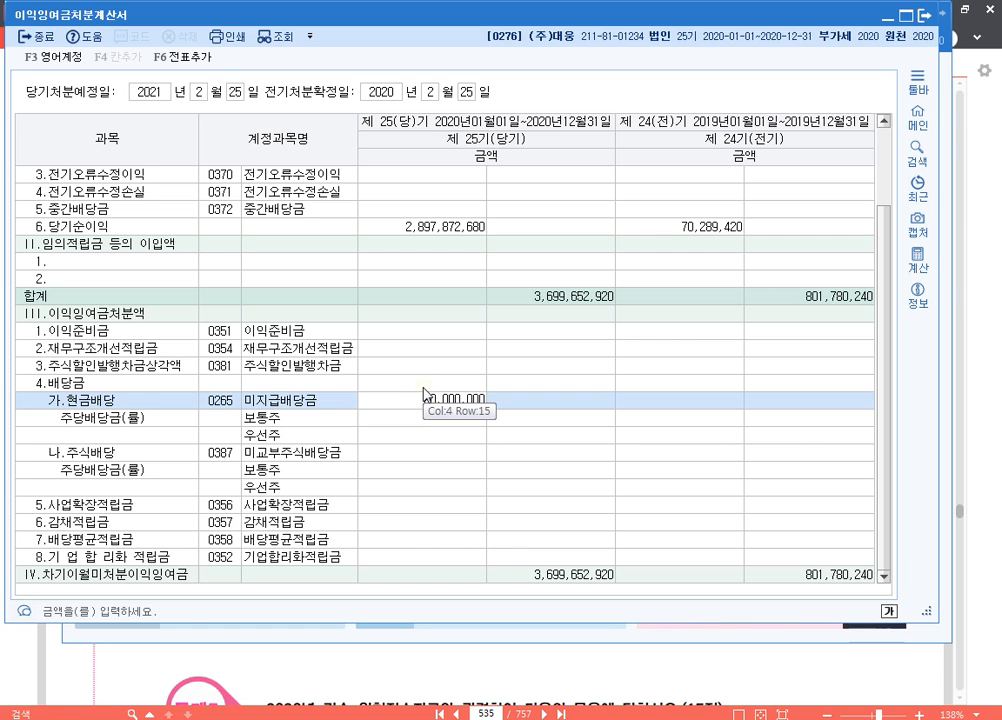
key(Return)
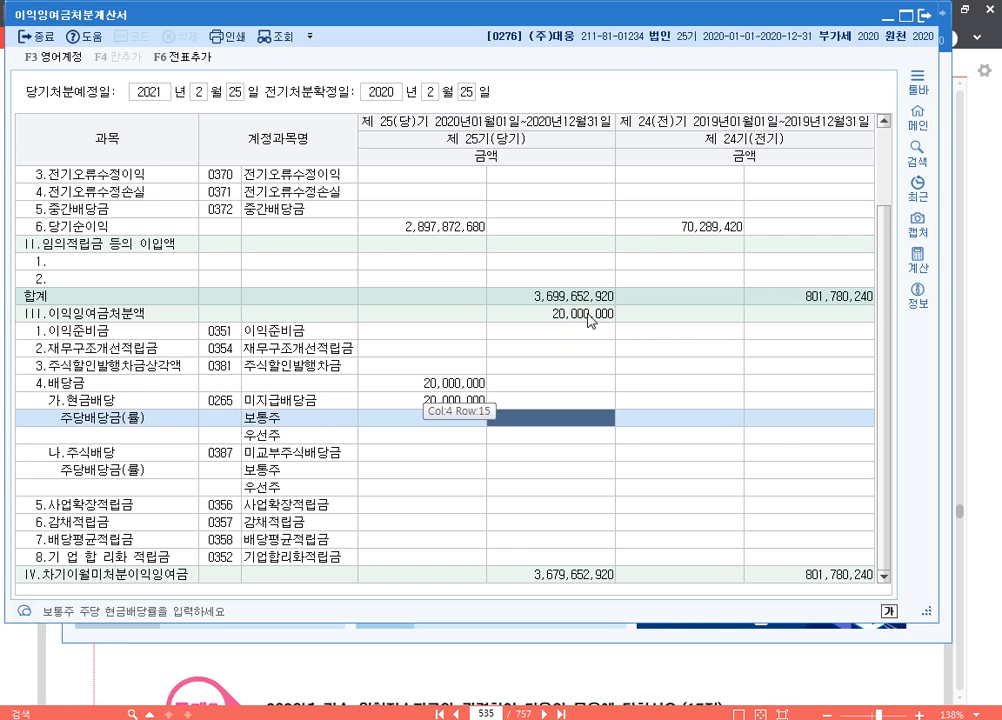
Clear the 당기 amount of 현금배당 in the III.이익잉여금처분액 section
click(459, 313)
click(451, 401)
key(Delete)
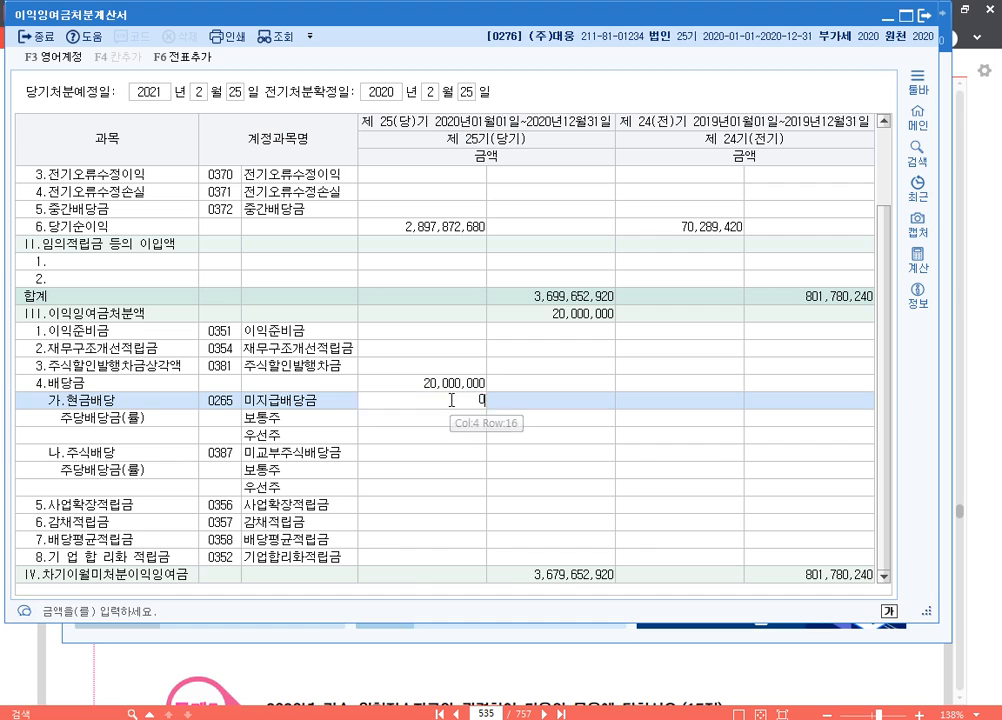
key(Return)
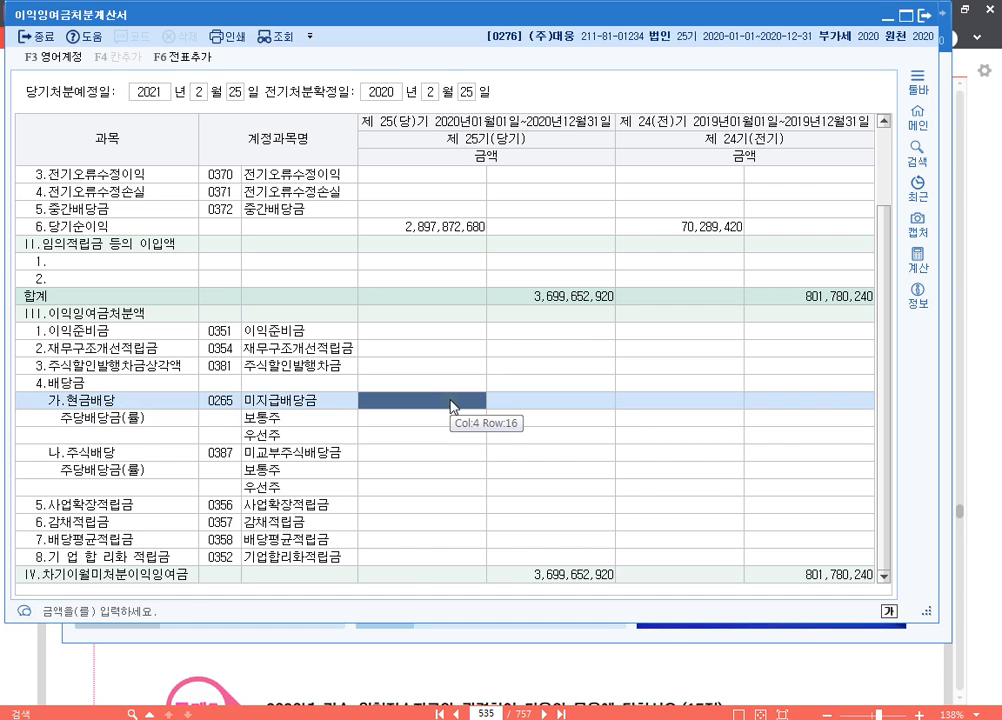
text(20000000)
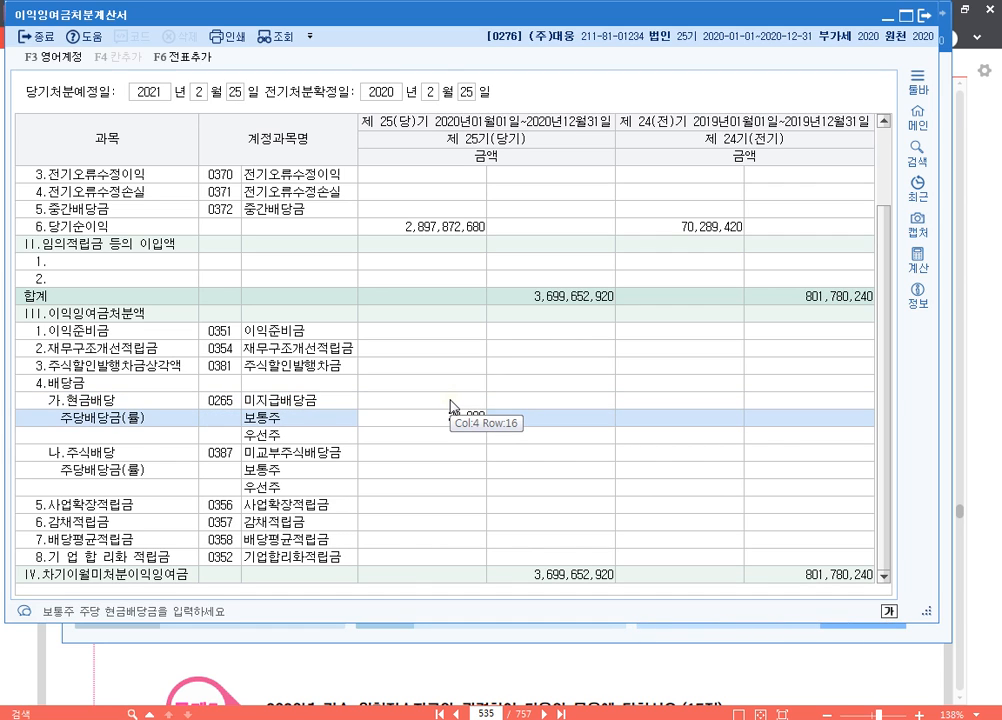
key(Return)
key(Up)
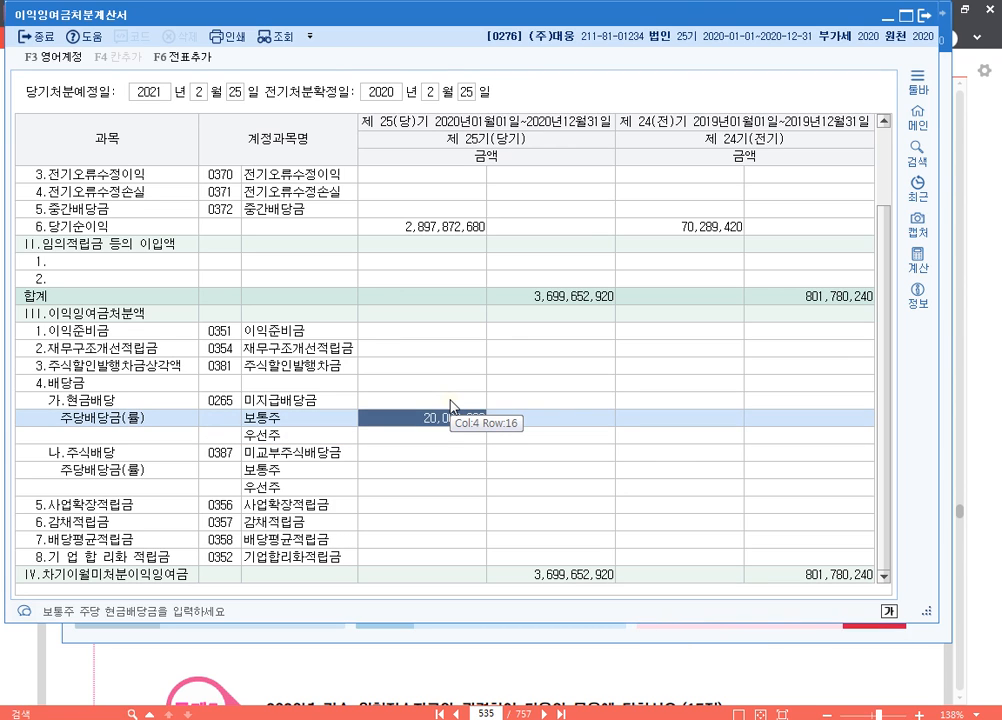
key(space)
key(Return)
Enter 20,000,000 as the 당기 amount of 현금배당 on the 미지급배당금 row
key(Up)
key(Up)
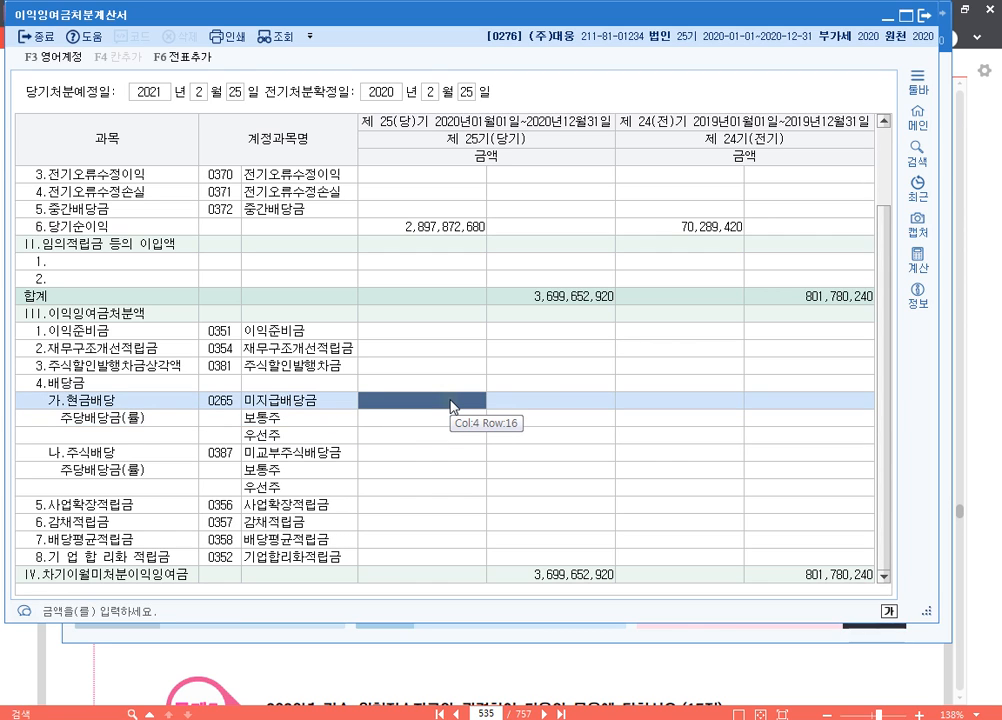
text(20000000)
key(Return)
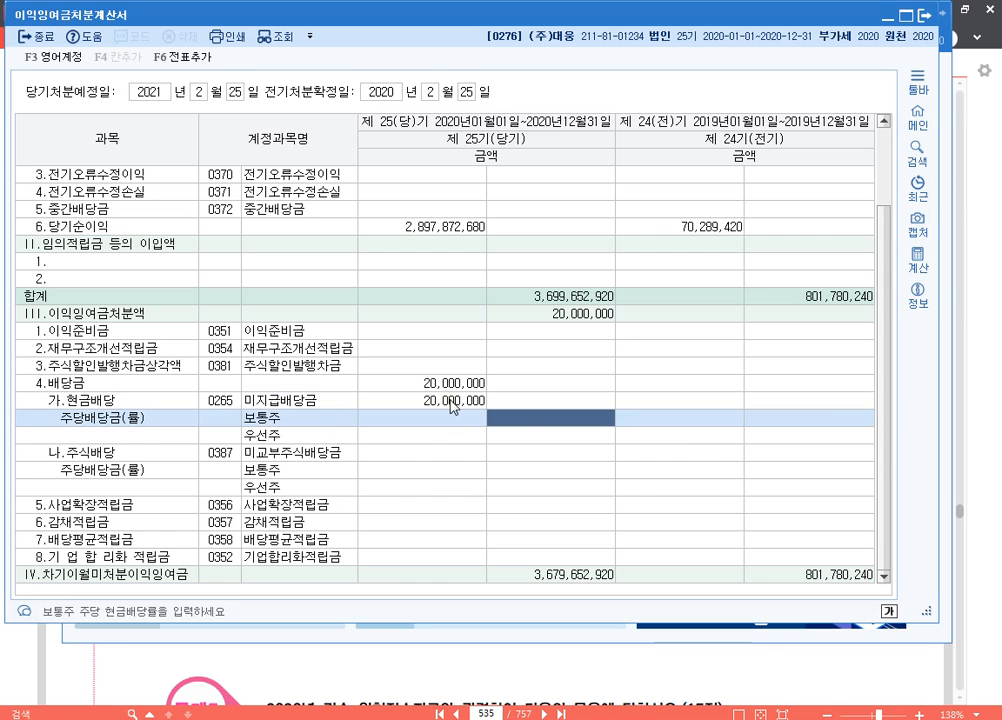
Enter 주당배당금 amounts under 현금배당: 5,000,000 for 보통주 and 15,000,000 for 우선주
key(Left)
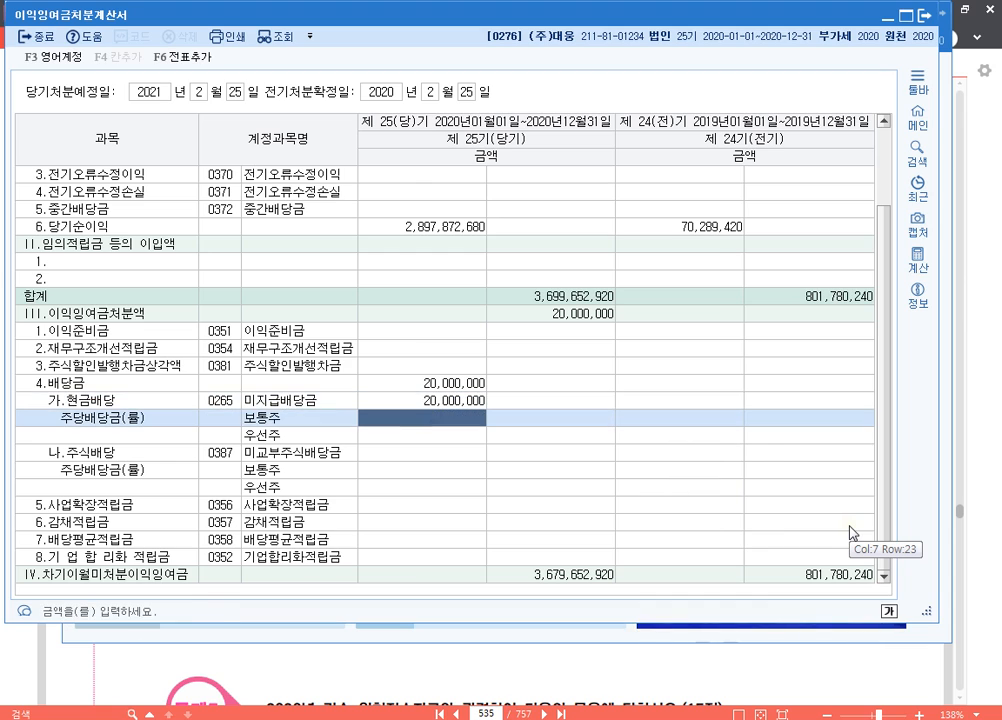
text(5000000)
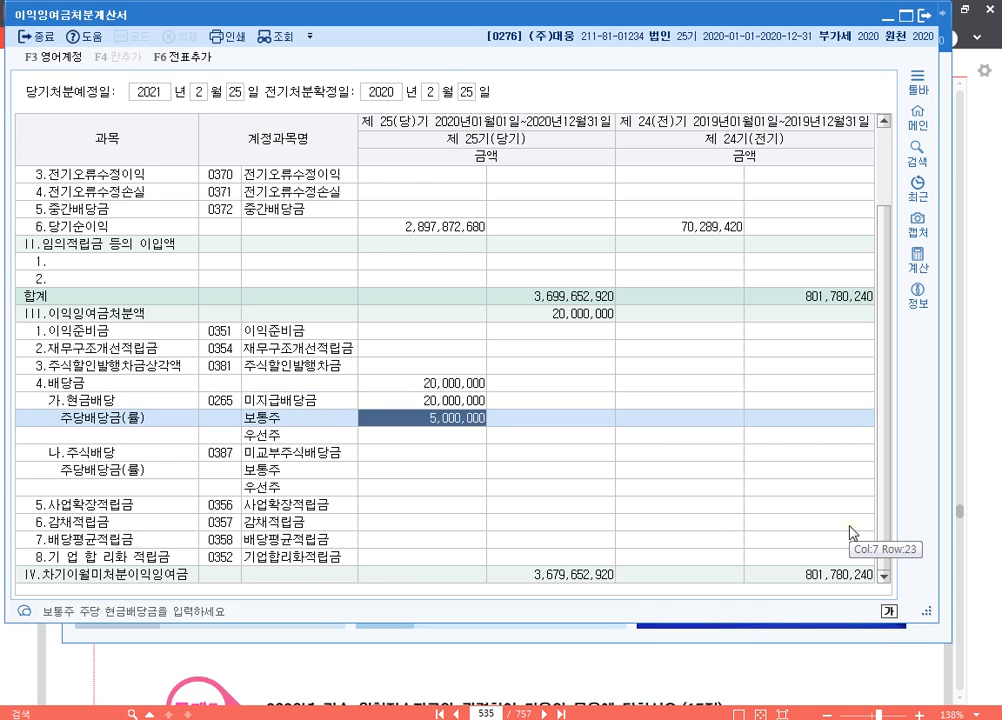
key(Return)
text(15,000,000)
key(Return)
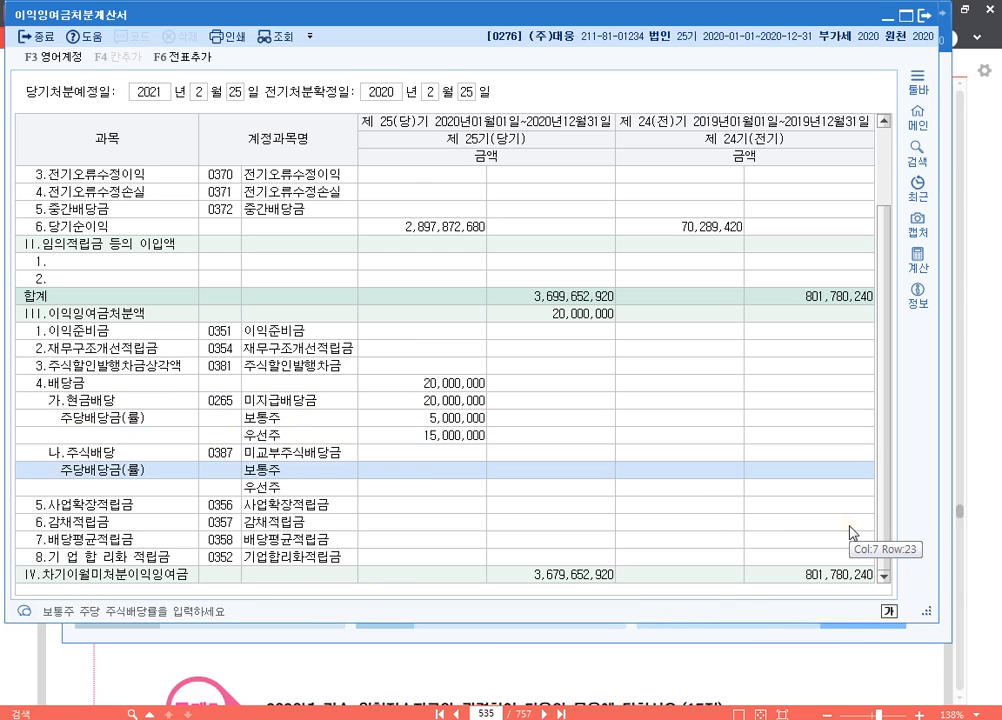
Clear the 보통주 주당배당금 amount under 현금배당
key(Up)
key(Up)
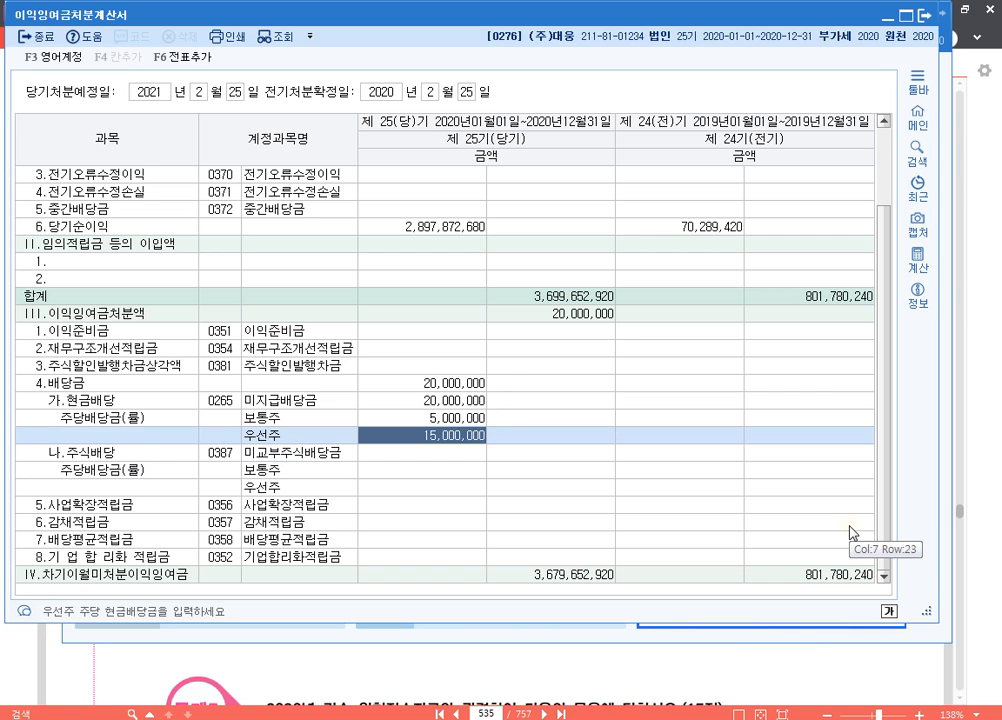
key(Up)
key(Delete)
key(Return)
key(Return)
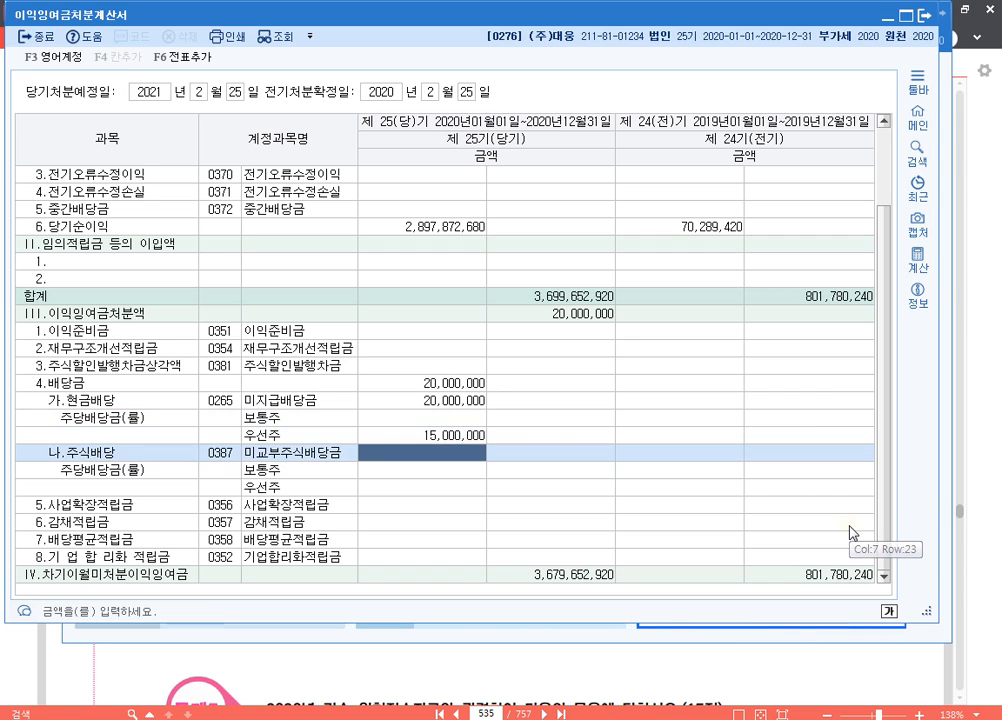
Clear the 우선주 주당배당금 amount under 현금배당 and return to the 보통주 cell
key(Up)
key(Delete)
key(Return)
key(Up)
key(Up)
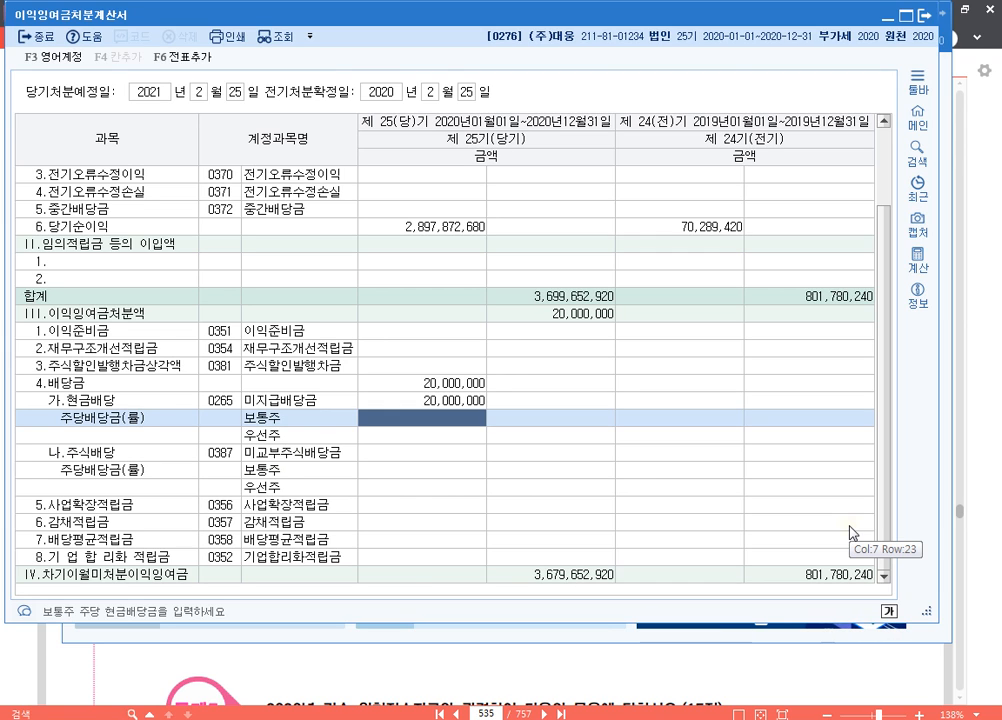
key(Up)
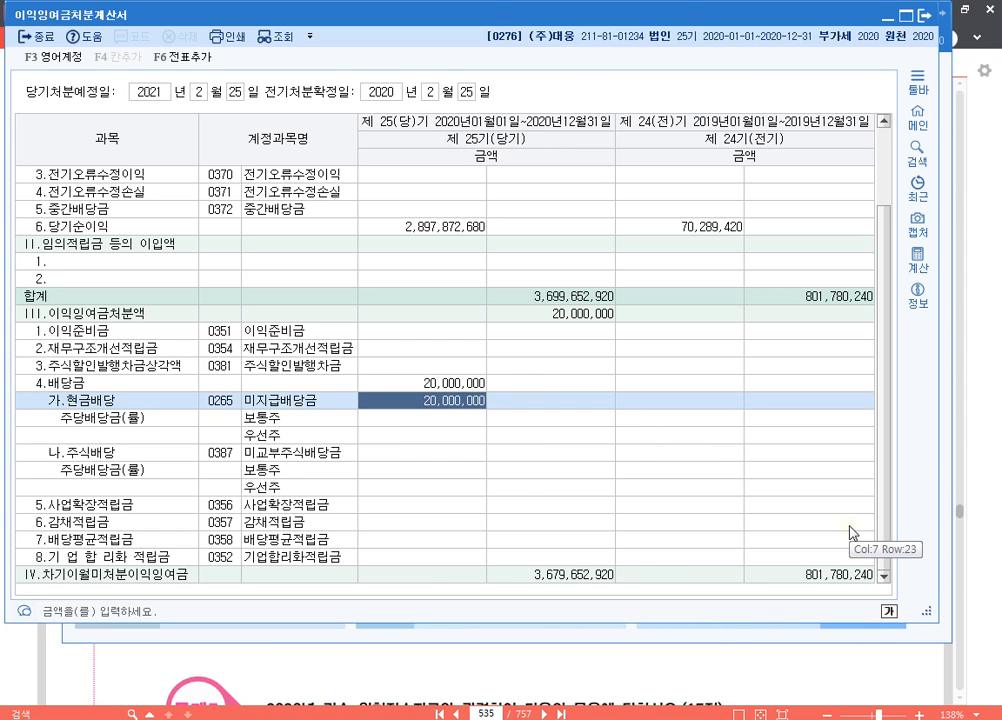
click(410, 420)
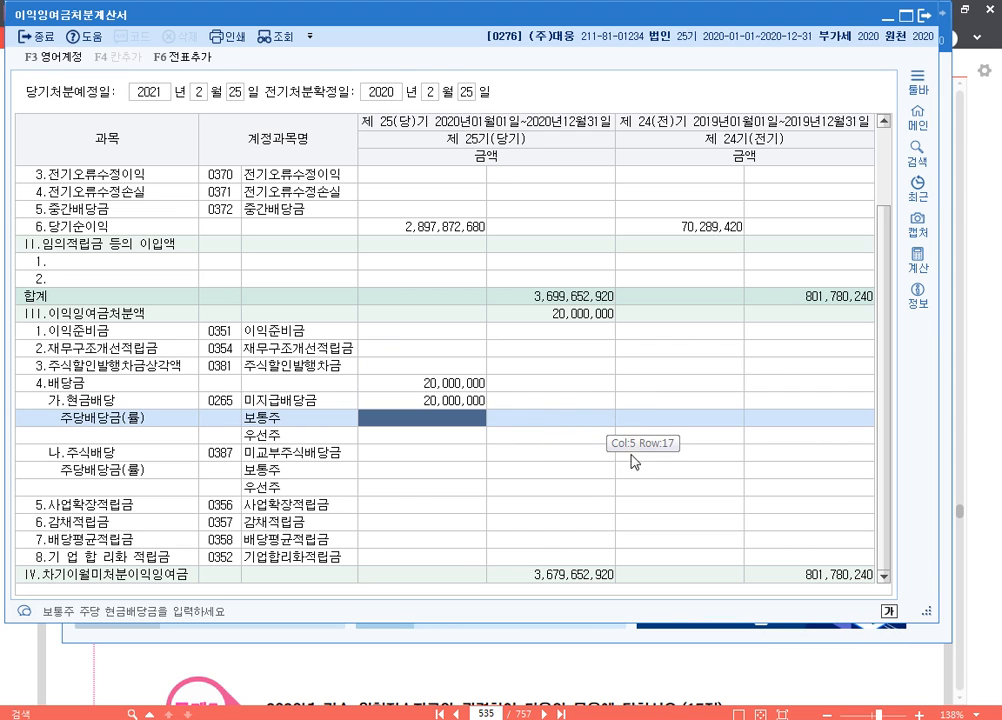
Leave the 이익잉여금처분계산서 and switch to the exam PDF in 알PDF, showing the next question's 연말정산 추가자료 table
key(Escape)
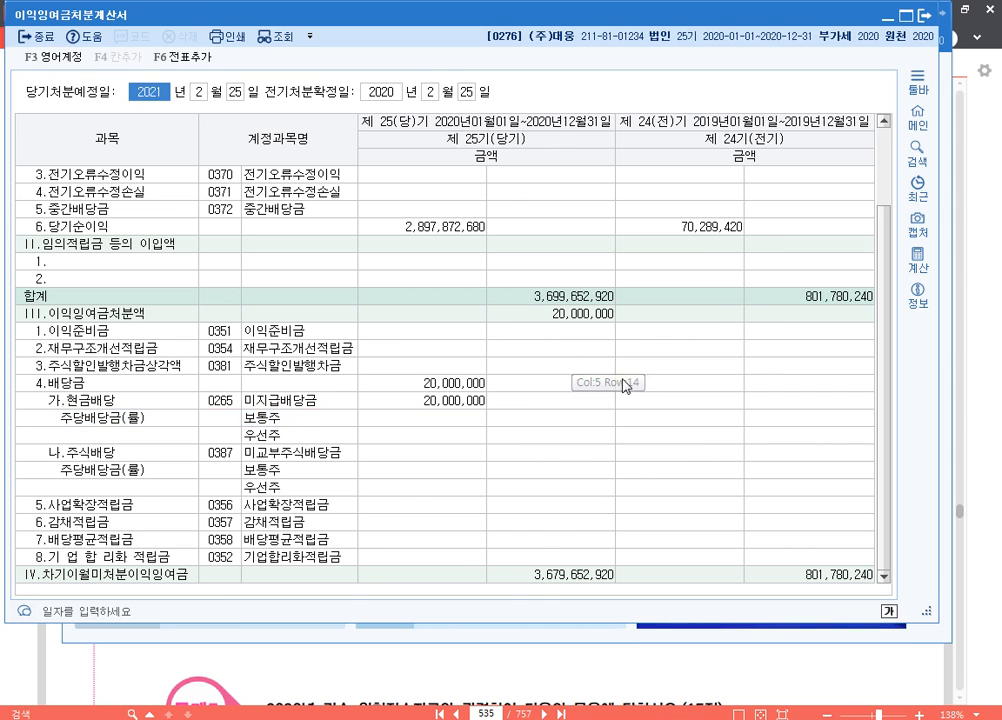
key(Escape)
key(alt+Tab)
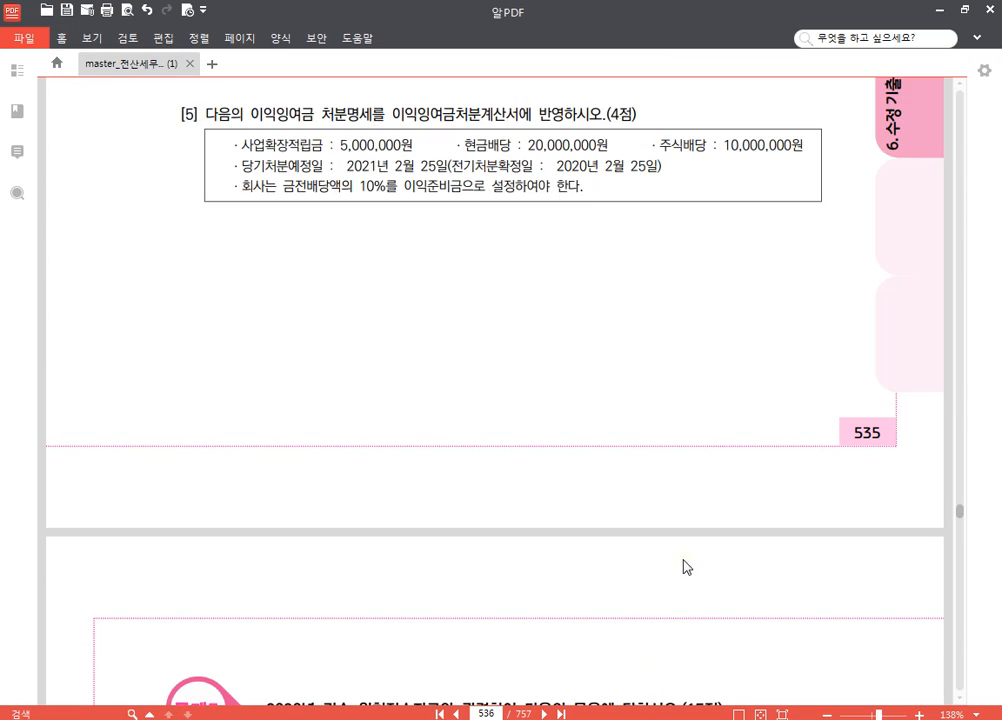
scroll(686, 567, down, 15)
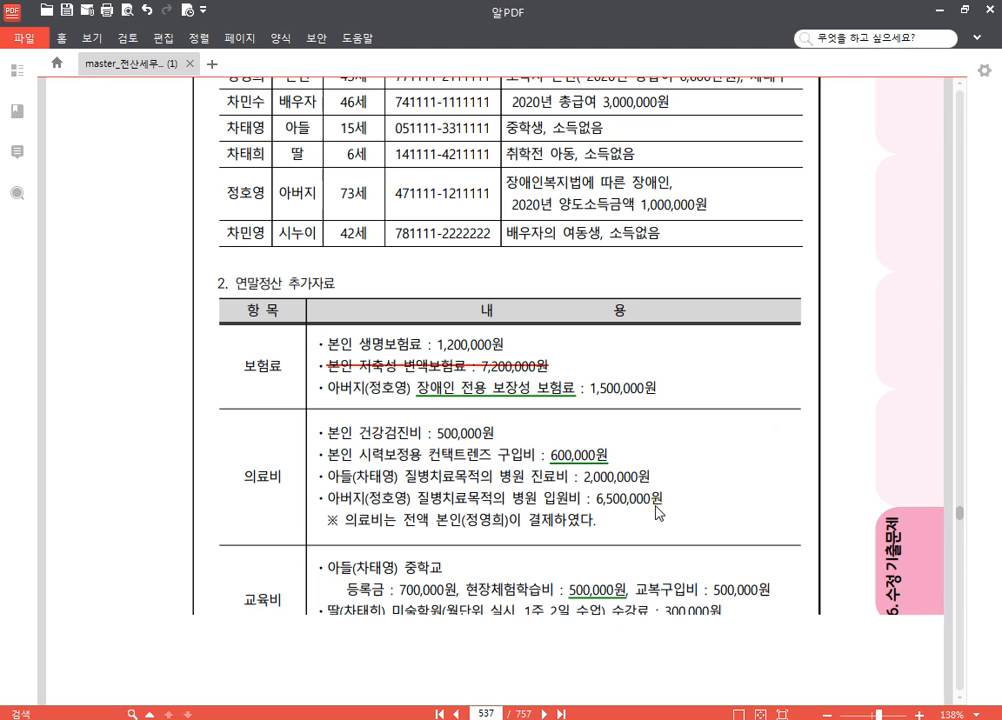